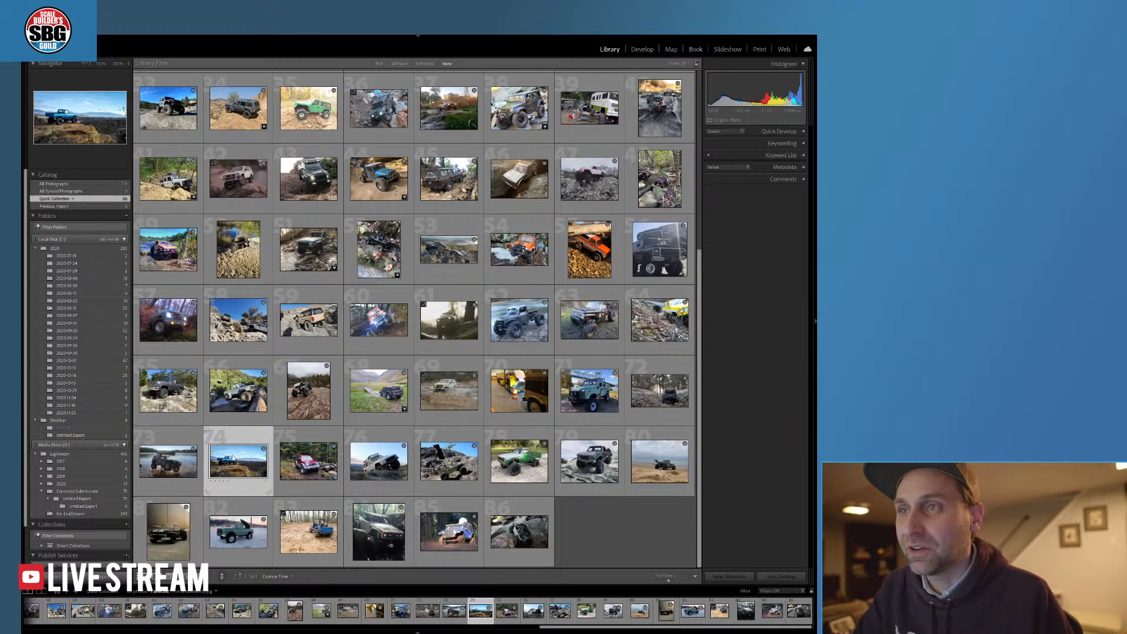
- Open the blue pickup photo for developing and warm its white balance temperature slightly
double_click(233, 458)
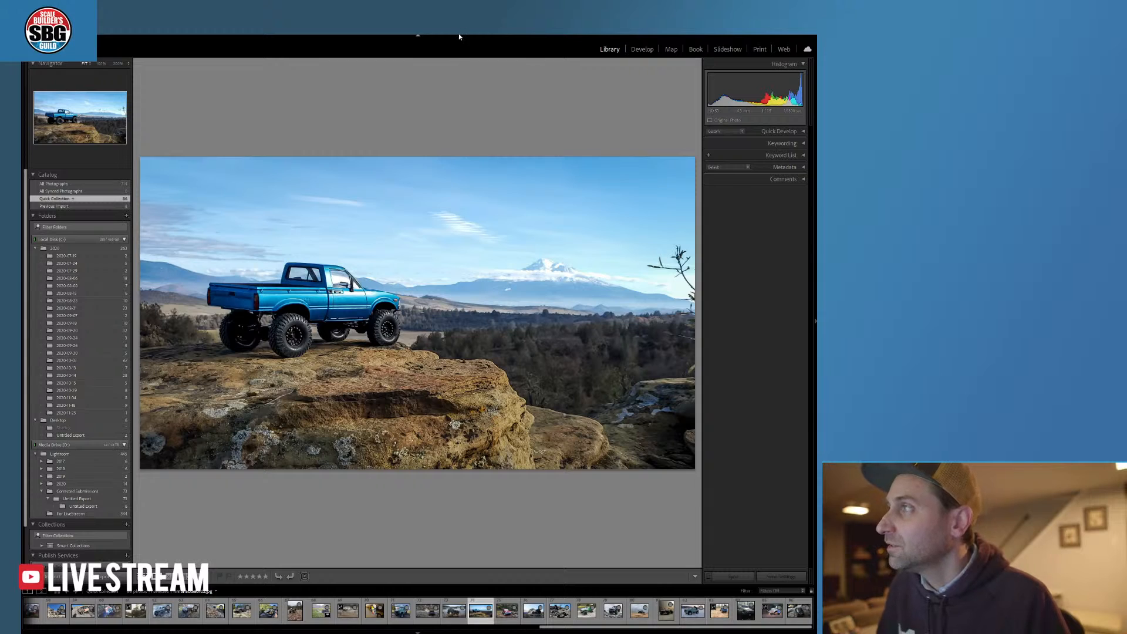
click(640, 49)
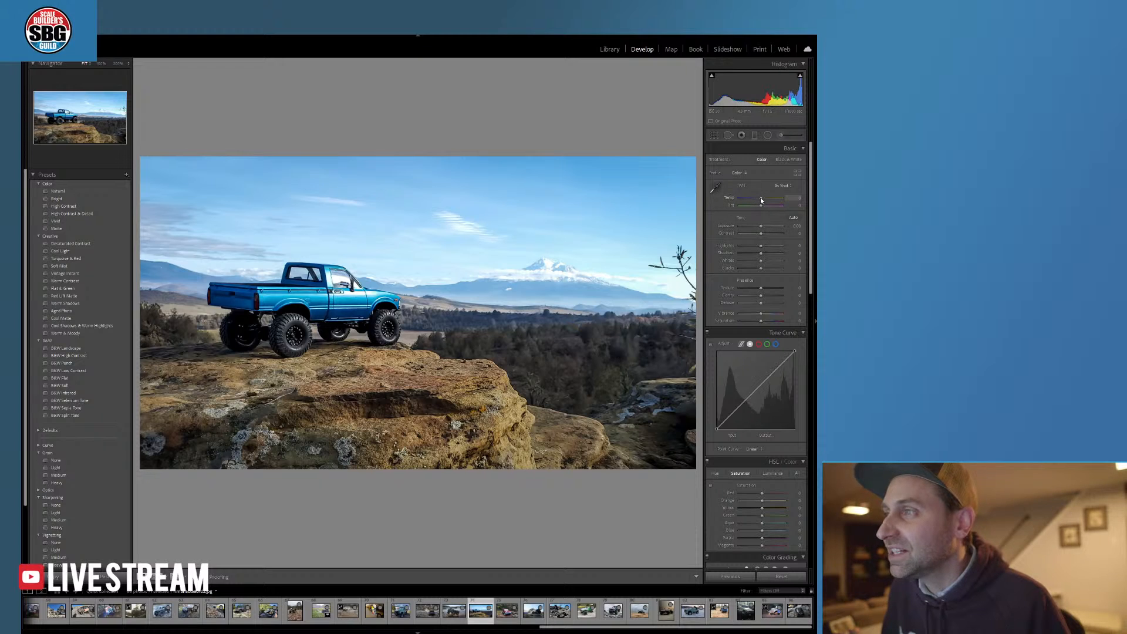
drag(760, 199, 763, 200)
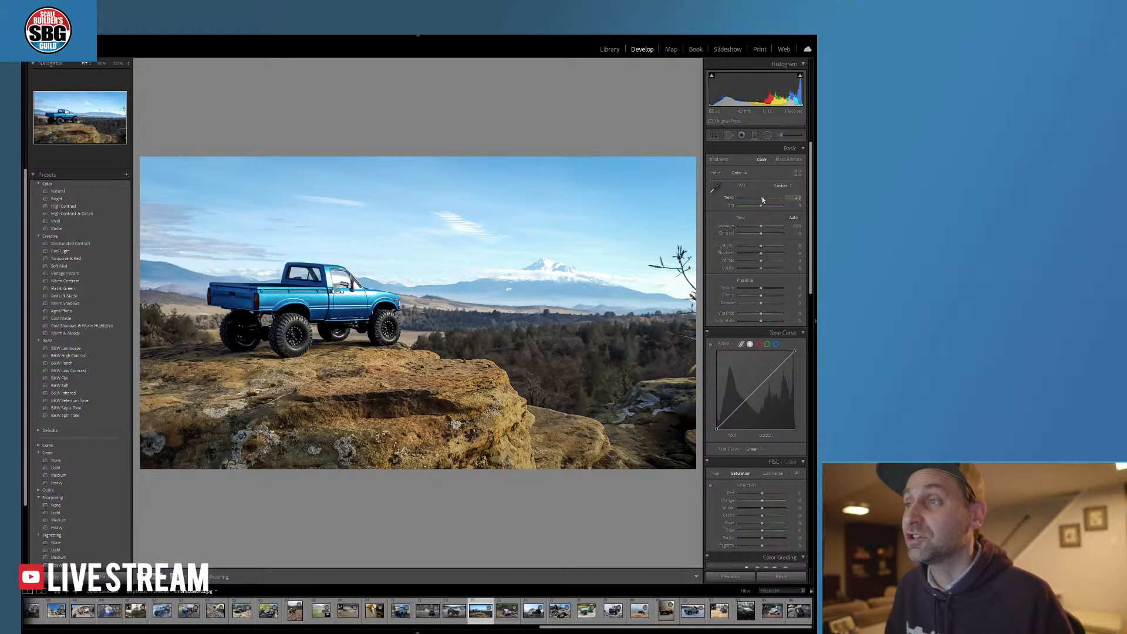
drag(763, 199, 763, 199)
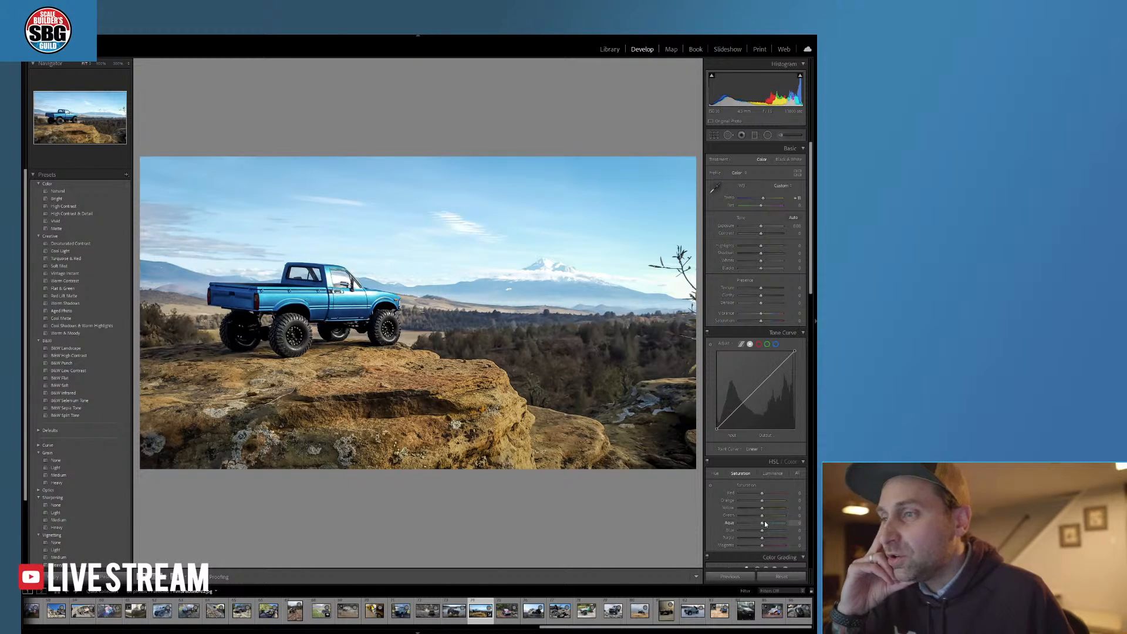
- Raise the green saturation to +23 and check the truck up close
drag(762, 515, 769, 516)
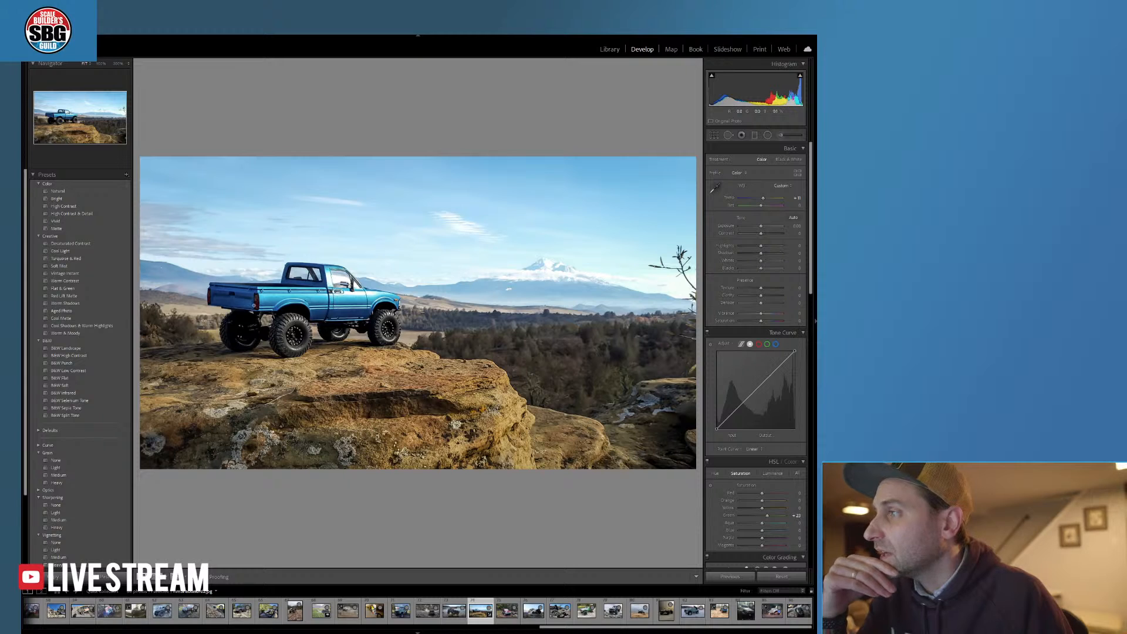
click(288, 337)
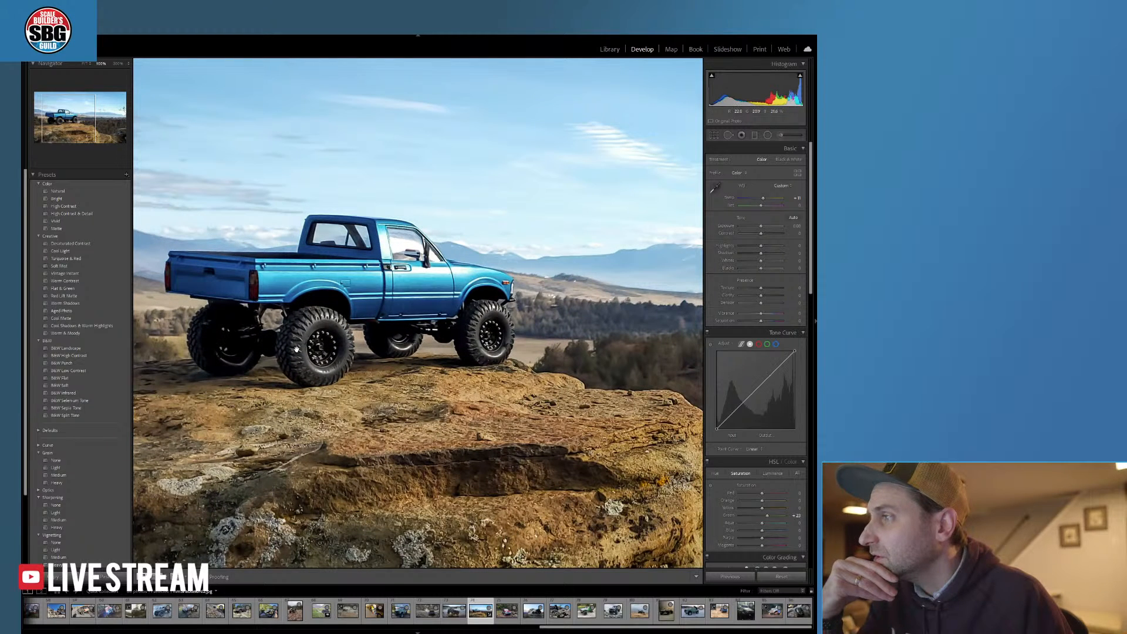
click(278, 323)
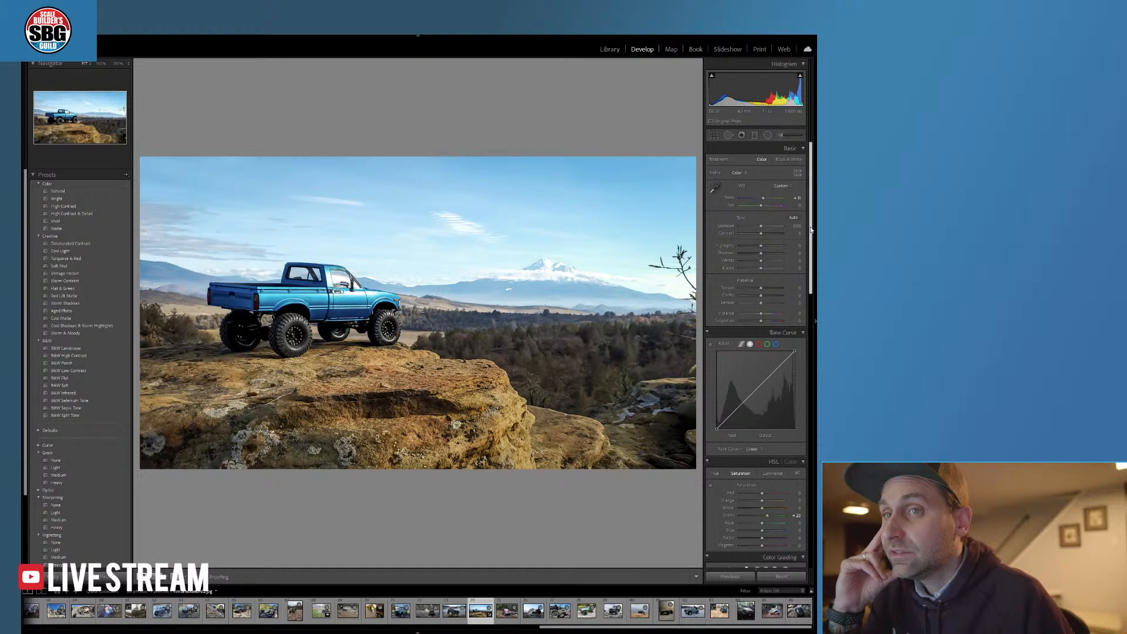
- Raise the exposure slightly and lower the highlights to -42, checking the truck and sky up close
drag(811, 230, 815, 284)
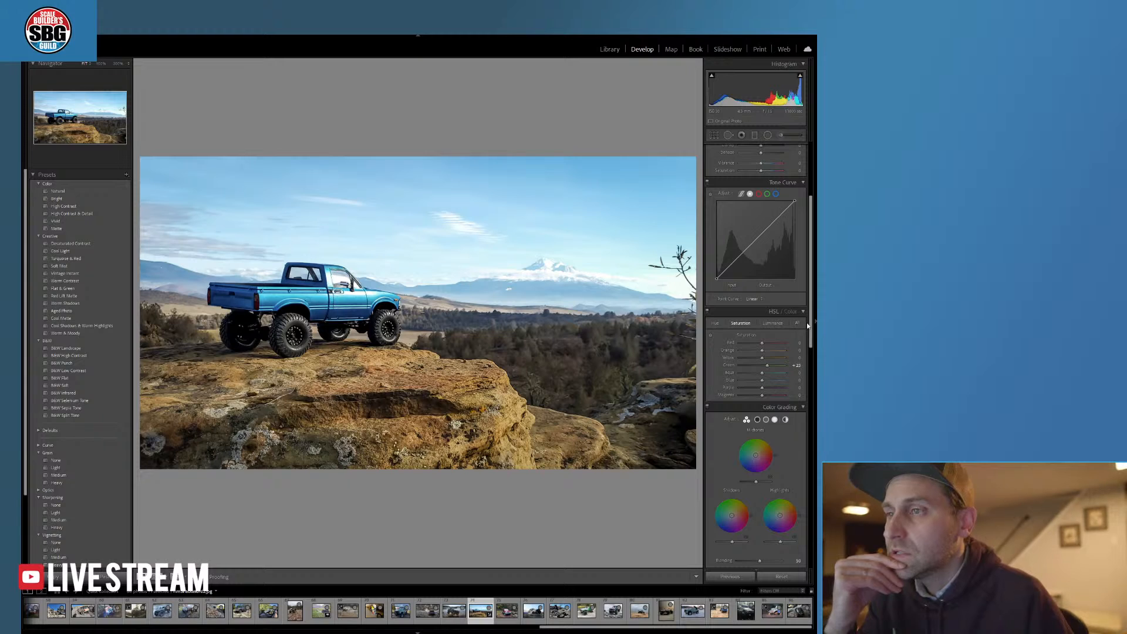
drag(810, 326, 811, 146)
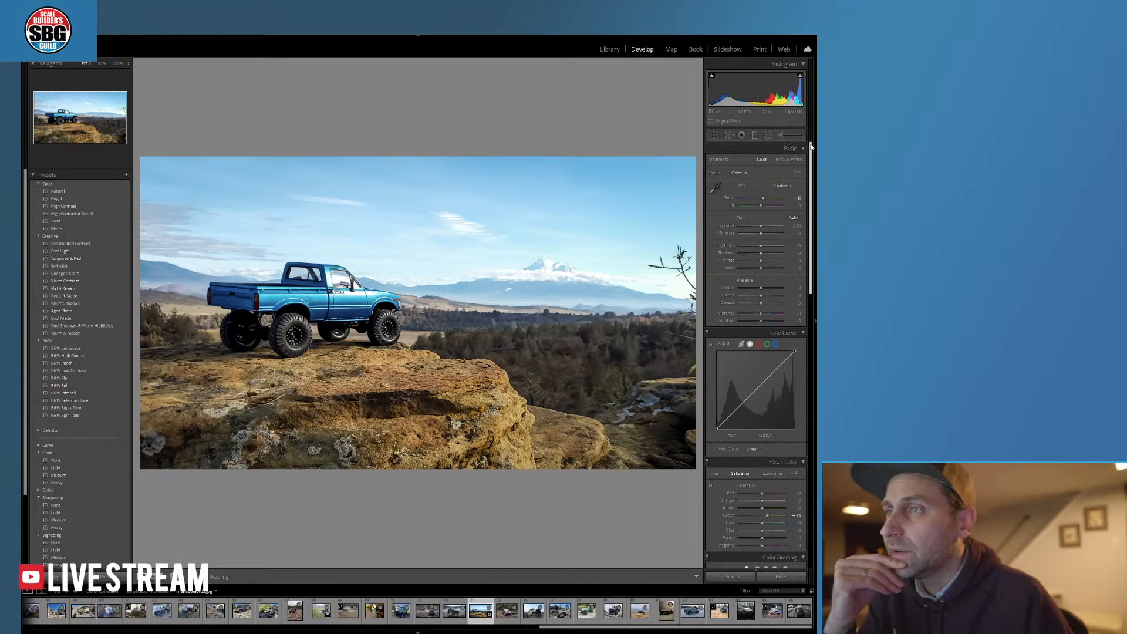
drag(761, 226, 762, 226)
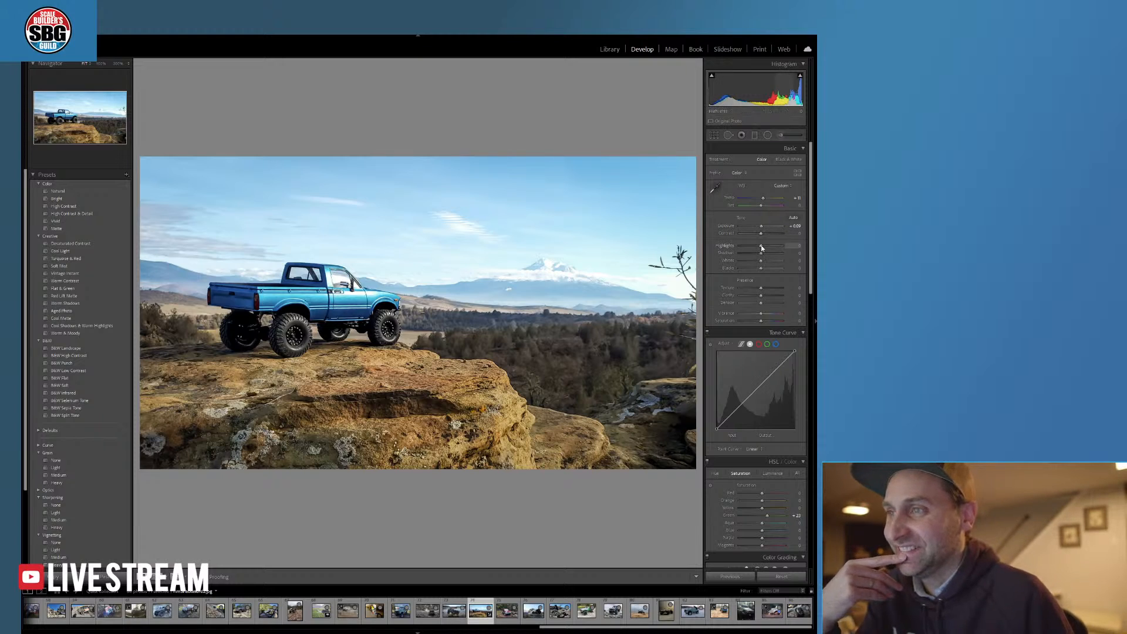
drag(759, 245, 752, 246)
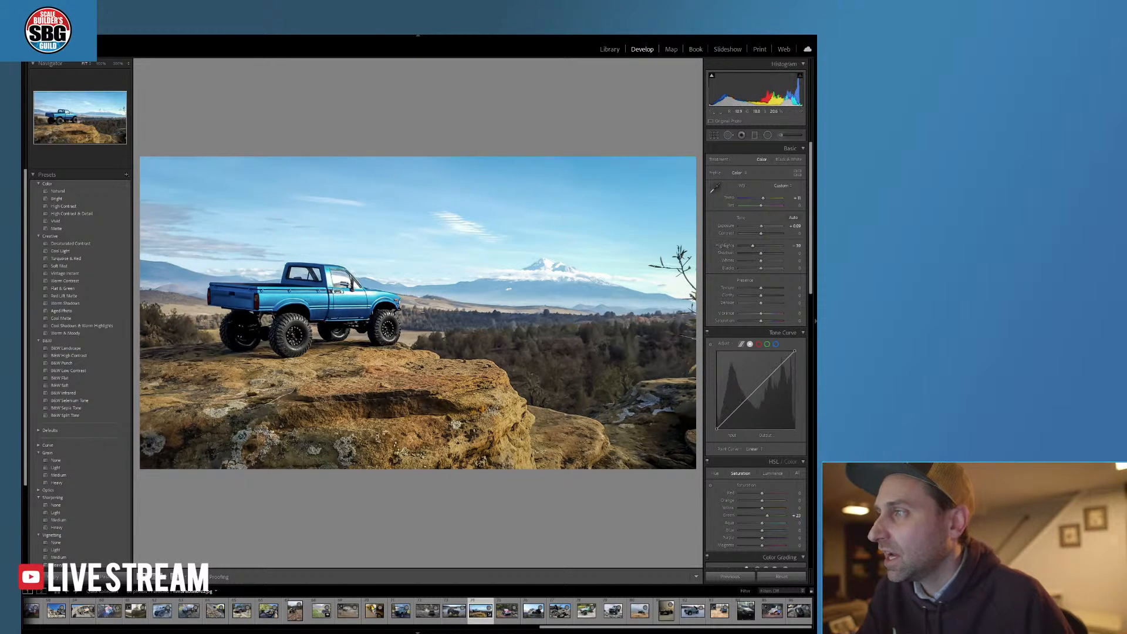
click(368, 291)
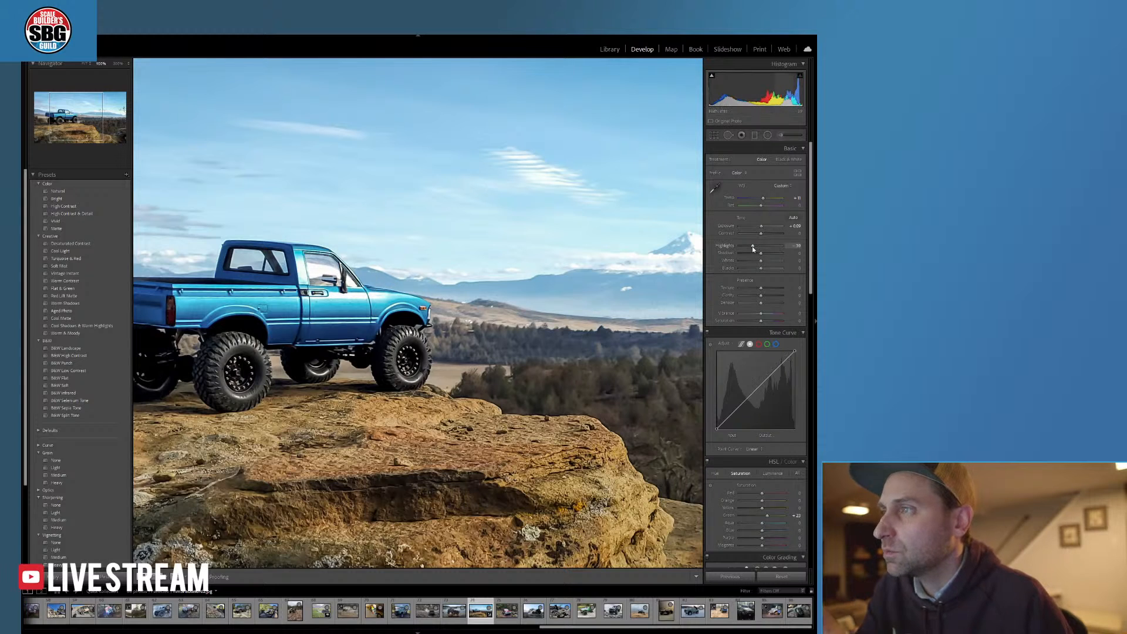
mouse_move(752, 246)
mouse_down()
mouse_move(742, 247)
mouse_move(751, 248)
mouse_up()
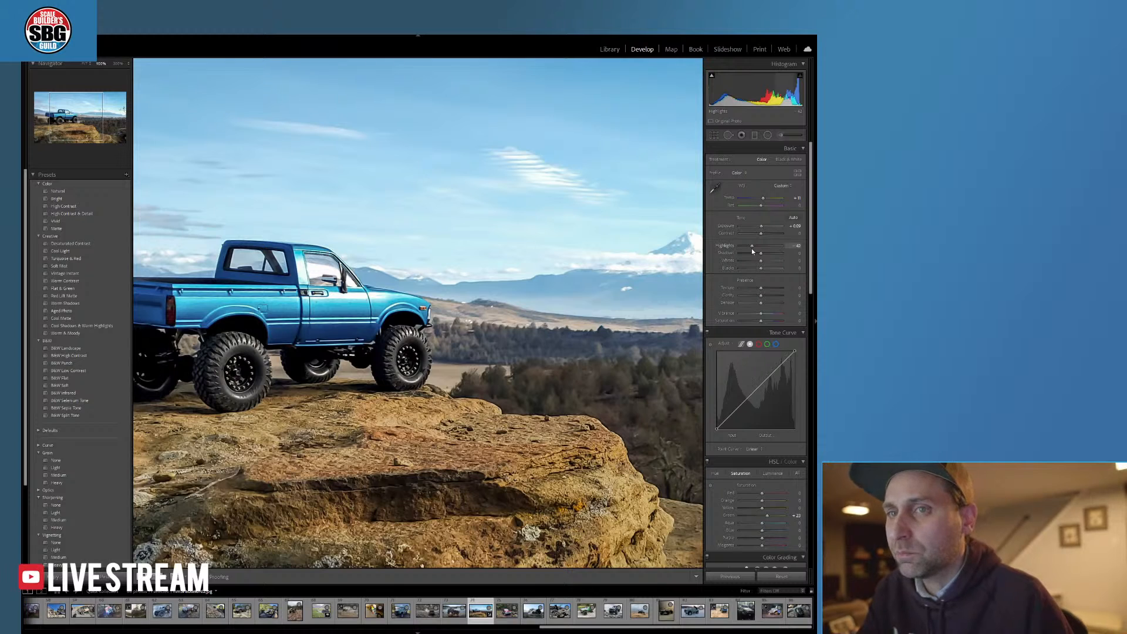
key(z)
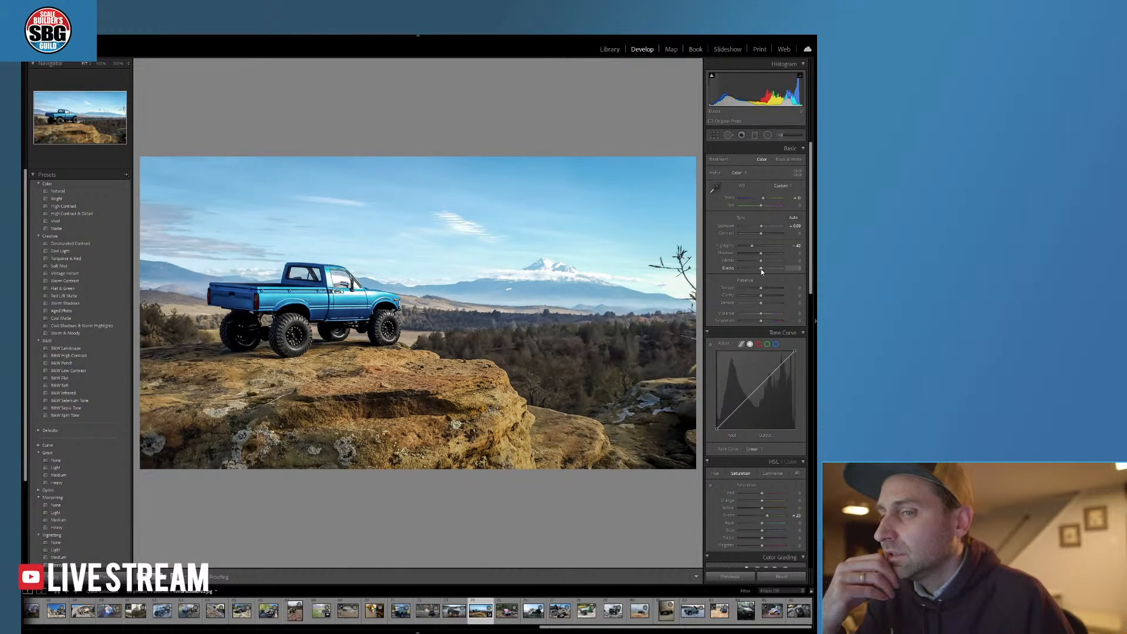
- Lower the blacks and whites and increase the texture and clarity to give the photo more punch
drag(761, 270, 753, 271)
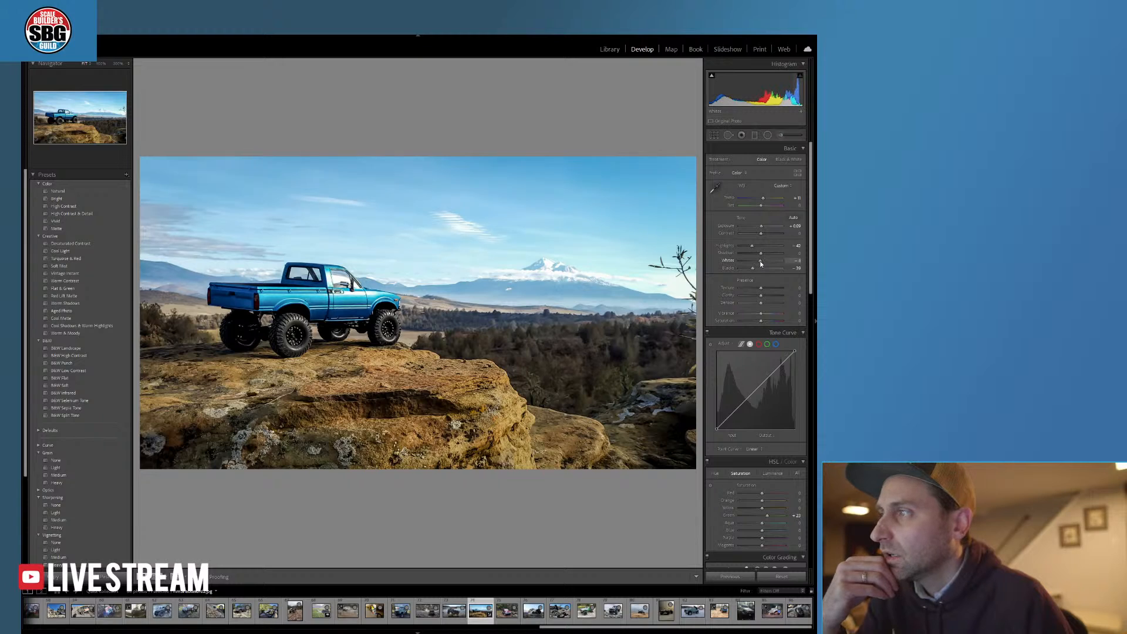
drag(761, 260, 757, 260)
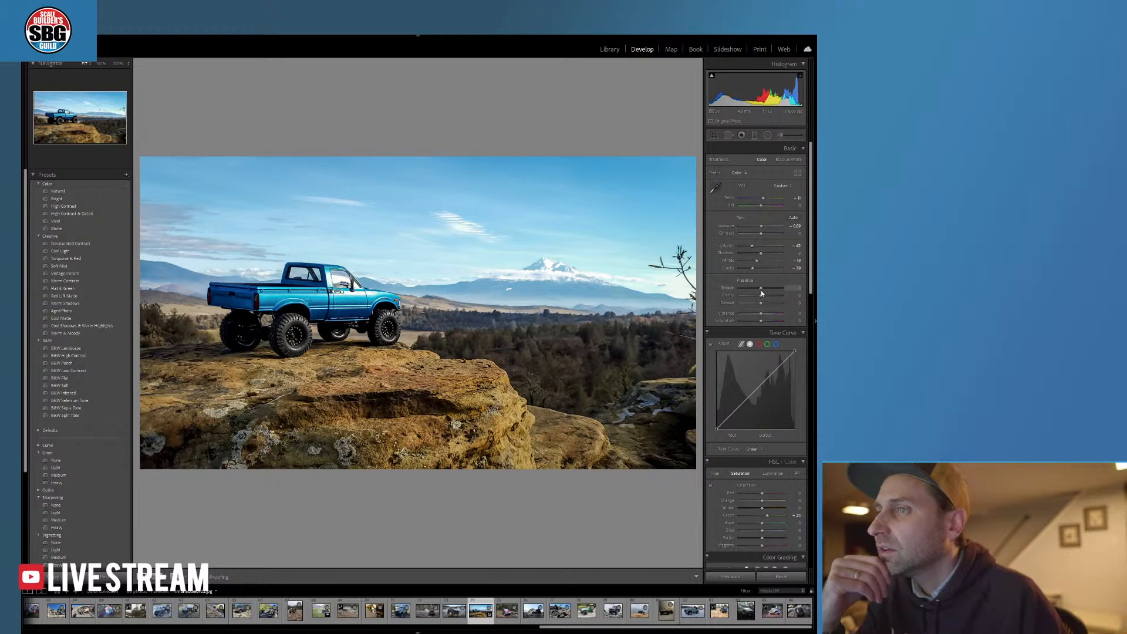
drag(761, 289, 771, 291)
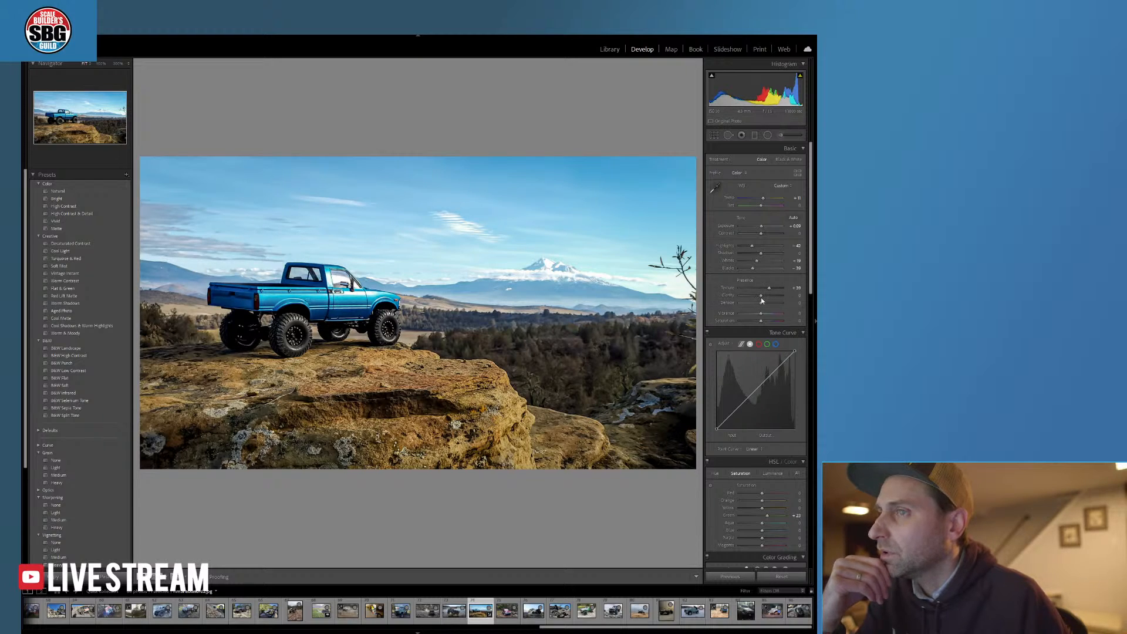
drag(759, 296, 766, 298)
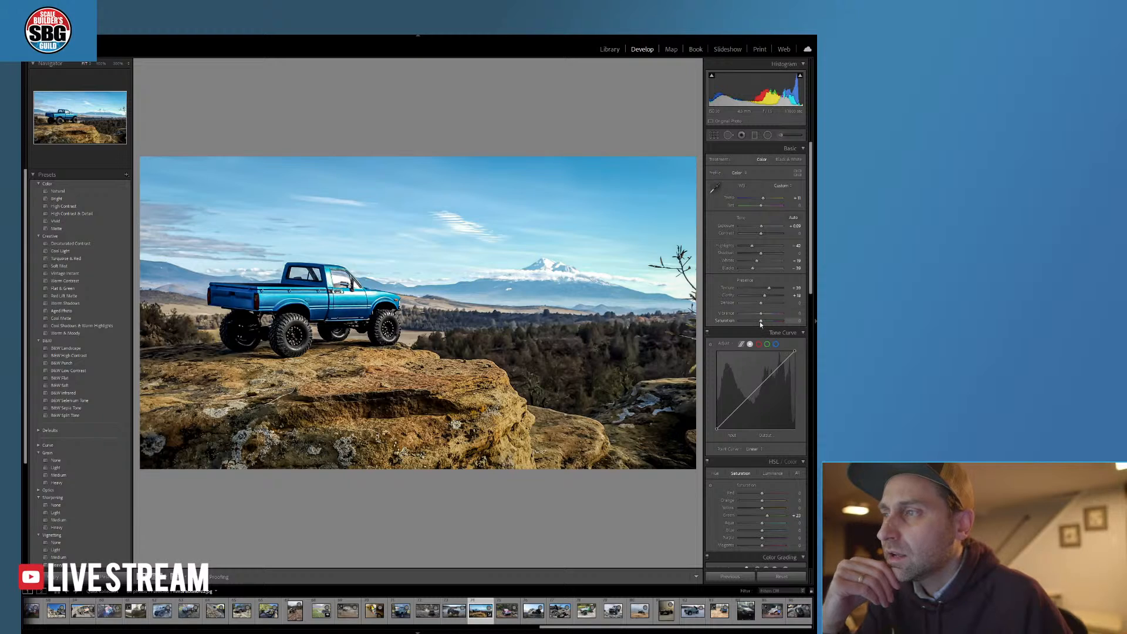
- Boost the photo's overall saturation moderately and fine-tune the vibrance
drag(760, 323, 765, 326)
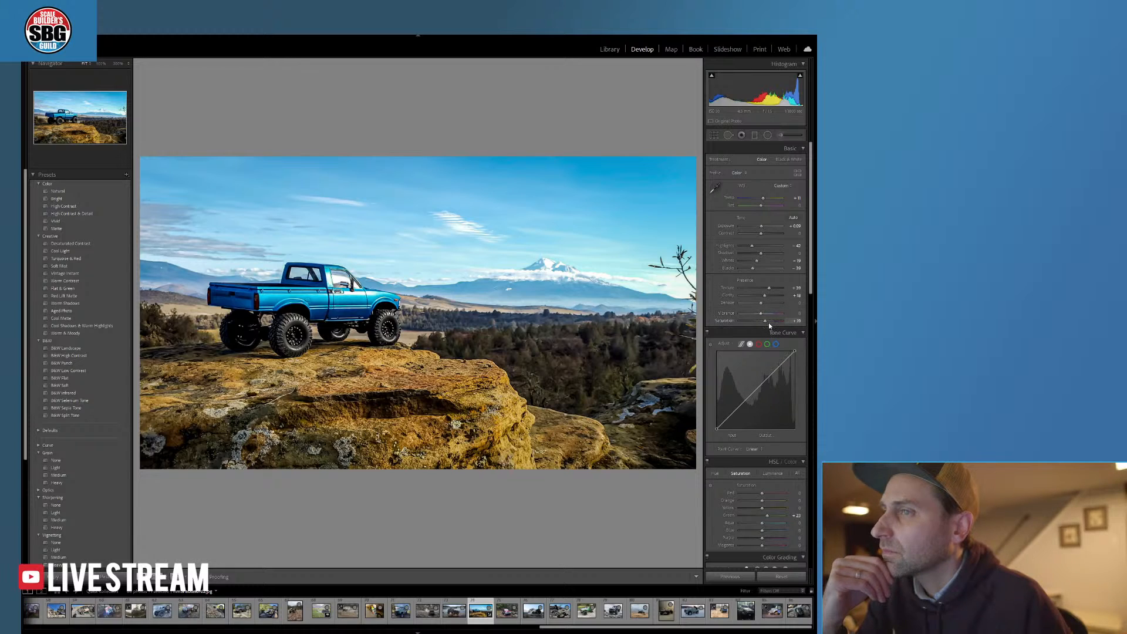
drag(761, 316, 761, 316)
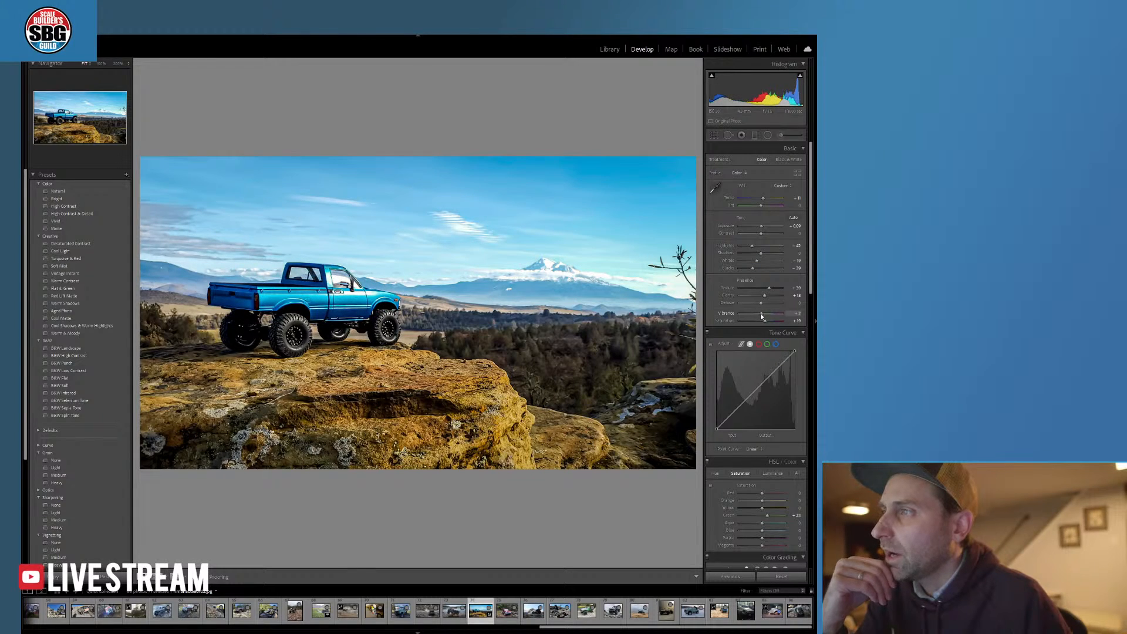
drag(767, 321, 778, 321)
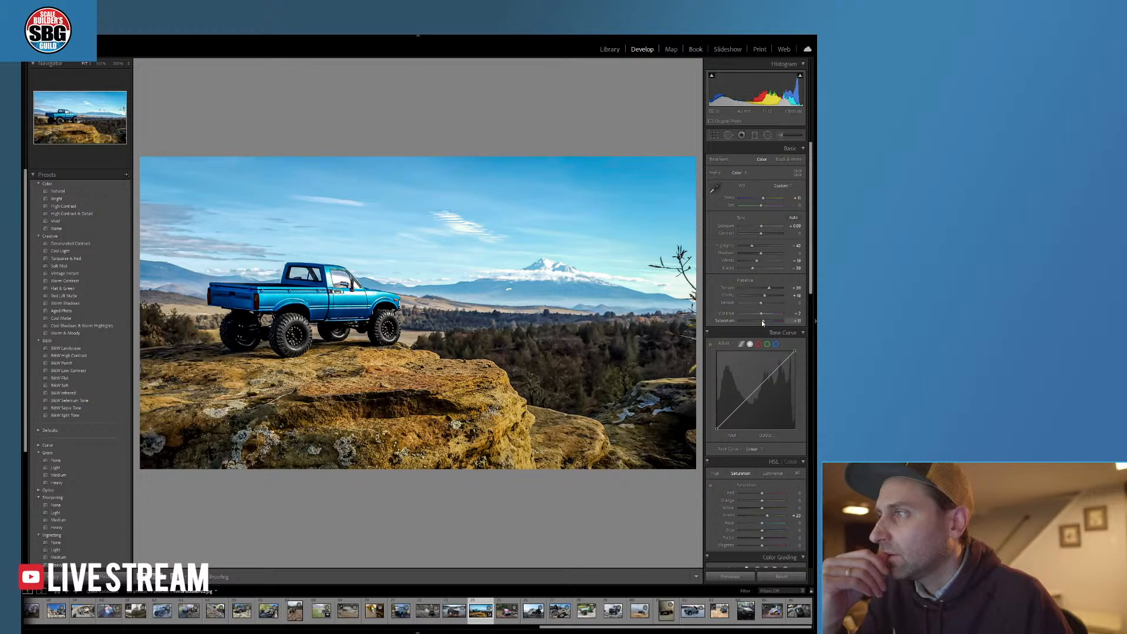
drag(762, 320, 766, 324)
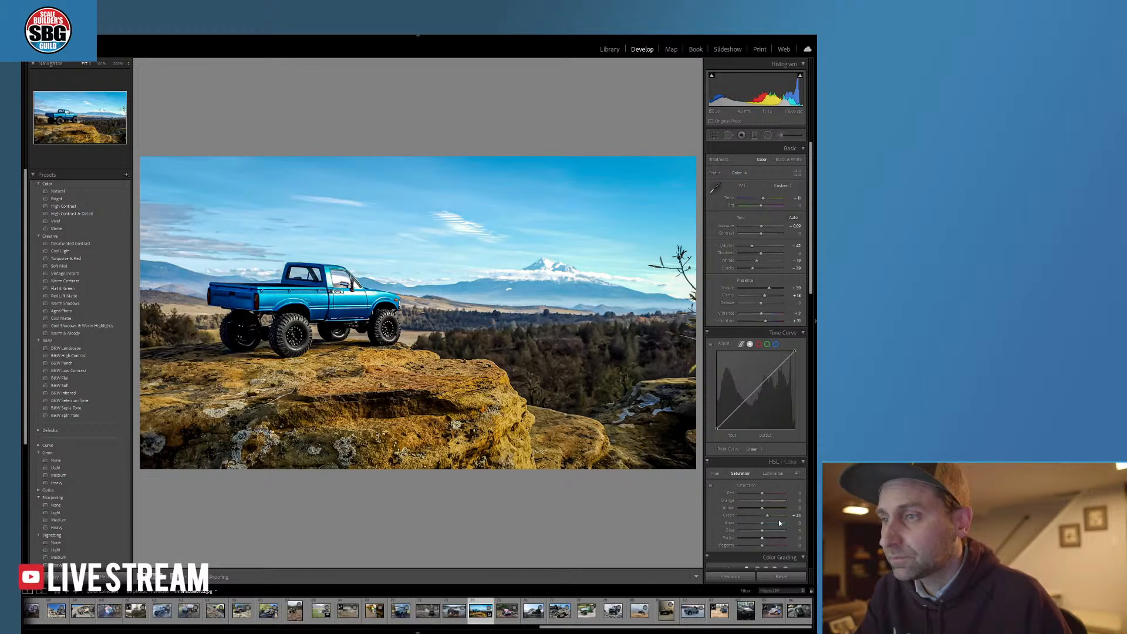
- Reduce the yellow saturation and increase the aqua saturation in the colour mix
drag(762, 508, 756, 510)
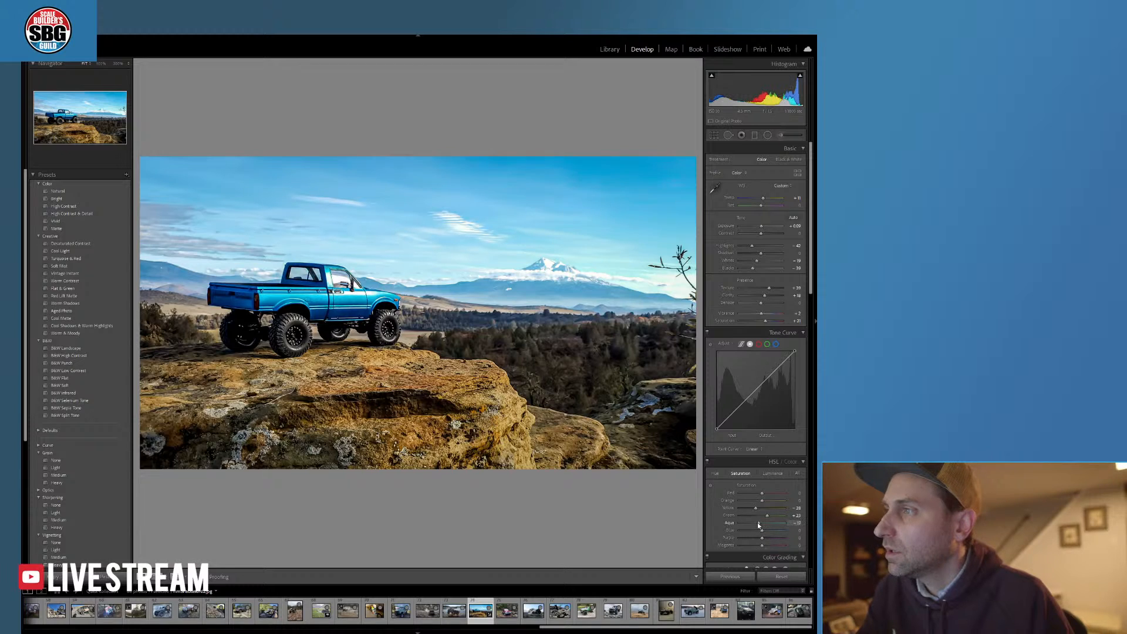
drag(755, 523, 768, 524)
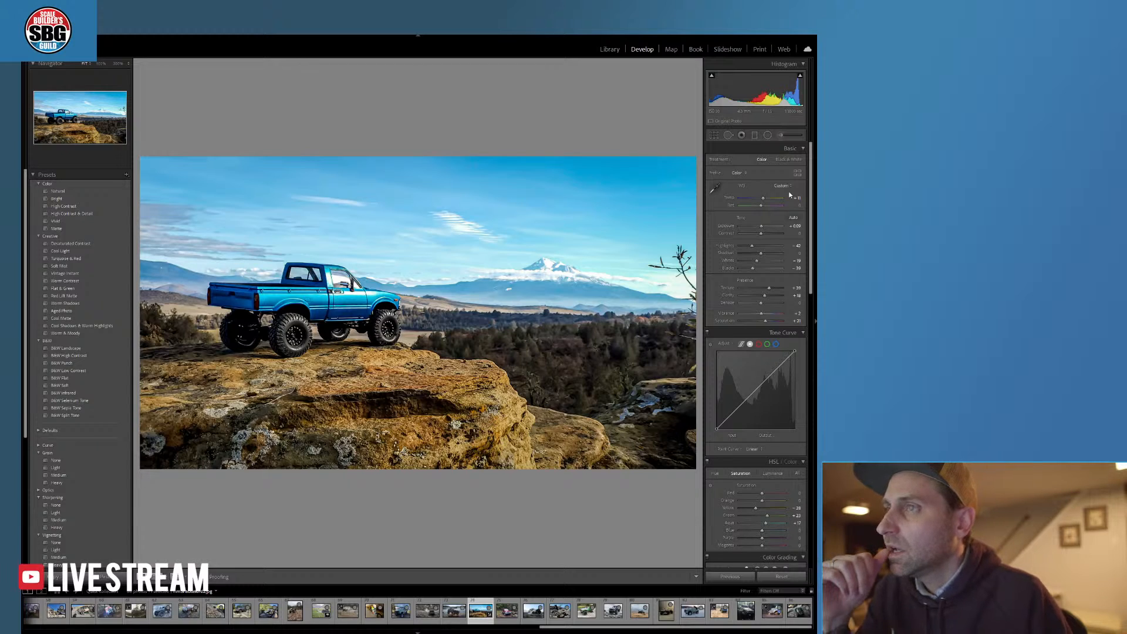
- Paint an adjustment brush mask over the truck's body and raise its saturation
click(781, 135)
mouse_move(374, 307)
mouse_down()
mouse_move(352, 303)
mouse_move(304, 274)
mouse_move(266, 293)
mouse_move(220, 294)
mouse_move(245, 297)
mouse_move(278, 277)
mouse_move(293, 309)
mouse_move(349, 289)
mouse_move(305, 314)
mouse_up()
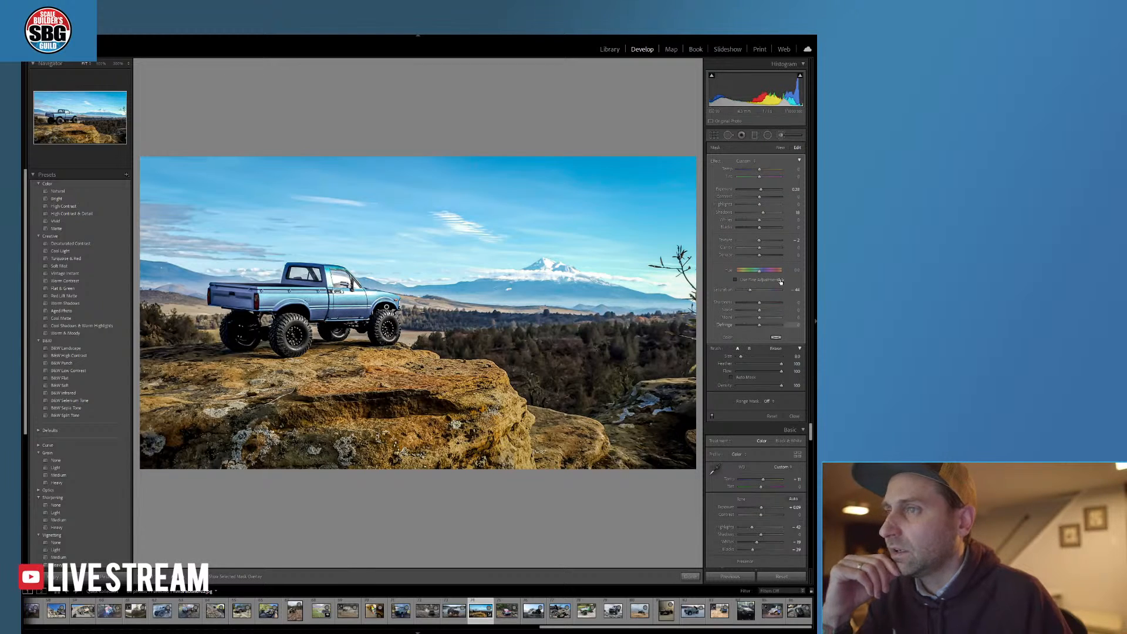
drag(750, 290, 763, 290)
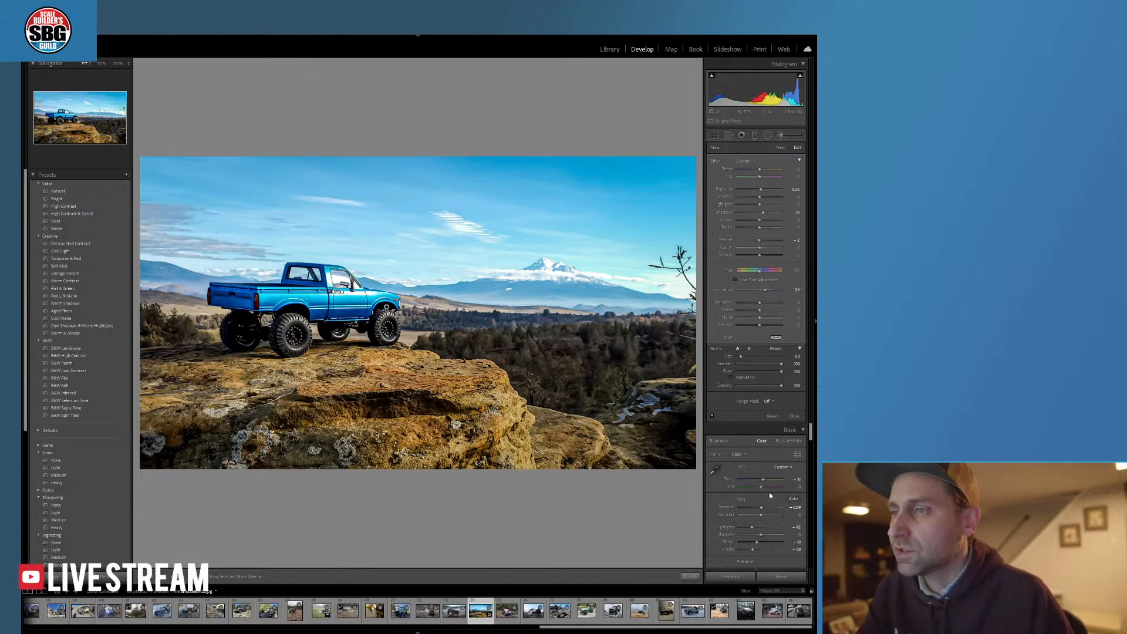
- Shift the hue of the brushed truck body slightly towards cyan and close the adjustment brush
scroll(784, 480, down, 4)
scroll(782, 485, down, 5)
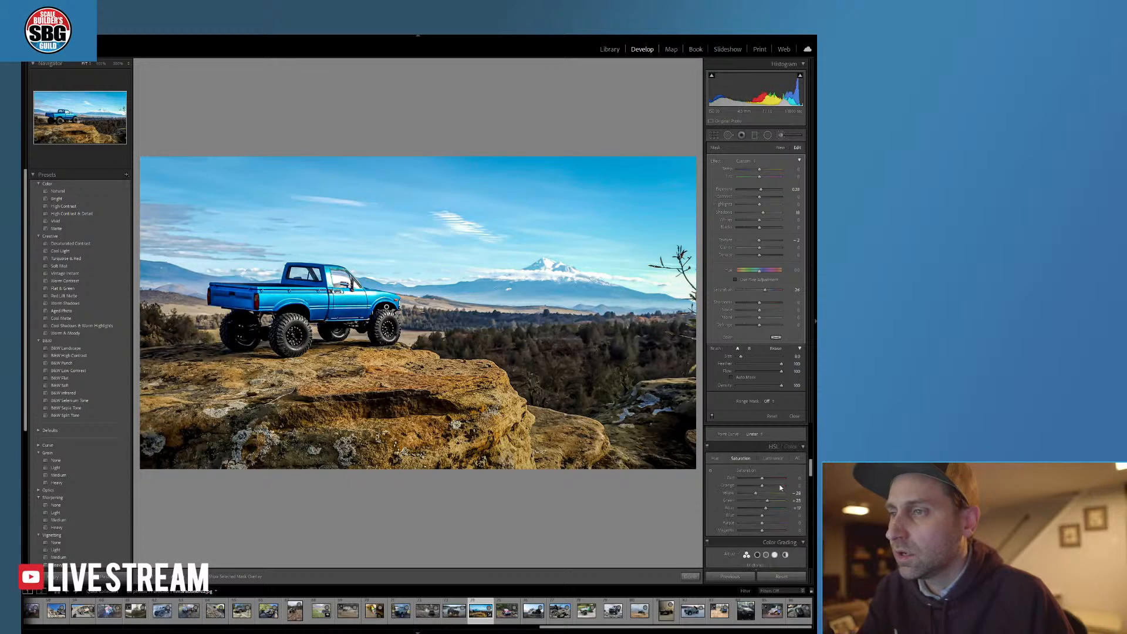
scroll(777, 485, up, 8)
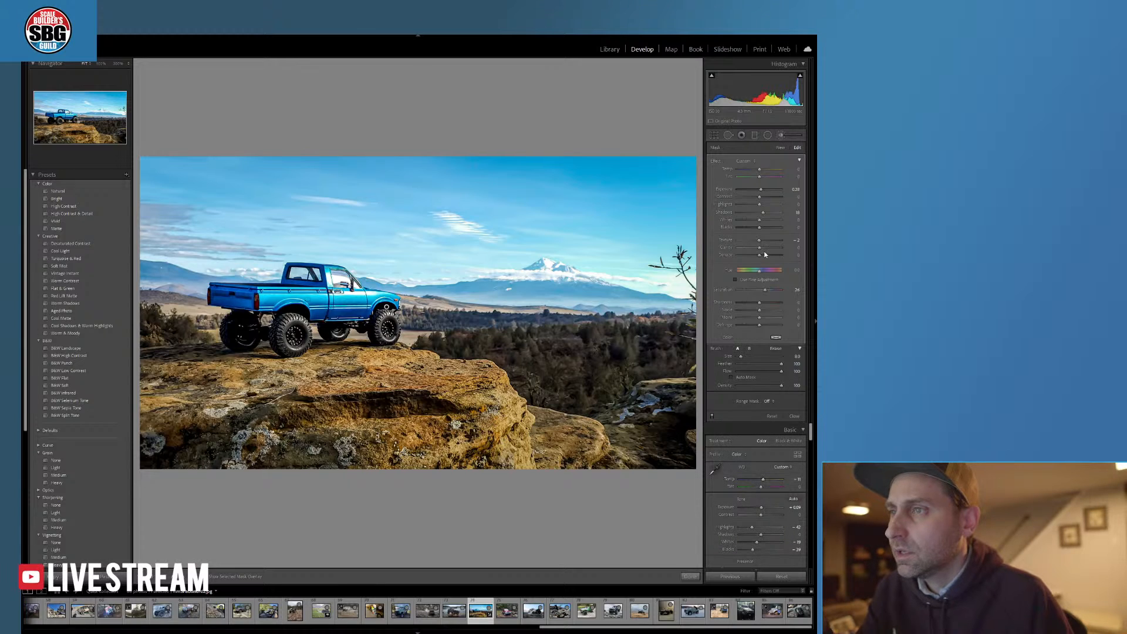
click(759, 272)
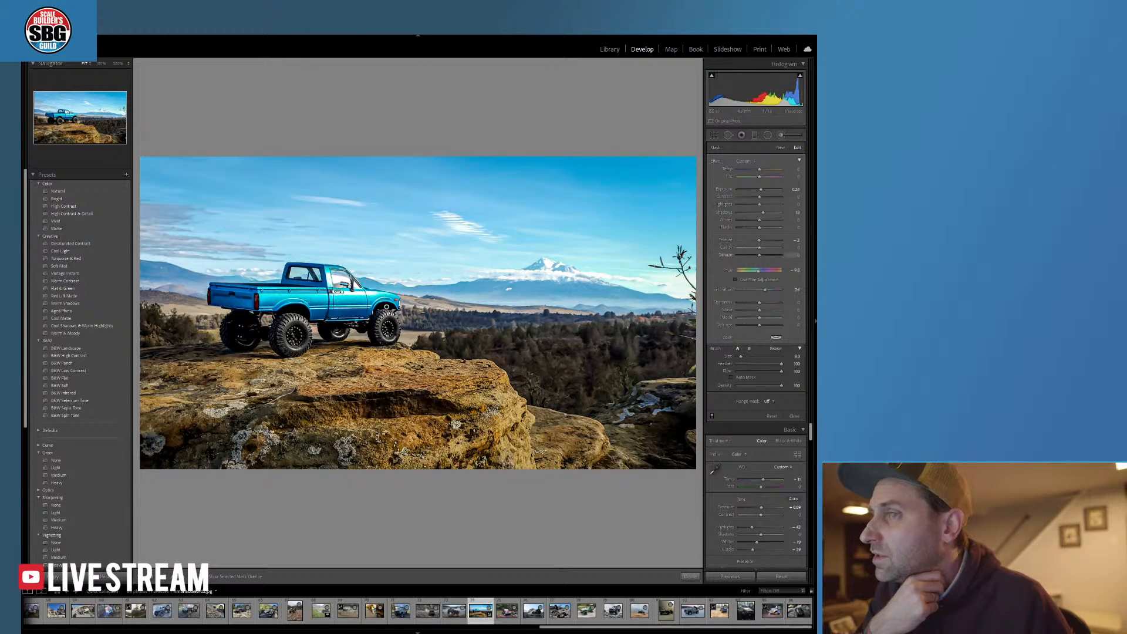
click(741, 135)
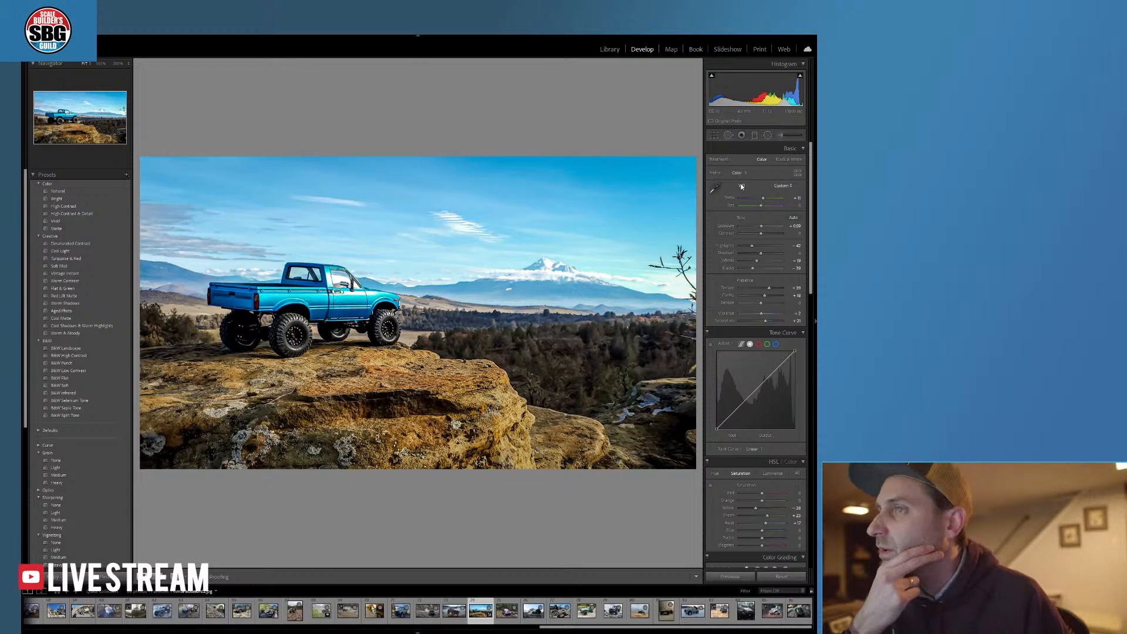
- Place a radial filter over the truck's near rear wheel, lifting its shadows and lowering its blacks
click(768, 134)
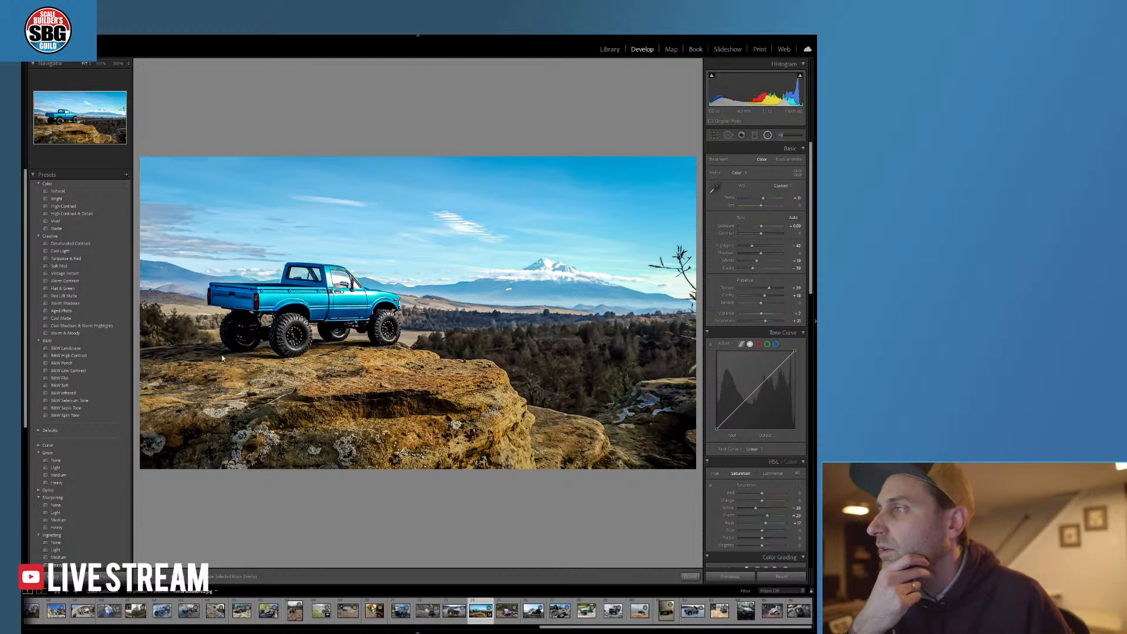
click(288, 326)
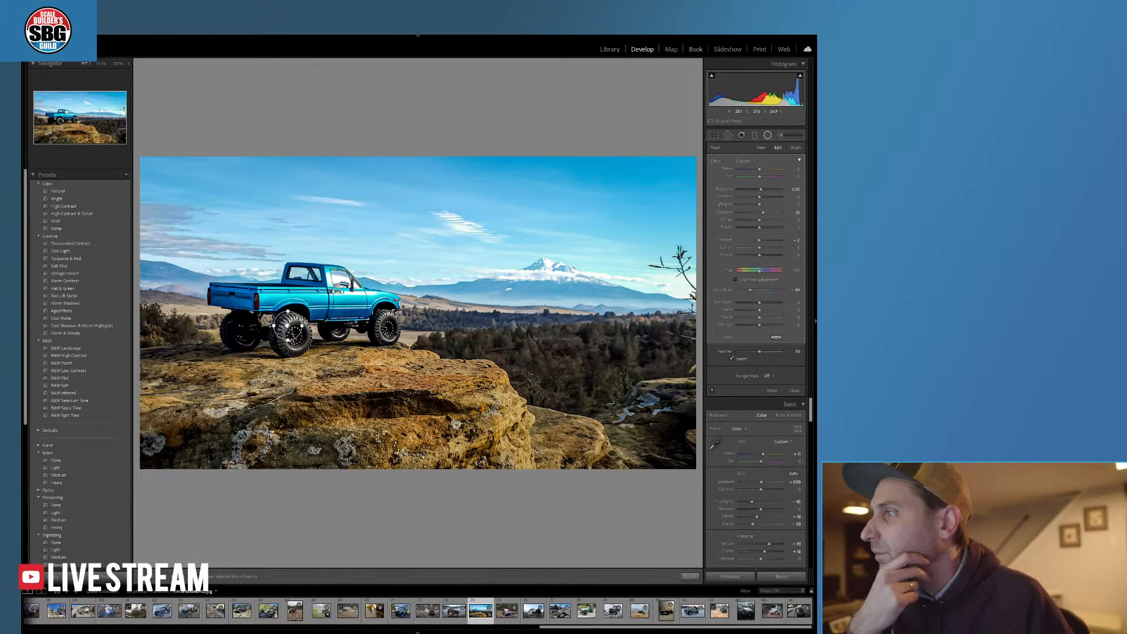
drag(287, 324, 292, 333)
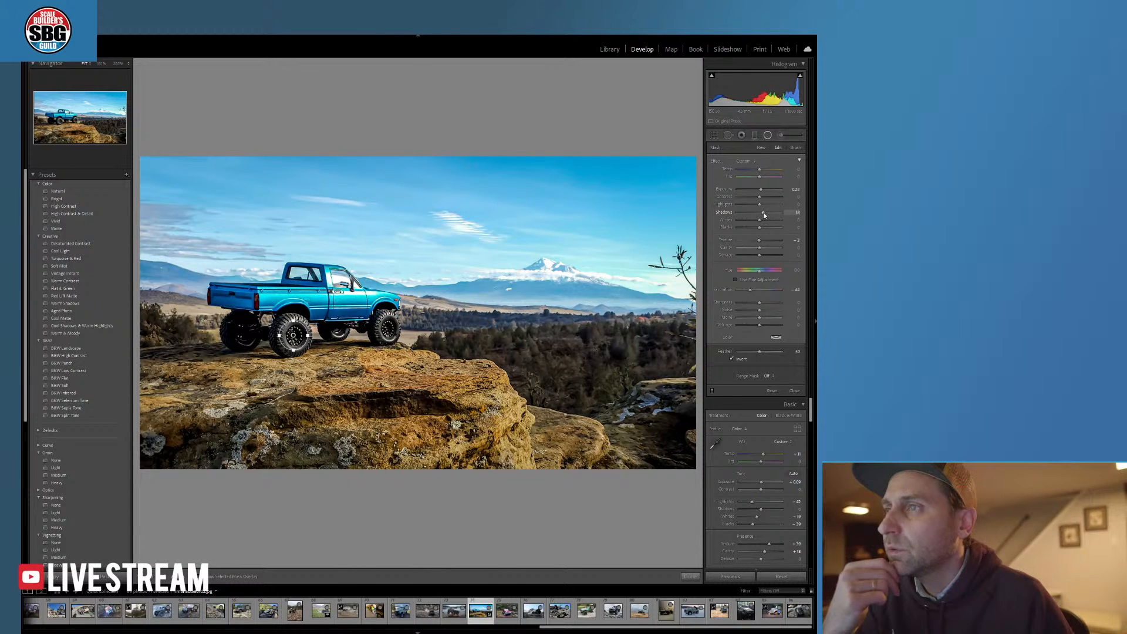
drag(763, 212, 771, 213)
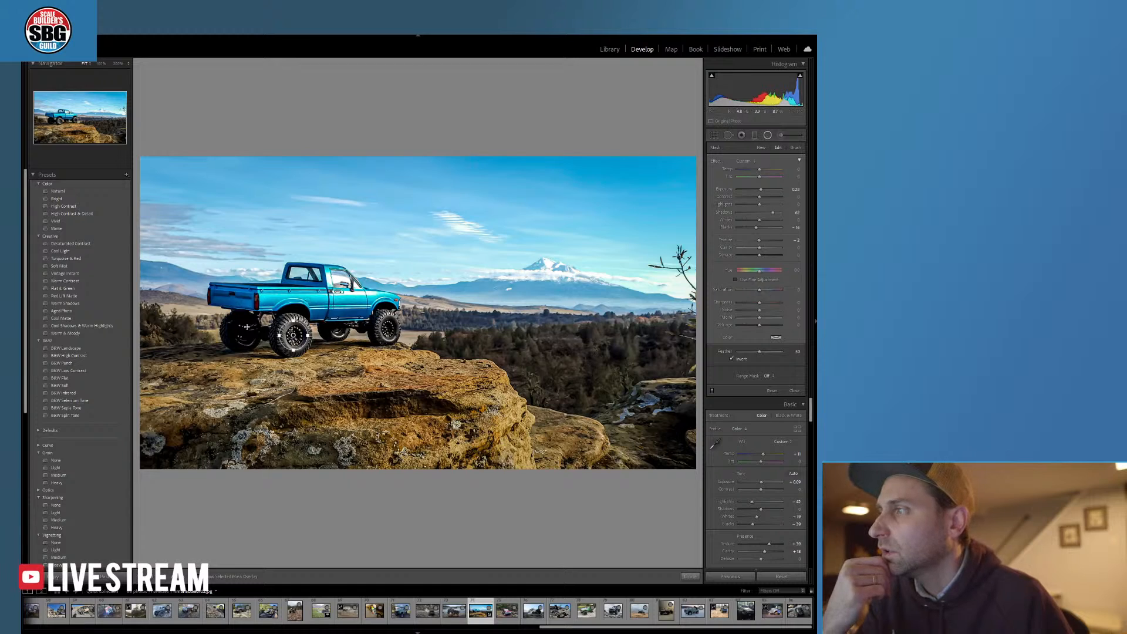
- Duplicate the near rear wheel's radial filter, move the copy onto the front wheel and close the radial filter tool
right_click(293, 336)
click(307, 342)
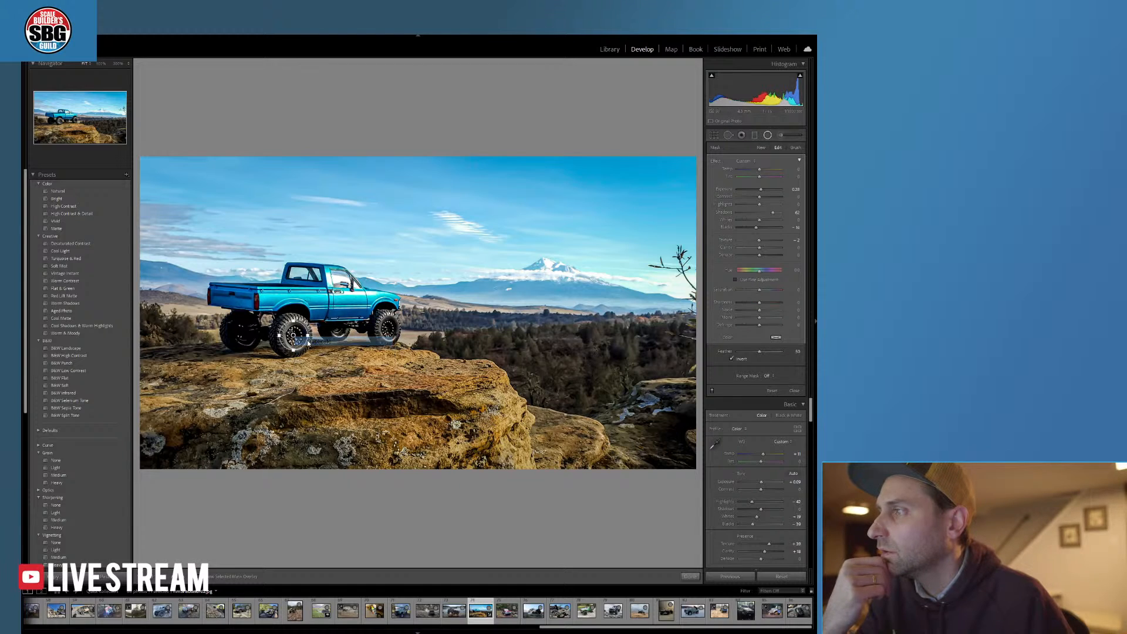
drag(293, 336, 388, 330)
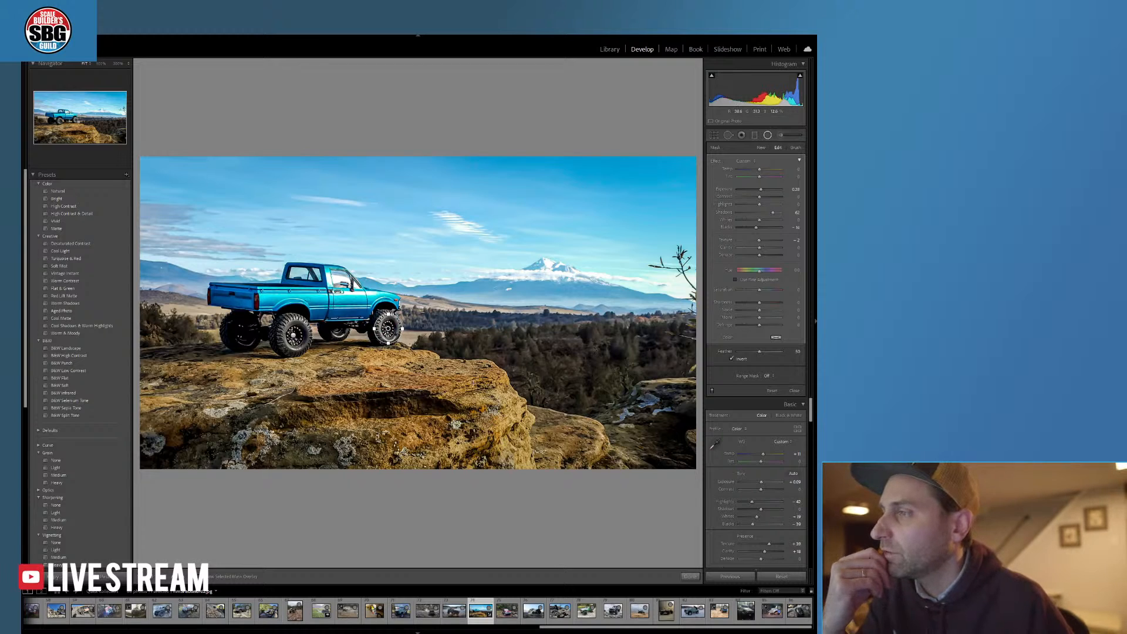
click(691, 576)
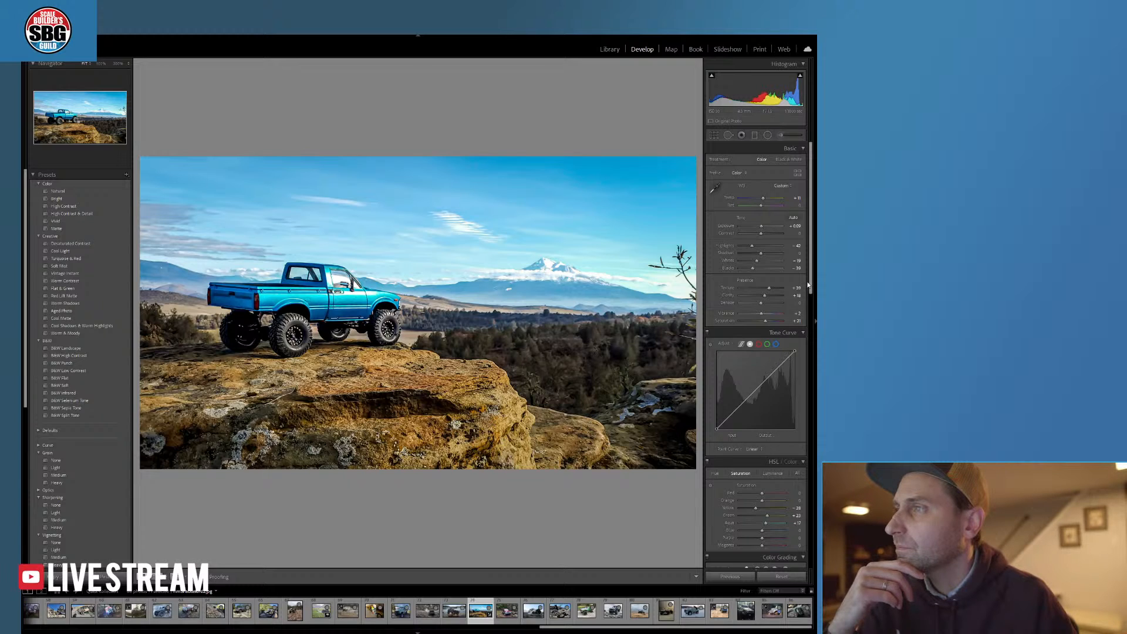
- Compare the edited blue pickup photo with its unedited version several times
key(backslash)
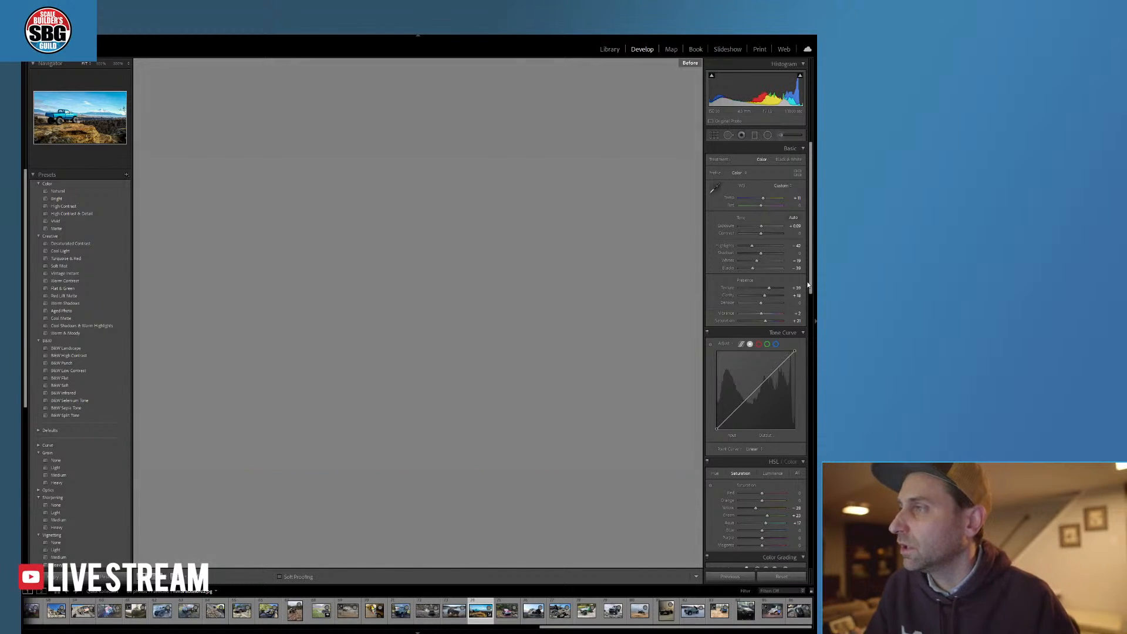
key(backslash)
key(backslash)
key(backslash)
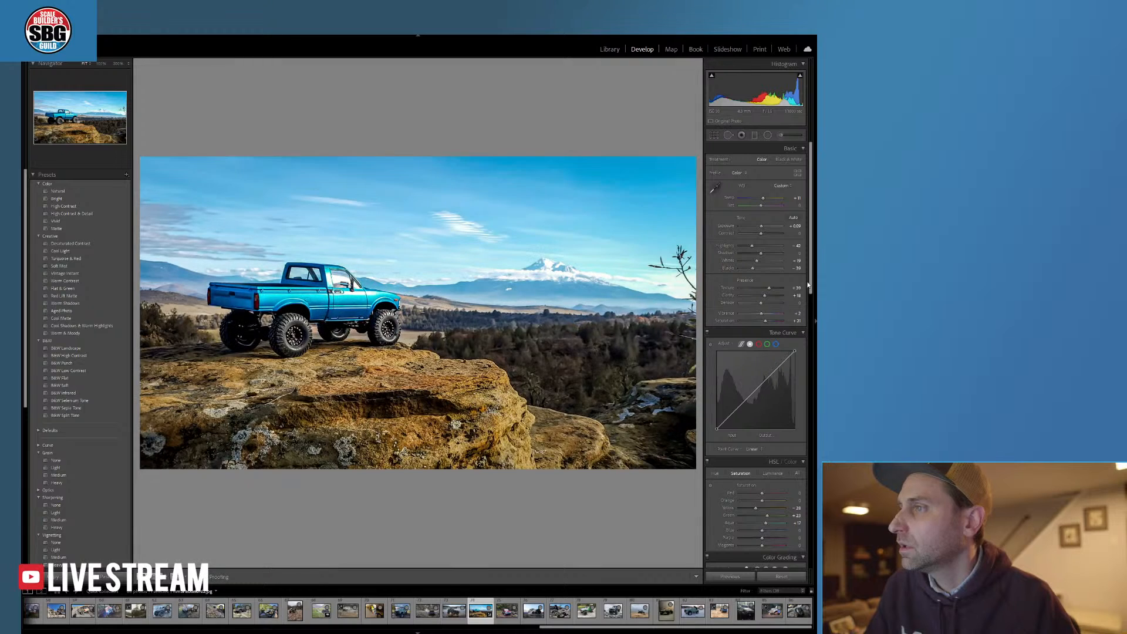
key(backslash)
key(backslash)
key(backslash)
key(backslash)
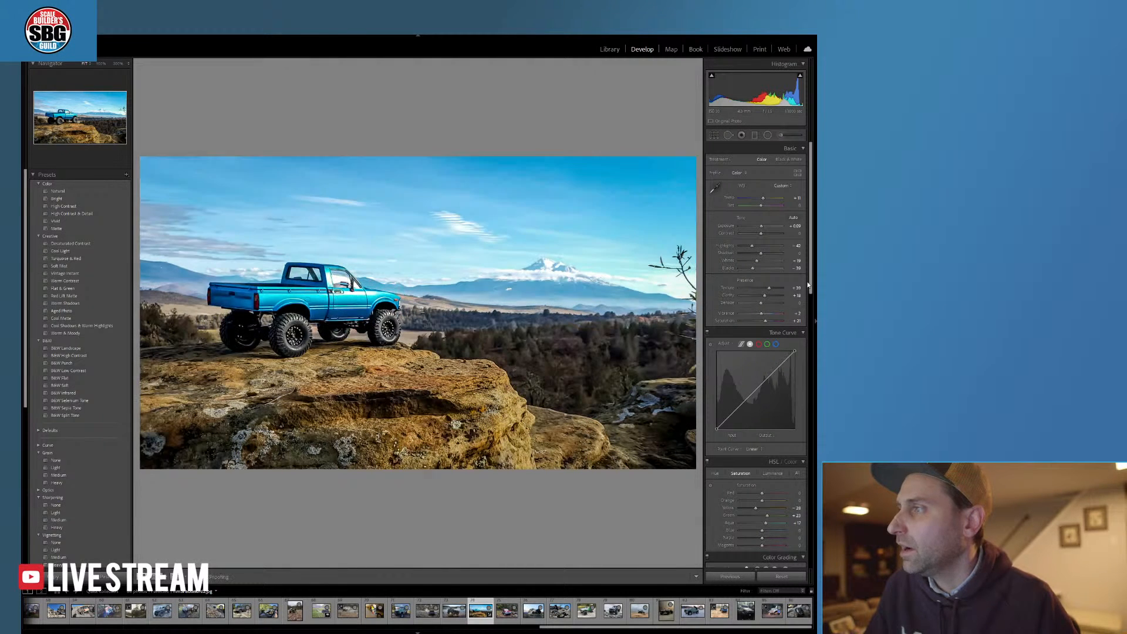
key(backslash)
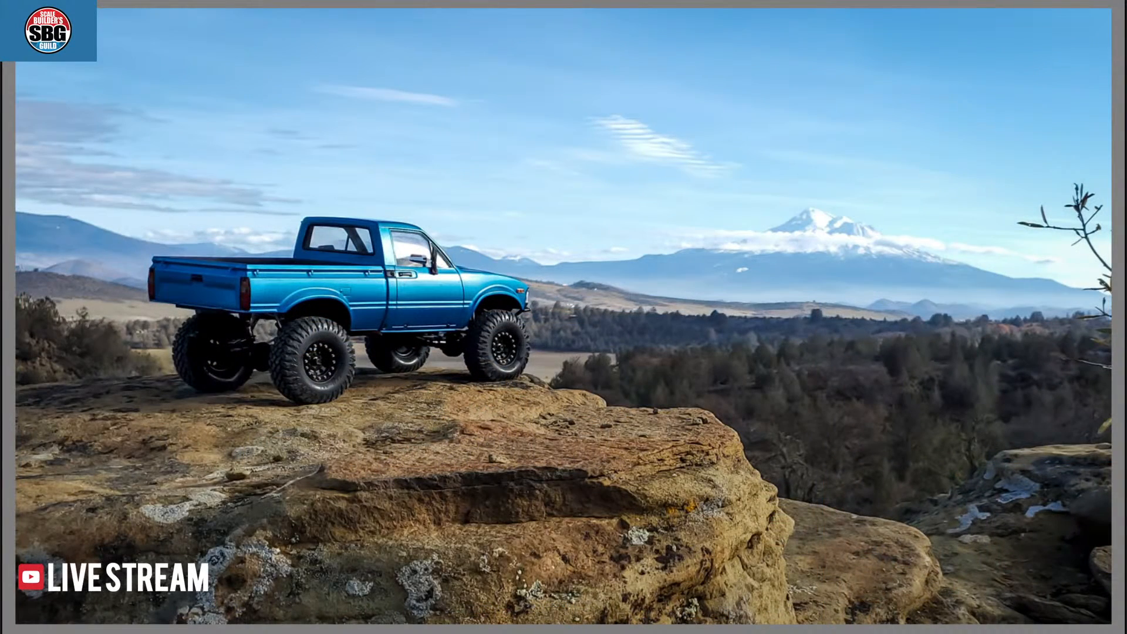
key(backslash)
key(backslash)
key(backslash)
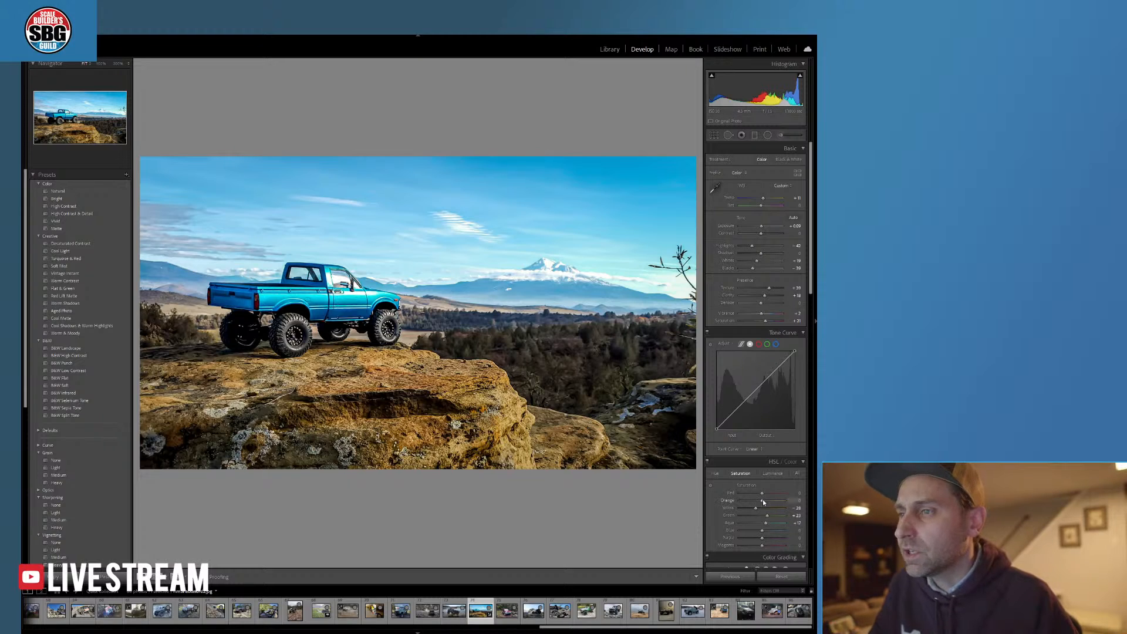
- Increase the orange and red saturation in the colour mix and shift the green hue to about +42
drag(764, 502, 767, 503)
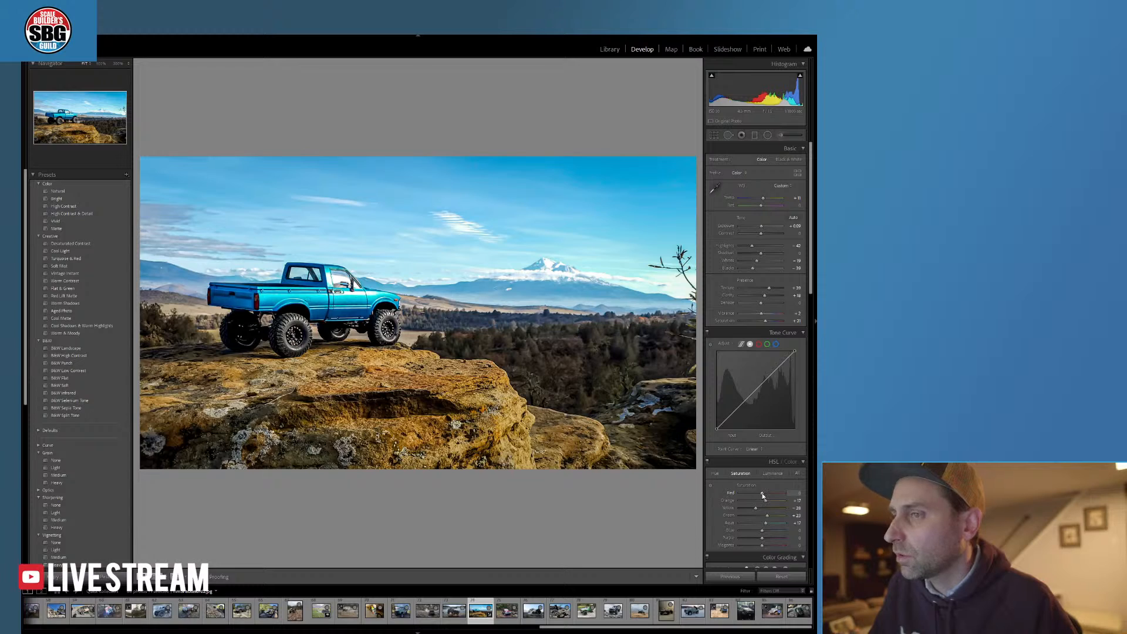
drag(762, 496, 779, 496)
click(715, 473)
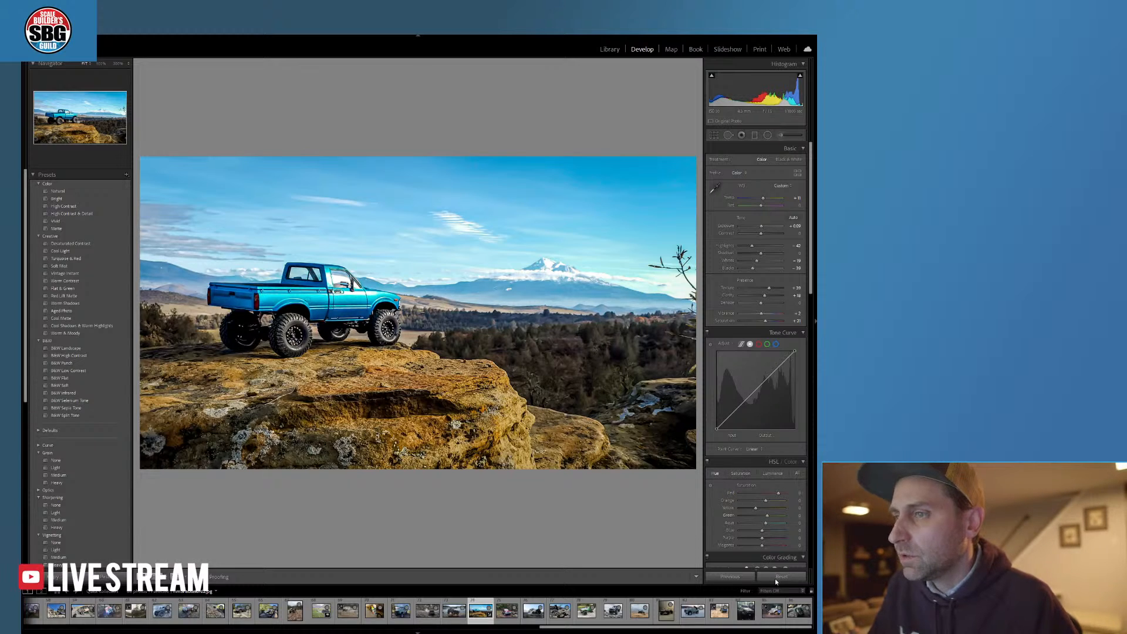
drag(763, 515, 746, 516)
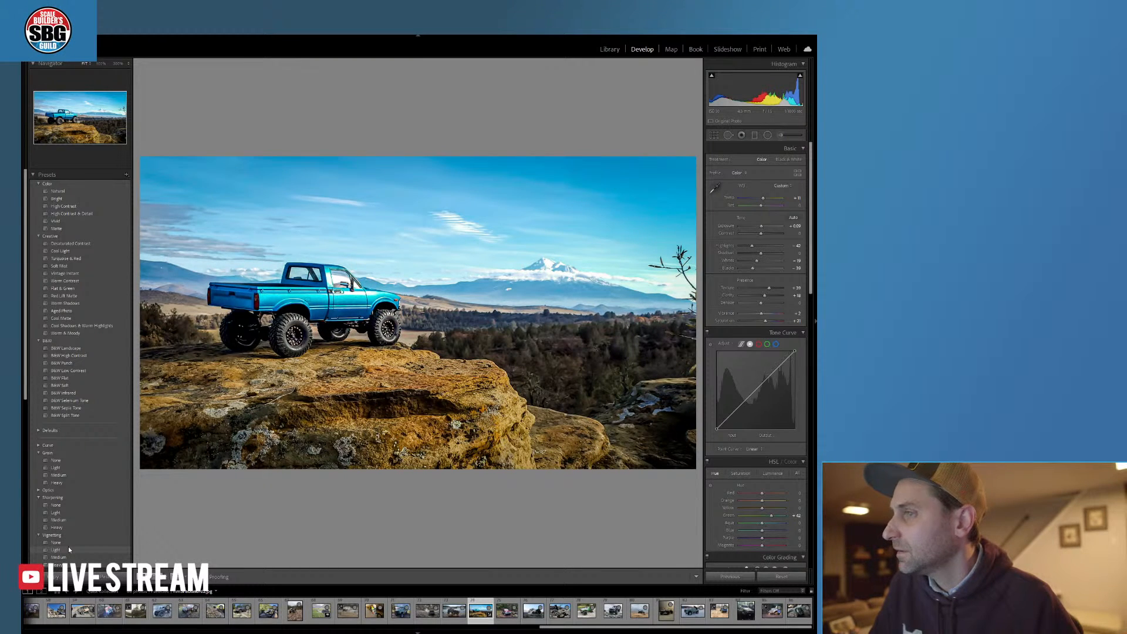
- Apply the Light vignetting preset and adjust the post-crop vignette amount to a very subtle edge darkening
click(68, 547)
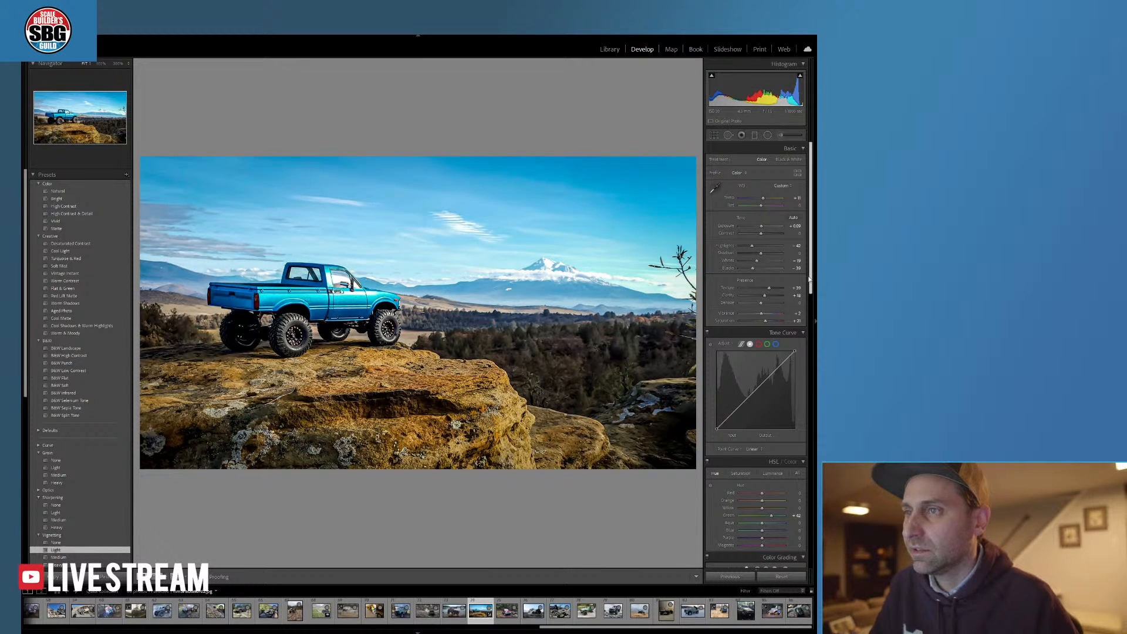
drag(811, 280, 813, 555)
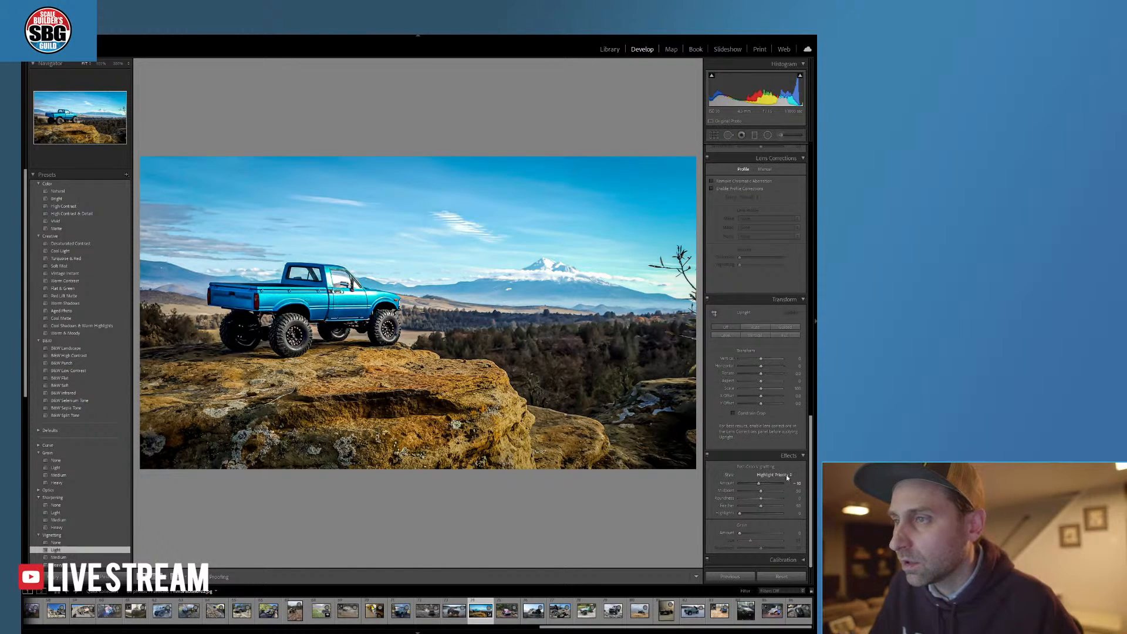
drag(759, 484, 732, 485)
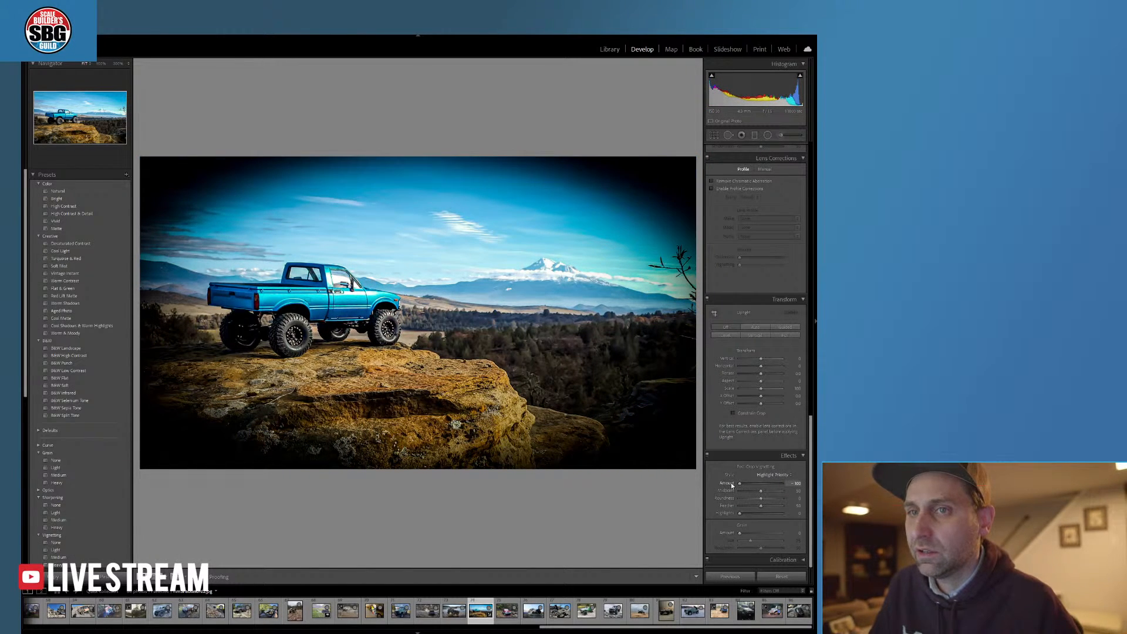
drag(736, 484, 760, 487)
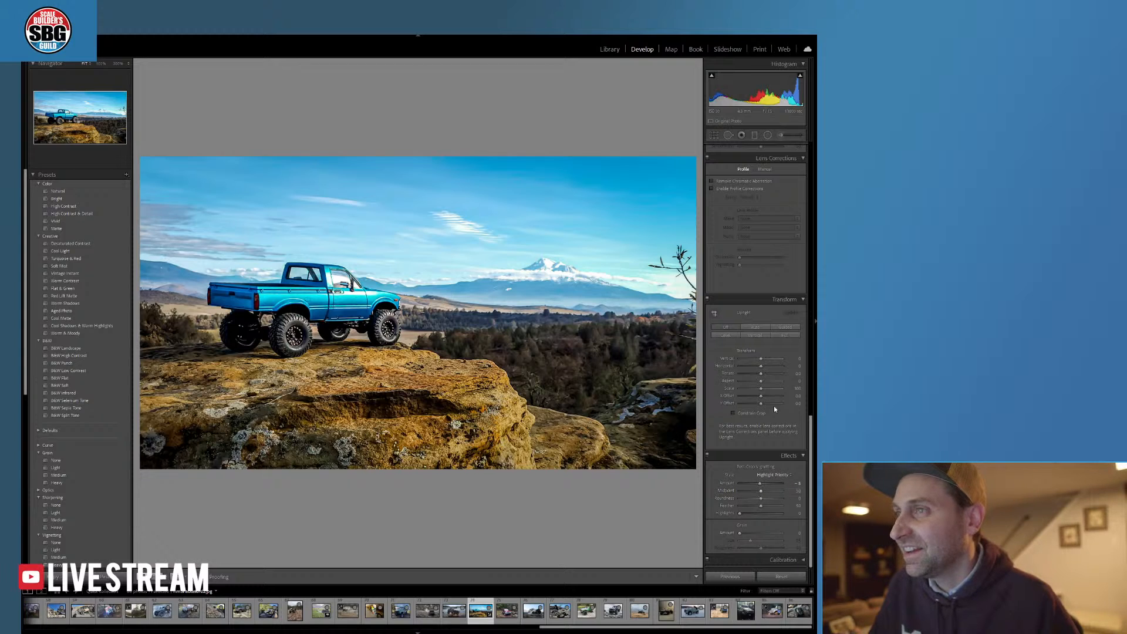
- Compare the blue pickup photo with its original again, now including the colour mix and vignette edits
scroll(754, 489, up, 10)
scroll(801, 352, up, 3)
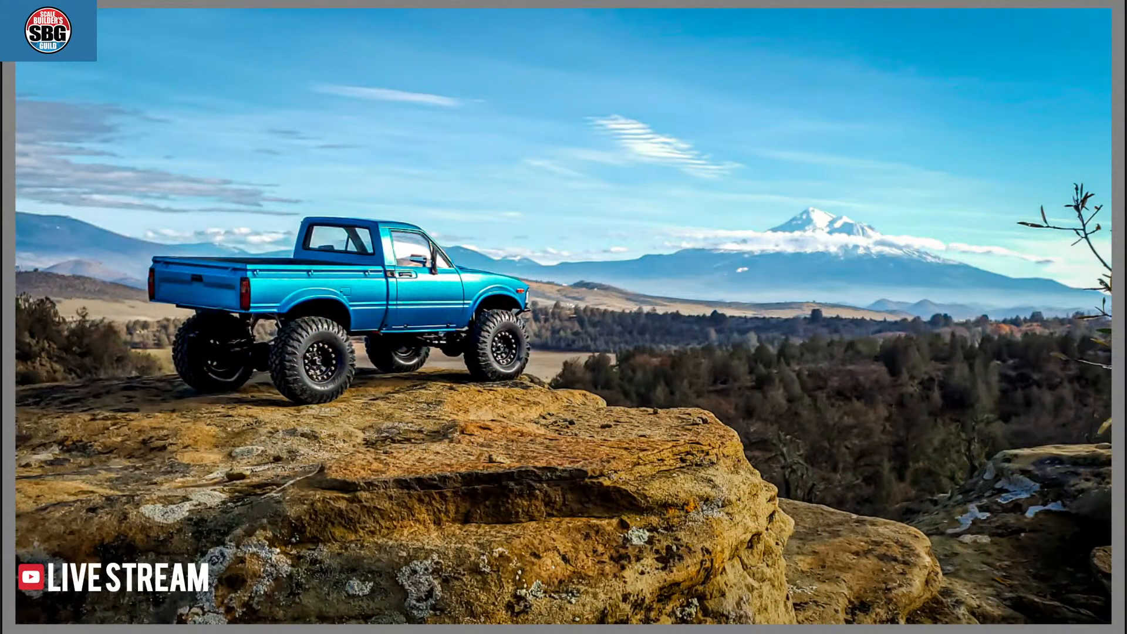
key(backslash)
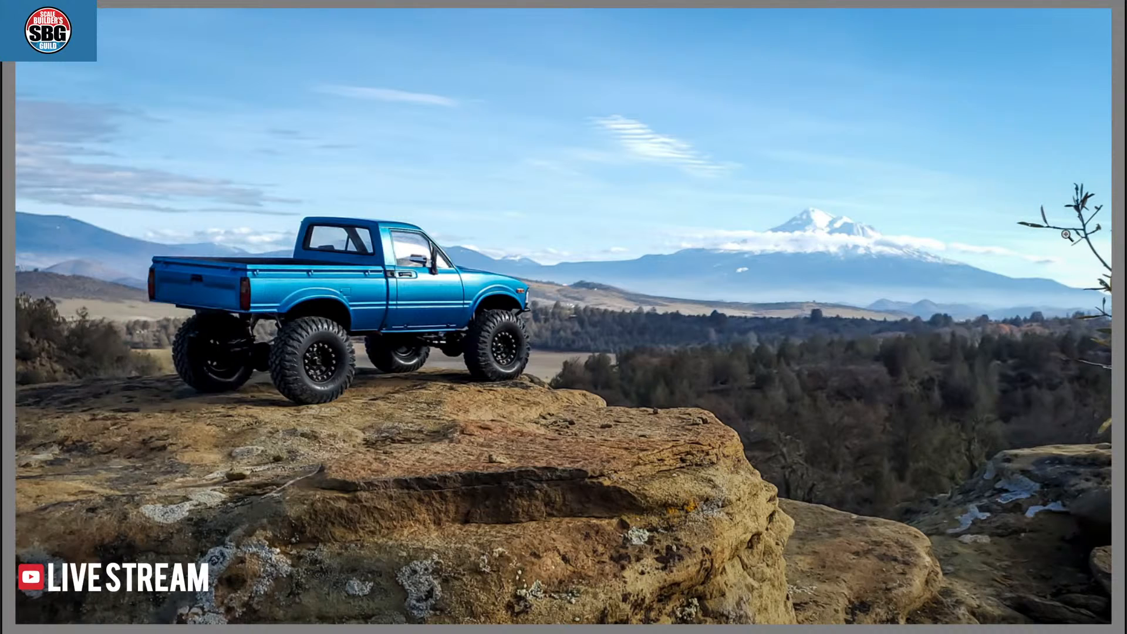
key(backslash)
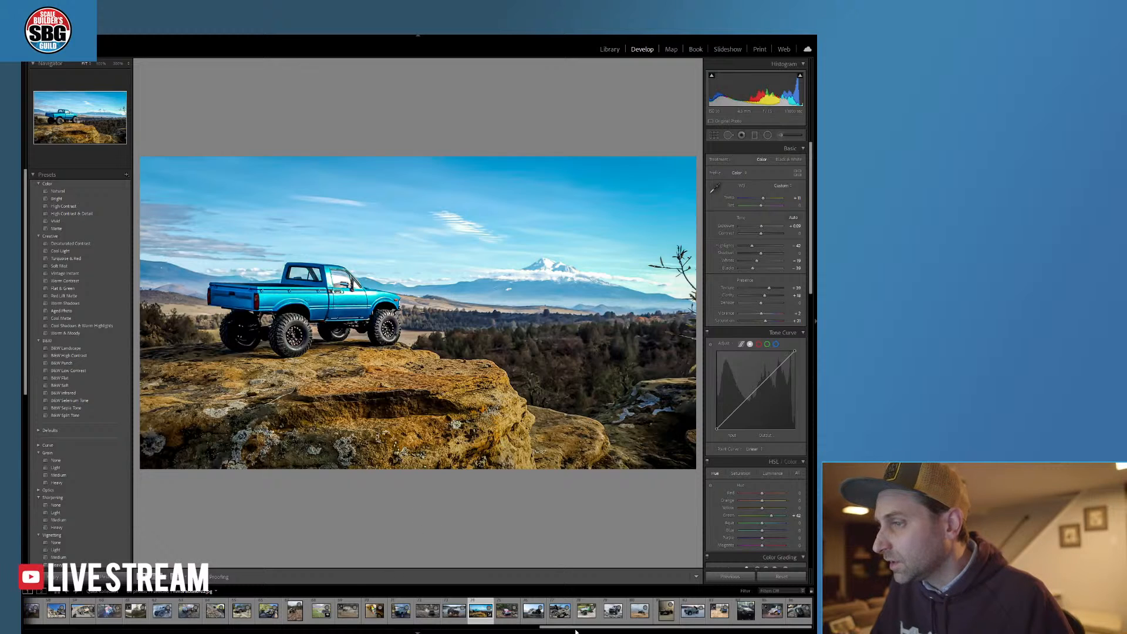
- Open the portrait photo of the black pickup climbing grey rocks and inspect its rock detail up close
drag(575, 628, 362, 628)
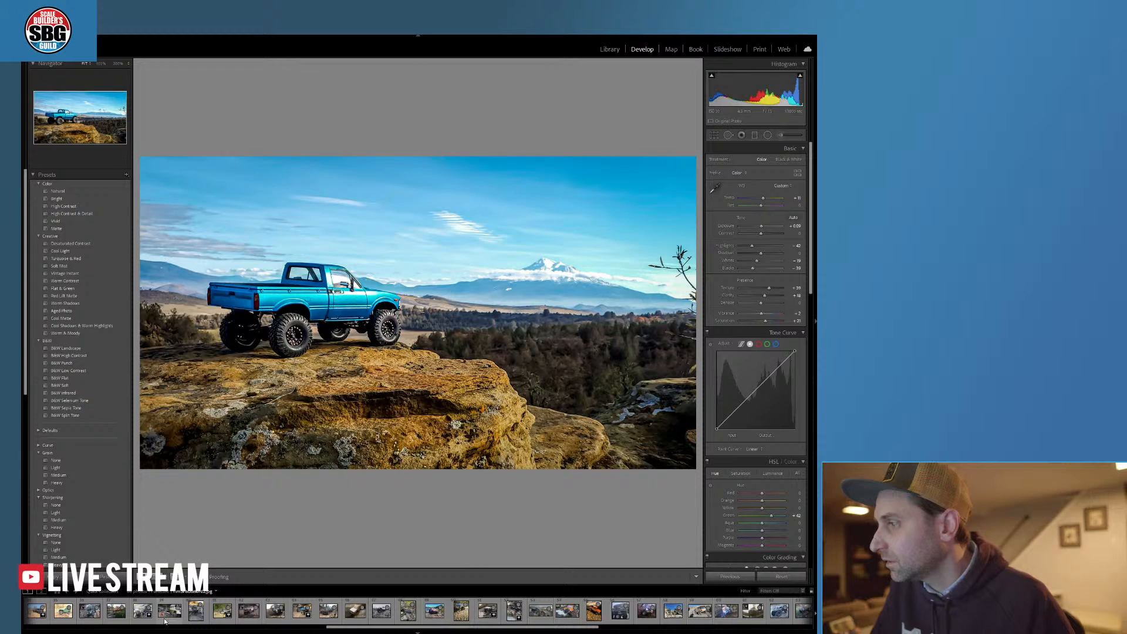
click(194, 618)
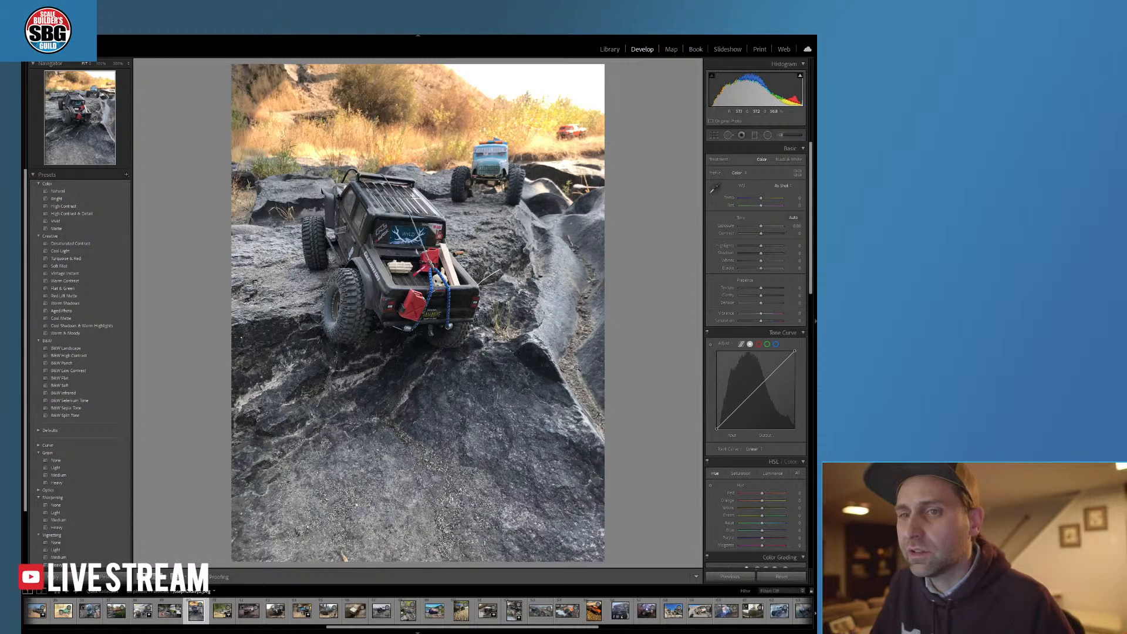
click(596, 311)
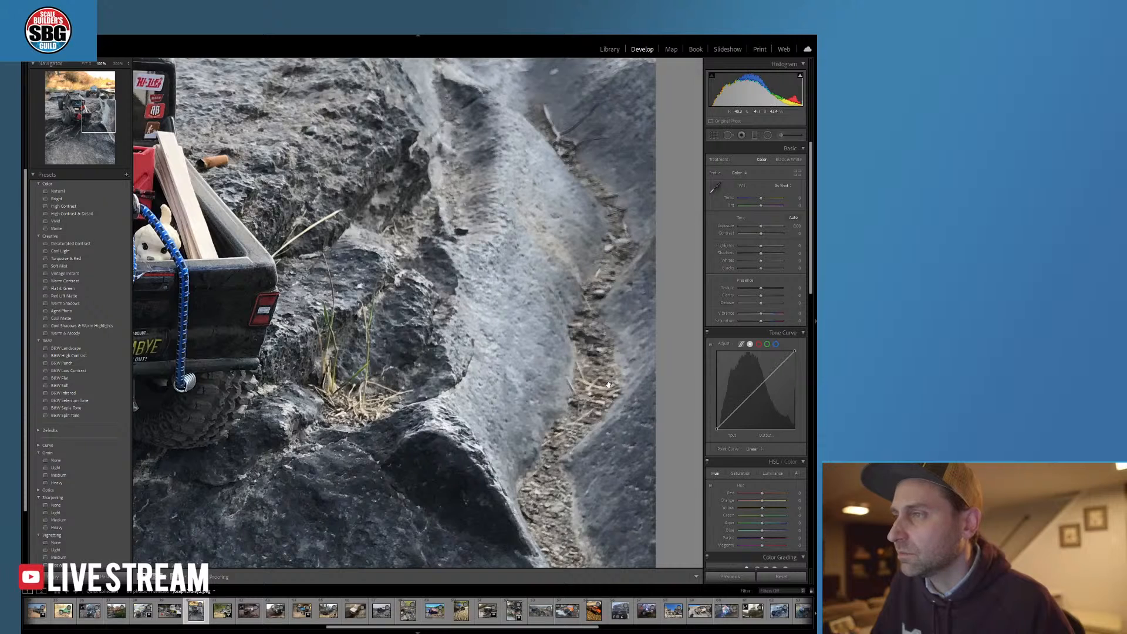
click(563, 184)
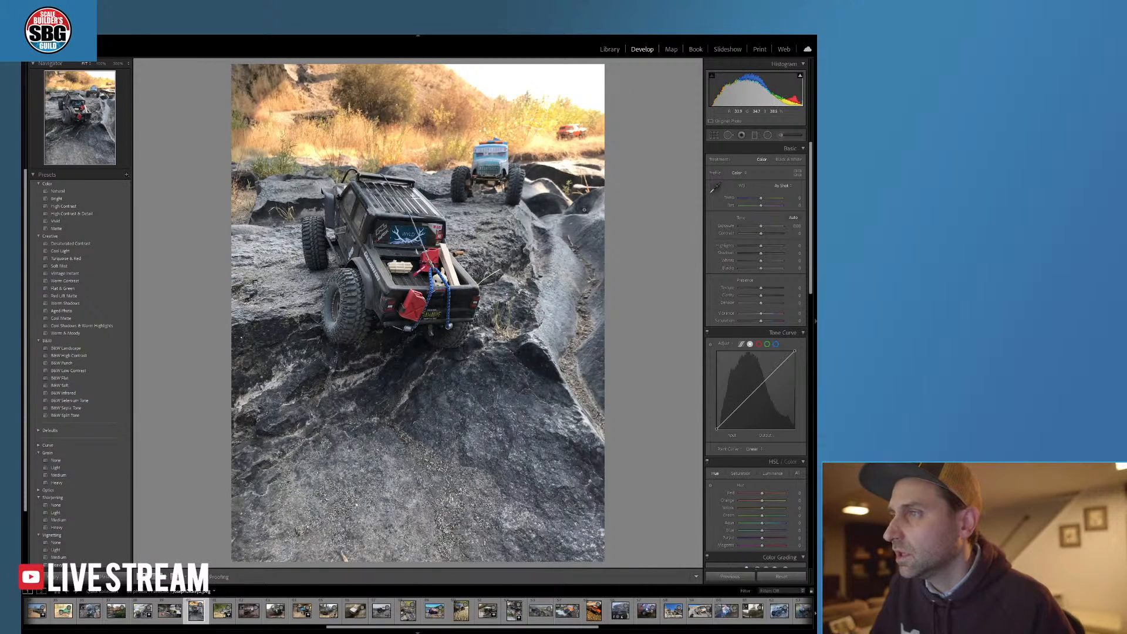
click(584, 210)
click(559, 234)
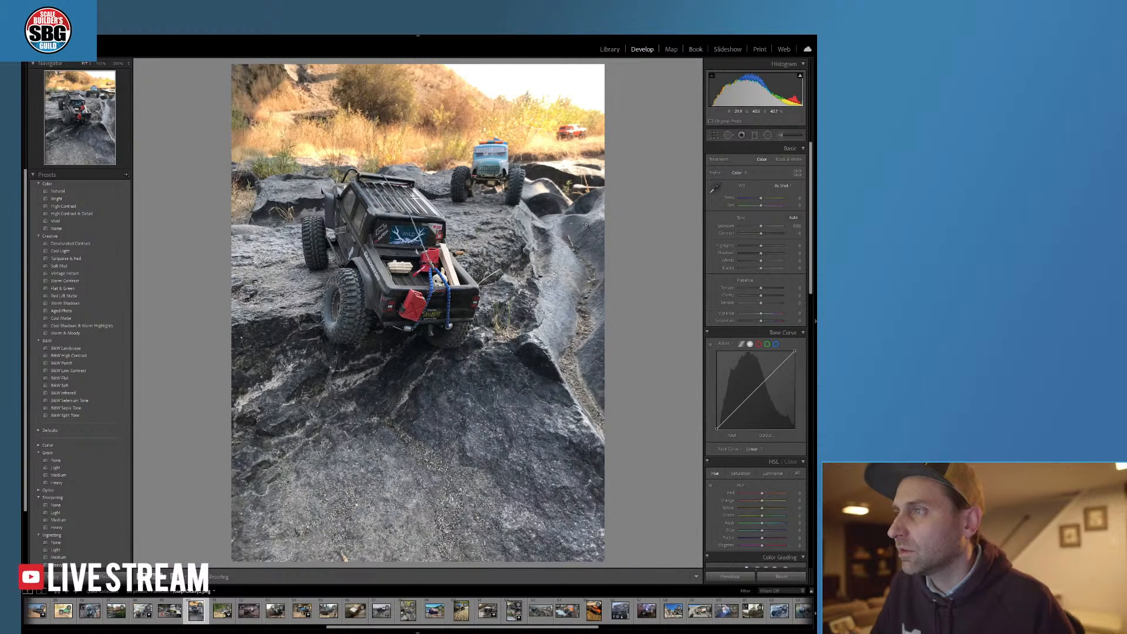
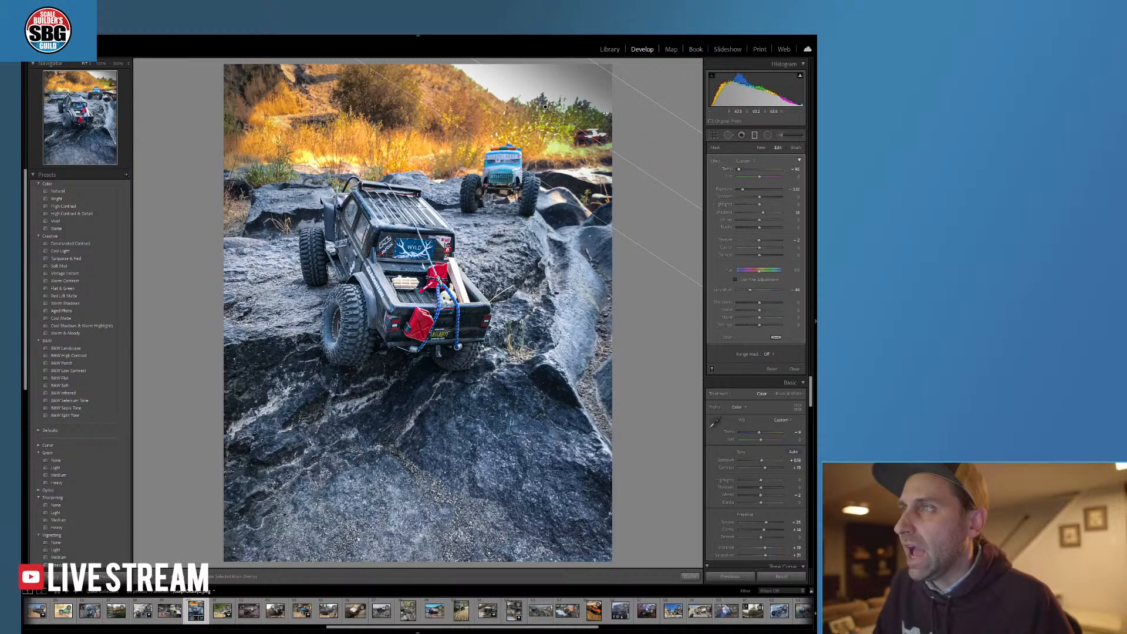
- Try repositioning the graduated filter over the sky's upper-right corner, undo the move and delete the filter
drag(626, 130, 626, 96)
key(ctrl+z)
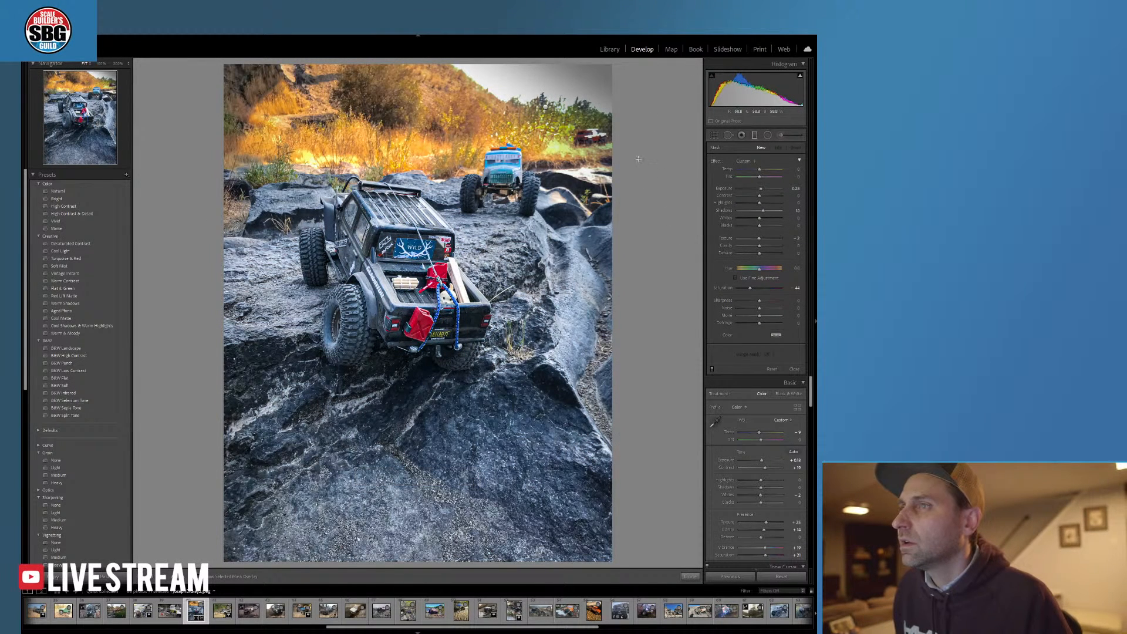
click(755, 134)
key(m)
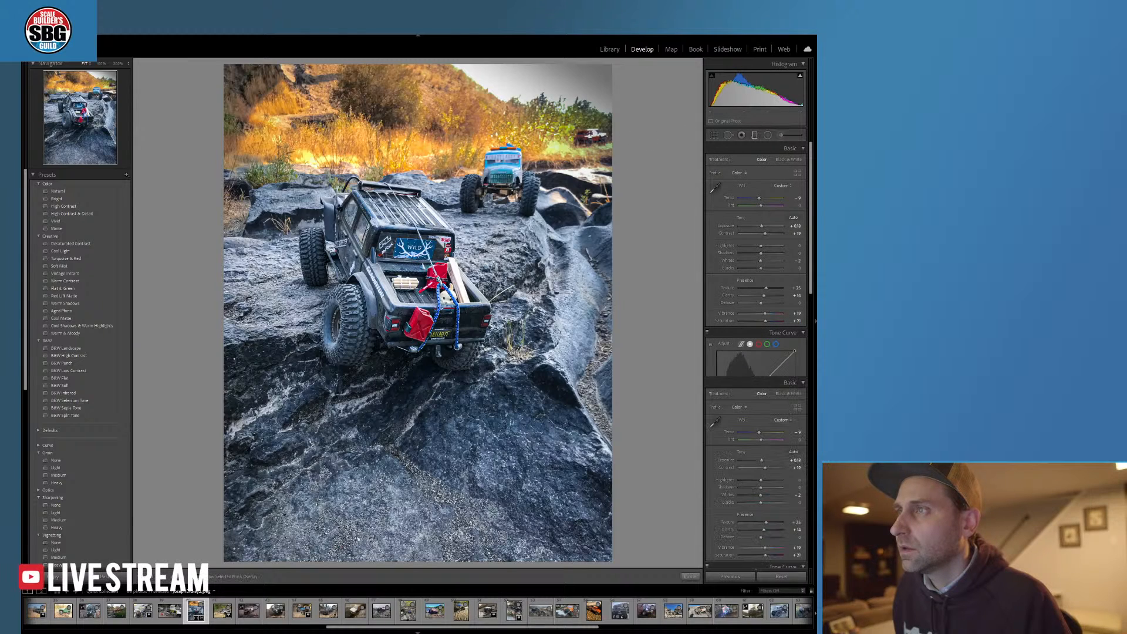
drag(544, 107, 562, 86)
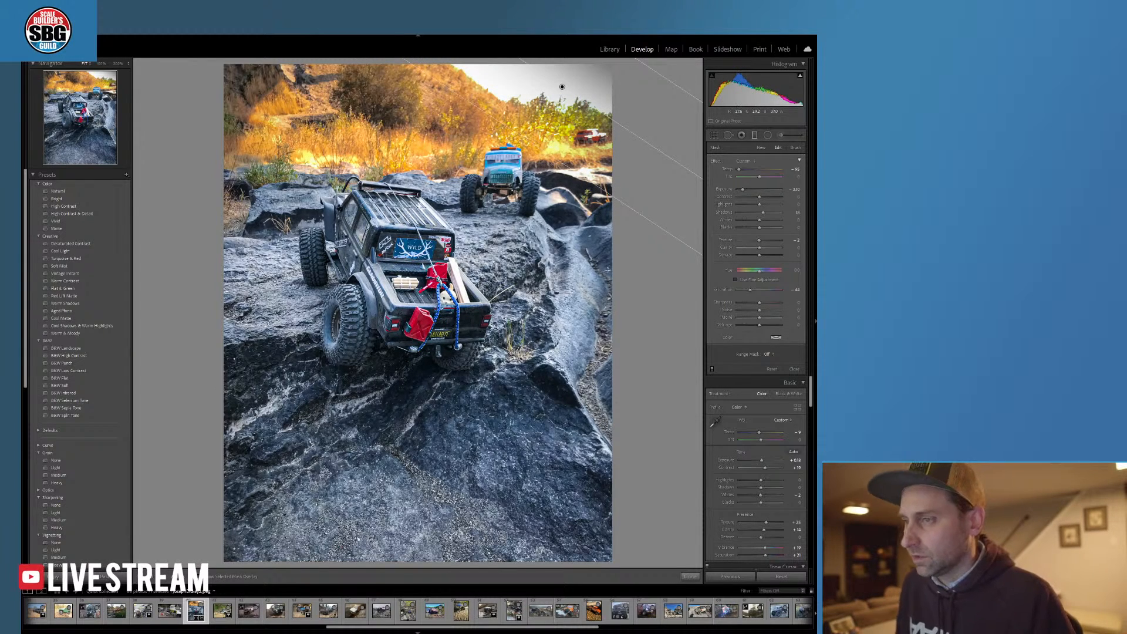
key(Delete)
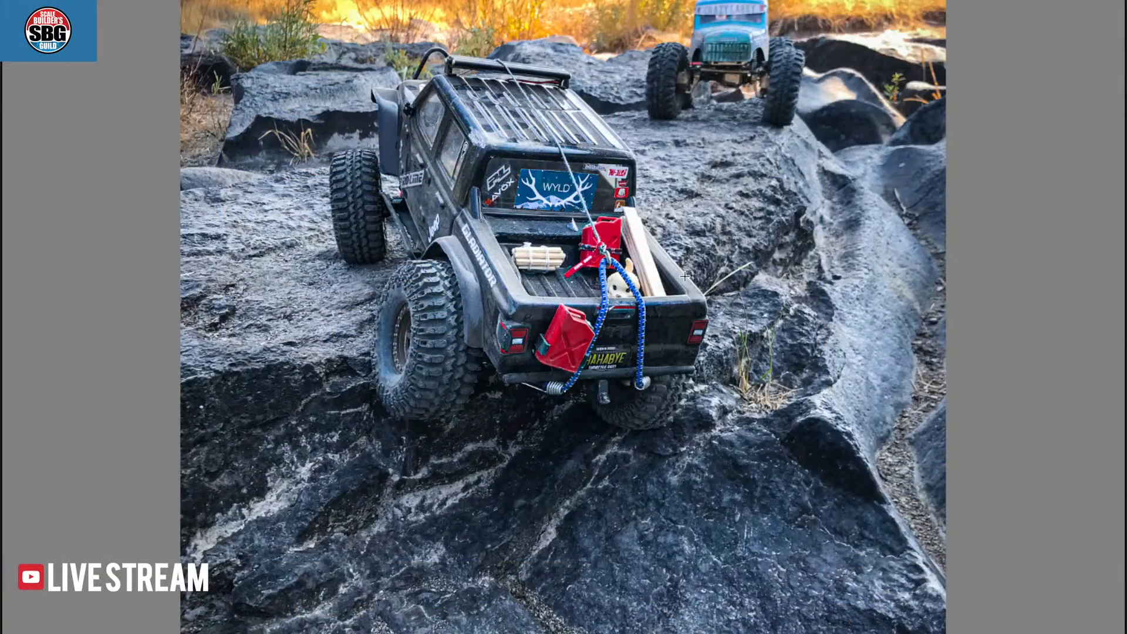
- Try a graduated filter across the middle of the black pickup photo and undo it
drag(672, 206, 673, 225)
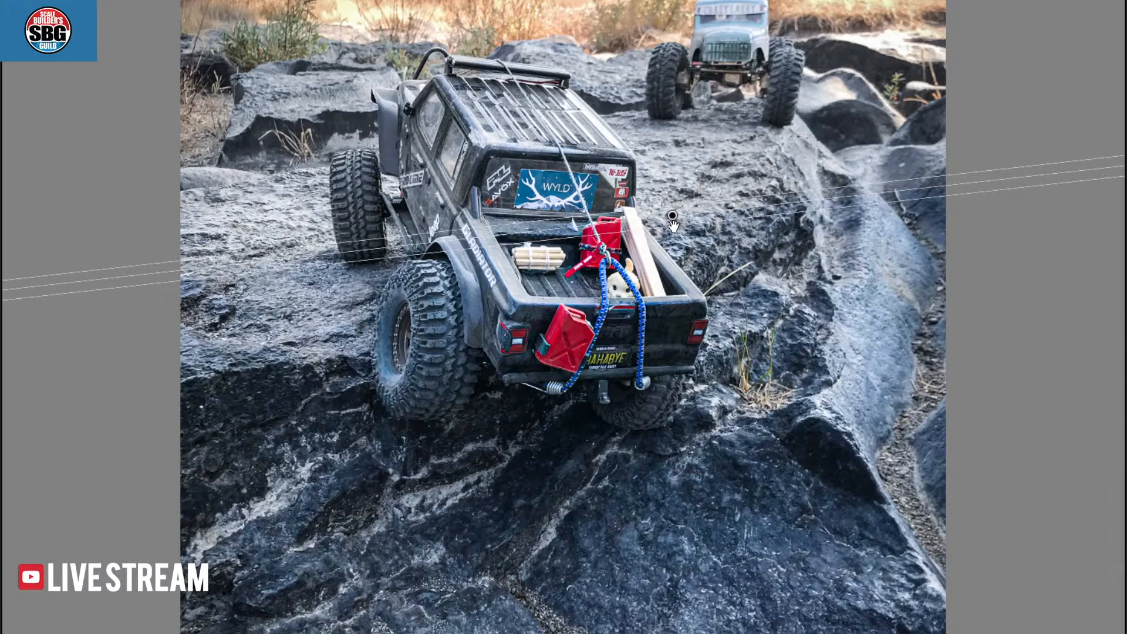
key(ctrl+z)
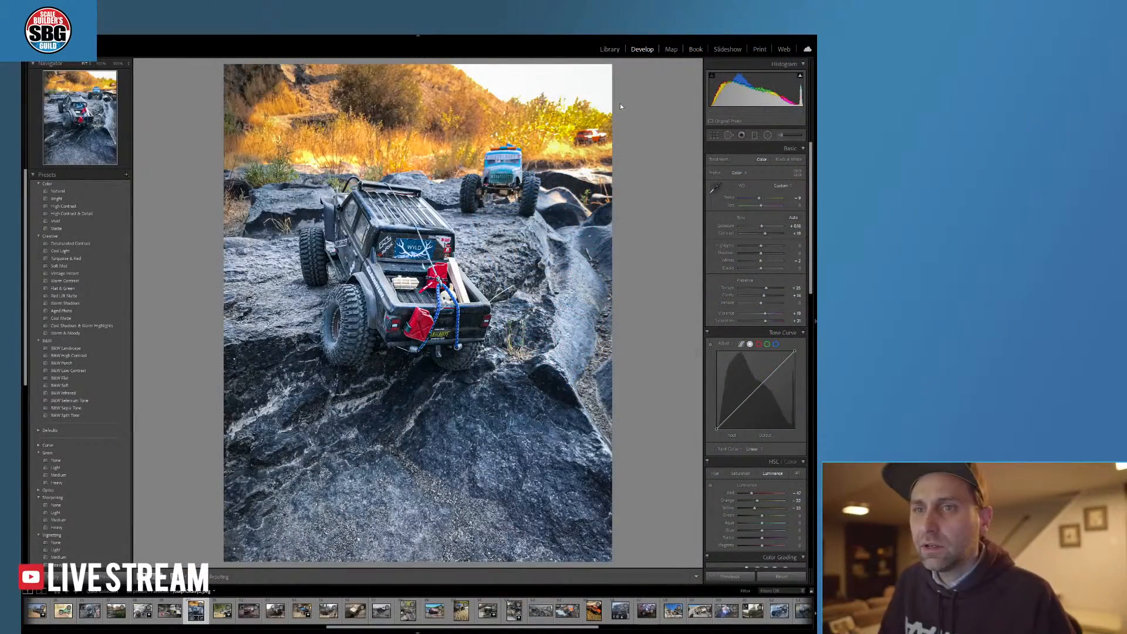
- Crop the black pickup photo to remove the bright sky above the trees and compare the result with the original
click(714, 135)
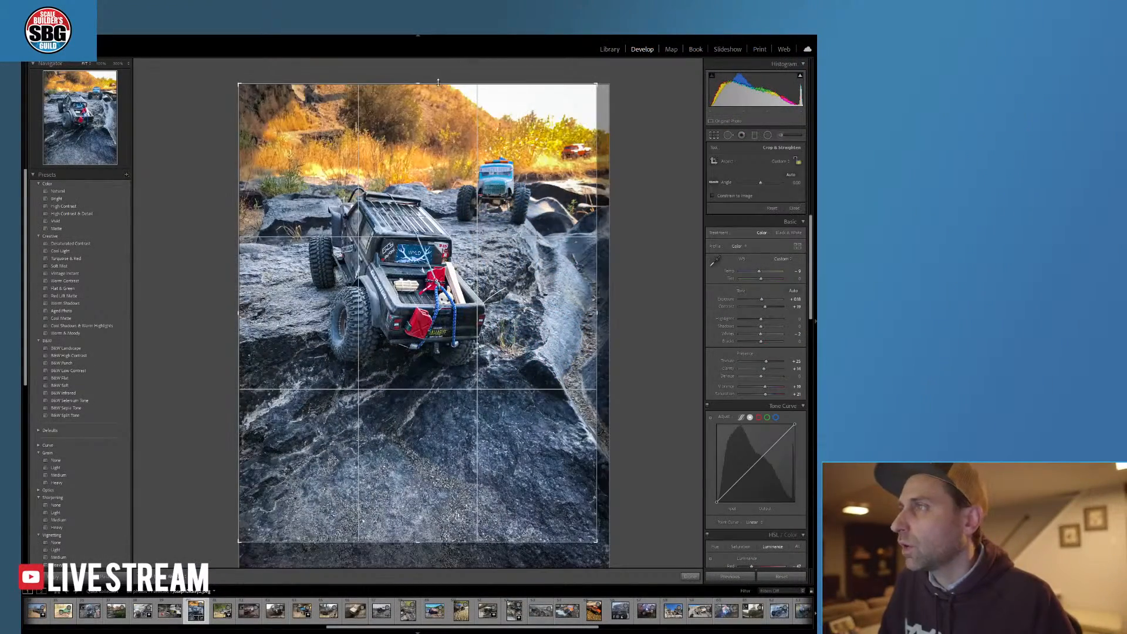
drag(430, 59, 432, 104)
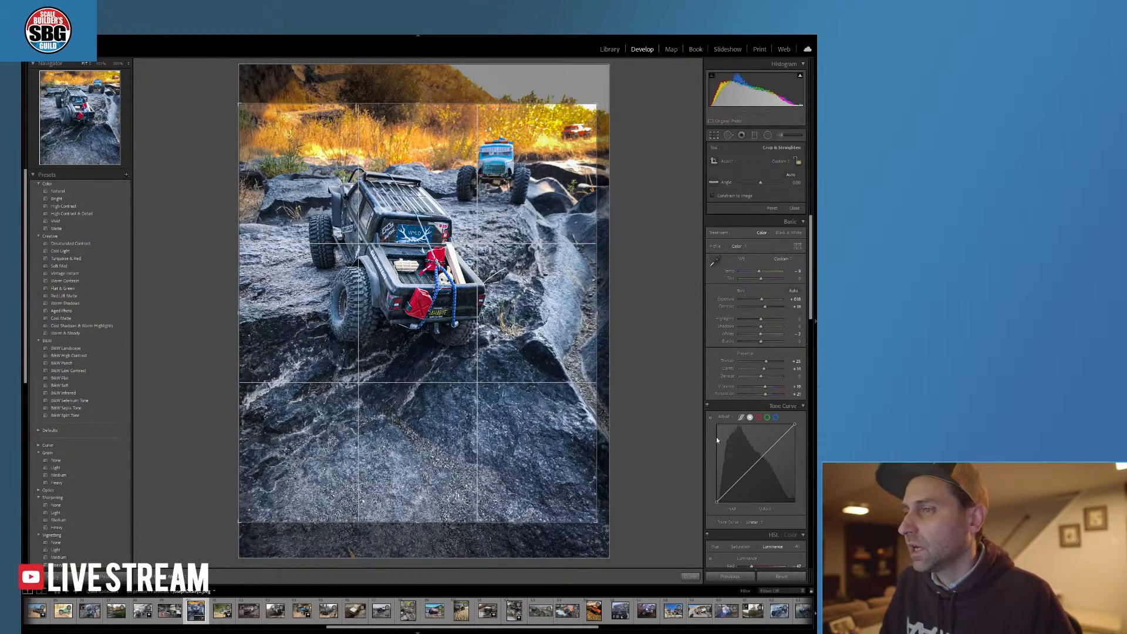
click(692, 575)
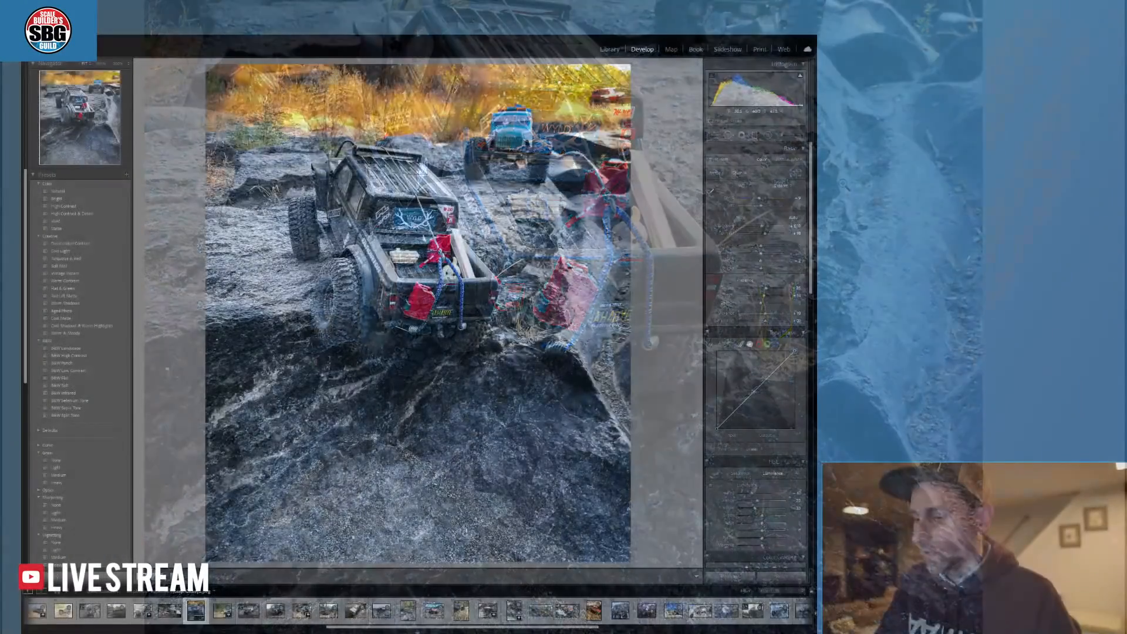
key(backslash)
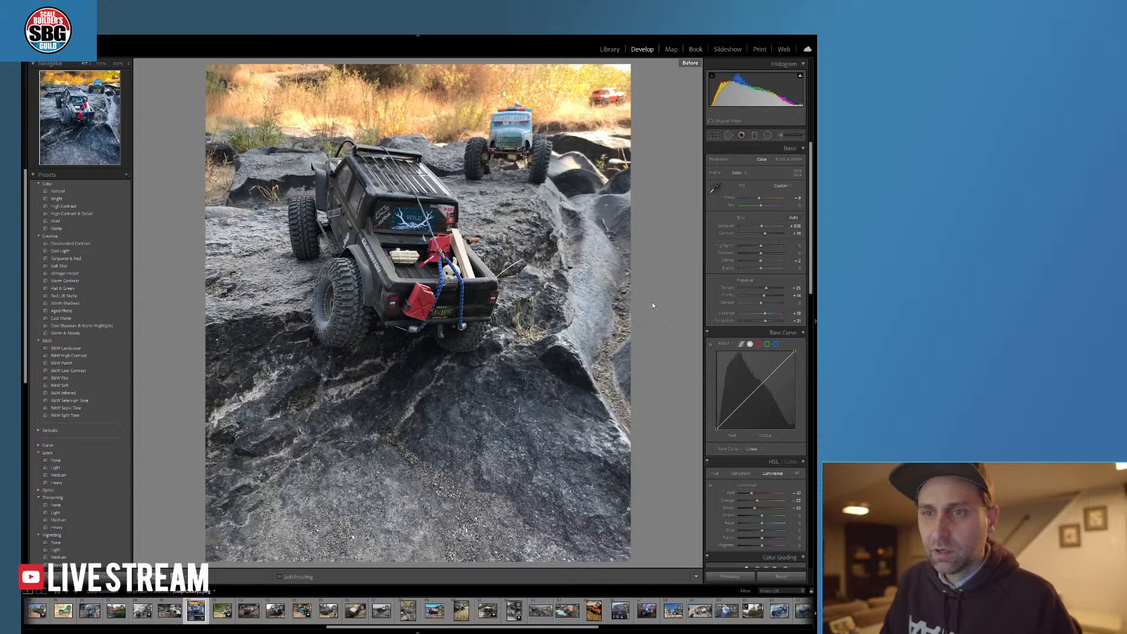
key(backslash)
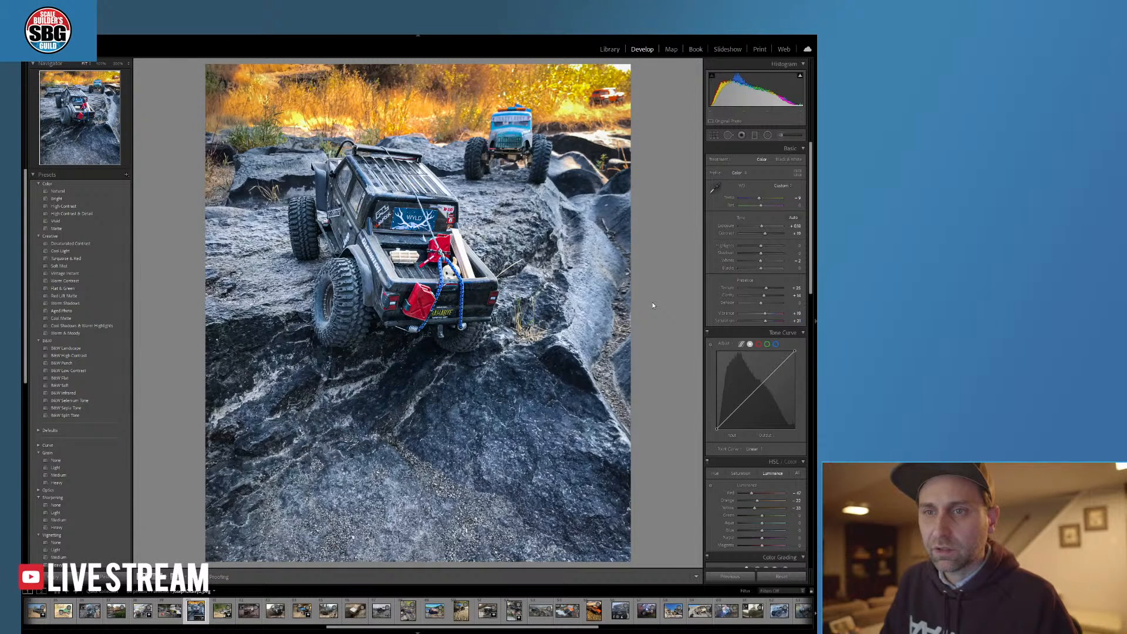
- Compare the cropped black pickup photo with its original and inspect the truck bed up close
key(backslash)
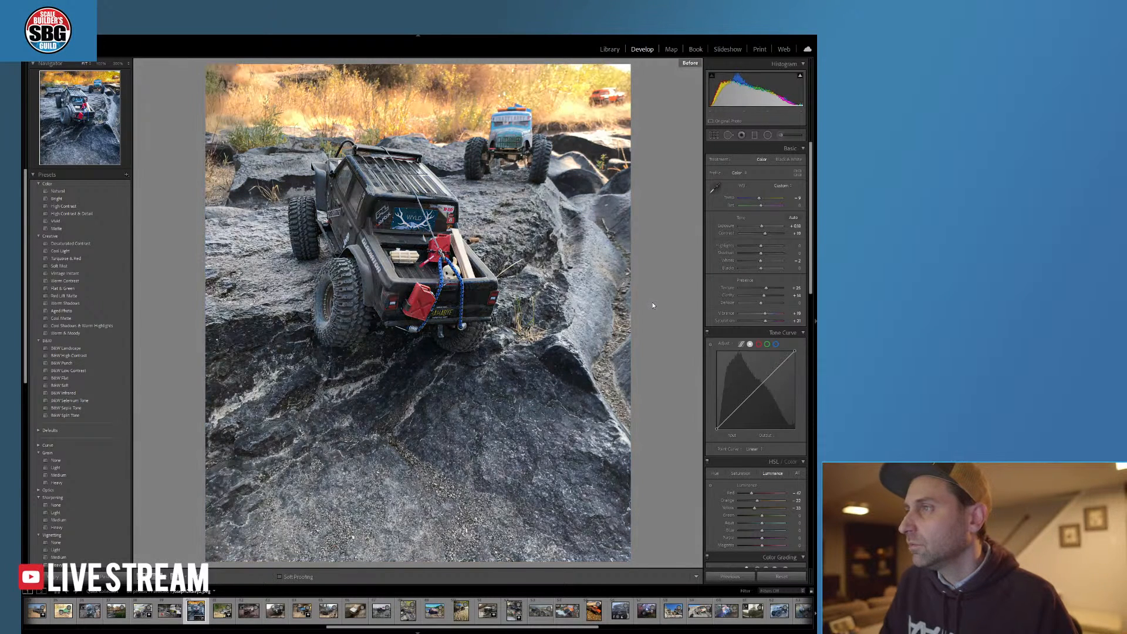
key(backslash)
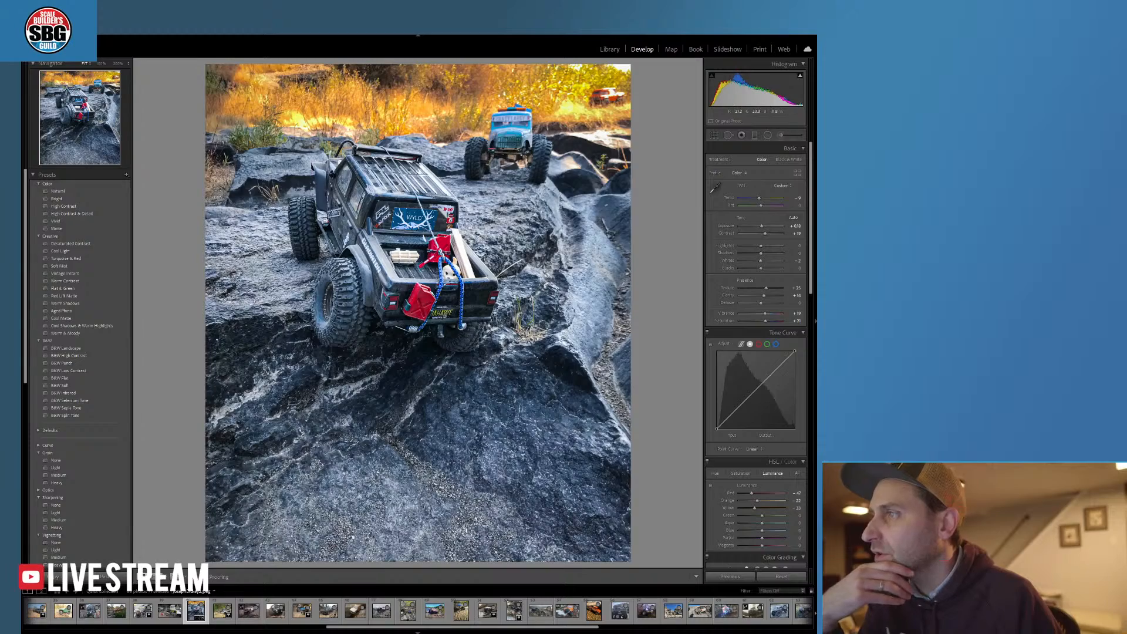
click(464, 304)
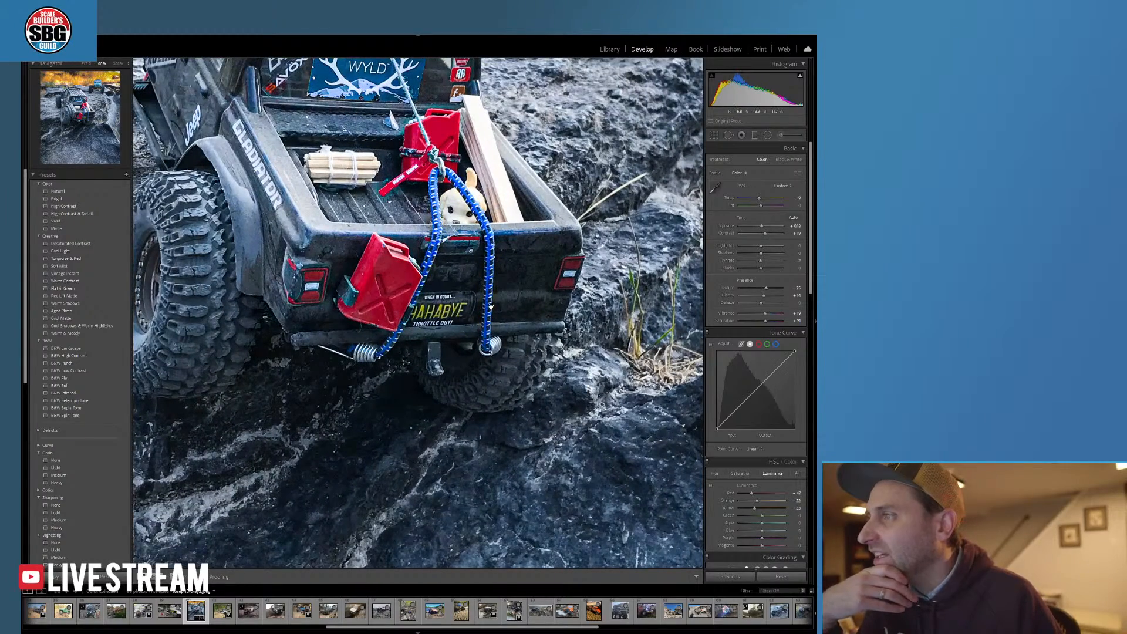
click(467, 317)
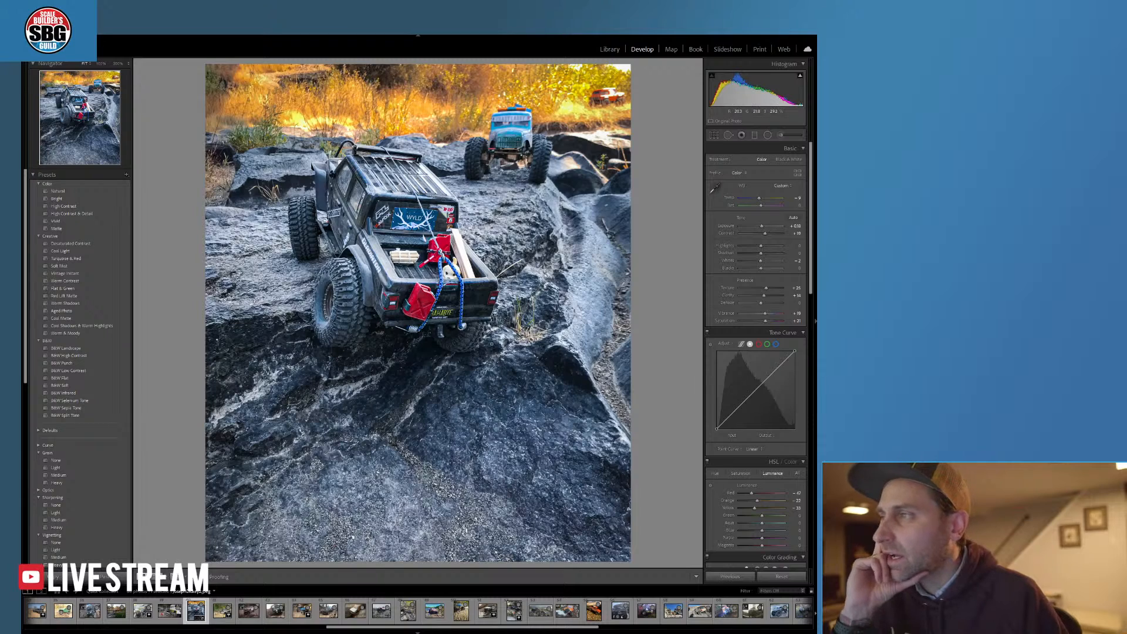
- Open the first photo in the filmstrip, the loaded off-road truck at sunset, and inspect the truck up close
drag(421, 627, 118, 630)
click(33, 613)
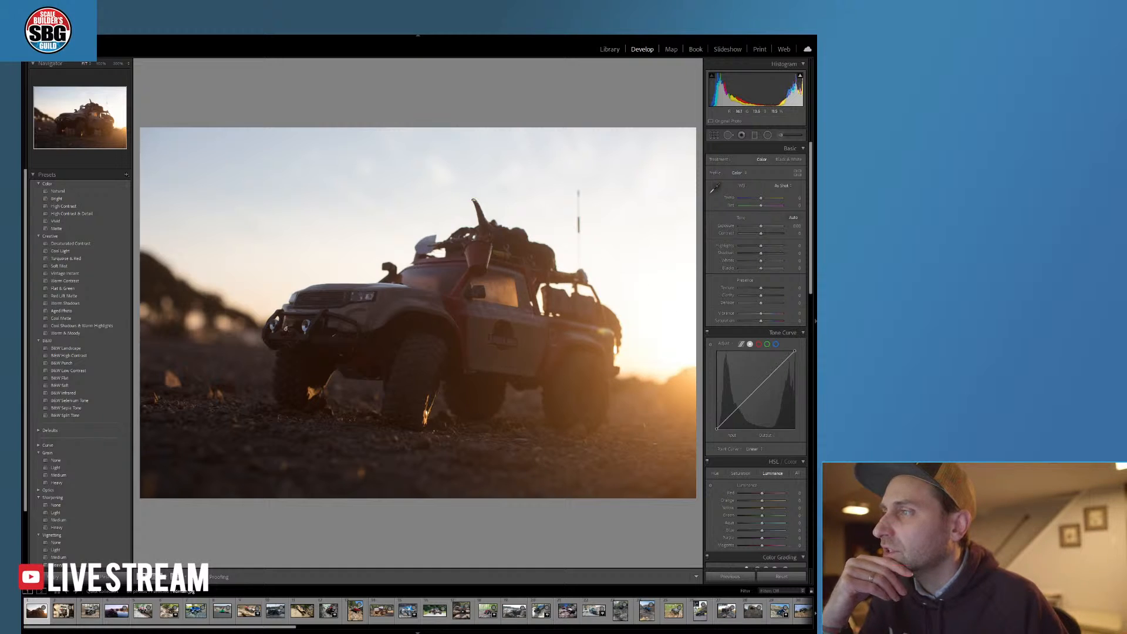
click(481, 365)
click(486, 319)
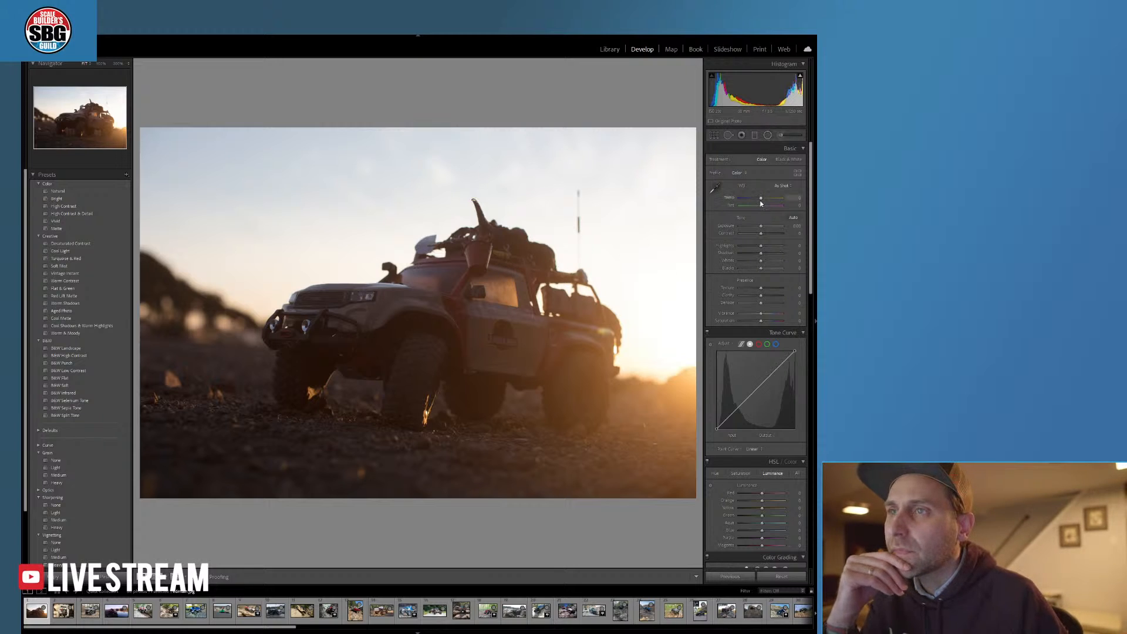
- Warm the sunset photo's temperature slightly, then lower its exposure a little and pull down the highlights
drag(762, 199, 765, 201)
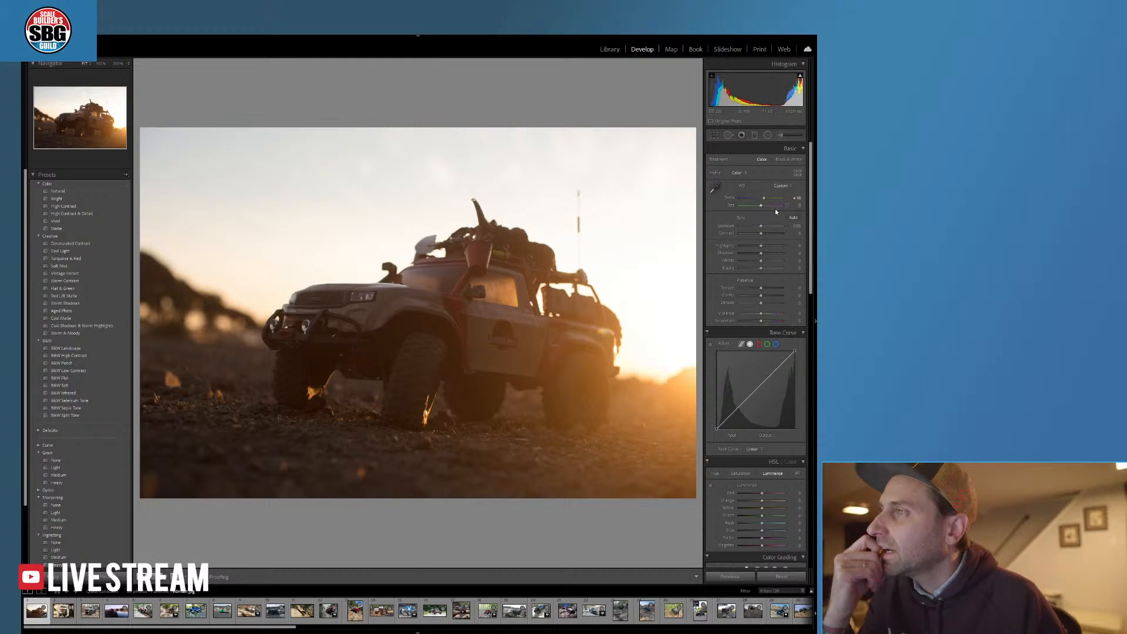
drag(761, 228, 759, 227)
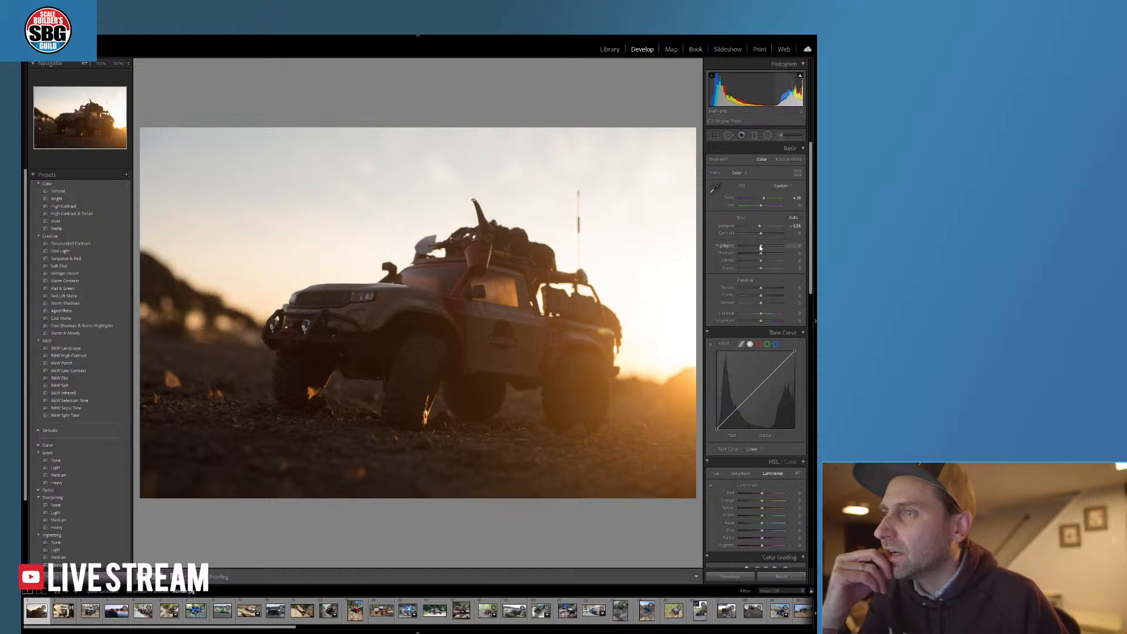
drag(760, 245, 754, 246)
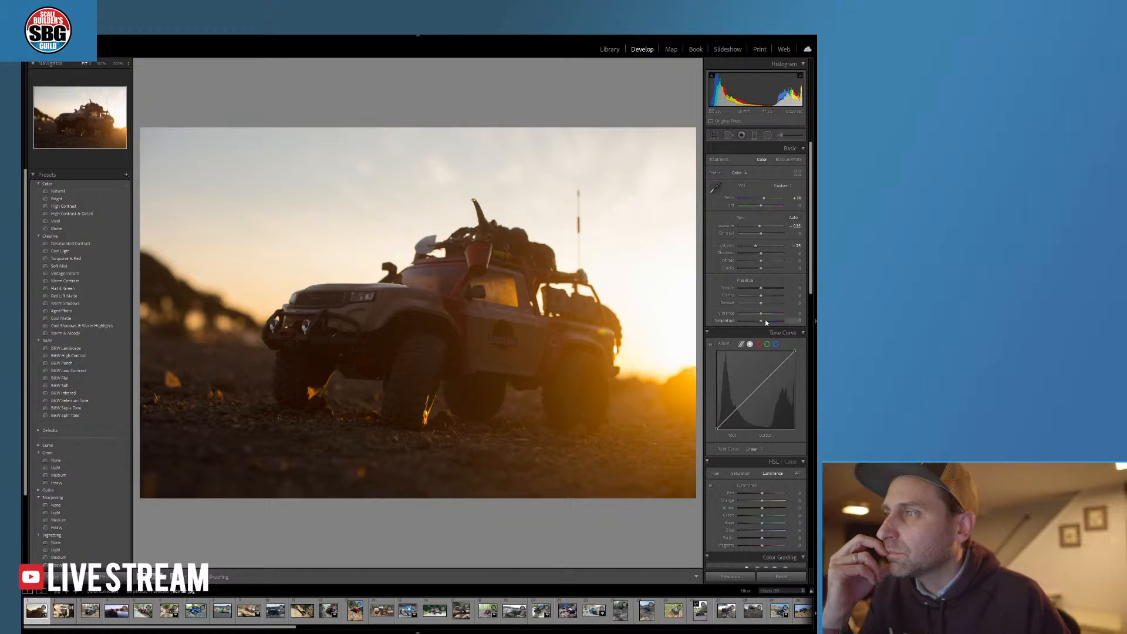
- Boost the sunset photo's saturation, texture to about +24 and clarity to about +22
click(765, 320)
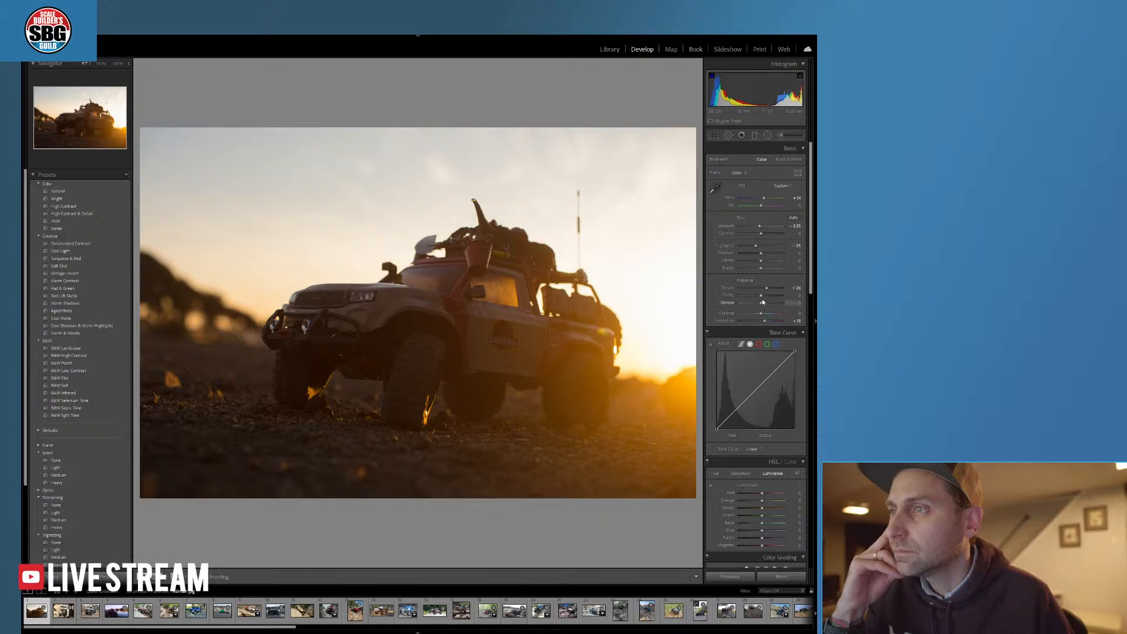
drag(762, 299, 766, 299)
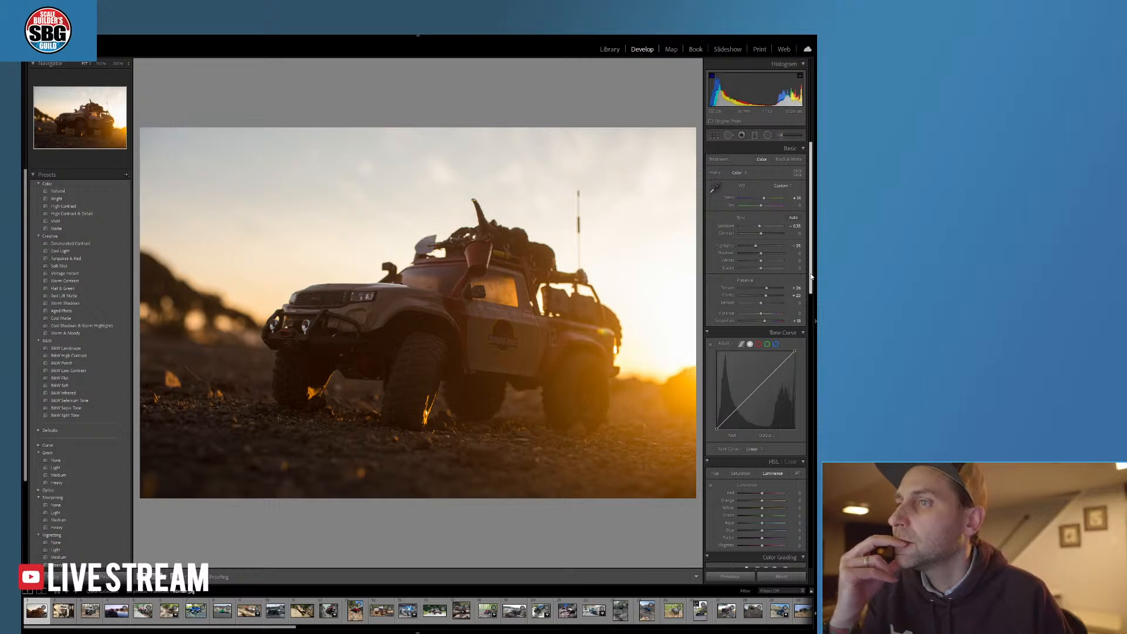
- Raise the red saturation of the sunset photo to about +48 in the HSL adjustments
scroll(809, 347, down, 3)
click(741, 315)
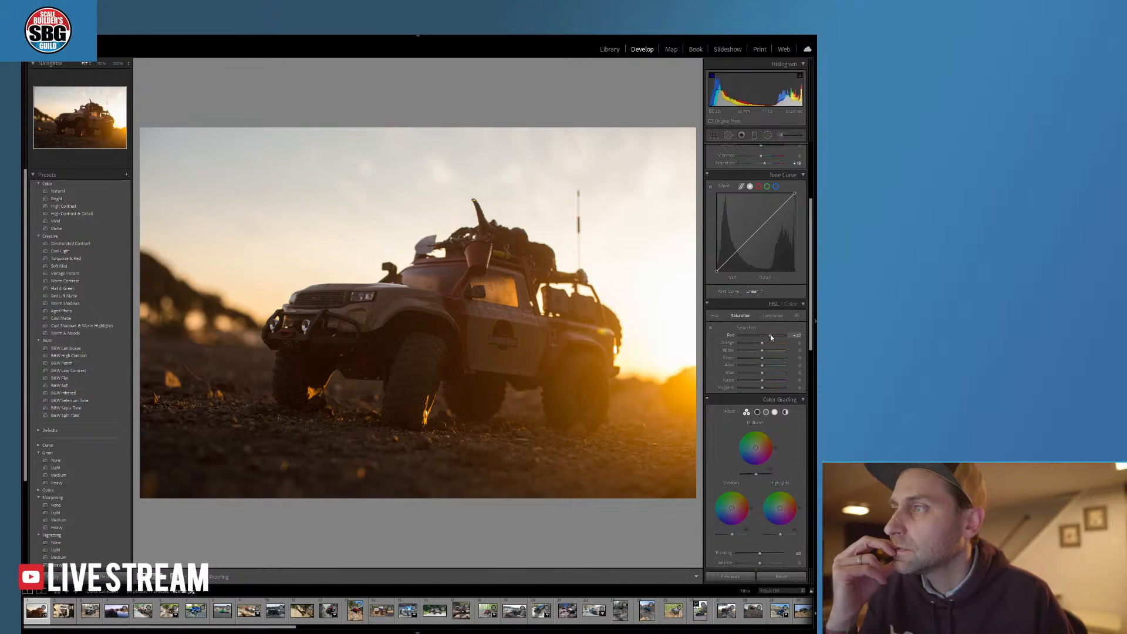
drag(770, 337, 775, 338)
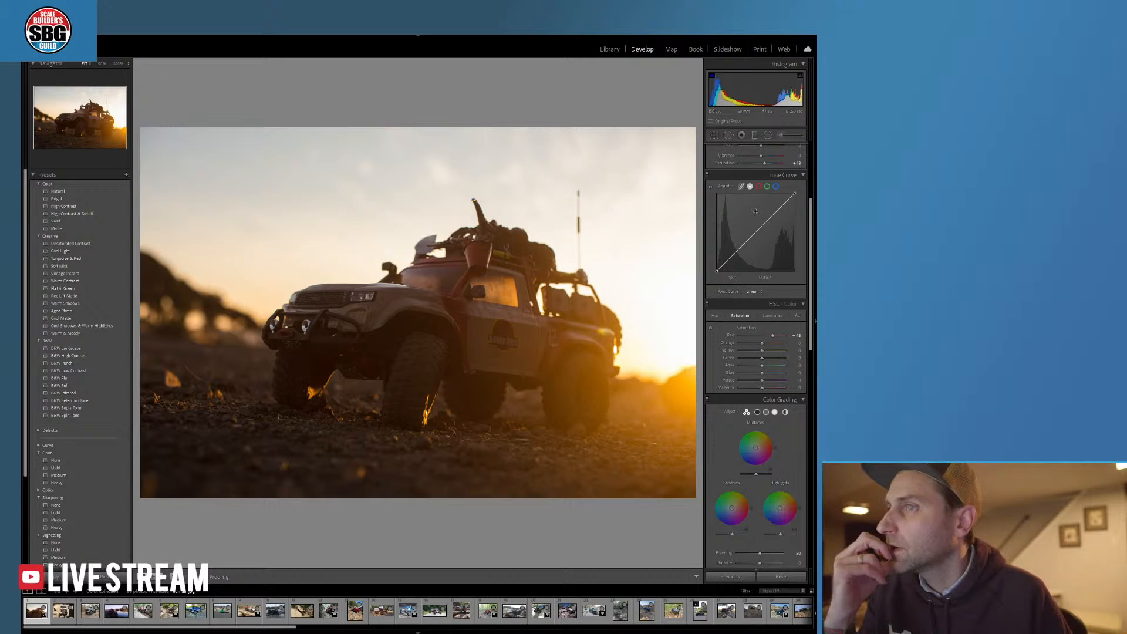
- Raise the clarity to about +62 and, after trying slightly lifted shadows, darken the shadows strongly
scroll(810, 252, up, 2)
scroll(810, 251, up, 4)
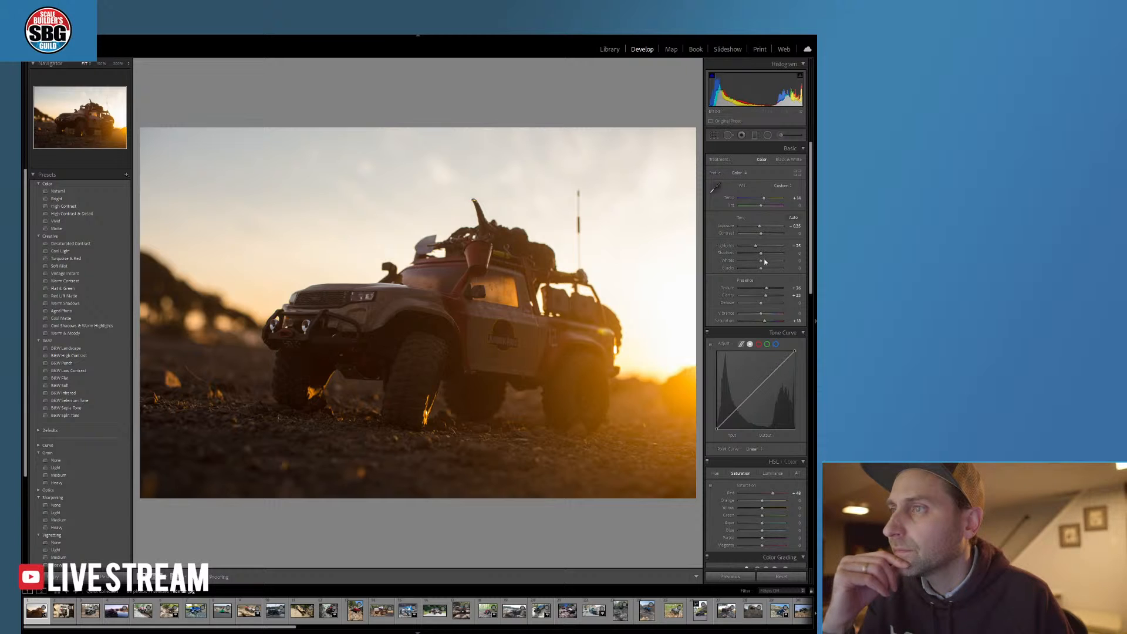
drag(761, 253, 762, 253)
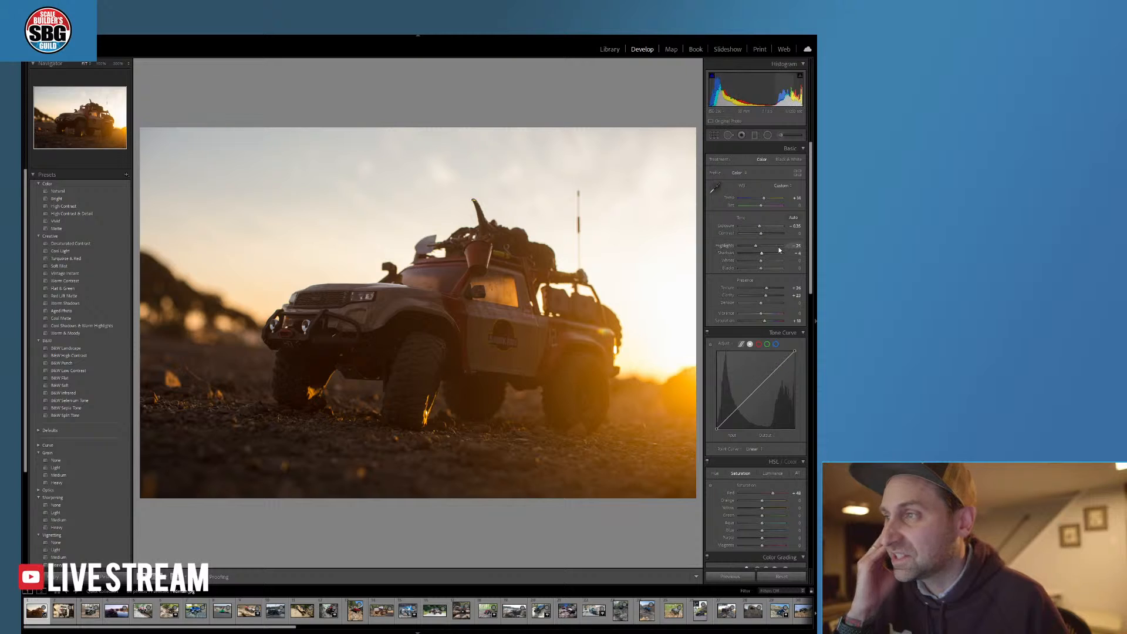
drag(765, 295, 776, 296)
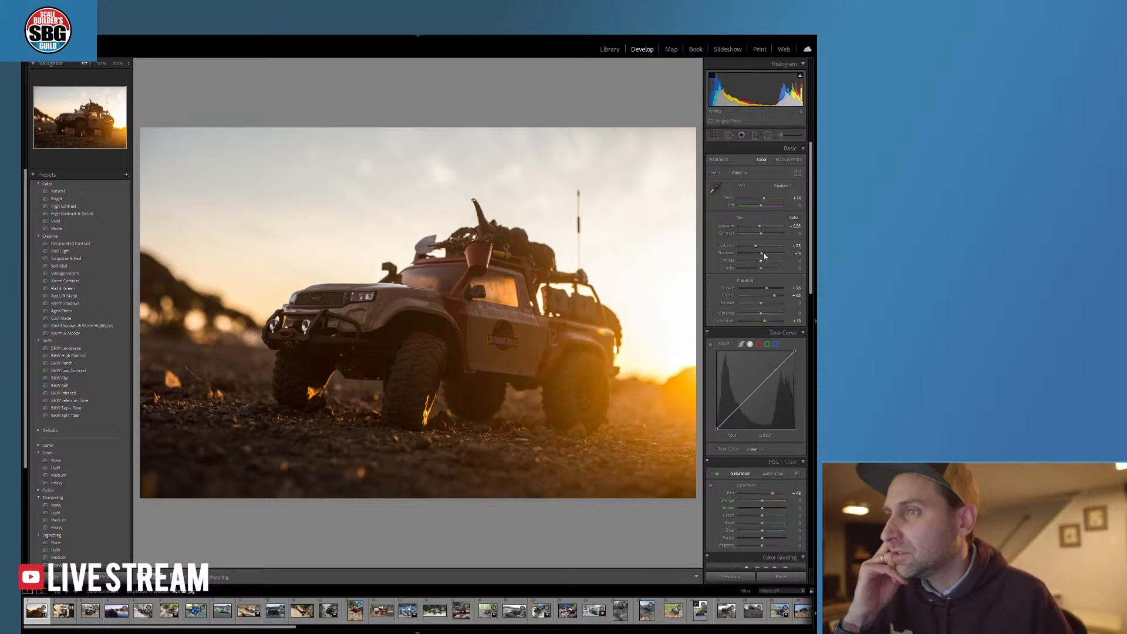
drag(762, 255, 750, 255)
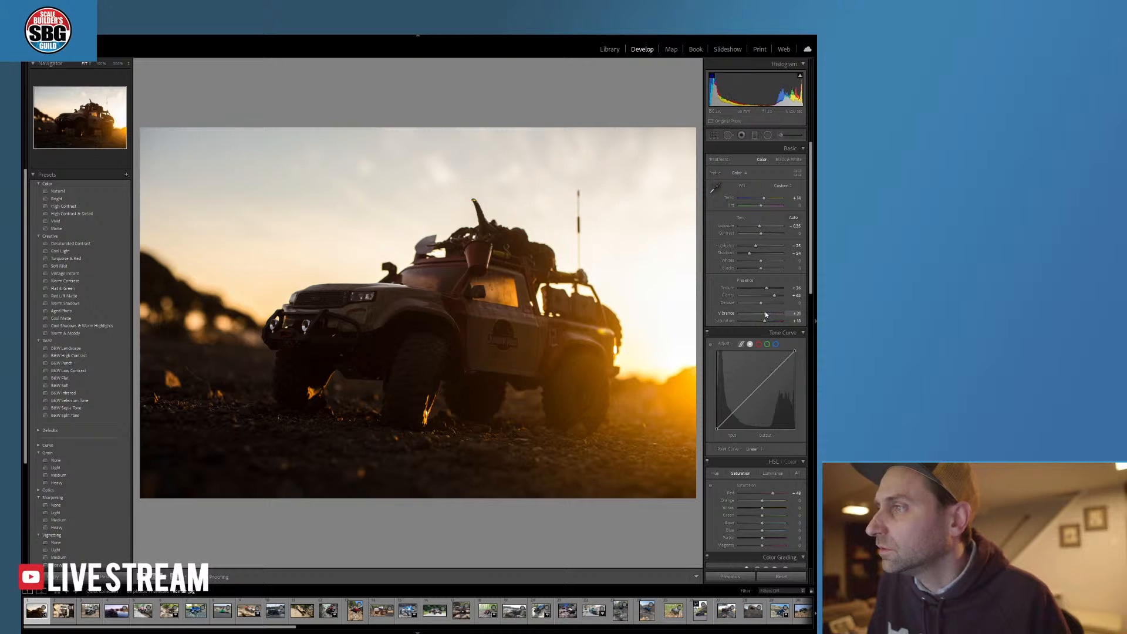
- Try strongly reduced vibrance, then set vibrance to about +28 and warm the temperature to about +35
drag(766, 314, 742, 315)
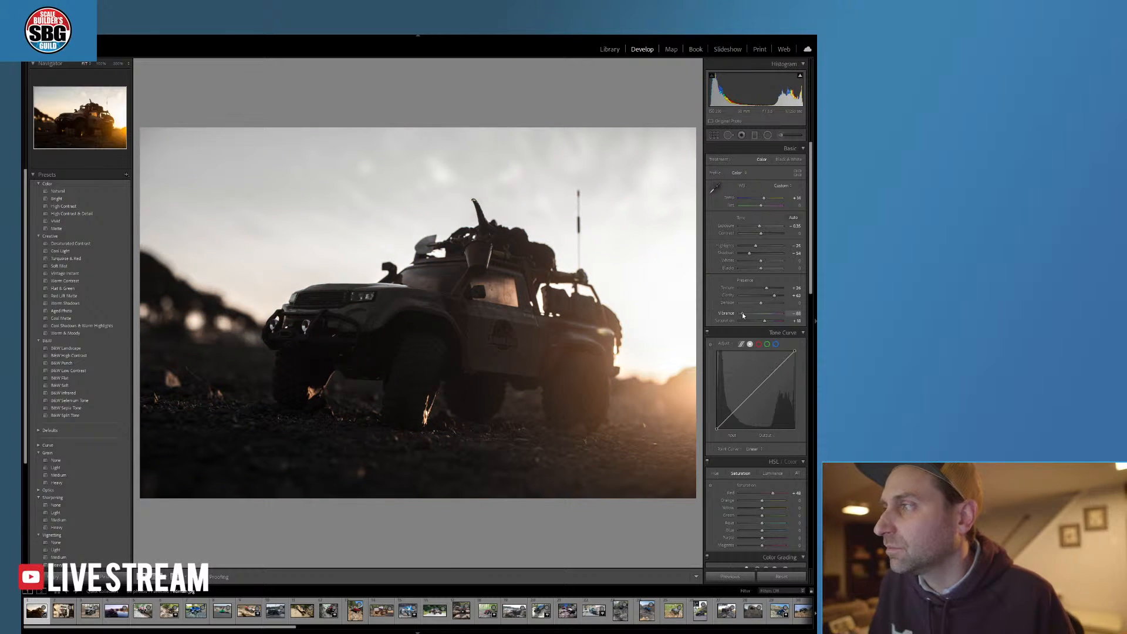
drag(741, 312, 768, 315)
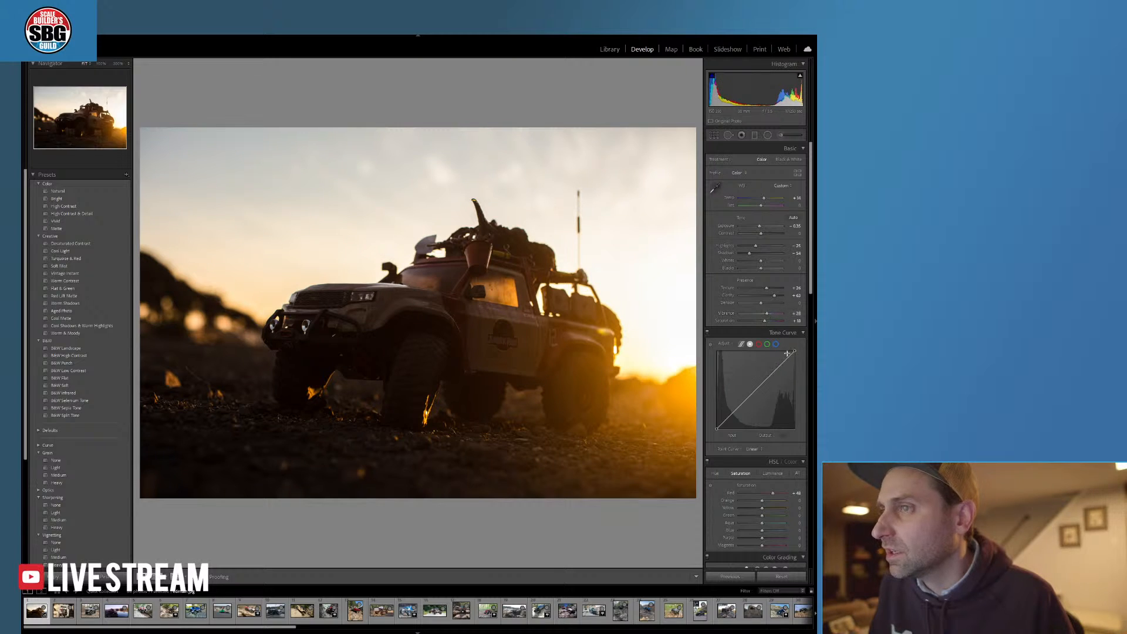
drag(764, 199, 769, 200)
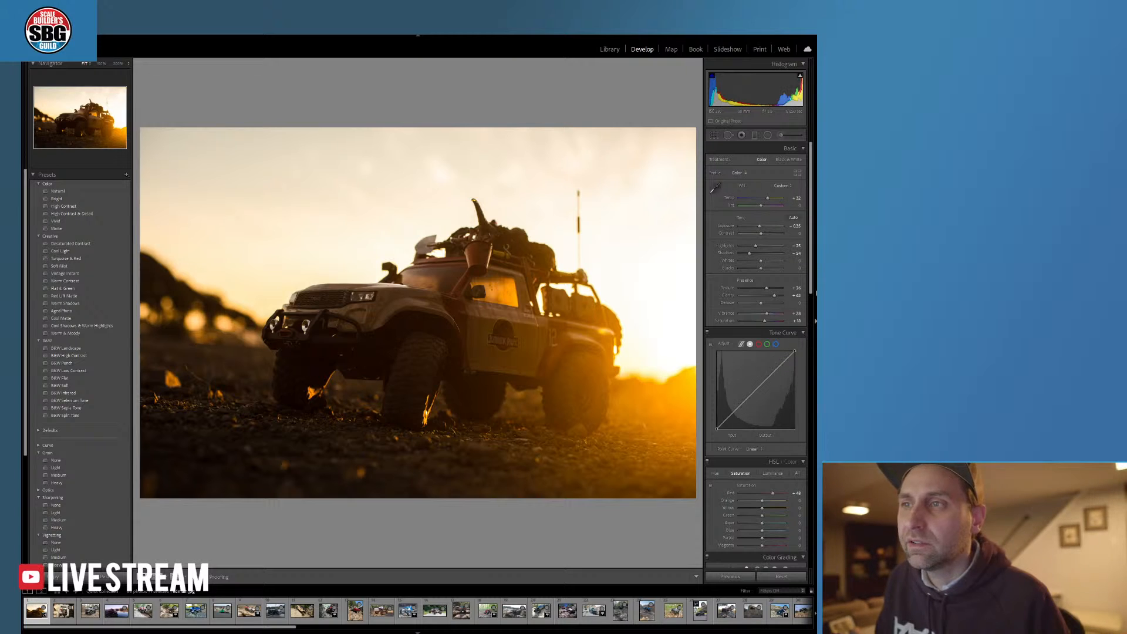
- Set the red luminance to about +42 and the orange luminance to about -28
scroll(809, 334, down, 5)
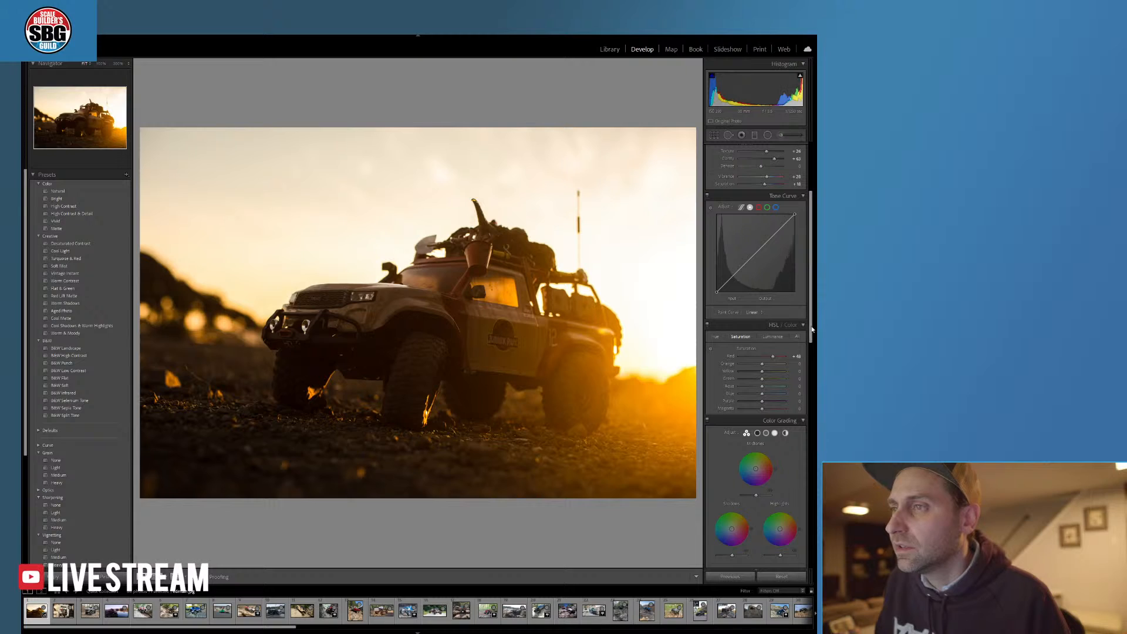
click(771, 337)
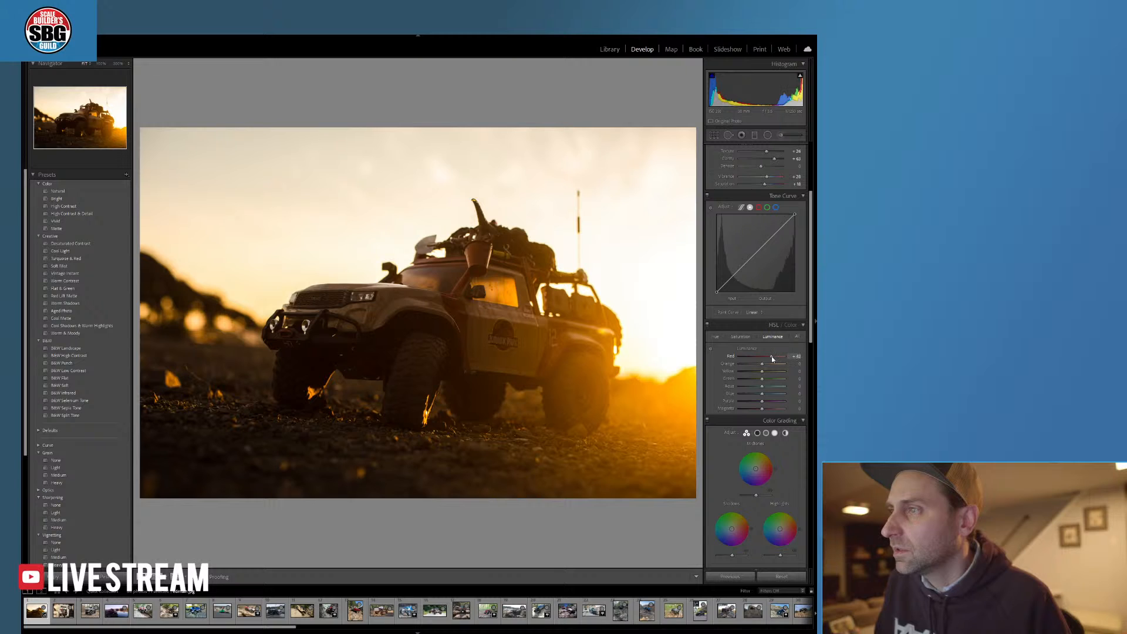
mouse_move(762, 364)
mouse_down()
mouse_move(774, 364)
mouse_move(757, 366)
mouse_up()
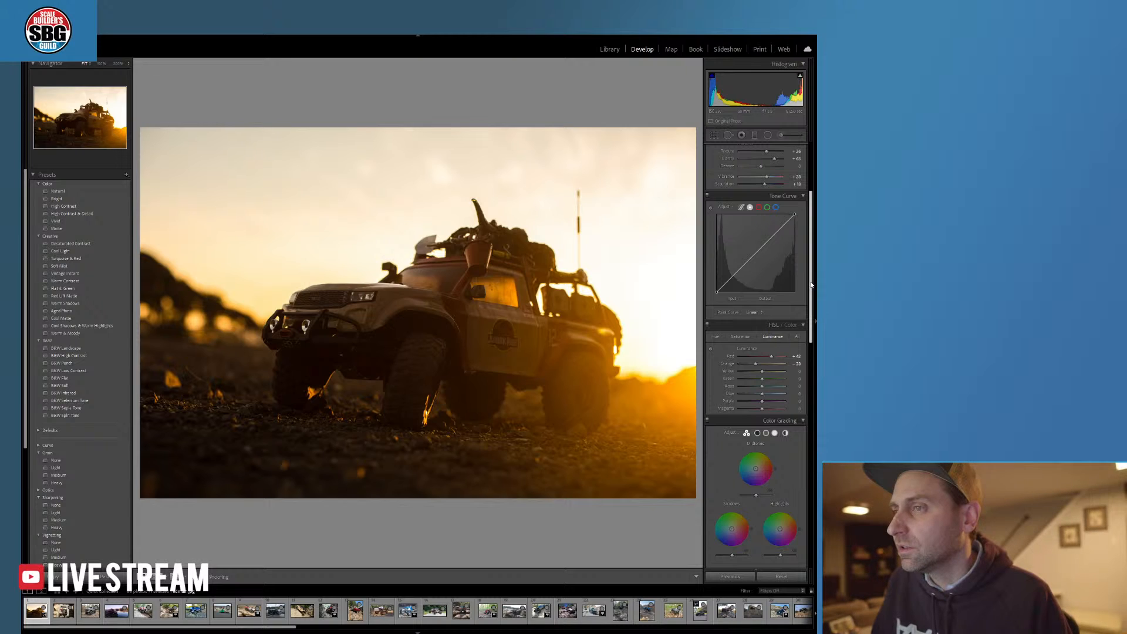
- Tint the shadows toward red with Color Grading and raise their luminance slightly
drag(811, 285, 814, 331)
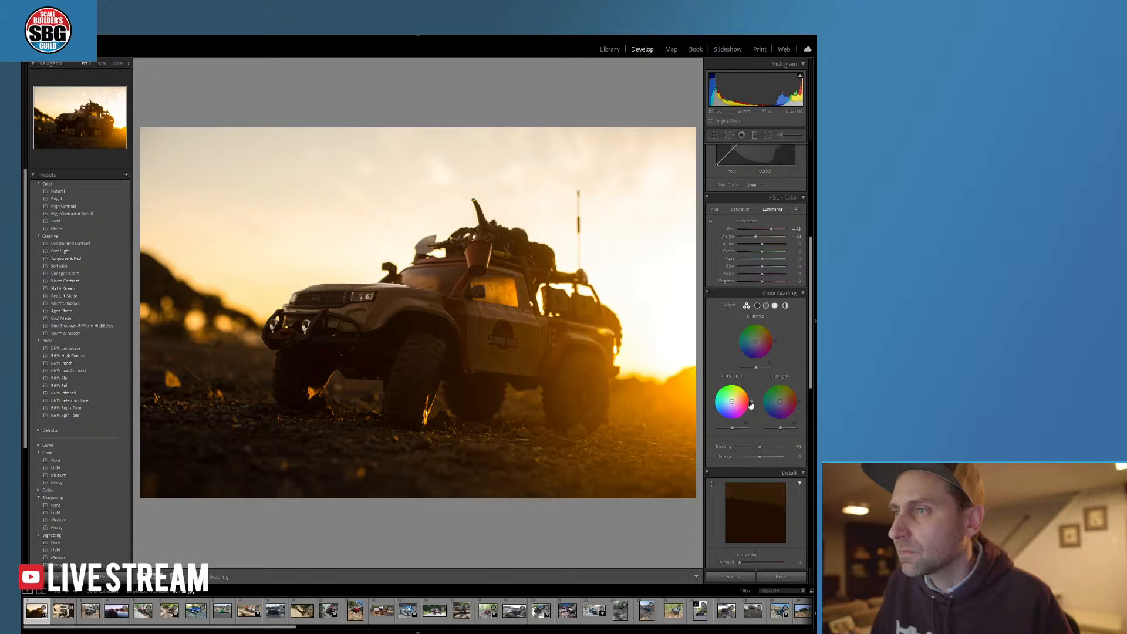
mouse_move(732, 403)
mouse_down()
mouse_move(743, 414)
mouse_move(733, 403)
mouse_up()
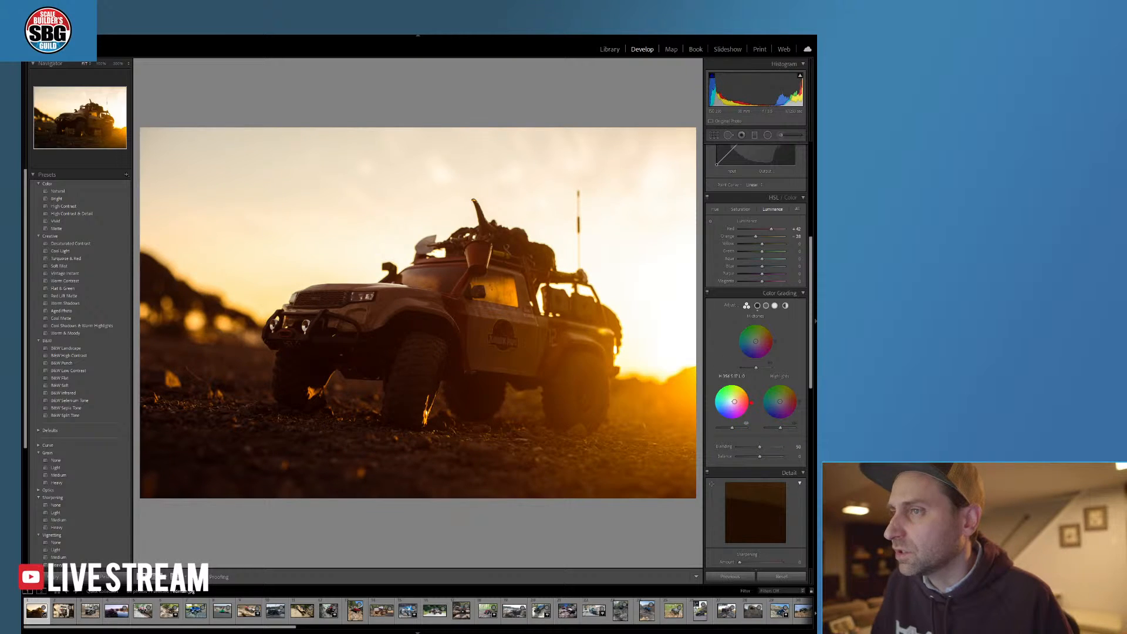
drag(733, 402, 736, 401)
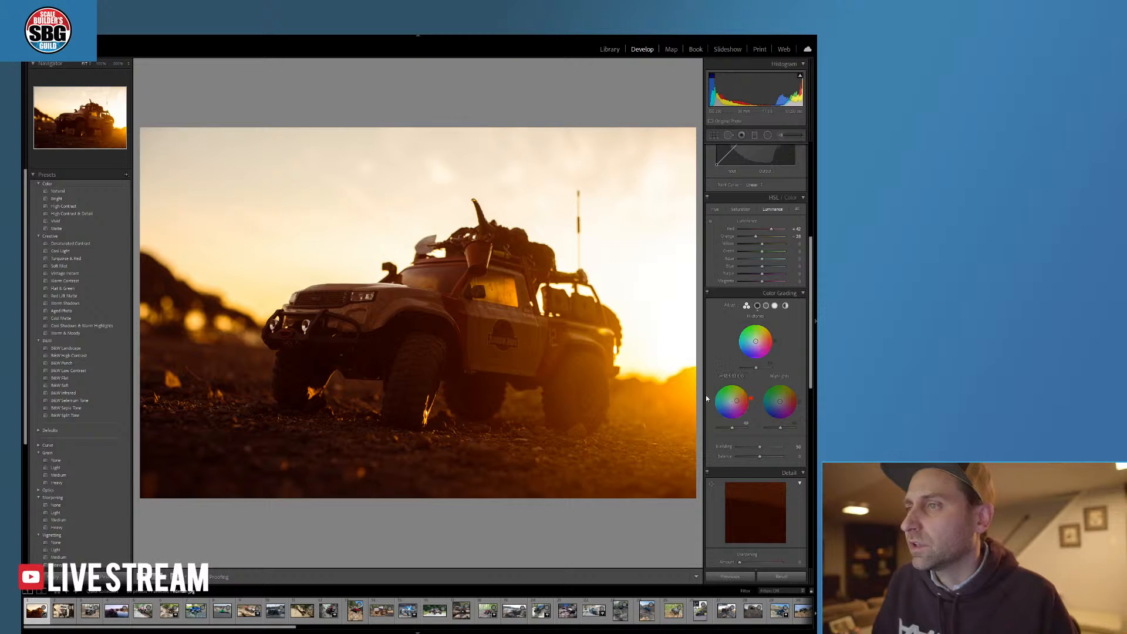
drag(733, 428, 736, 428)
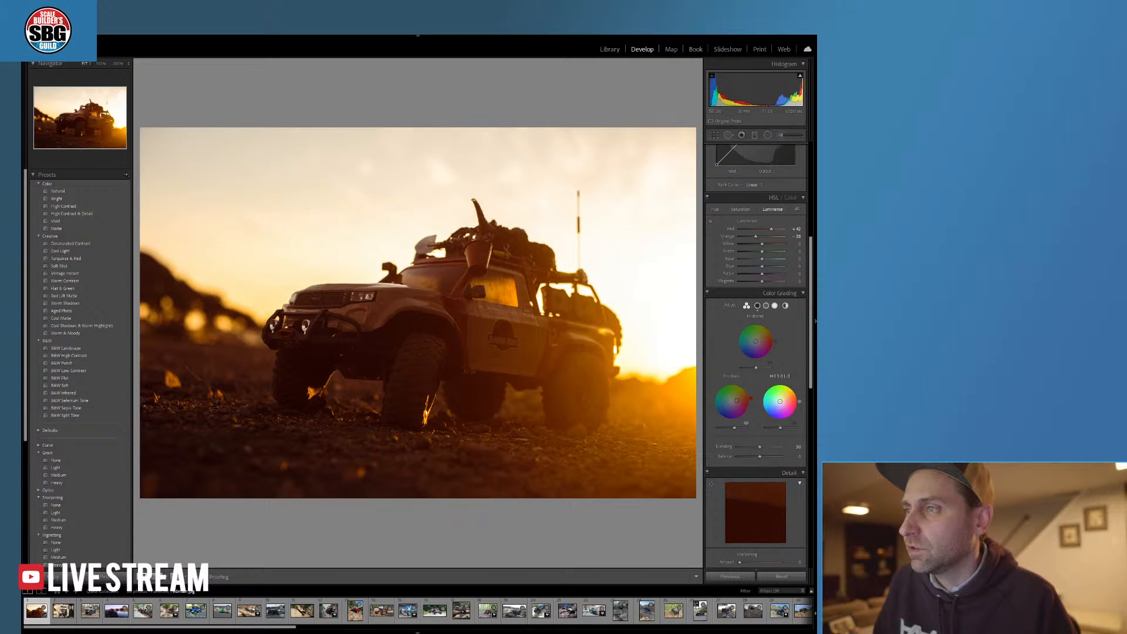
- Color-grade the highlights toward a cool blue, then brighten the midtones slightly and tint them toward warm orange
drag(780, 401, 772, 400)
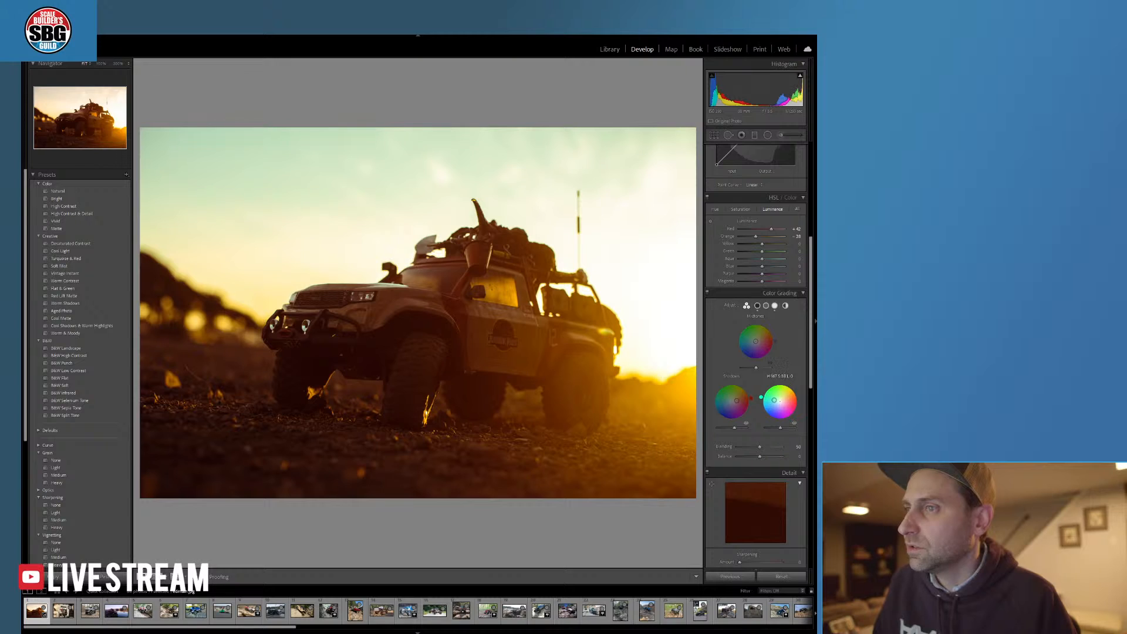
drag(760, 397, 771, 406)
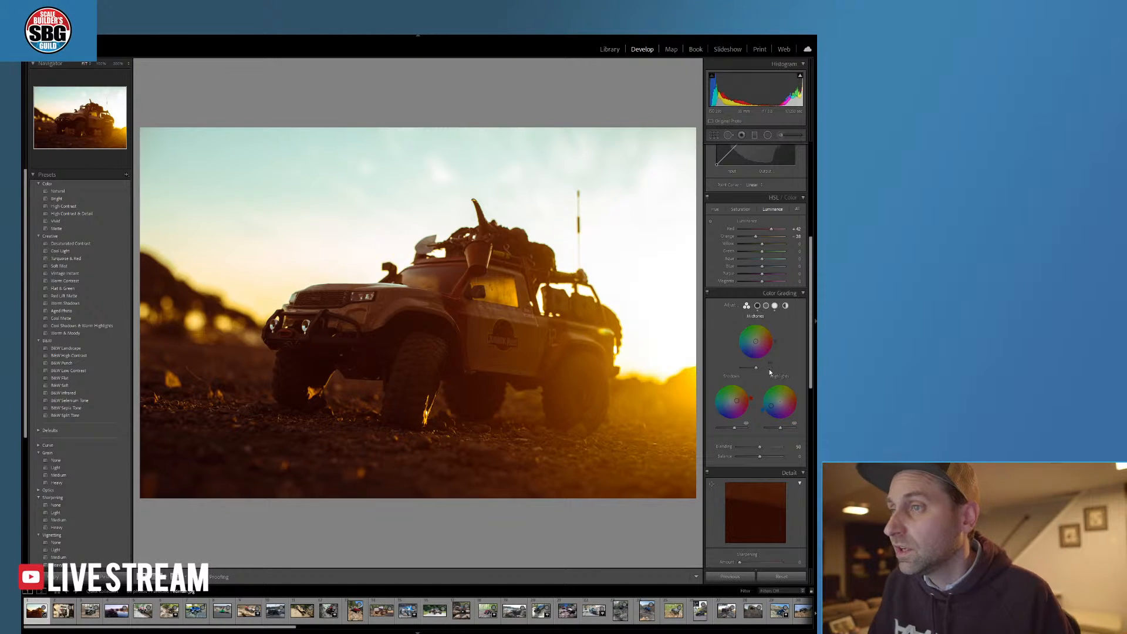
drag(756, 368, 758, 368)
drag(756, 342, 759, 339)
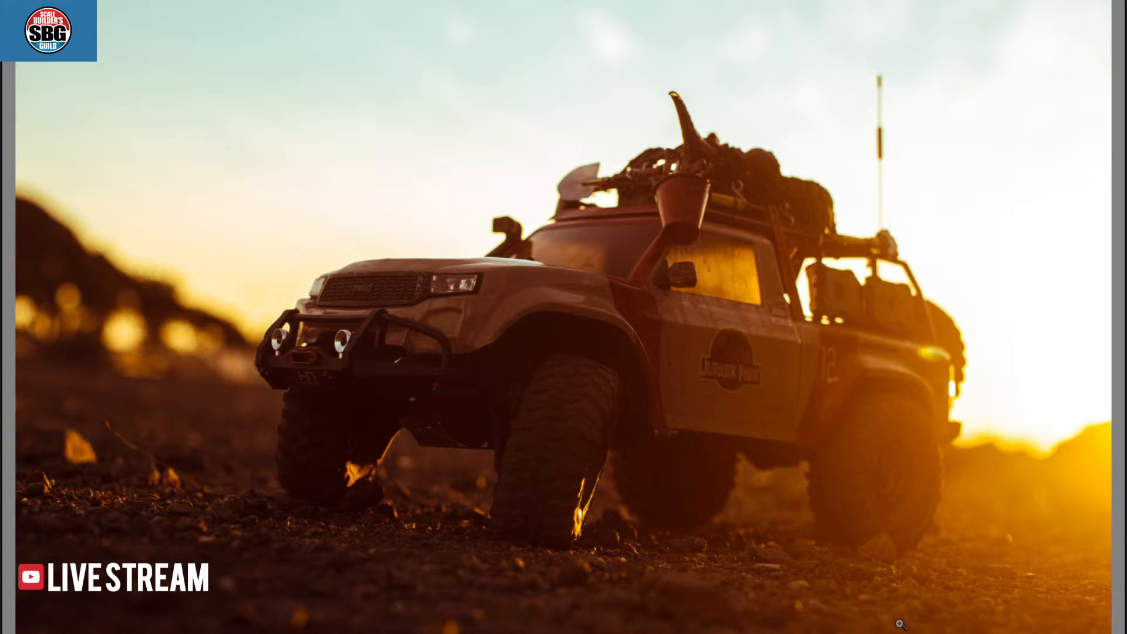
- Compare the edited sunset truck photo with its original in full-screen view
key(Right)
key(backslash)
key(backslash)
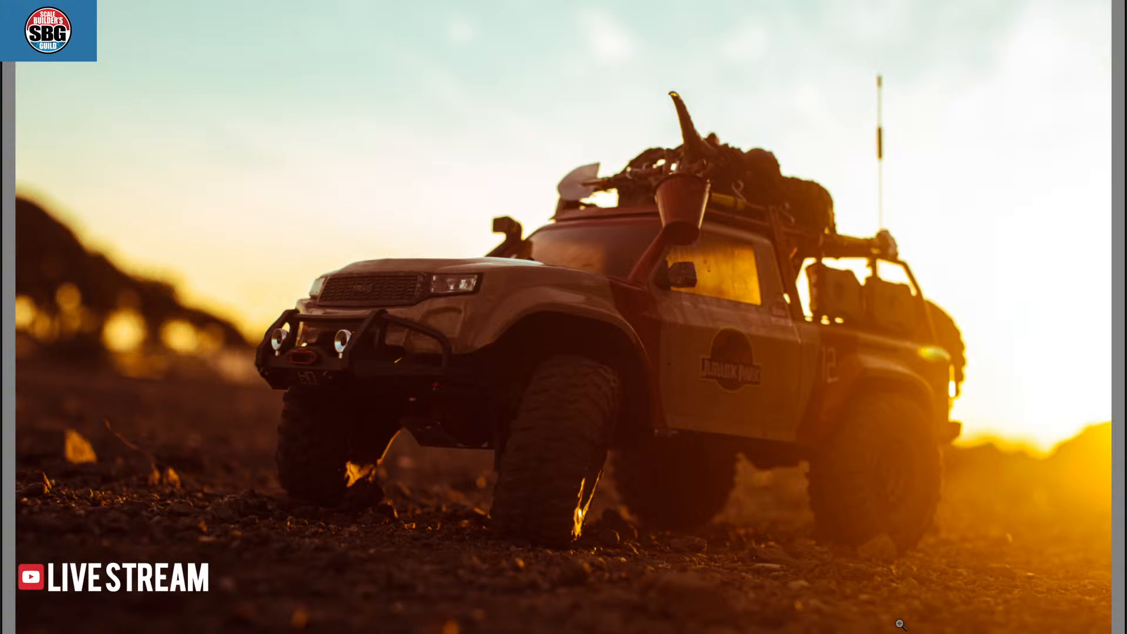
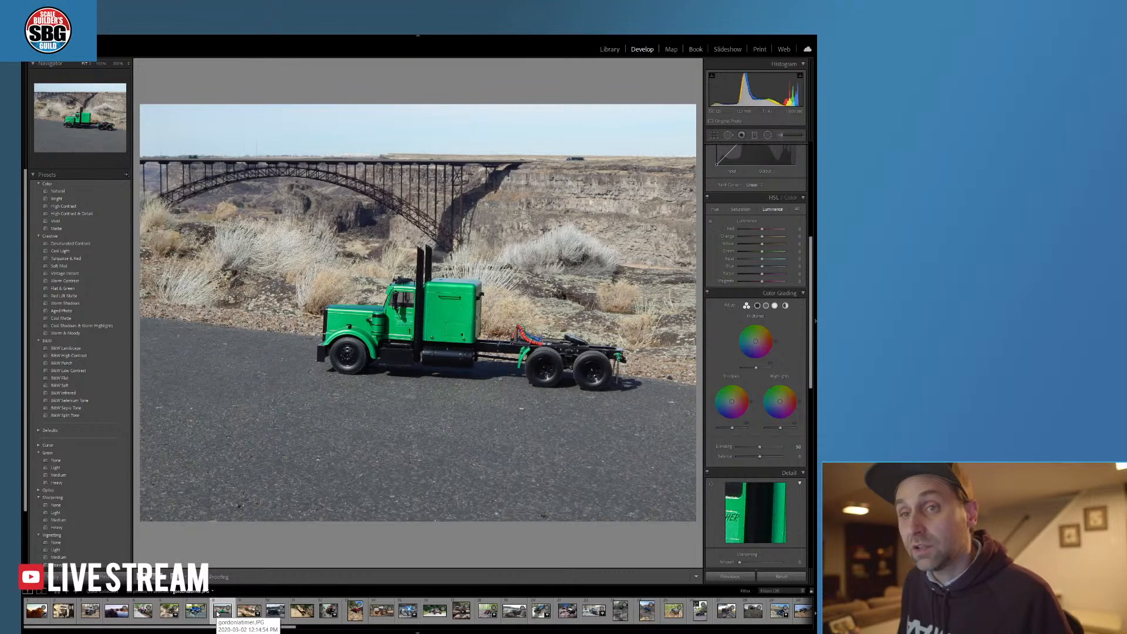
- Open the photo of the green semi truck in front of the bridge and inspect its cab up close
click(217, 614)
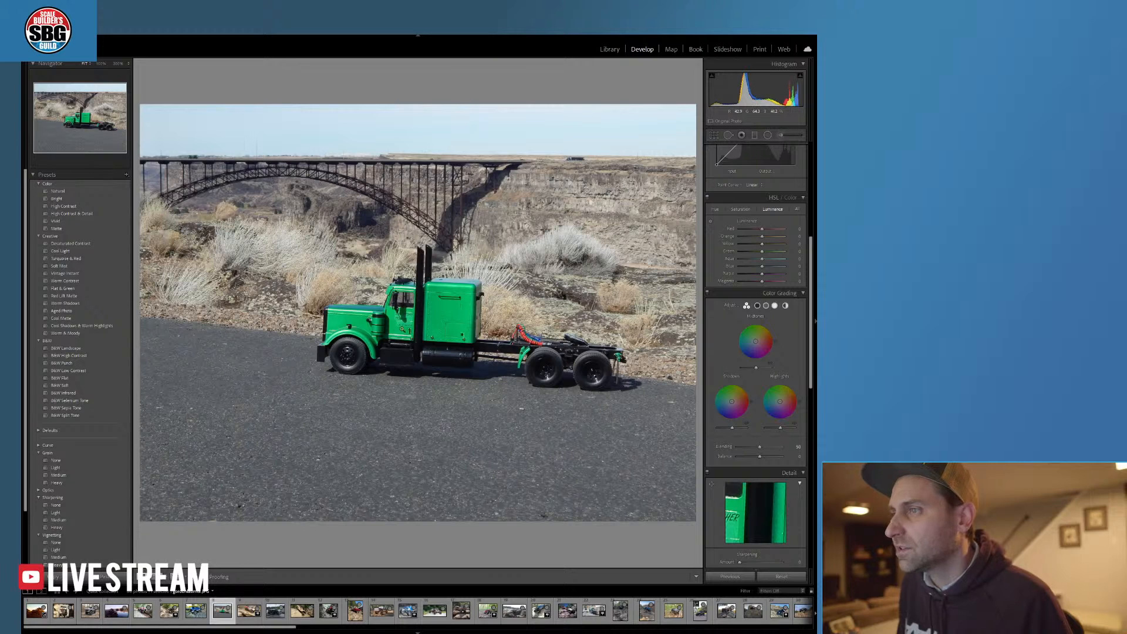
click(409, 324)
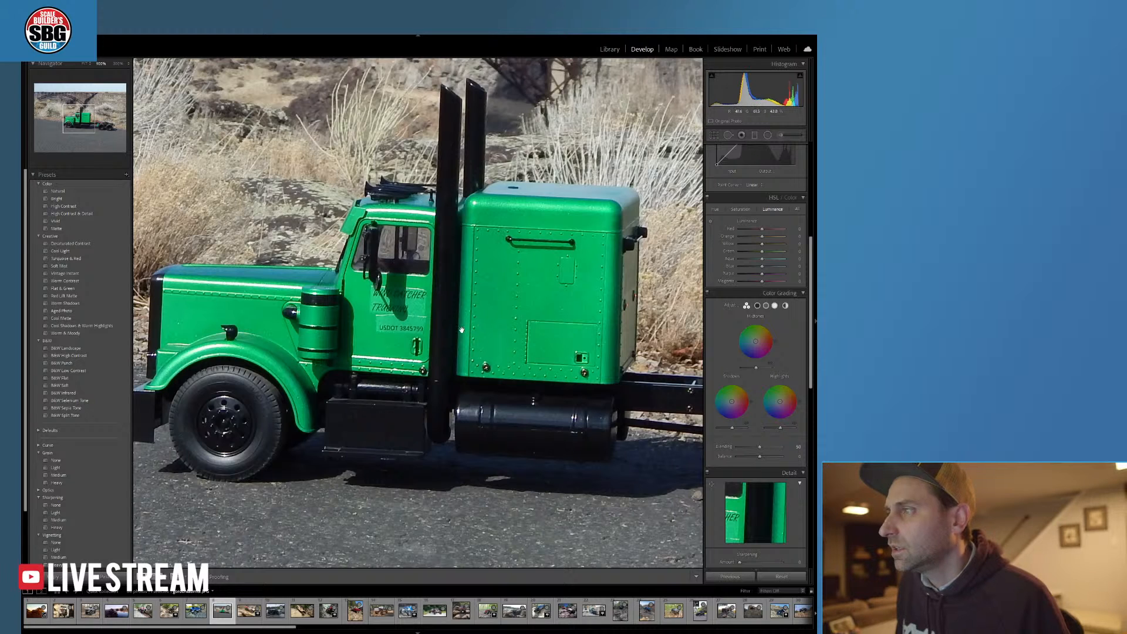
click(461, 330)
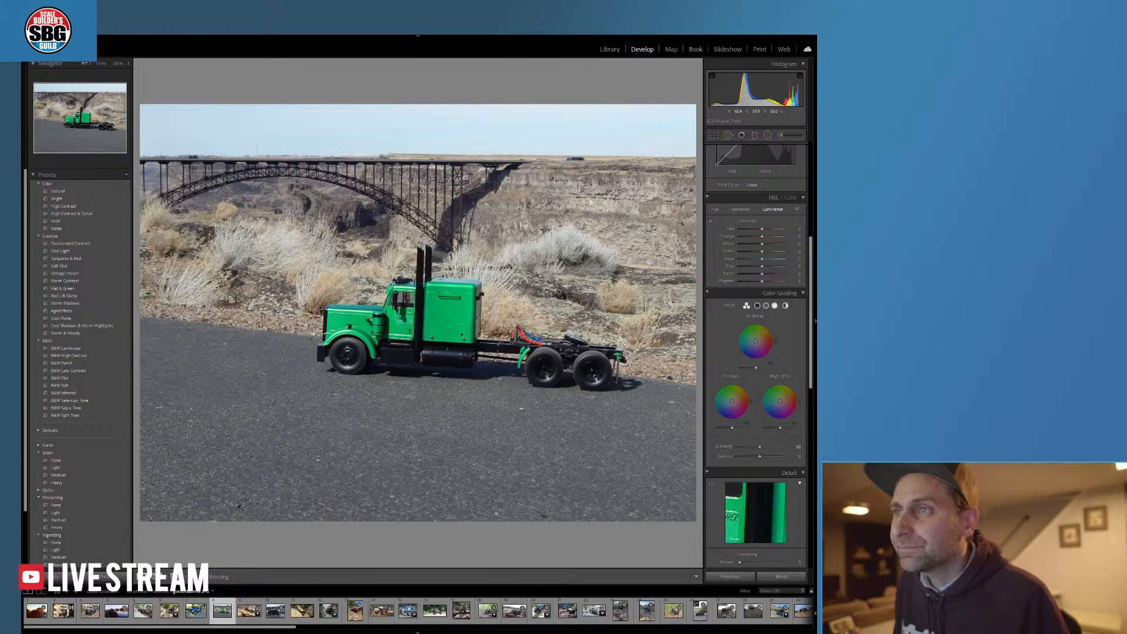
- Warm the white balance of the green semi truck photo and nudge its tint slightly toward magenta
scroll(815, 225, up, 5)
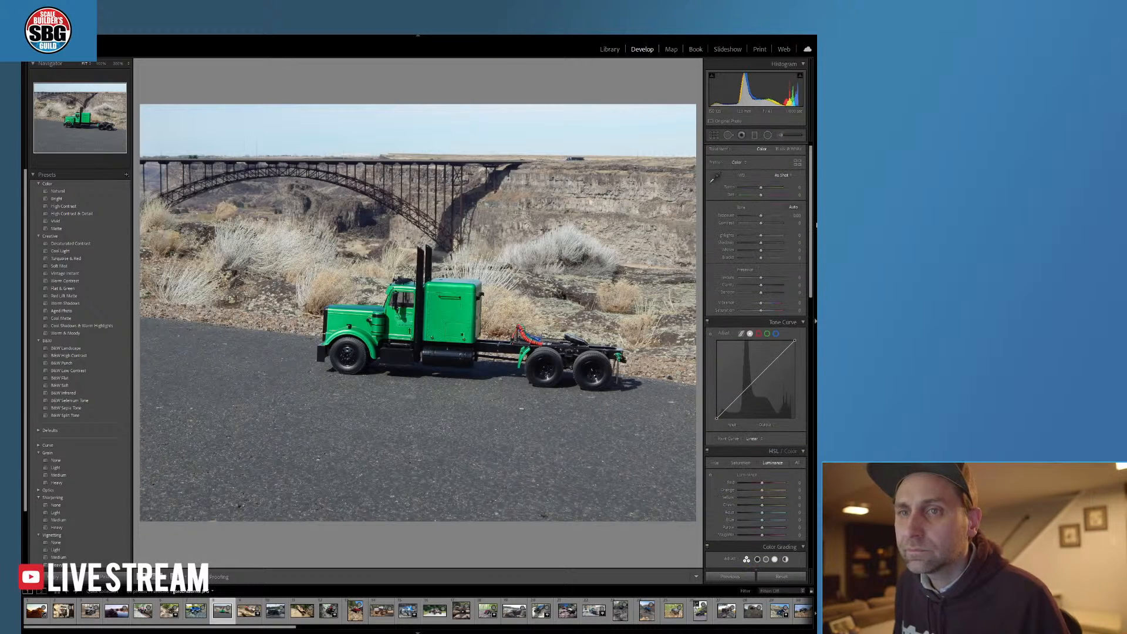
drag(762, 185, 767, 188)
click(765, 187)
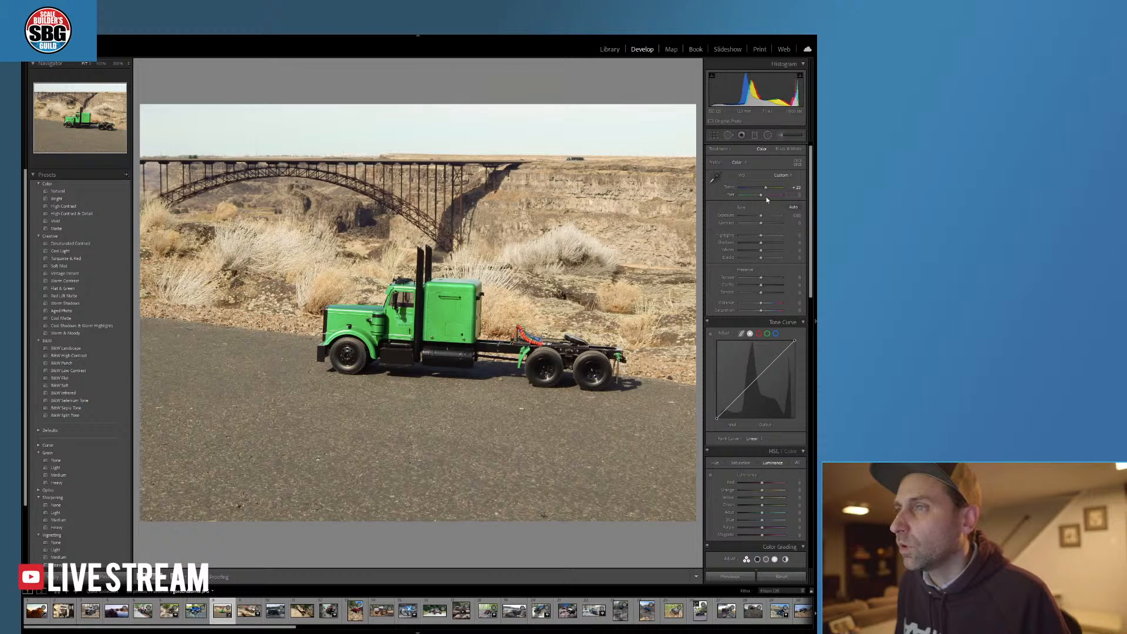
drag(760, 196, 760, 196)
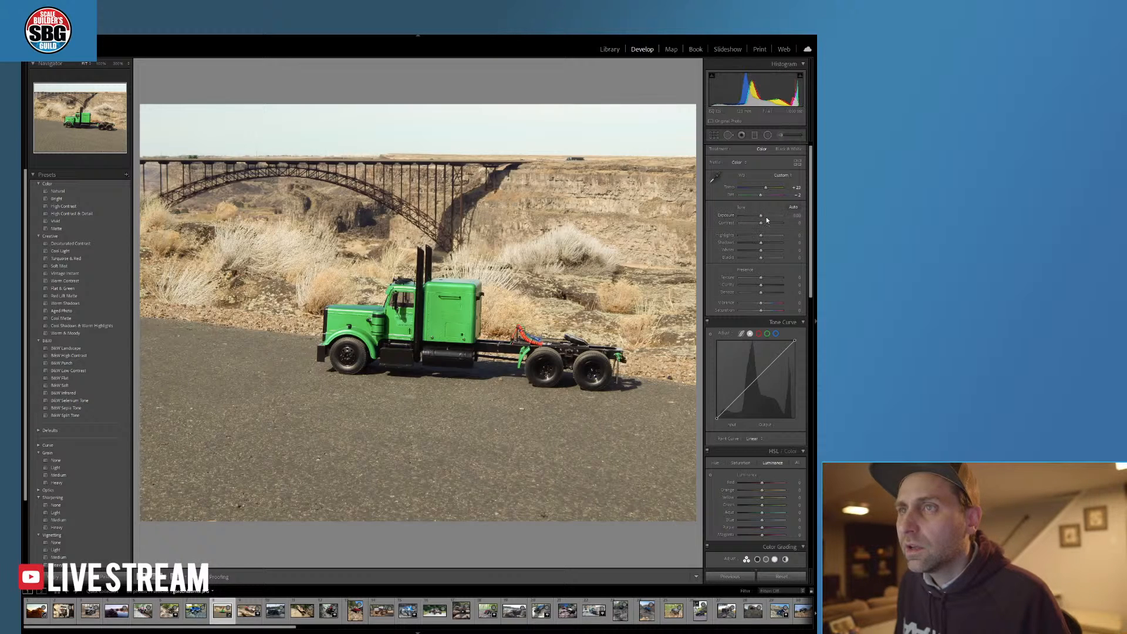
- Lower the exposure slightly, raise contrast, highlights and shadows, and boost texture, clarity, vibrance and saturation
drag(759, 216, 759, 219)
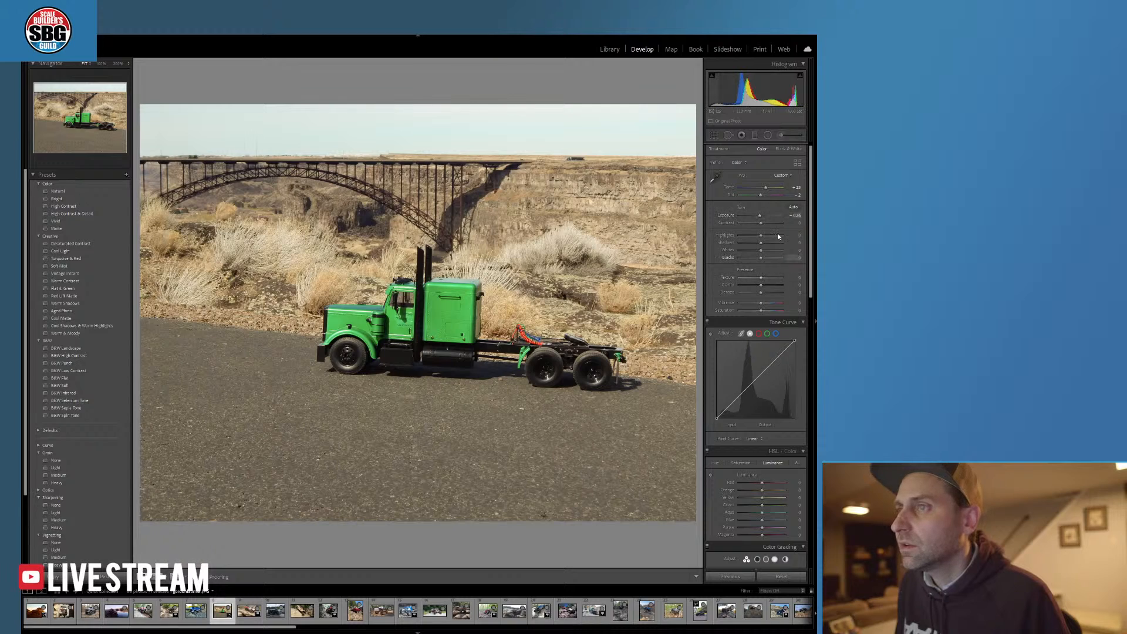
drag(762, 224, 770, 236)
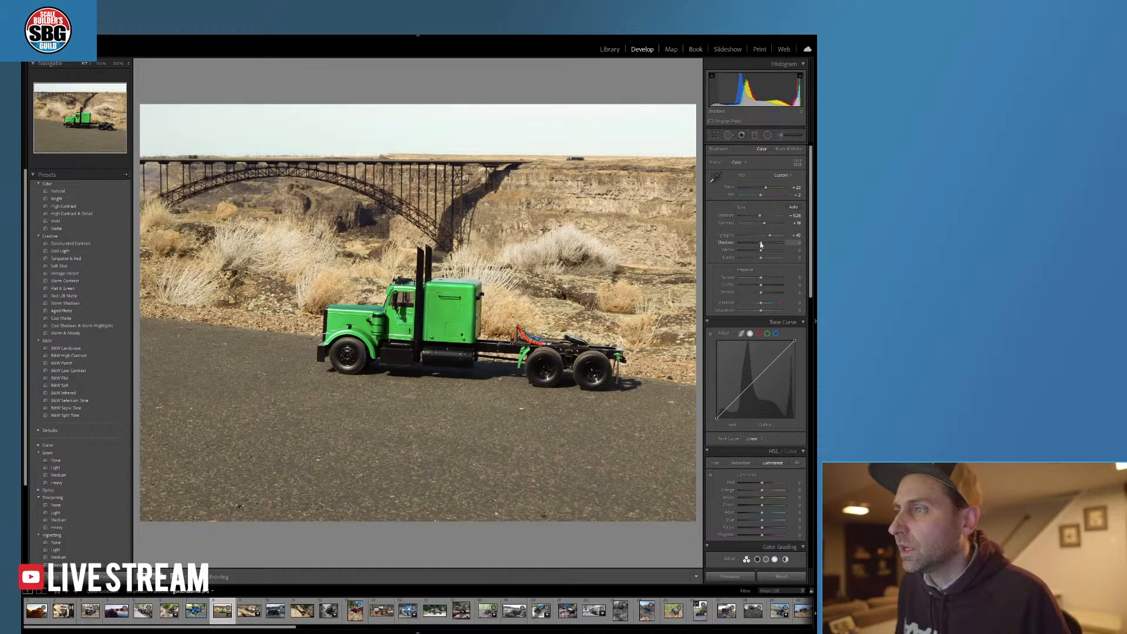
drag(759, 242, 762, 241)
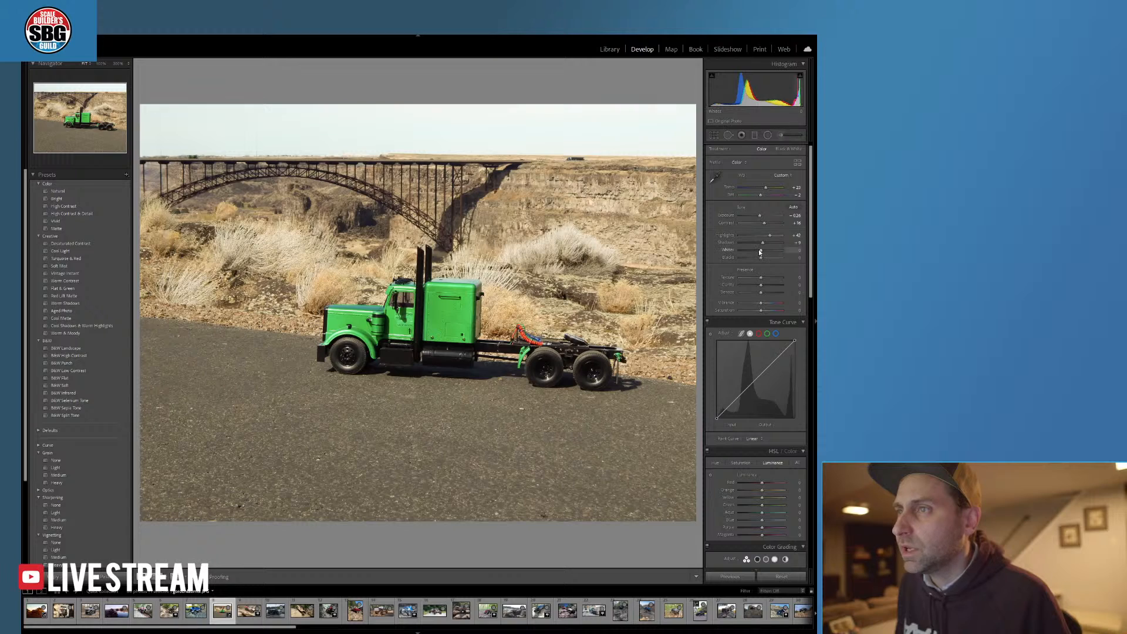
drag(761, 277, 759, 286)
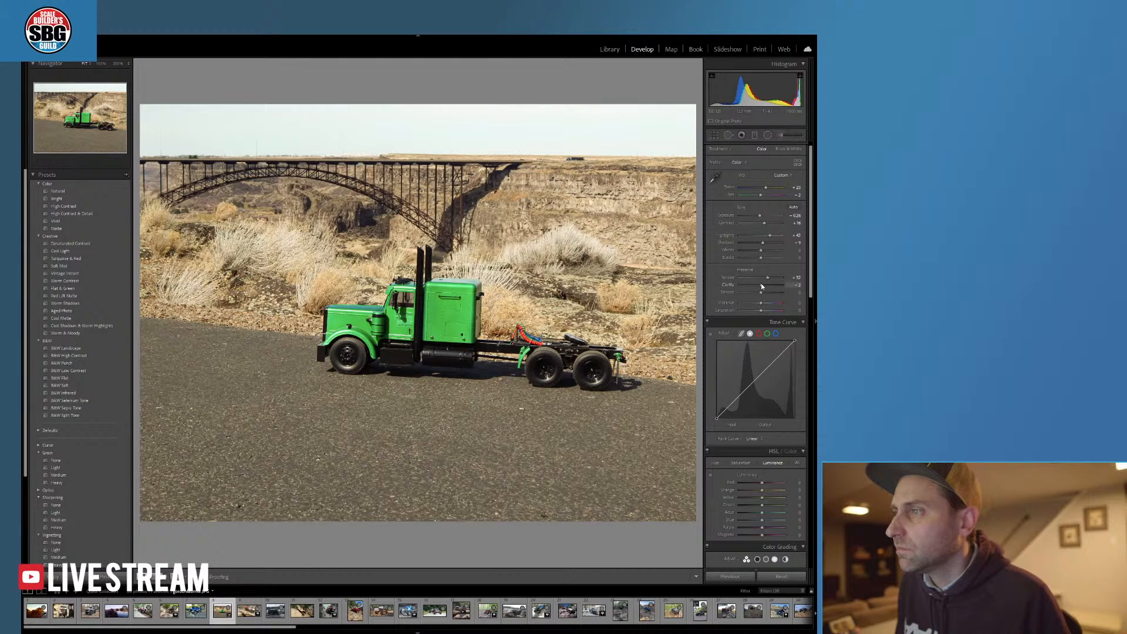
drag(760, 303, 764, 304)
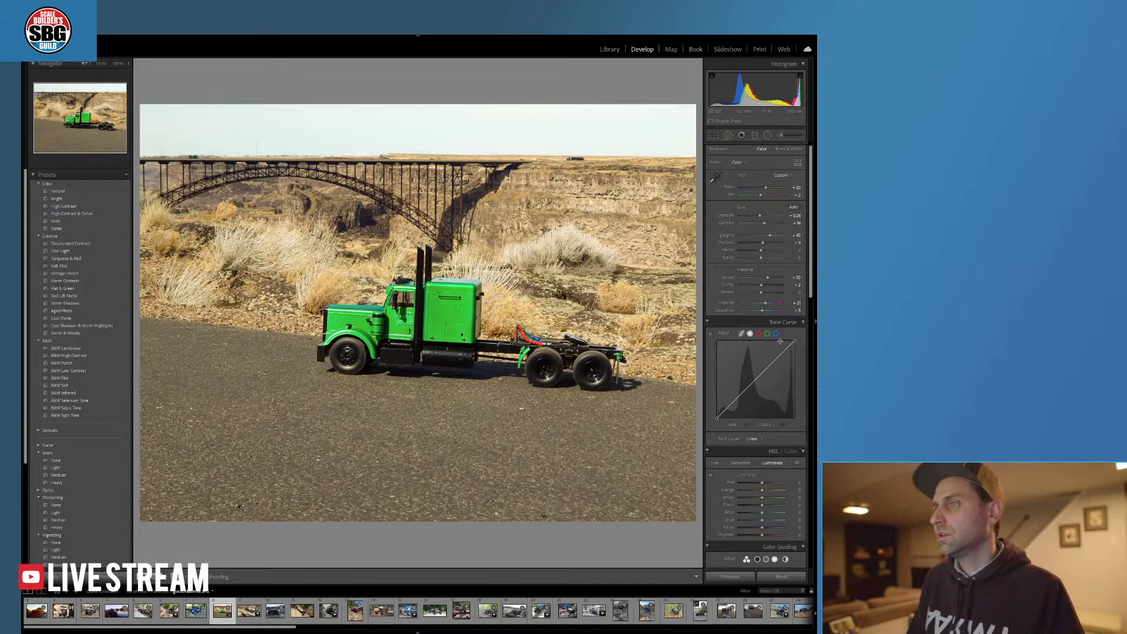
- Reduce the saturation of the greens slightly and shift their hue toward aqua
scroll(732, 237, down, 6)
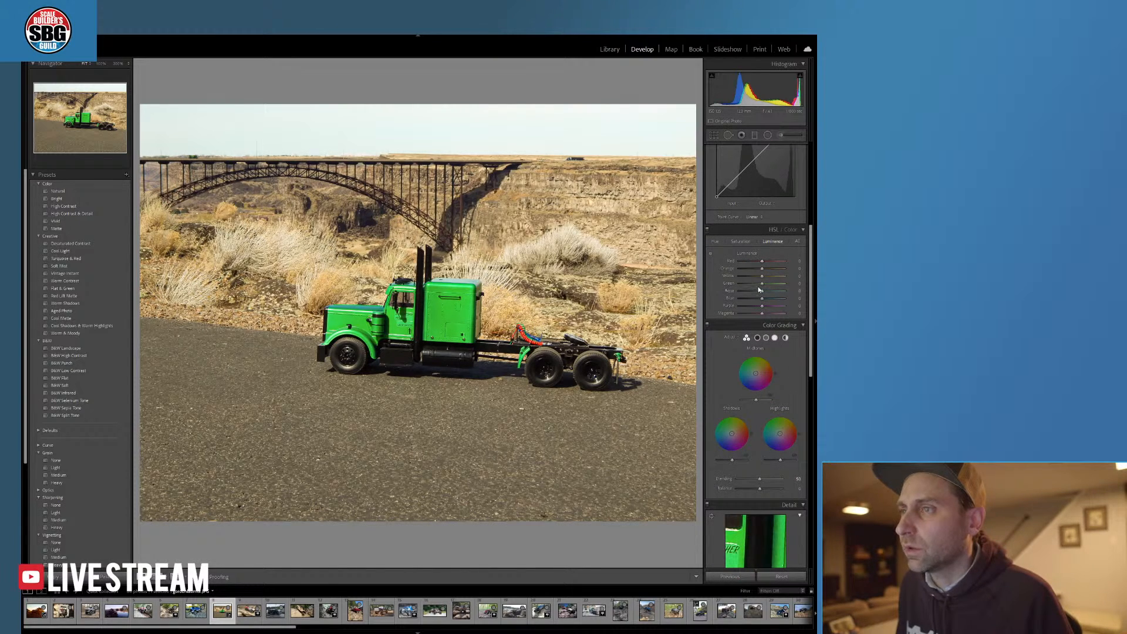
click(758, 284)
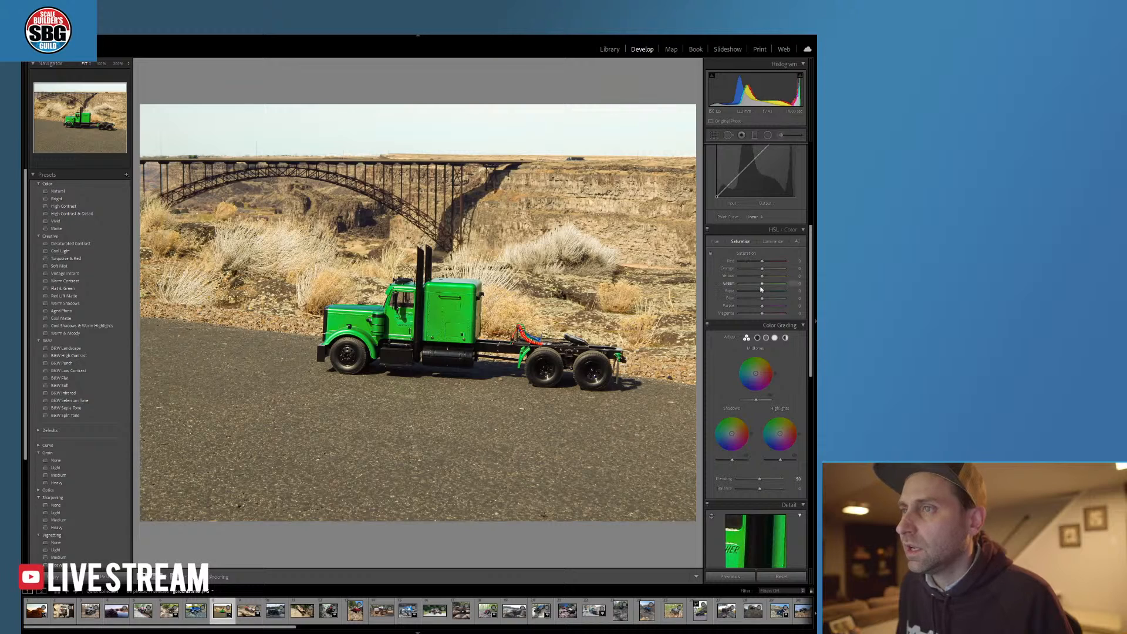
drag(762, 285, 761, 286)
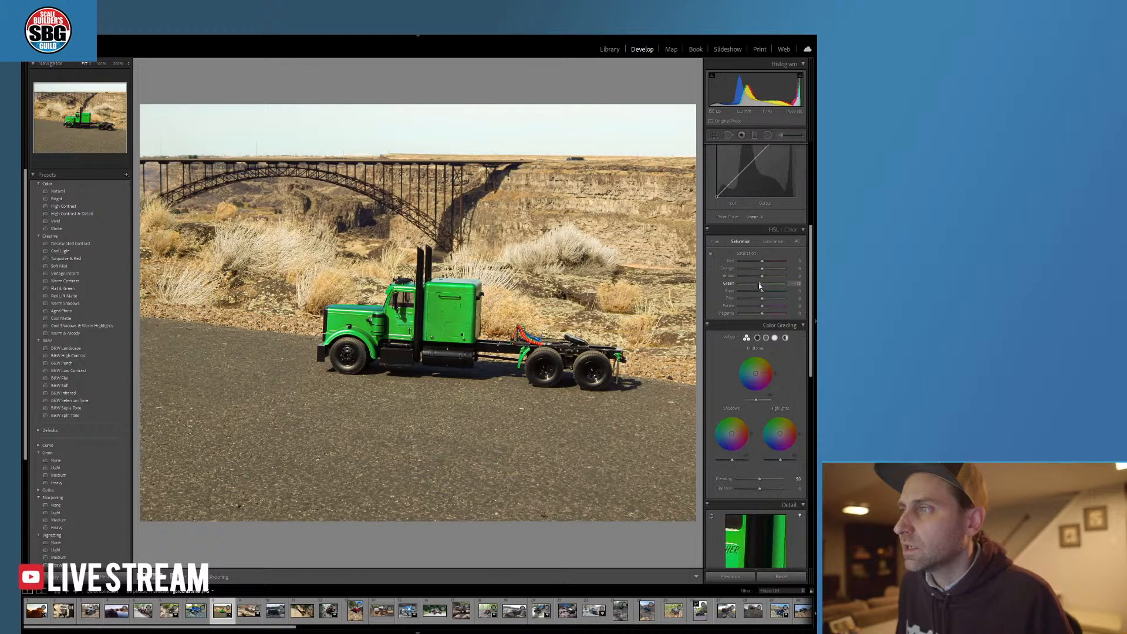
click(715, 241)
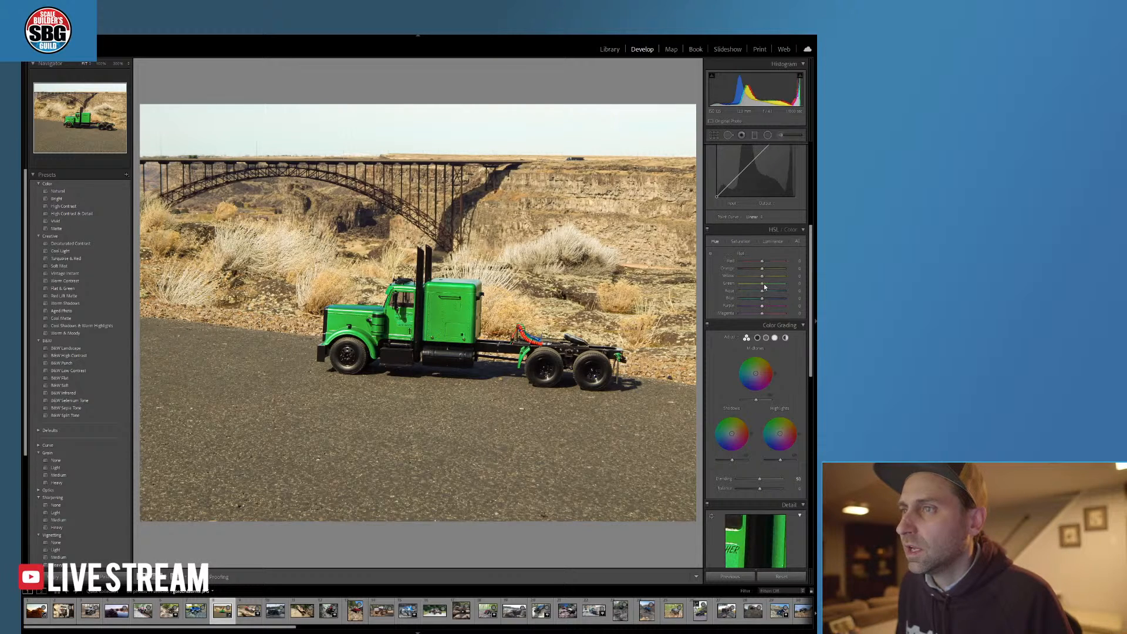
drag(762, 285, 764, 285)
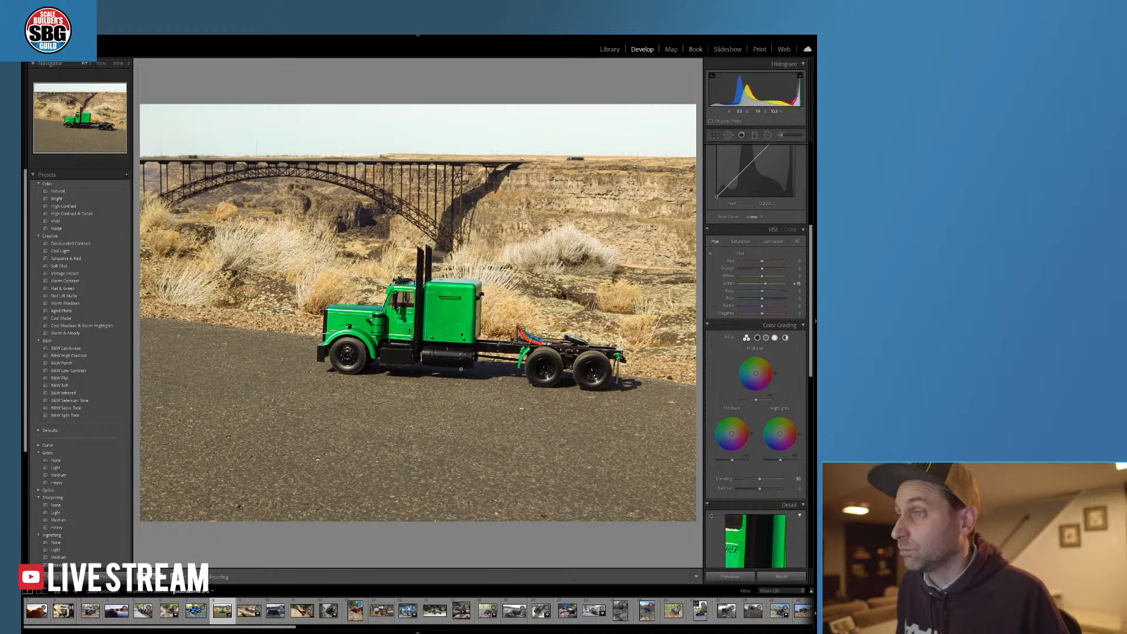
- Inspect the truck's front wheel and cab, and the coiled air lines behind the sleeper, up close
click(356, 364)
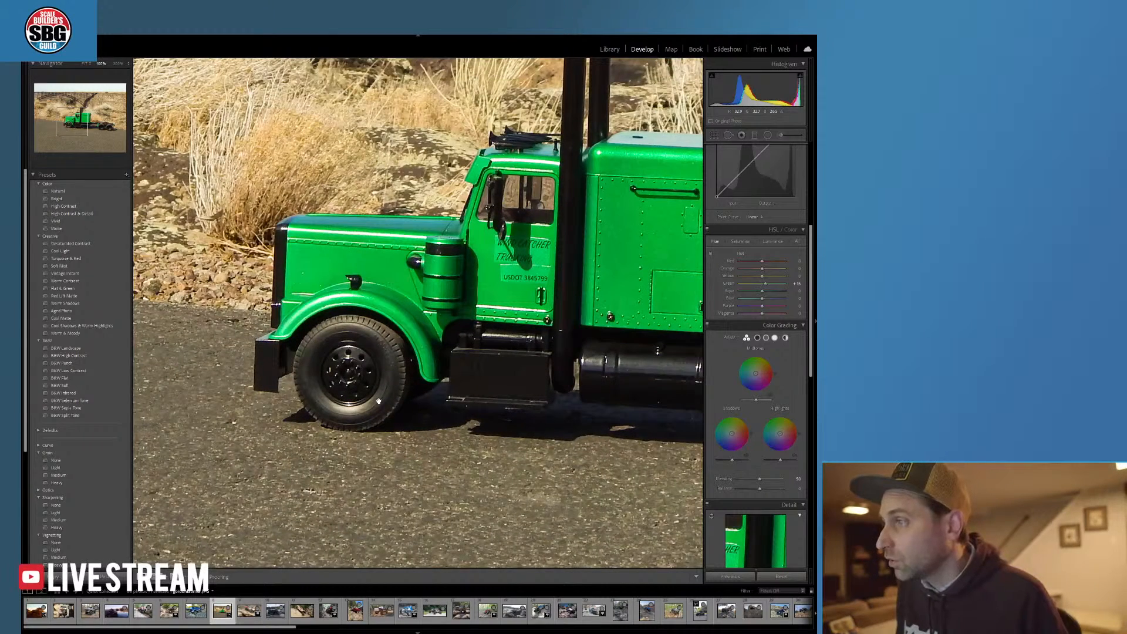
click(355, 389)
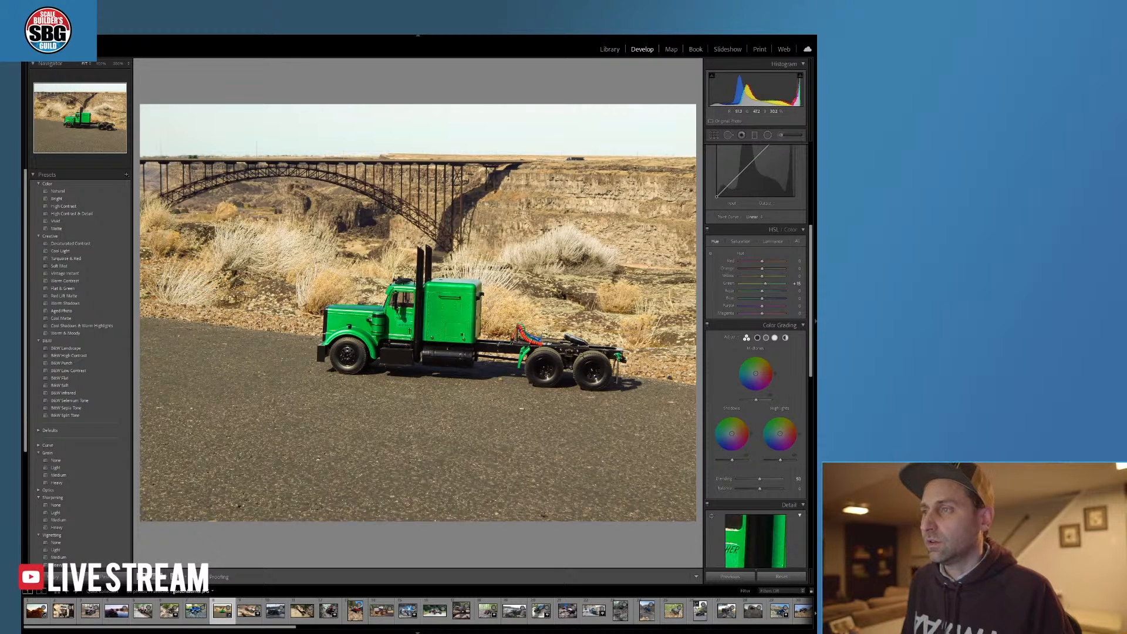
click(519, 332)
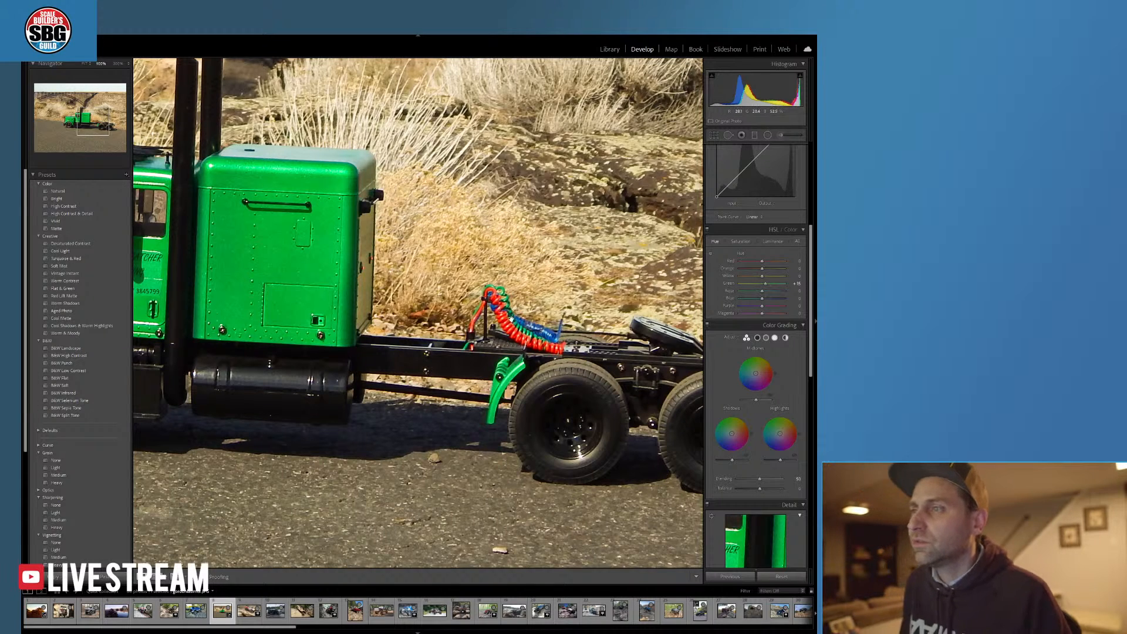
click(534, 334)
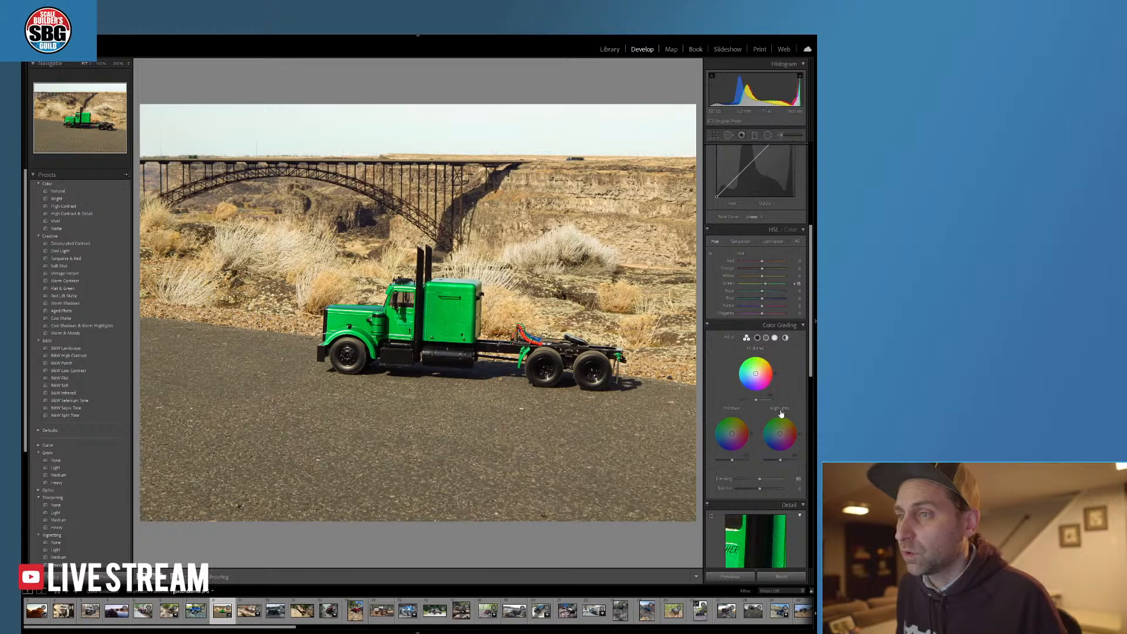
- Try tinting the midtones toward green with Color Grading and undo the tint
drag(757, 376, 753, 371)
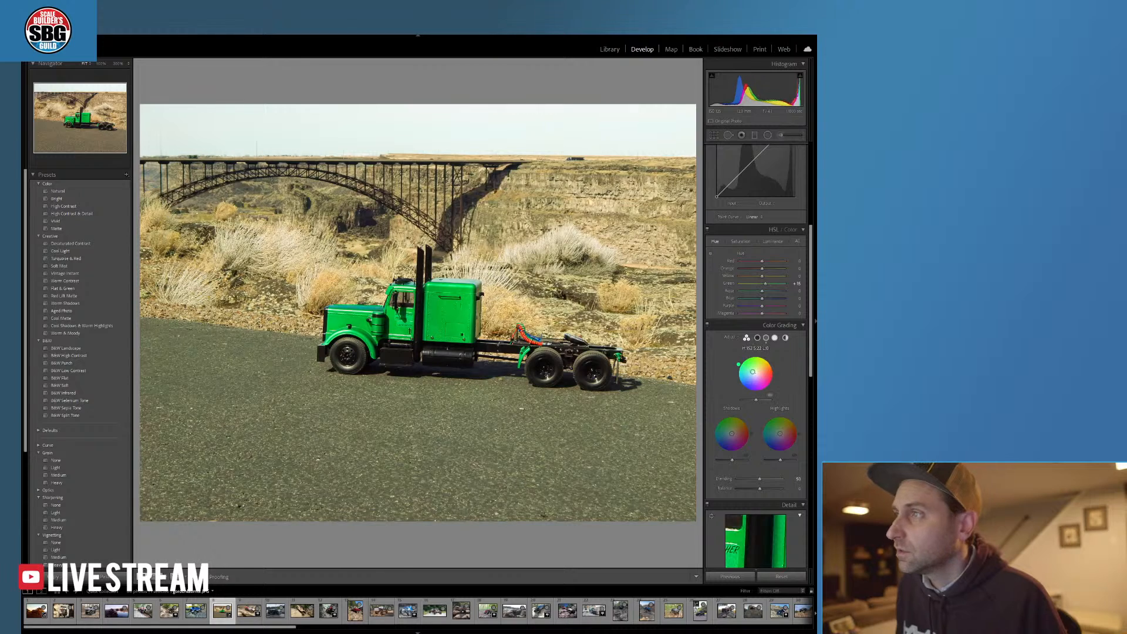
key(ctrl+z)
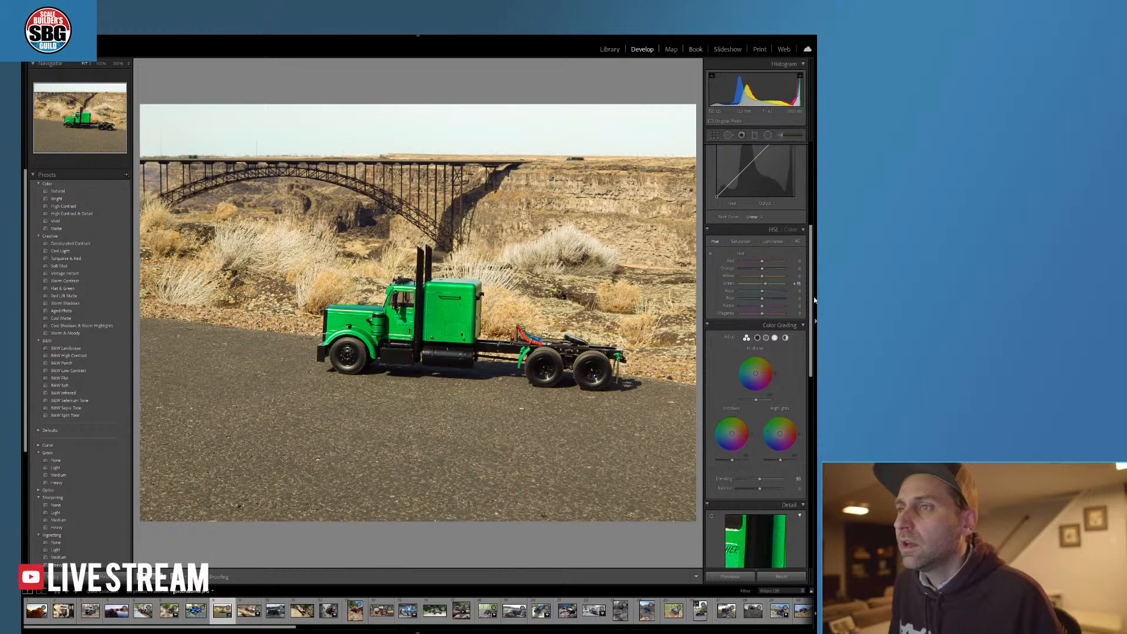
- Add a graduated filter over the sky, cool its temperature strongly, and raise its saturation and texture
drag(812, 296, 813, 192)
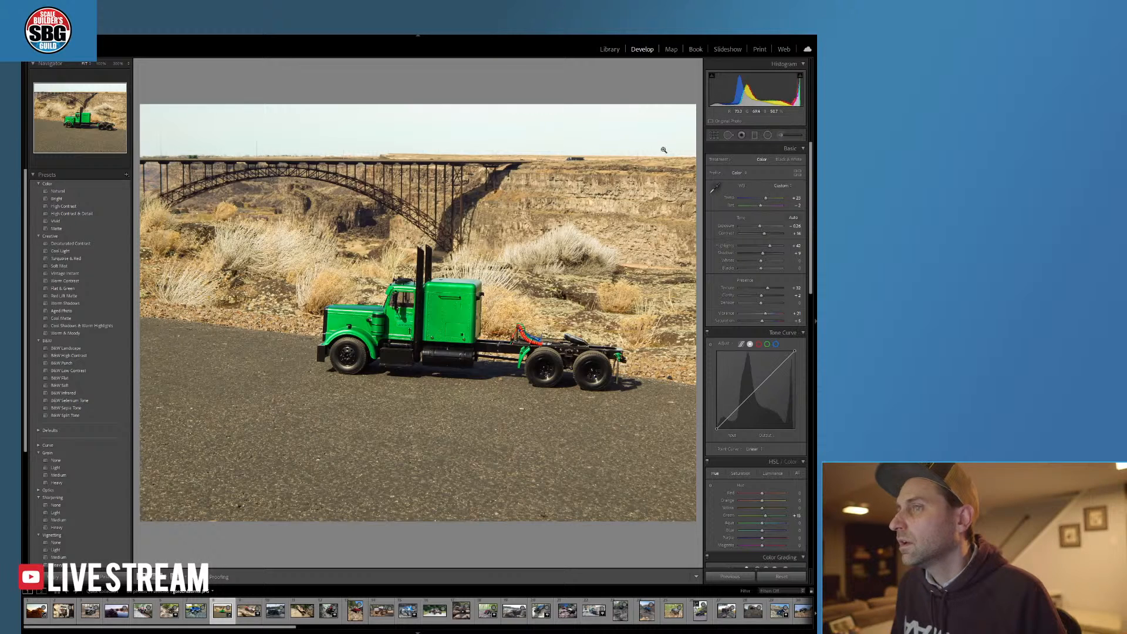
click(754, 135)
drag(425, 91, 426, 210)
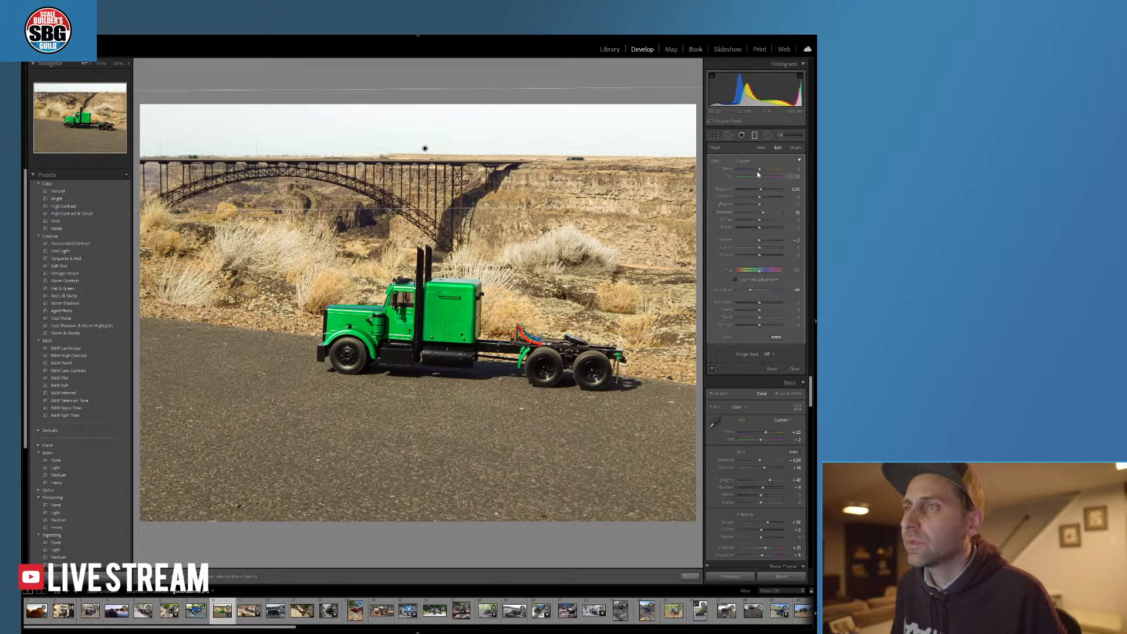
drag(758, 170, 743, 170)
drag(749, 289, 767, 293)
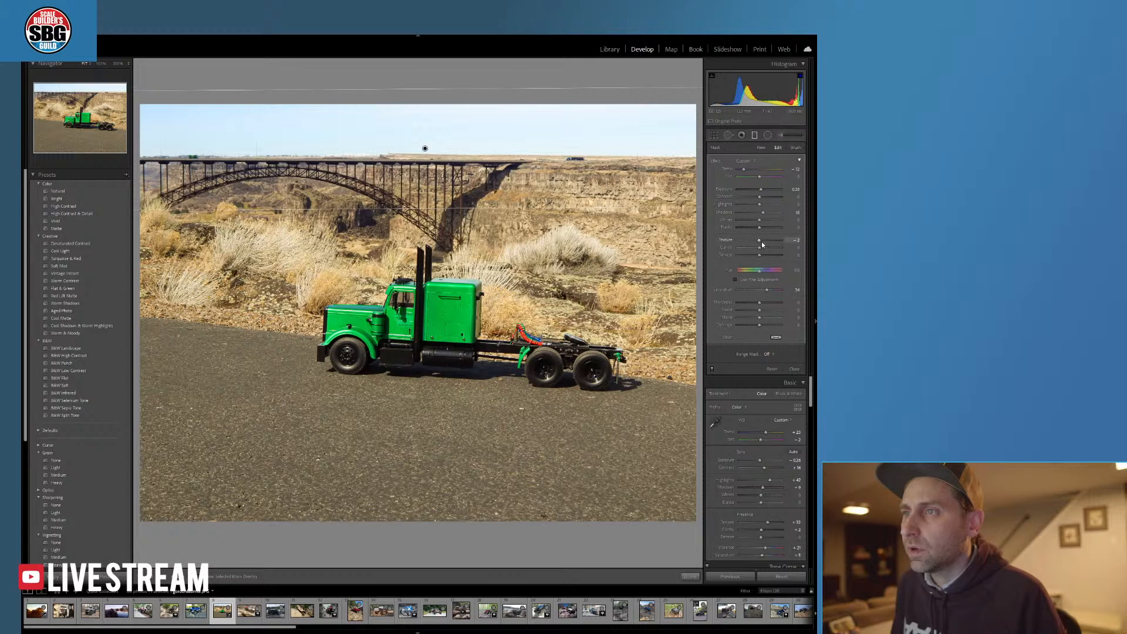
mouse_move(760, 240)
mouse_down()
mouse_move(772, 241)
mouse_move(763, 240)
mouse_up()
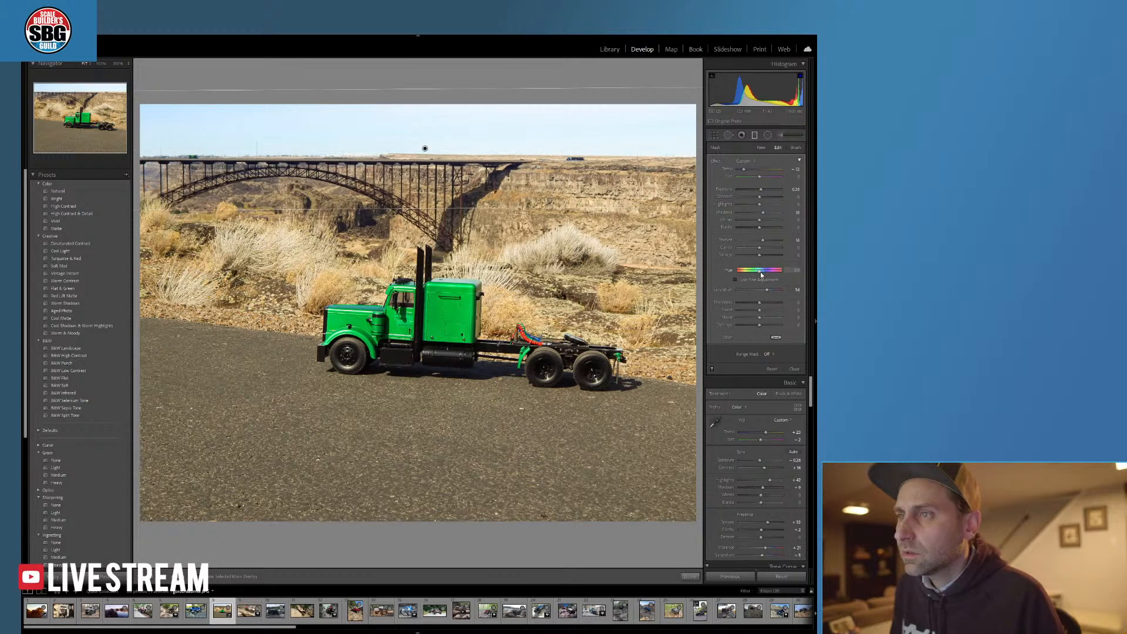
drag(767, 289, 771, 291)
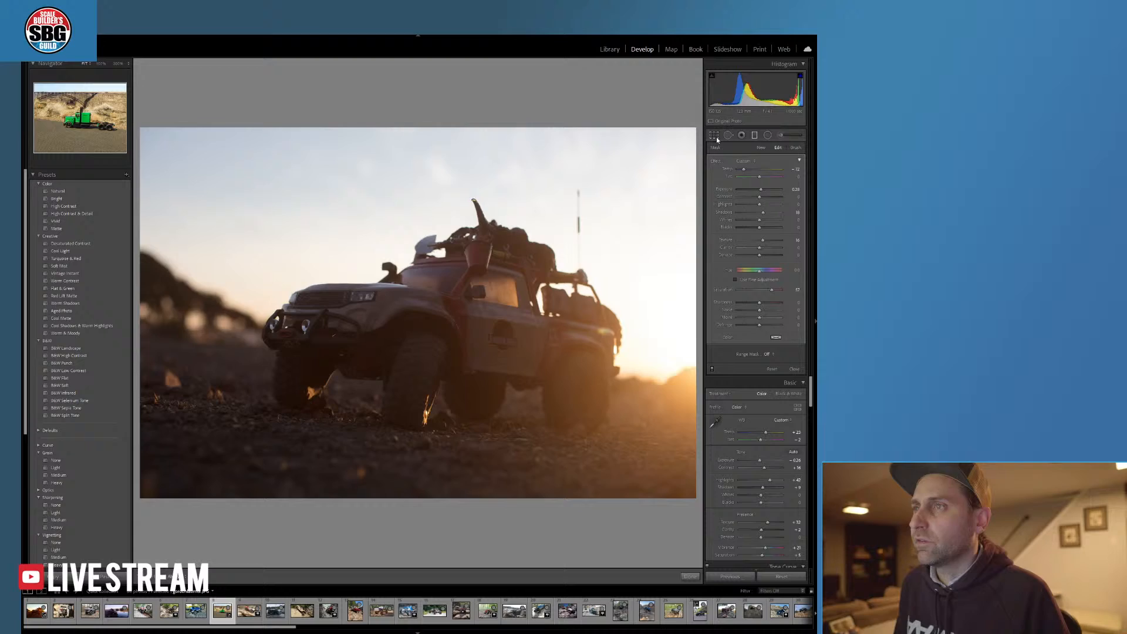
- Crop away the lower part of the asphalt and a thin strip of sky, keeping the photo's full width
click(714, 135)
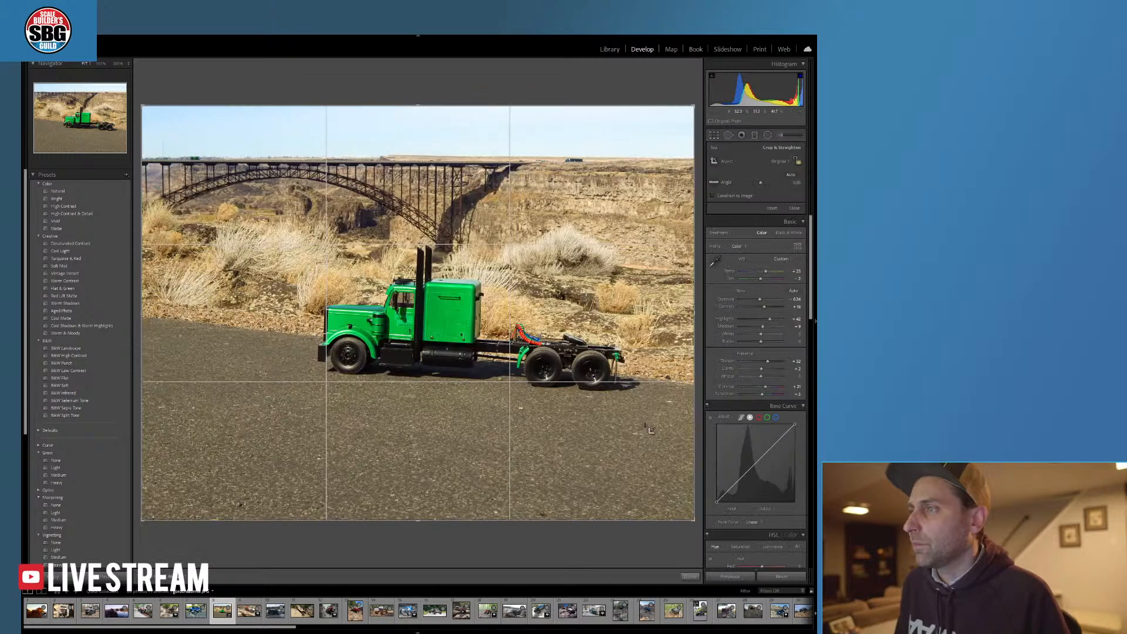
drag(421, 518, 423, 478)
drag(418, 146, 418, 153)
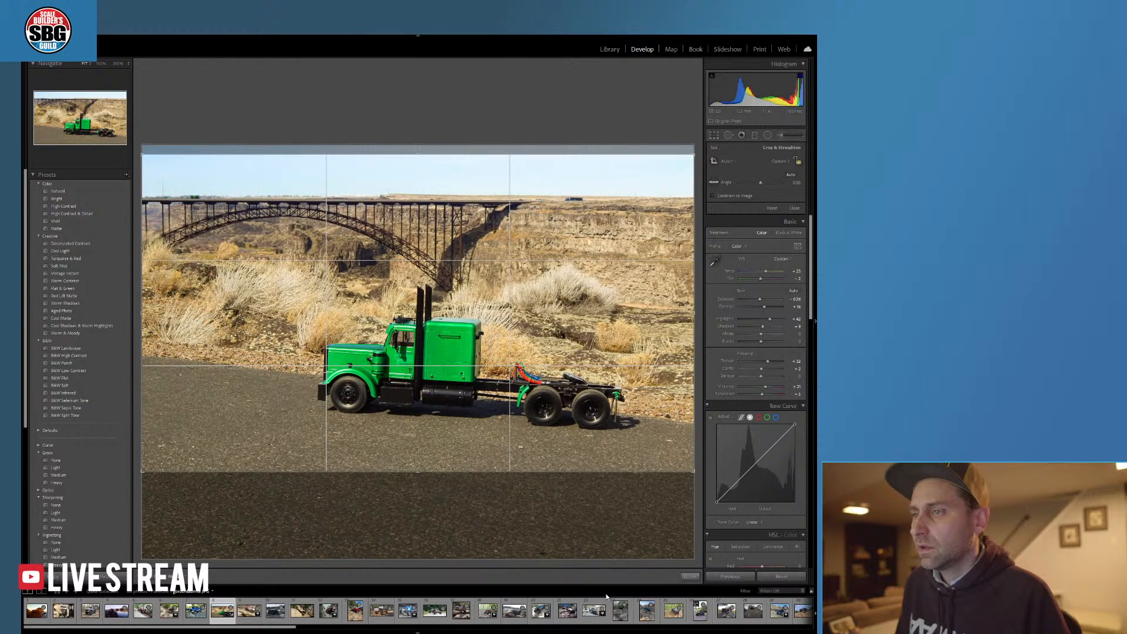
click(686, 577)
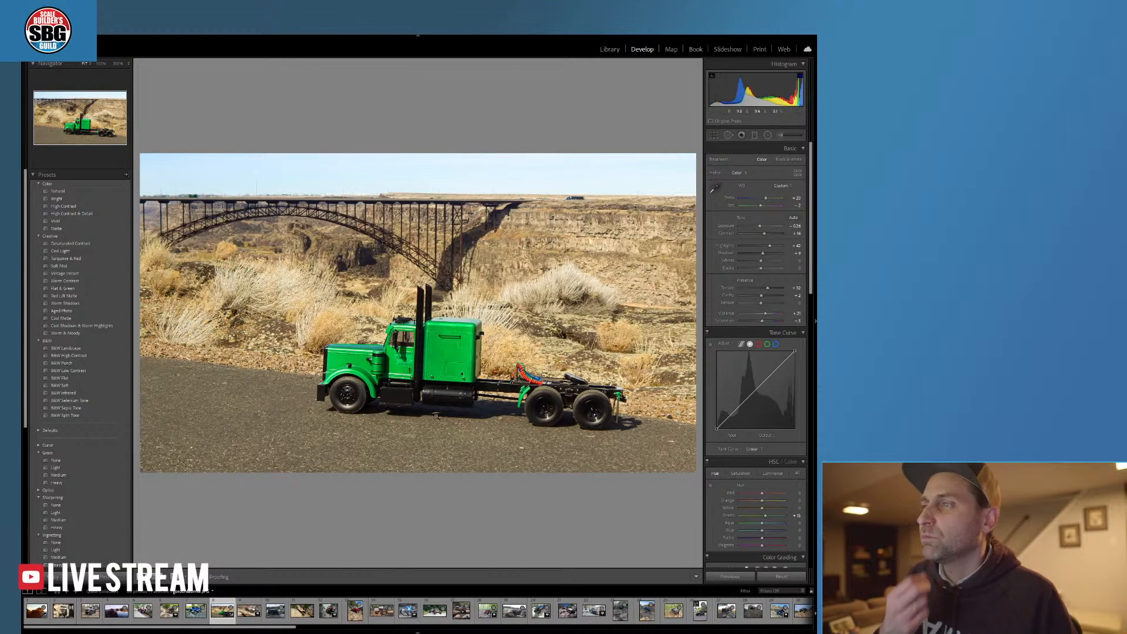
- Paint an adjustment brush mask over the truck, bring its saturation up to near neutral, and brighten its exposure slightly
click(781, 135)
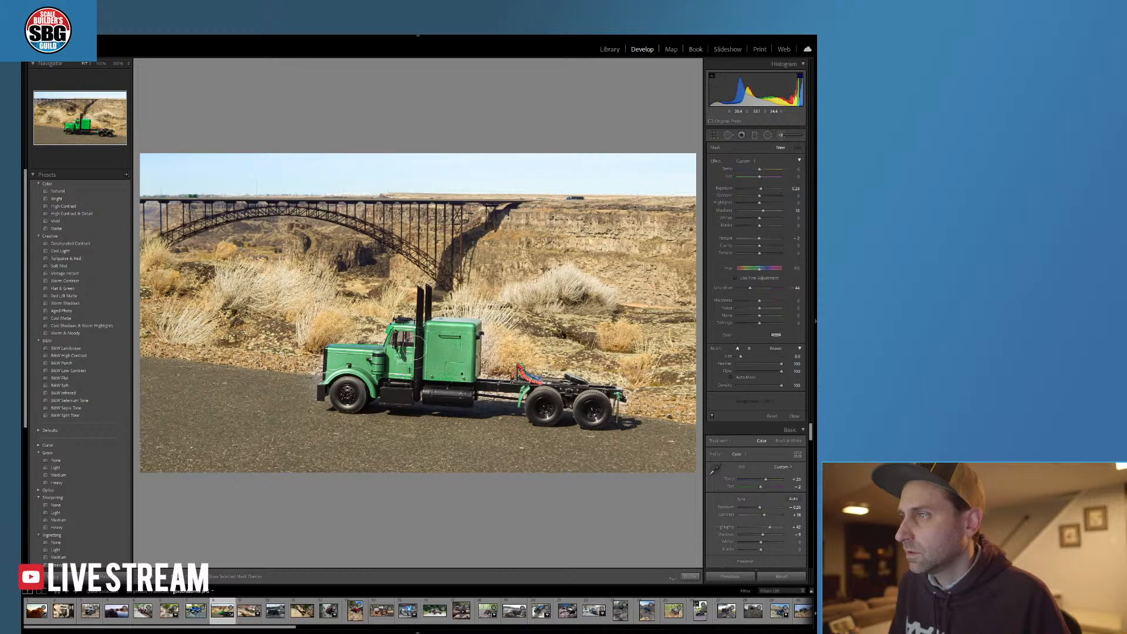
mouse_move(422, 342)
mouse_down()
mouse_move(384, 375)
mouse_move(459, 388)
mouse_up()
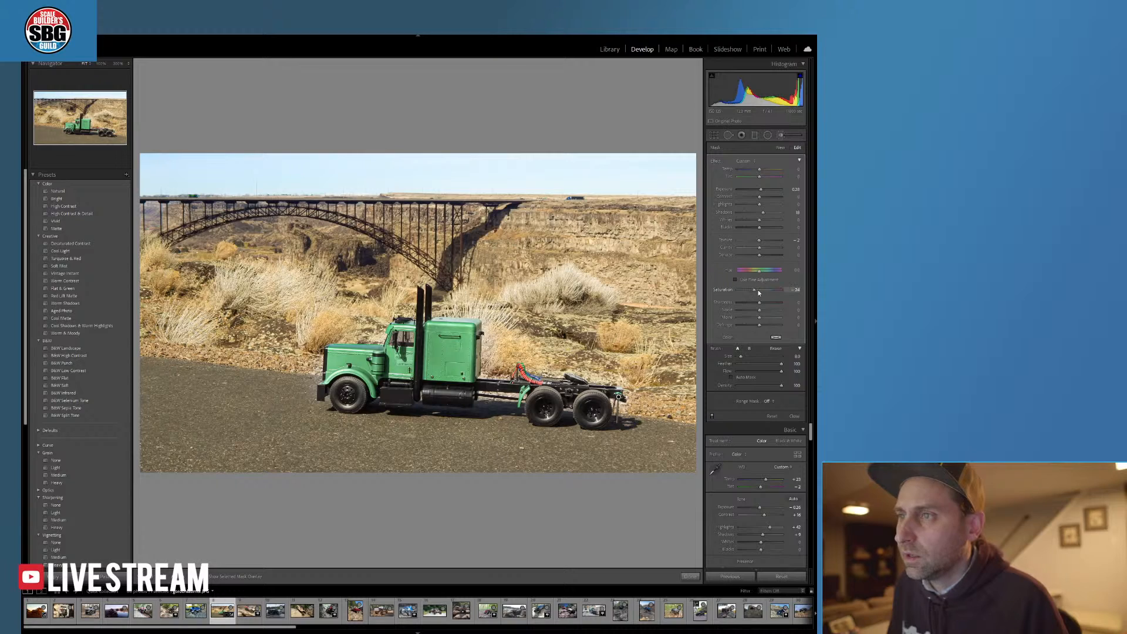
drag(751, 291, 760, 292)
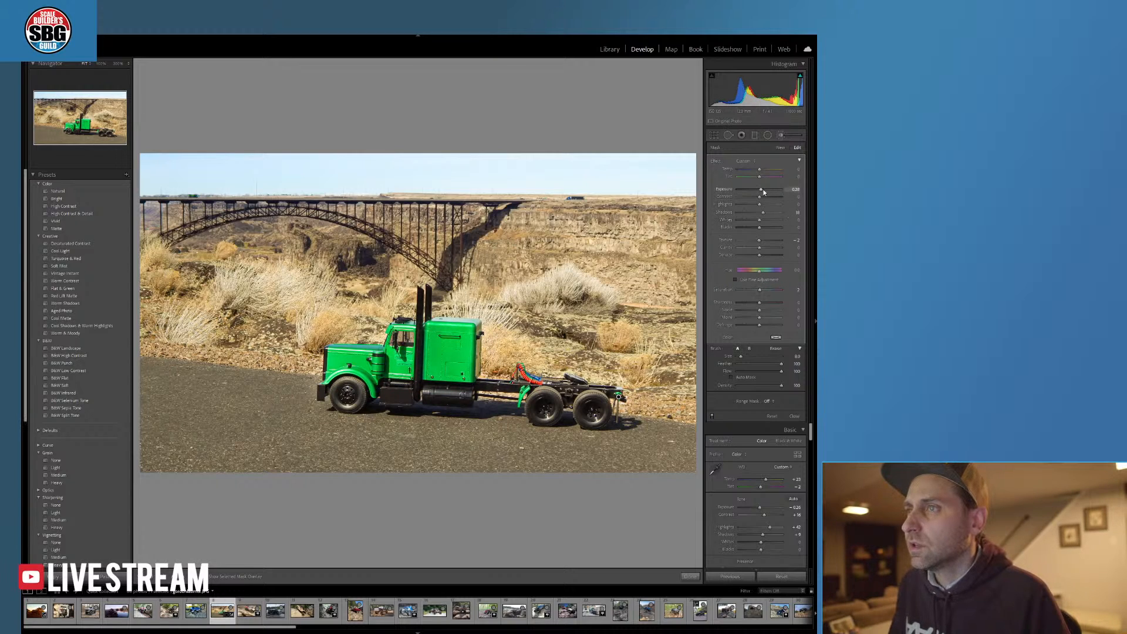
drag(760, 189, 763, 192)
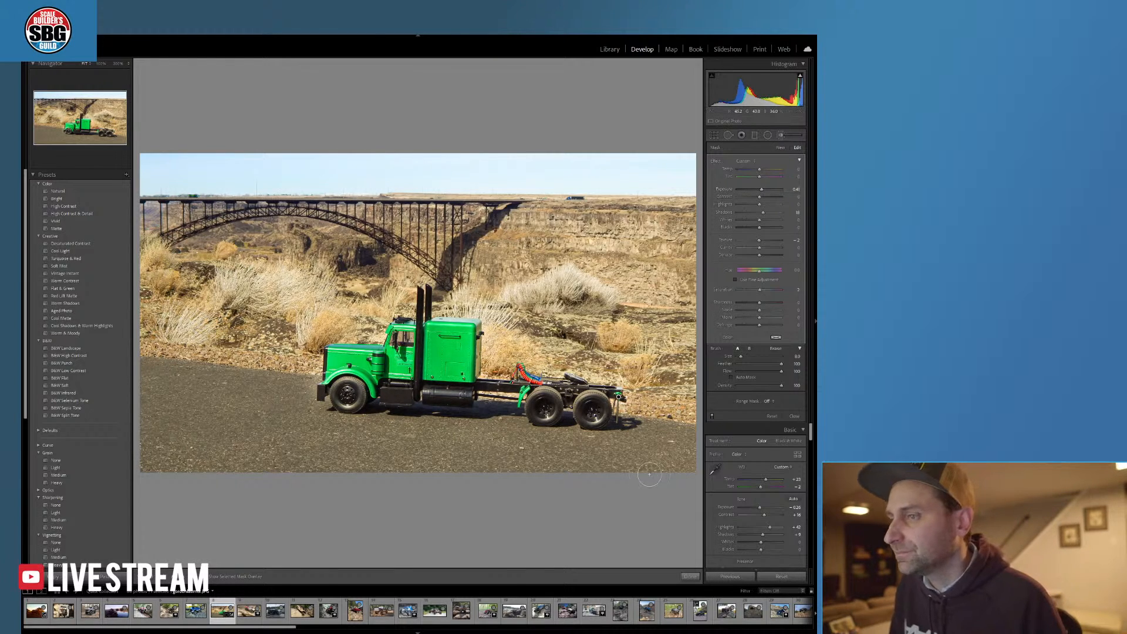
click(689, 576)
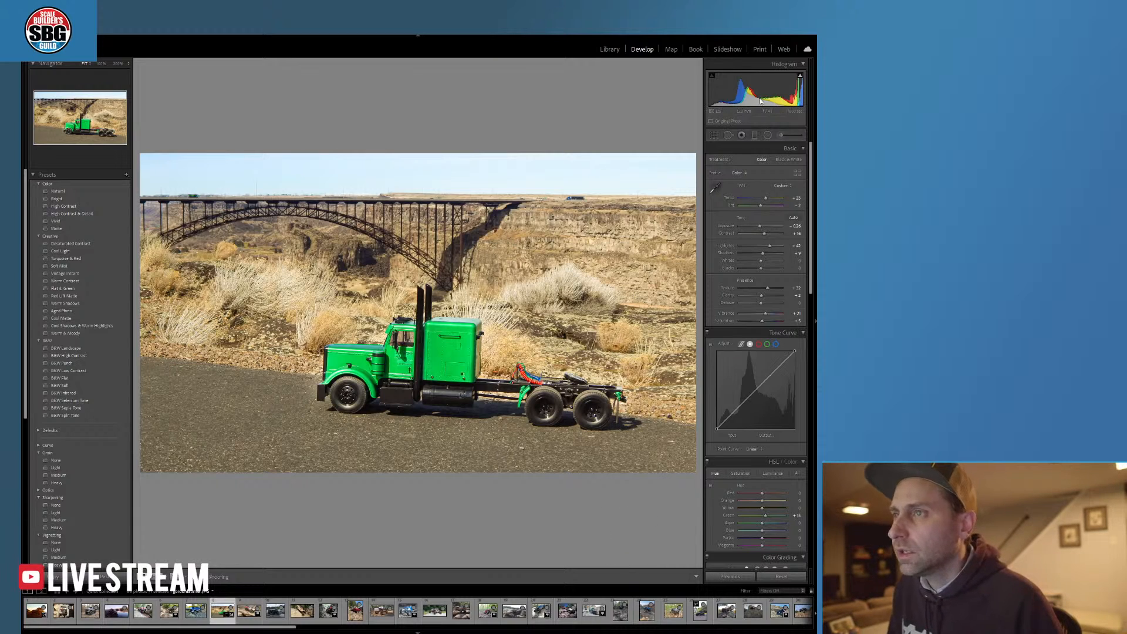
- Reopen the sky's graduated filter and lower its exposure slightly to darken the sky
click(755, 136)
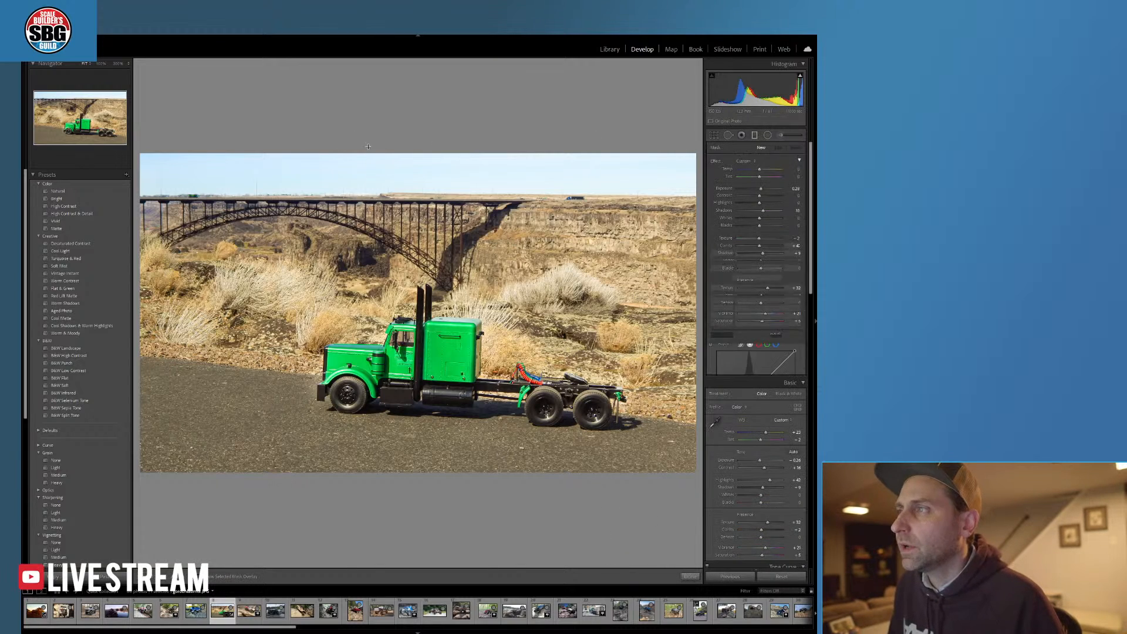
click(425, 188)
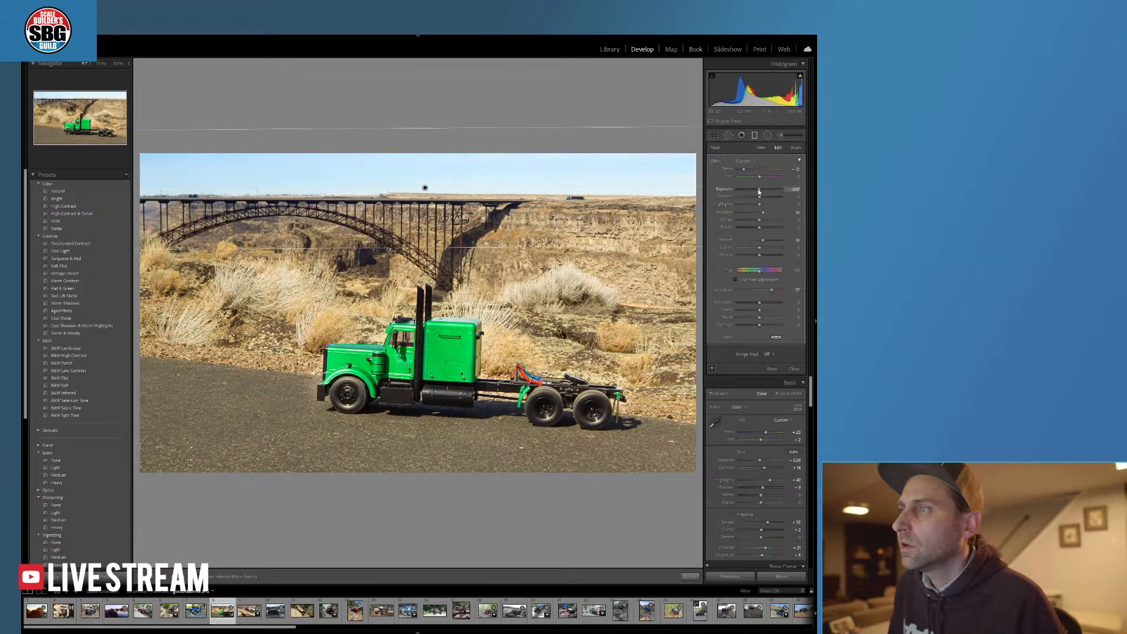
drag(759, 191, 758, 191)
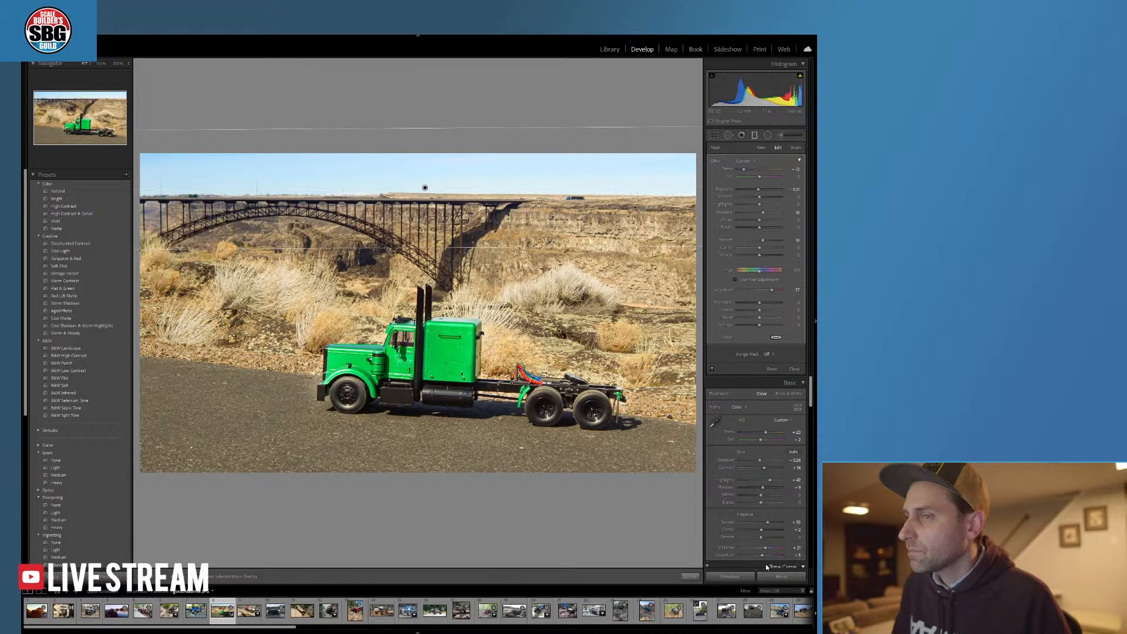
- Finish editing the sky filter and compare the full-size green truck photo with its unedited version
click(690, 577)
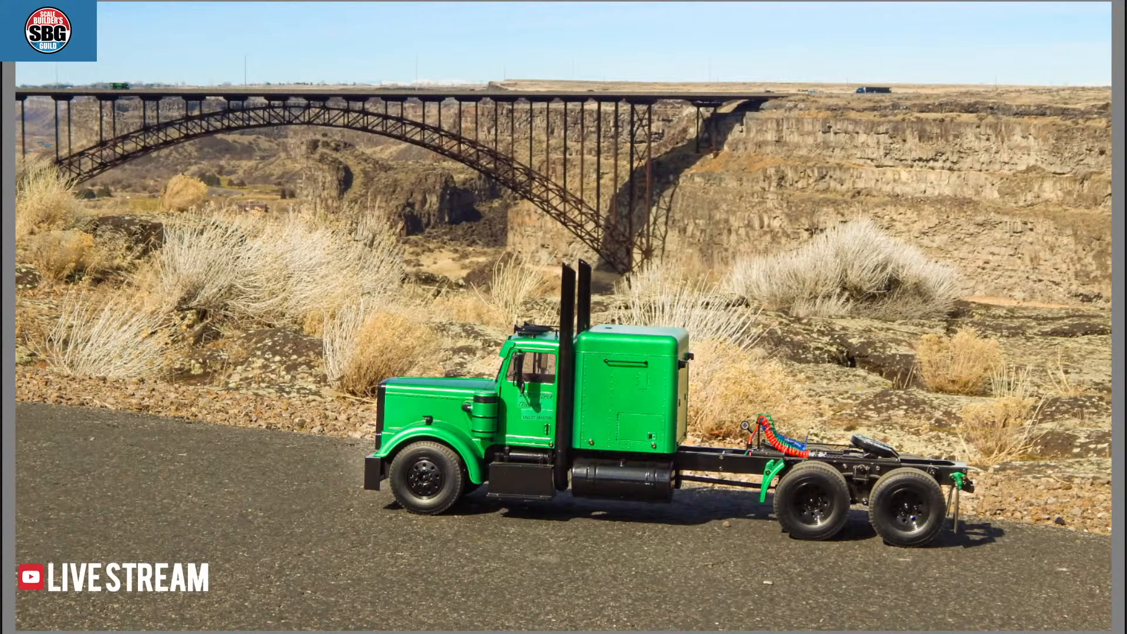
key(backslash)
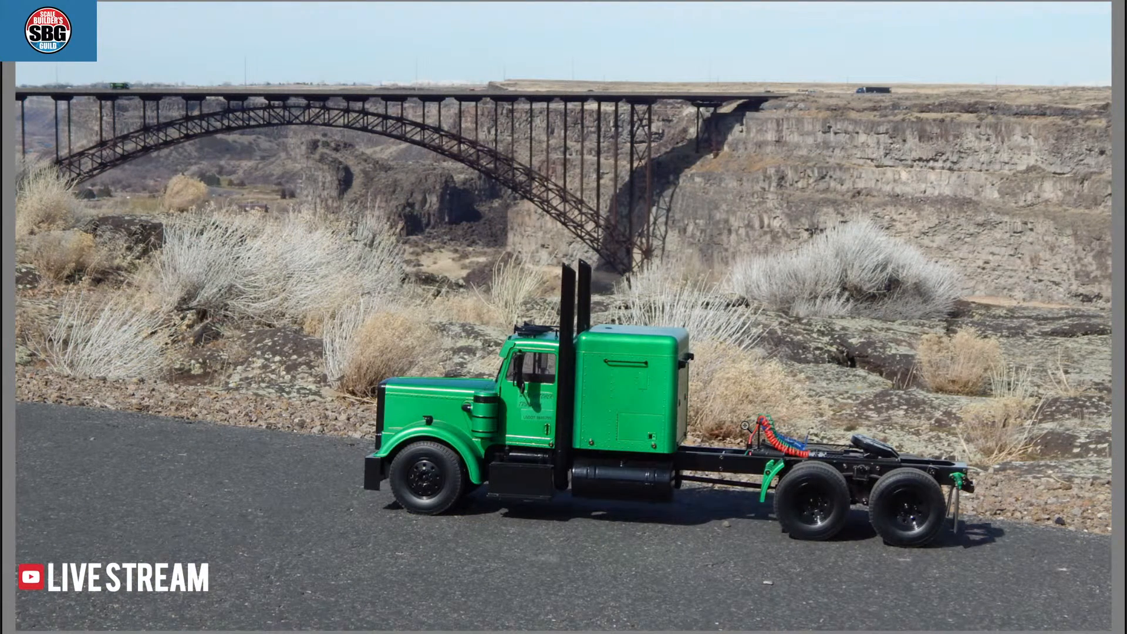
key(backslash)
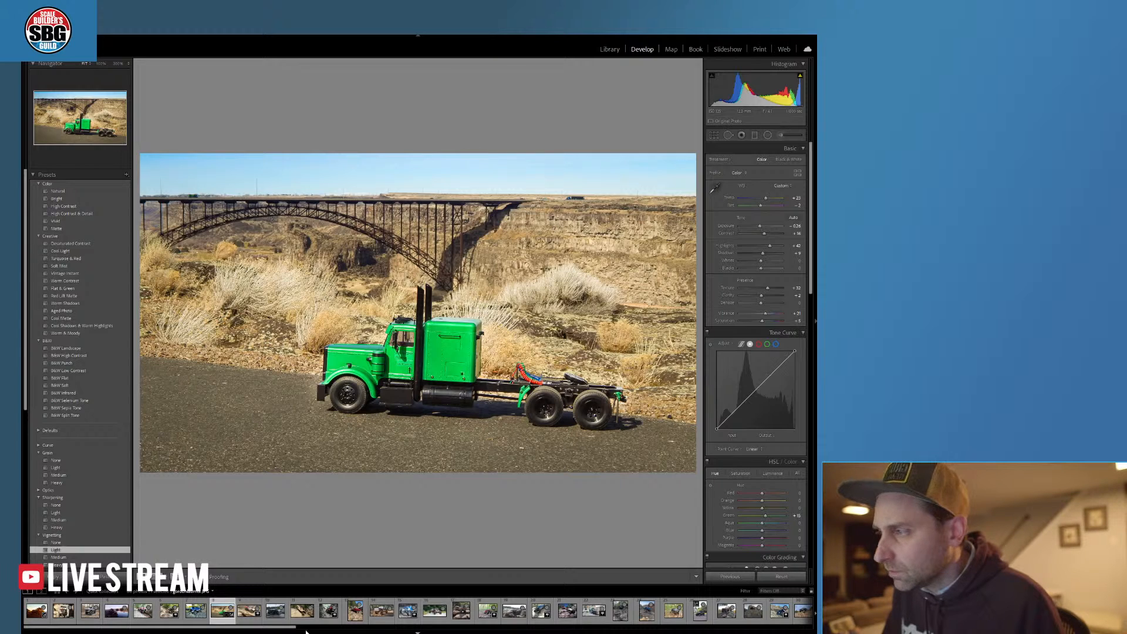
- Open the photo of the teal pickup carrying a Christmas tree in the snow and inspect its front wheel up close
drag(295, 629, 813, 628)
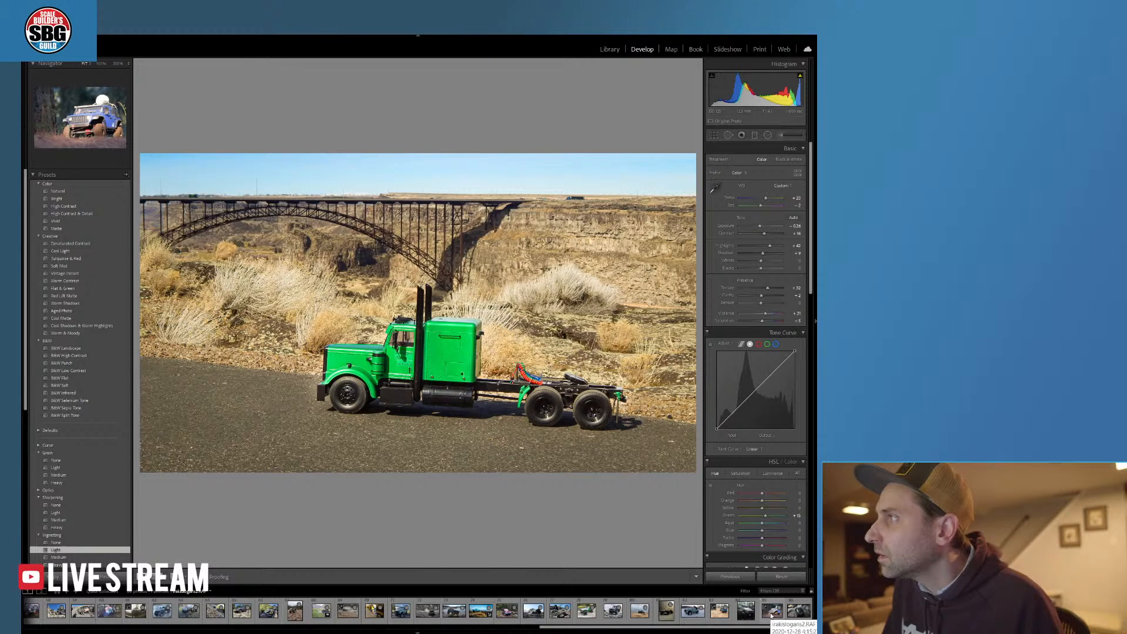
click(694, 612)
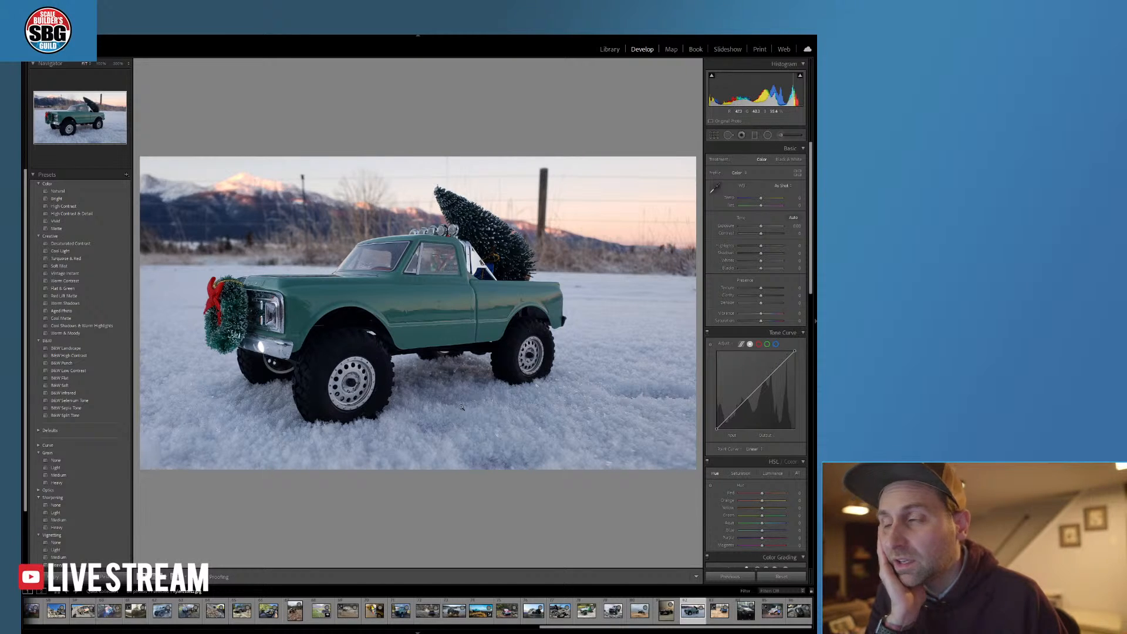
click(343, 376)
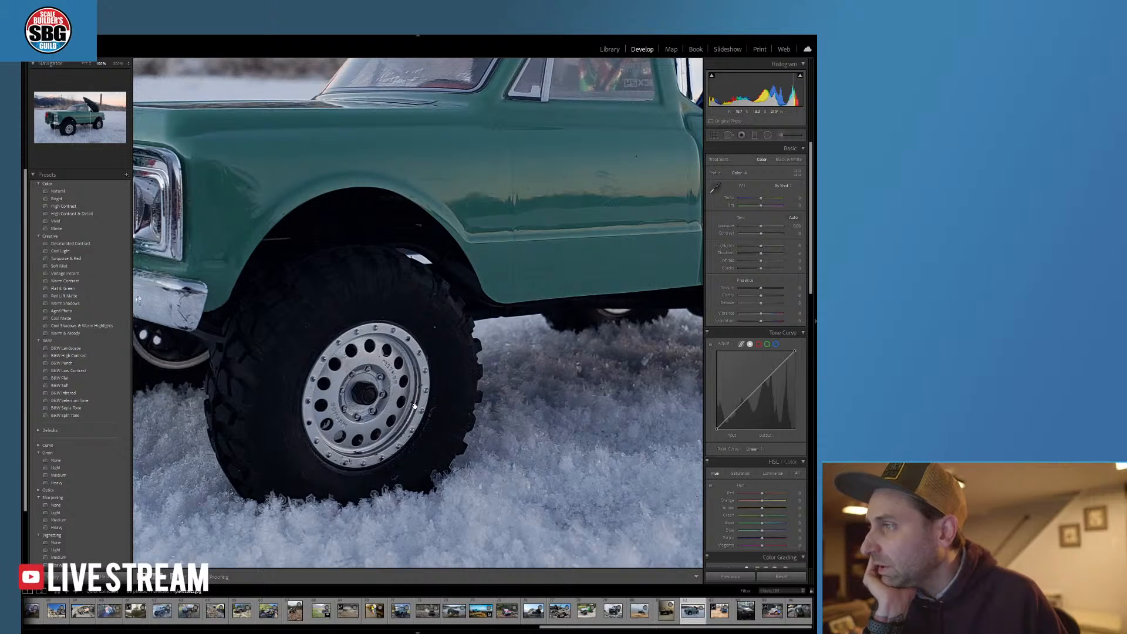
click(372, 385)
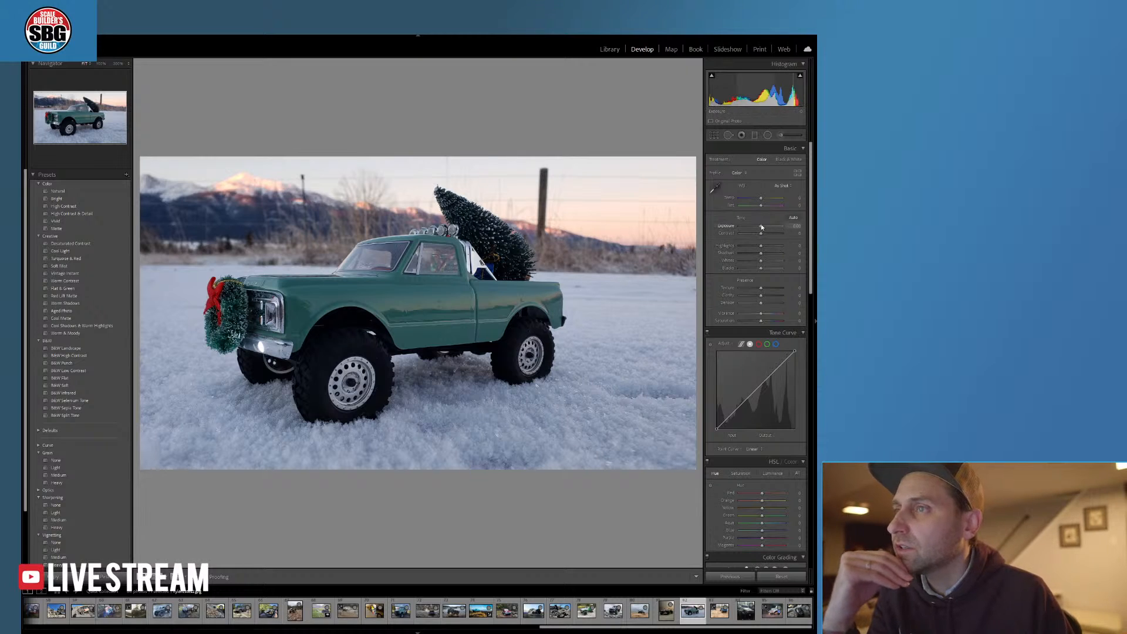
- Adjust the pickup photo's basic tone and colour with brighter exposure, lifted shadows, slightly lower whites, and more vibrance and saturation
drag(762, 227, 764, 224)
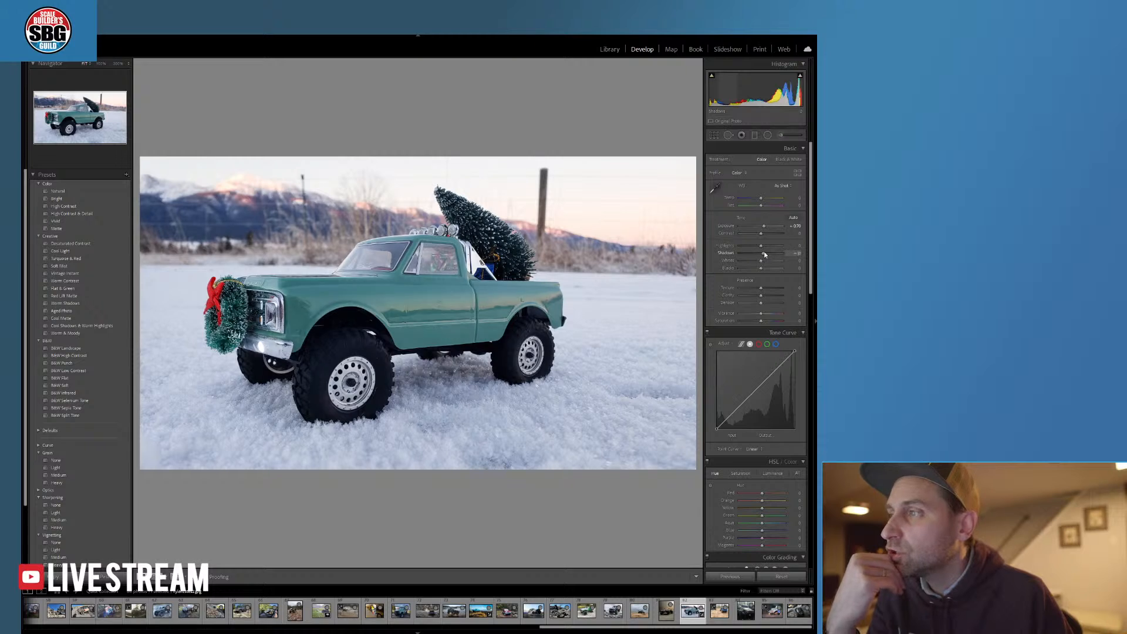
drag(765, 254, 766, 254)
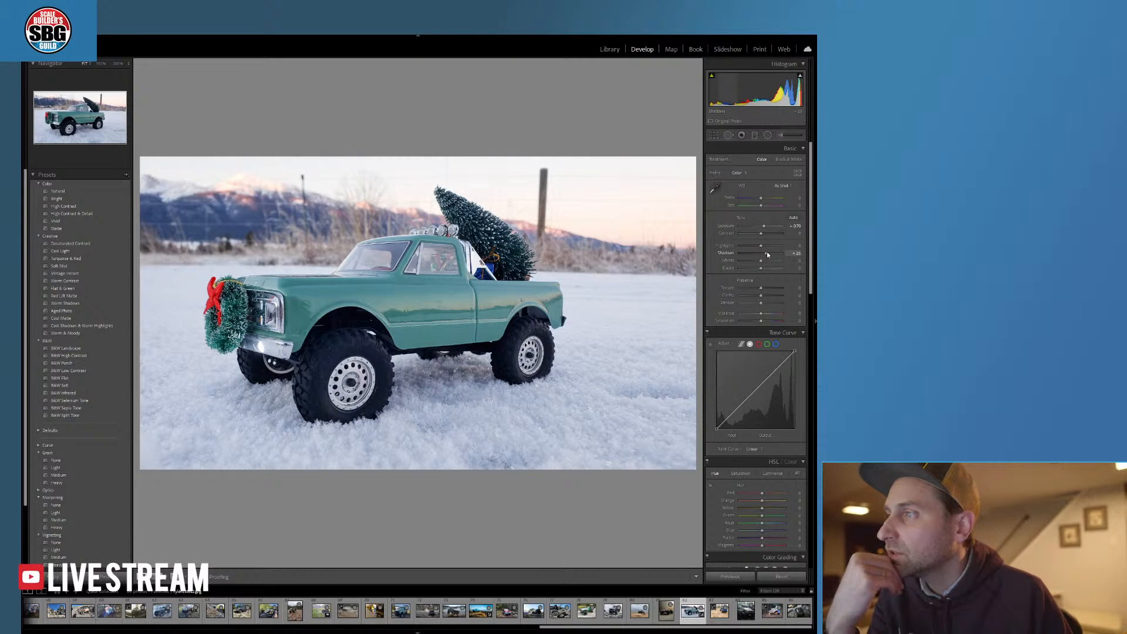
drag(767, 253, 757, 261)
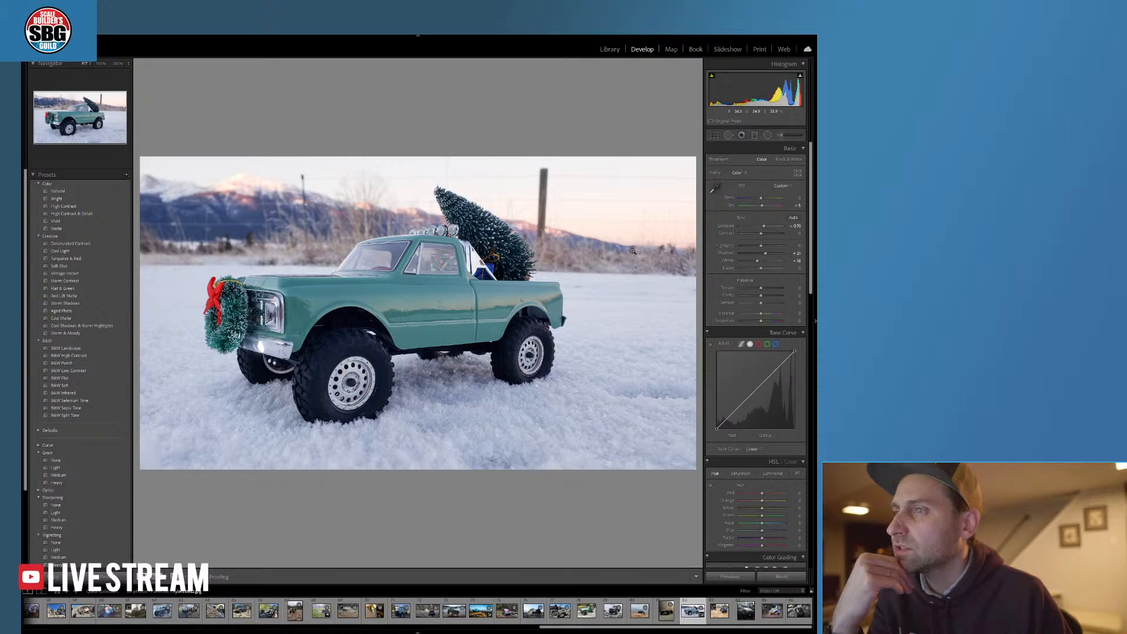
drag(760, 311, 767, 315)
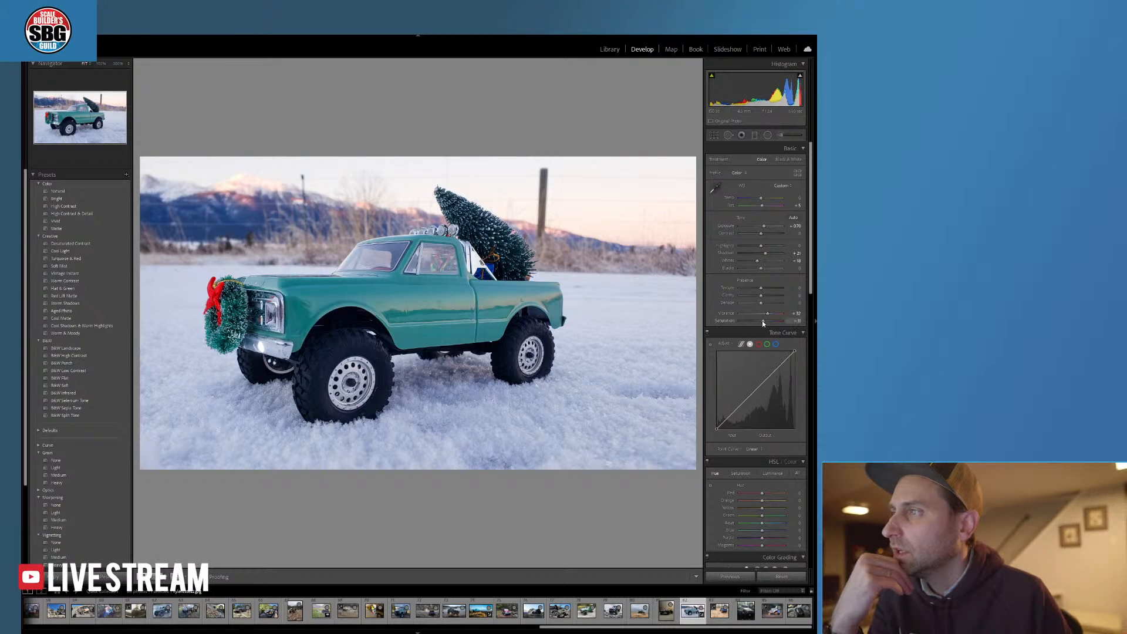
drag(764, 322, 765, 322)
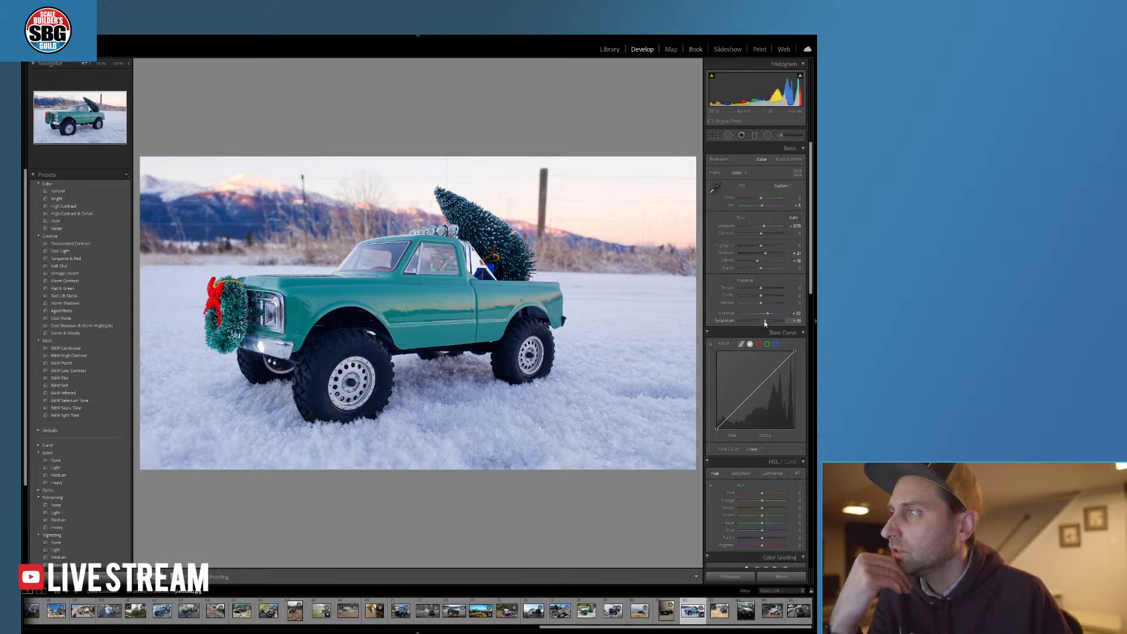
- Add a slightly tilted graduated filter over the sky, darken its exposure, raise its saturation slightly, and cool its temperature a little
key(m)
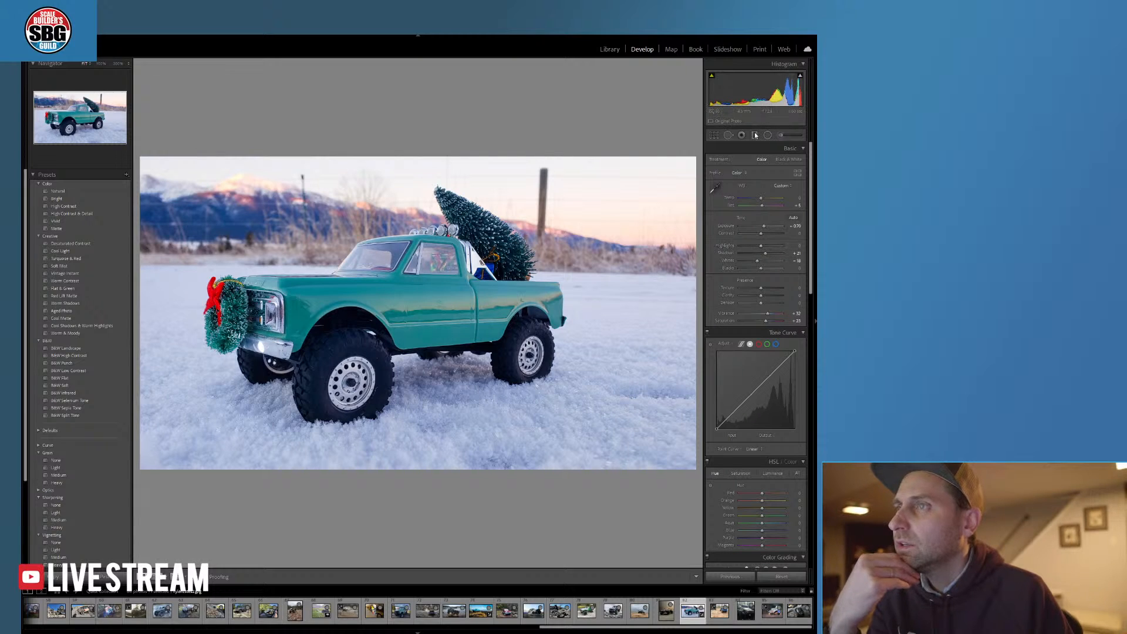
drag(462, 141, 451, 247)
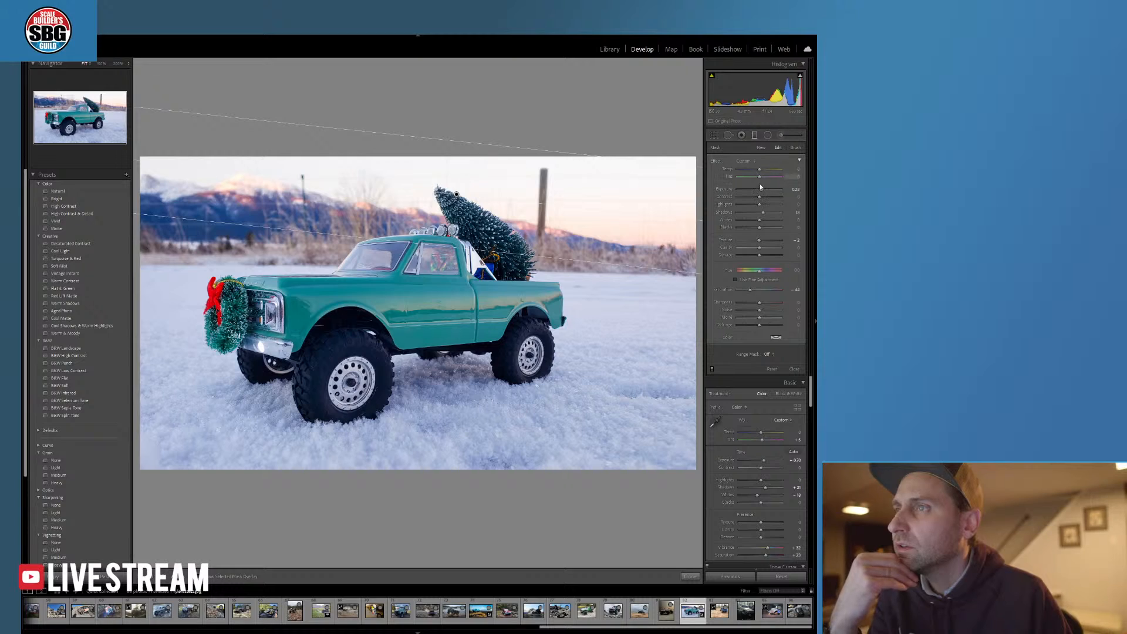
drag(758, 188, 752, 190)
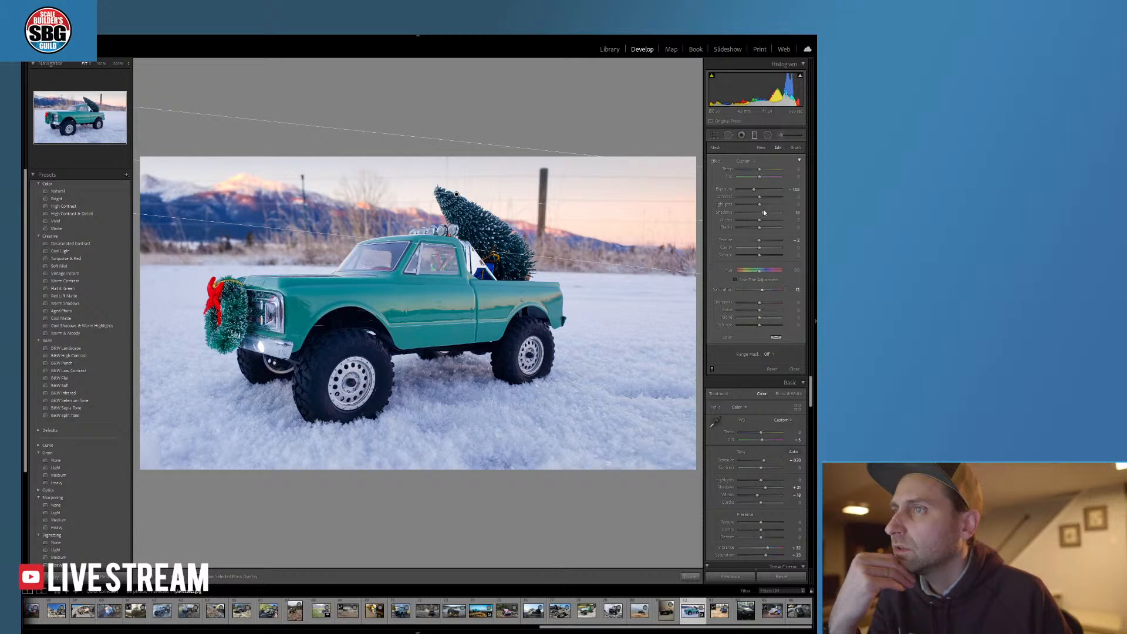
drag(758, 170, 755, 168)
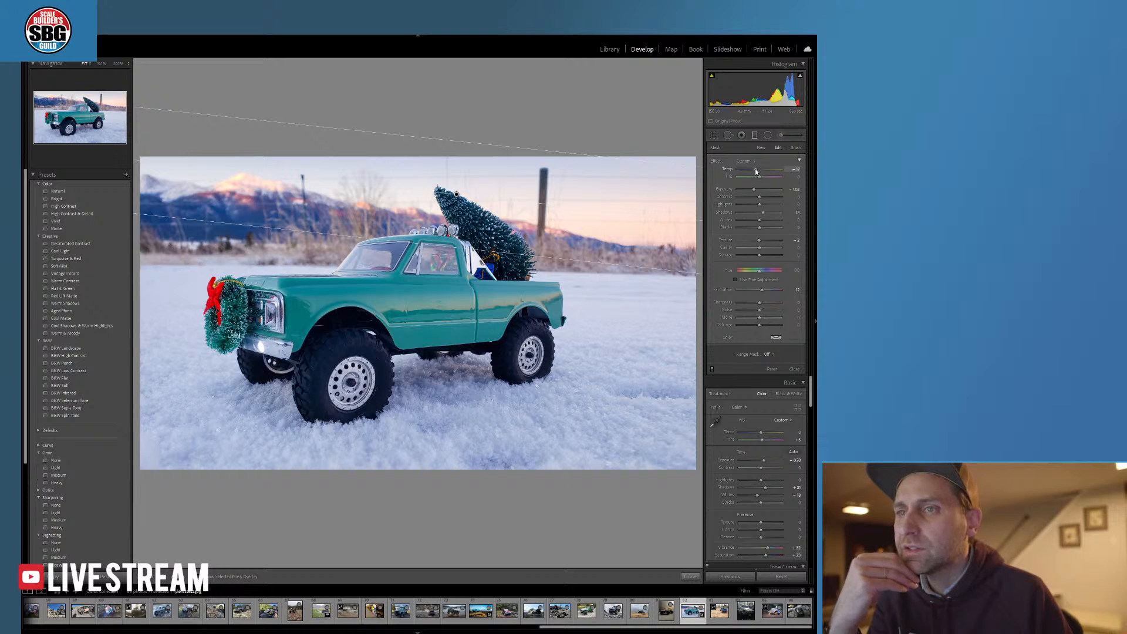
click(691, 575)
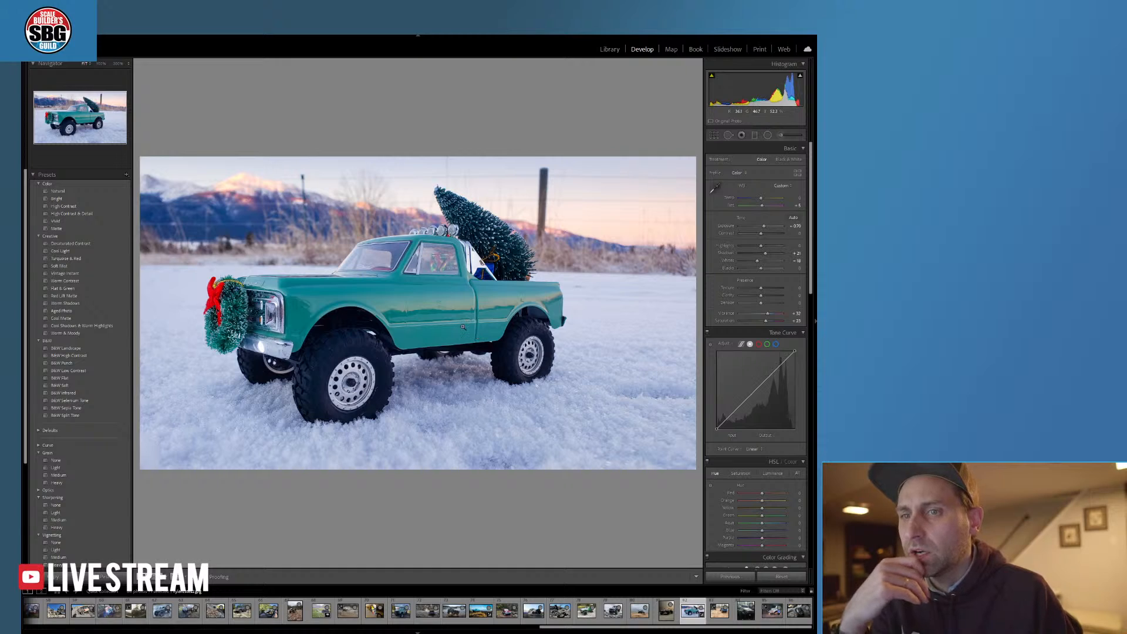
- Shift the aqua hue towards green, raise the green saturation, and reduce the red saturation
drag(811, 284, 799, 354)
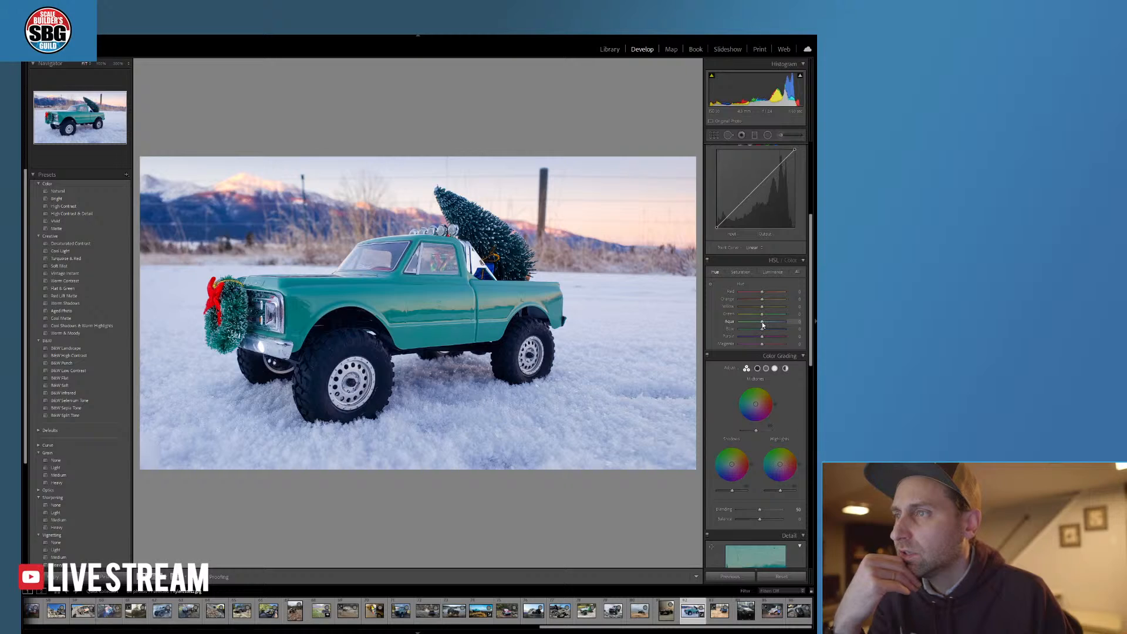
drag(763, 325, 769, 323)
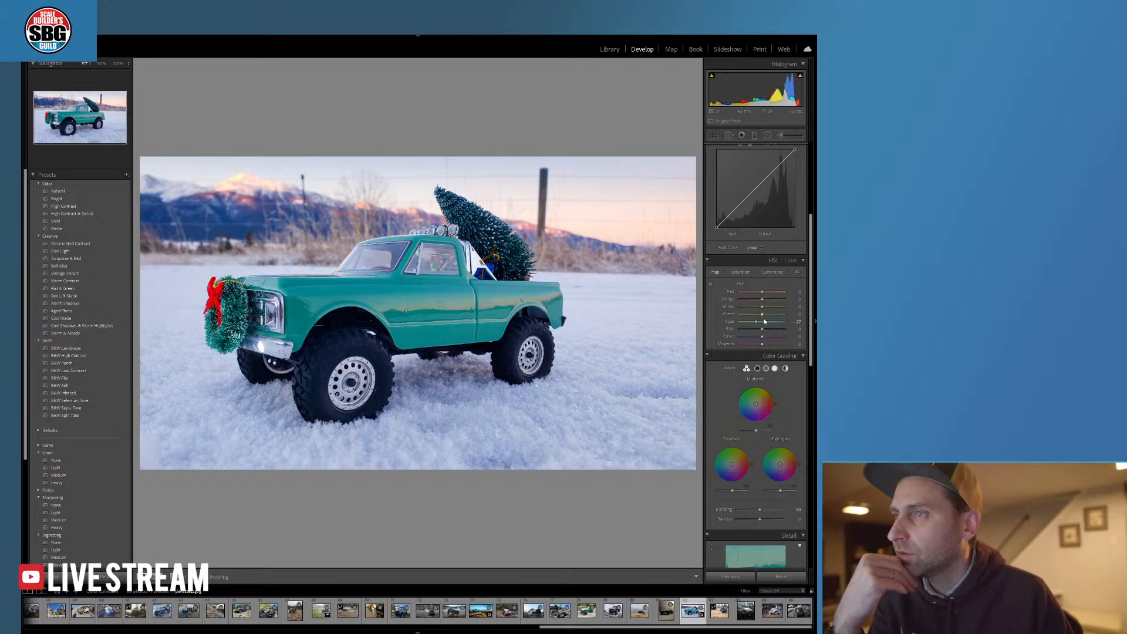
click(741, 272)
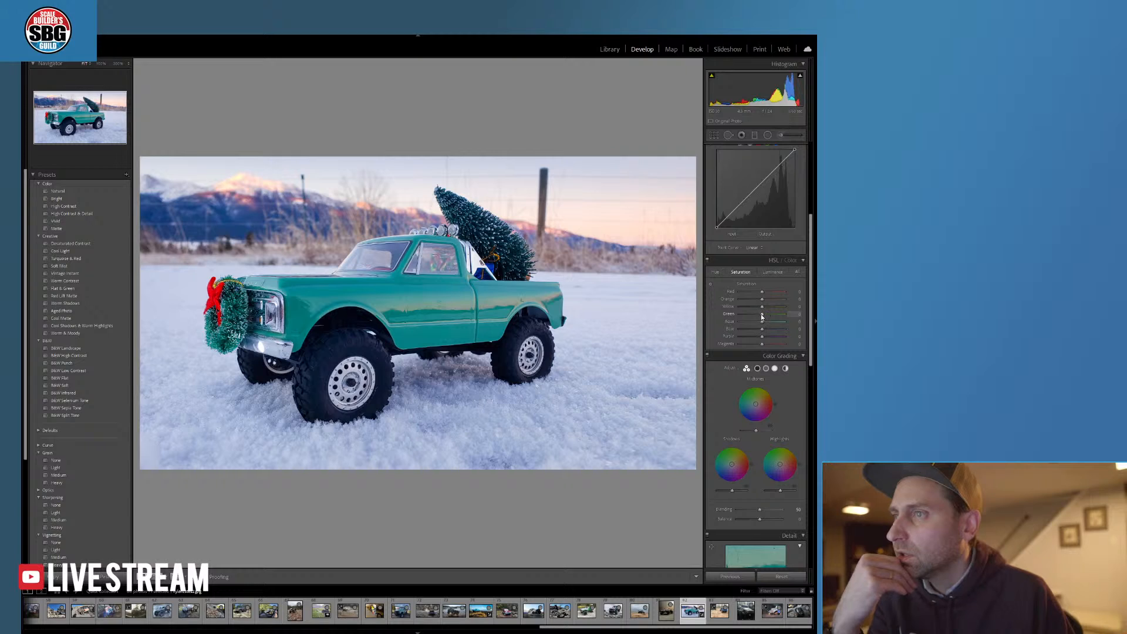
drag(762, 314, 772, 316)
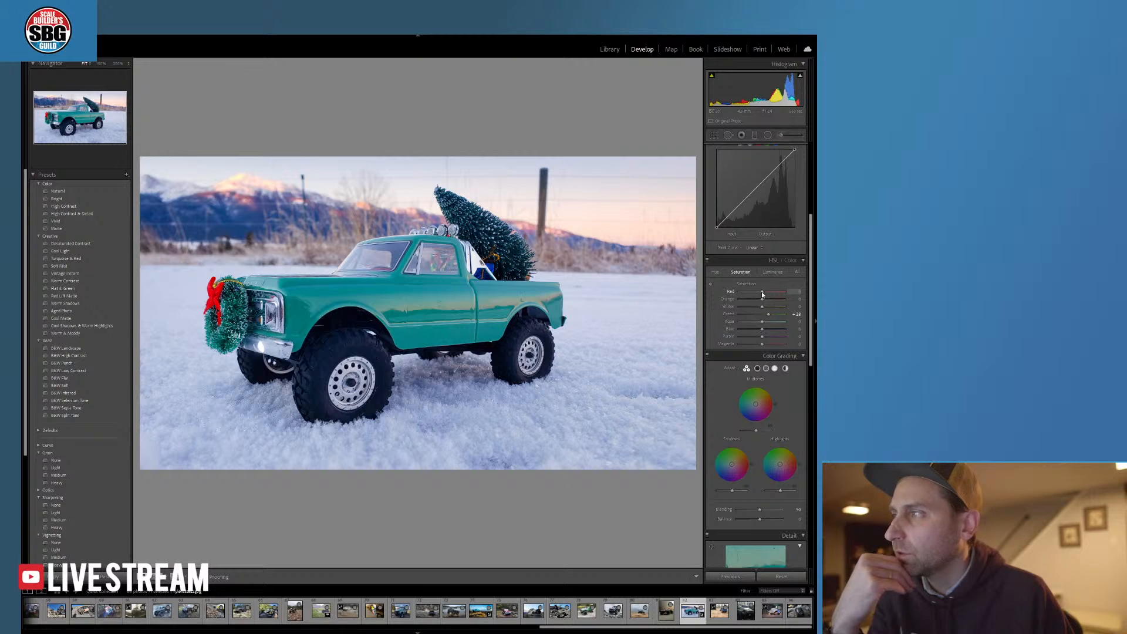
drag(762, 293, 753, 294)
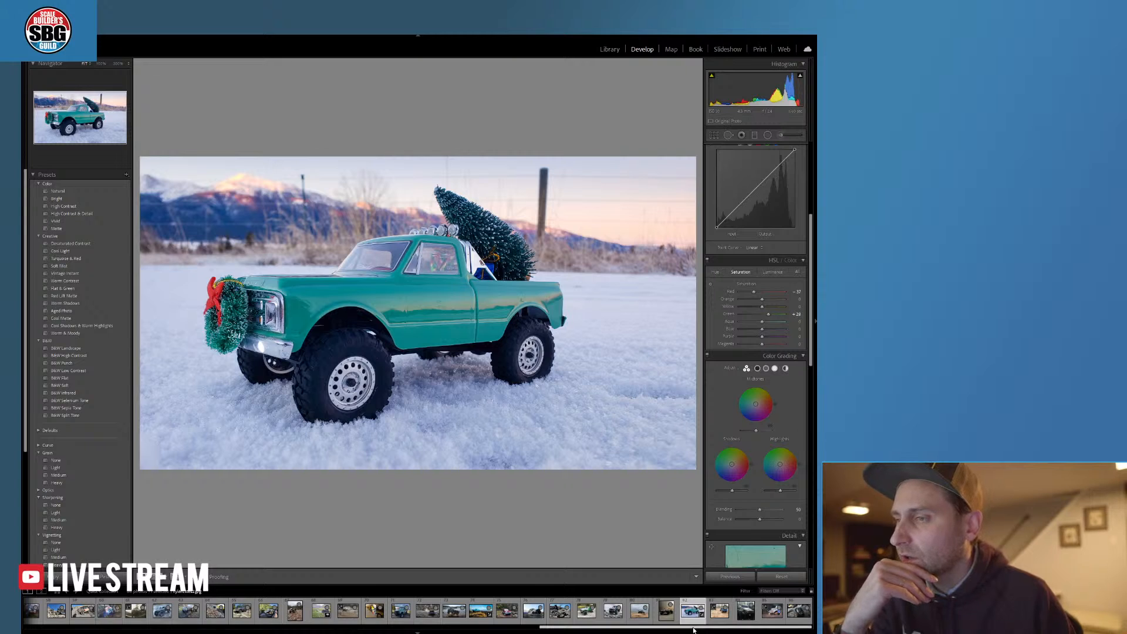
- Raise the whites of the whole photo well above neutral to brighten the snow
drag(702, 629, 757, 627)
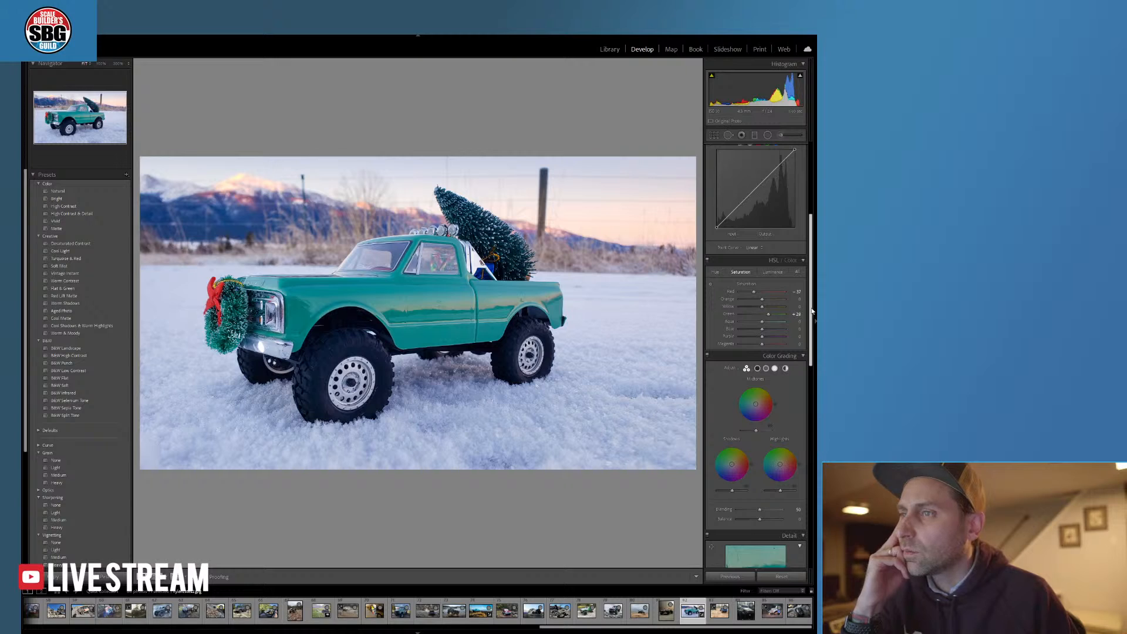
scroll(800, 235, up, 5)
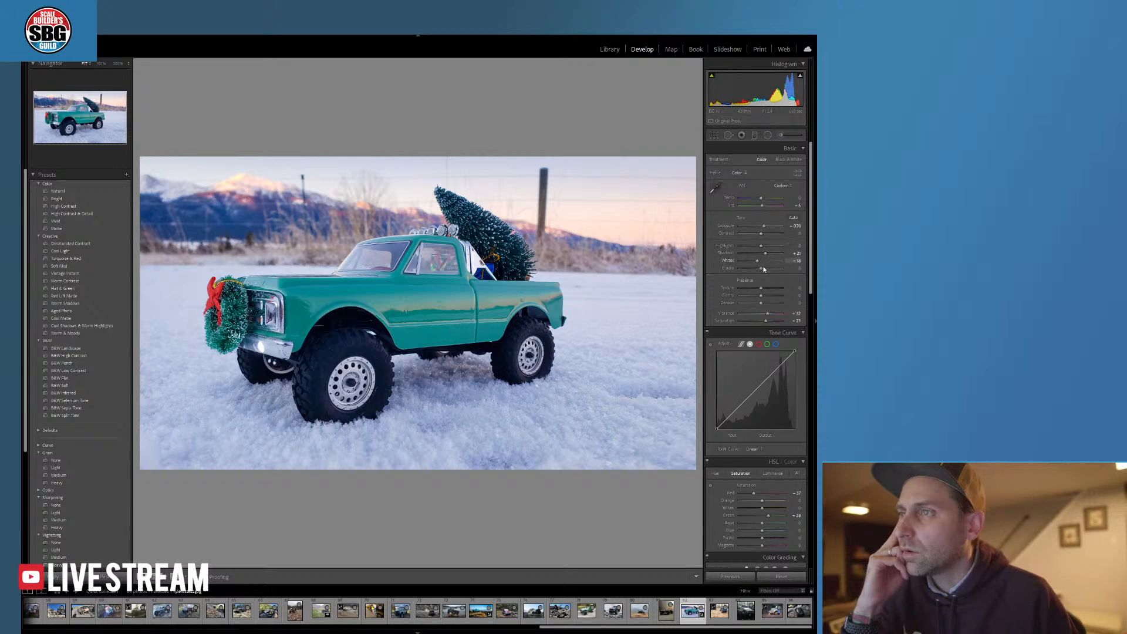
drag(759, 260, 771, 259)
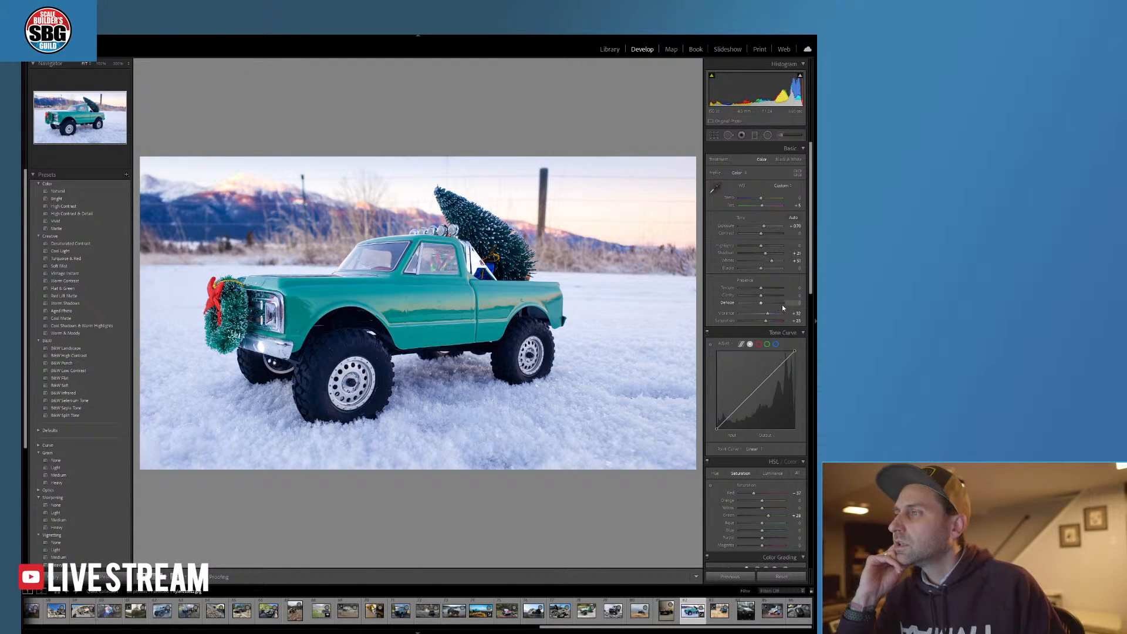
- Paint an adjustment brush mask over the foreground snow, raise its saturation slightly above neutral, and fine-tune its contrast and exposure
click(780, 135)
scroll(651, 403, up, 7)
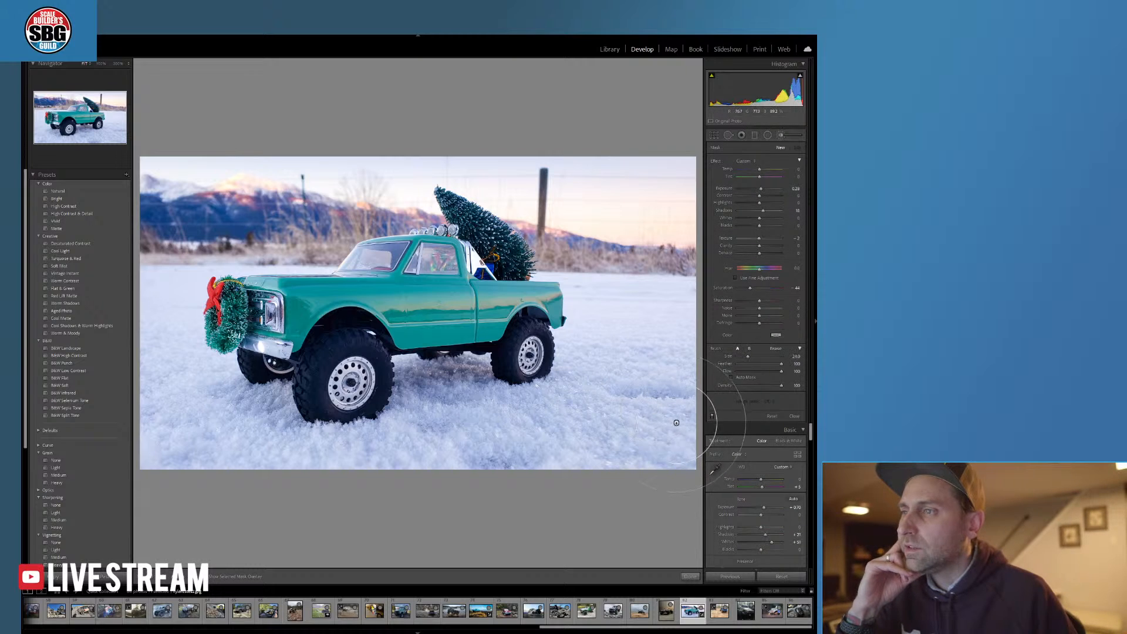
mouse_move(675, 422)
mouse_down()
mouse_move(594, 491)
mouse_move(550, 485)
mouse_up()
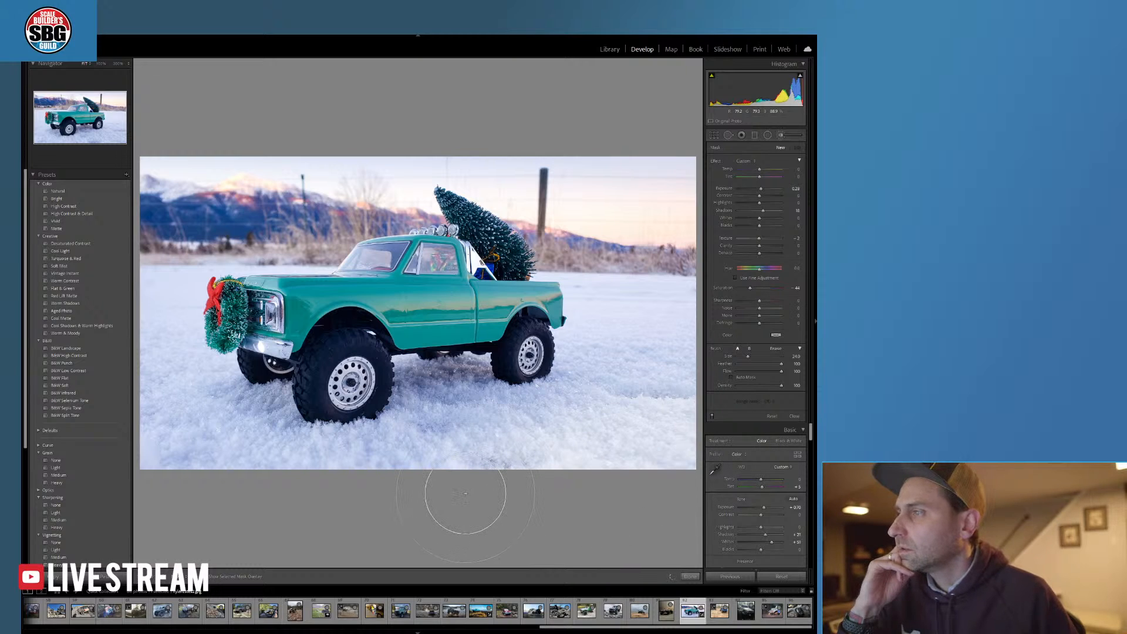
click(676, 424)
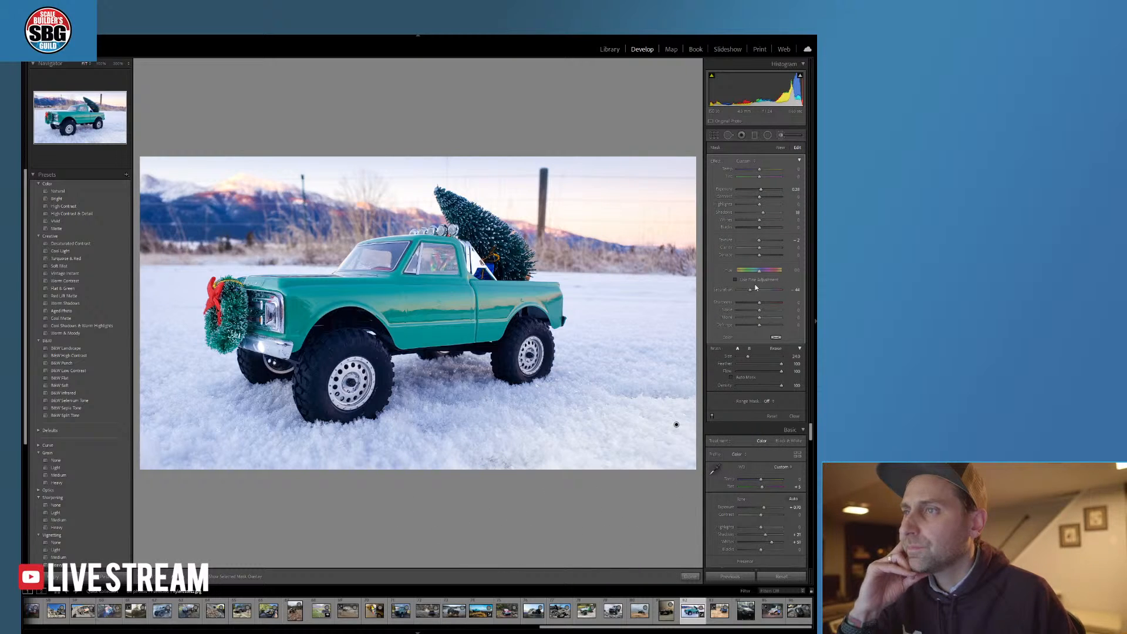
drag(751, 290, 762, 292)
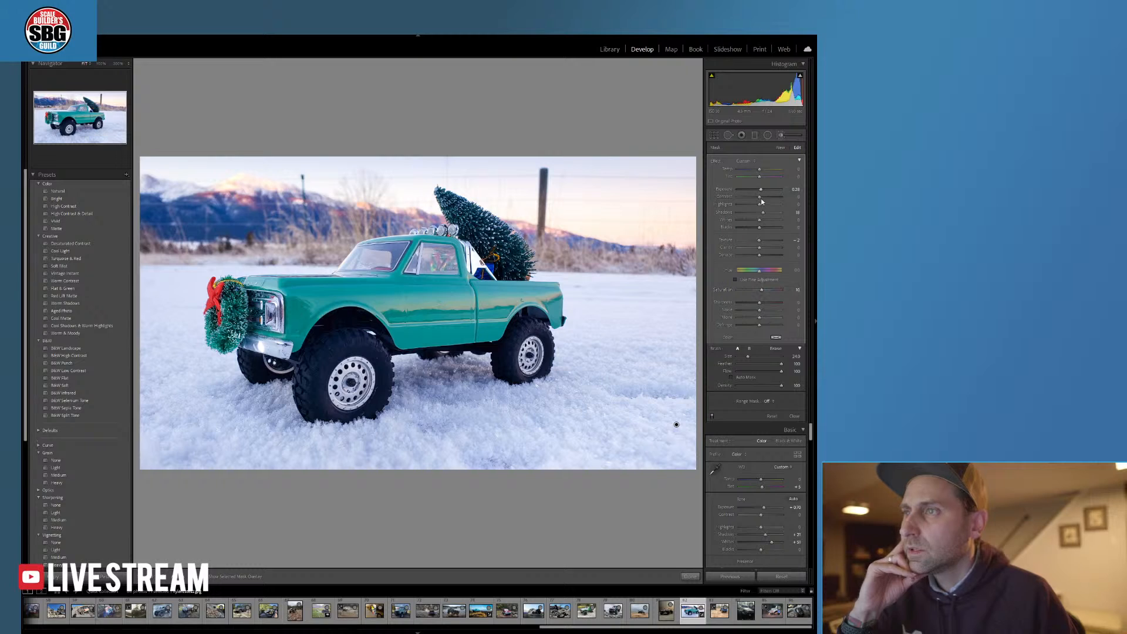
mouse_move(761, 197)
mouse_down()
mouse_move(771, 196)
mouse_move(739, 195)
mouse_move(760, 190)
mouse_up()
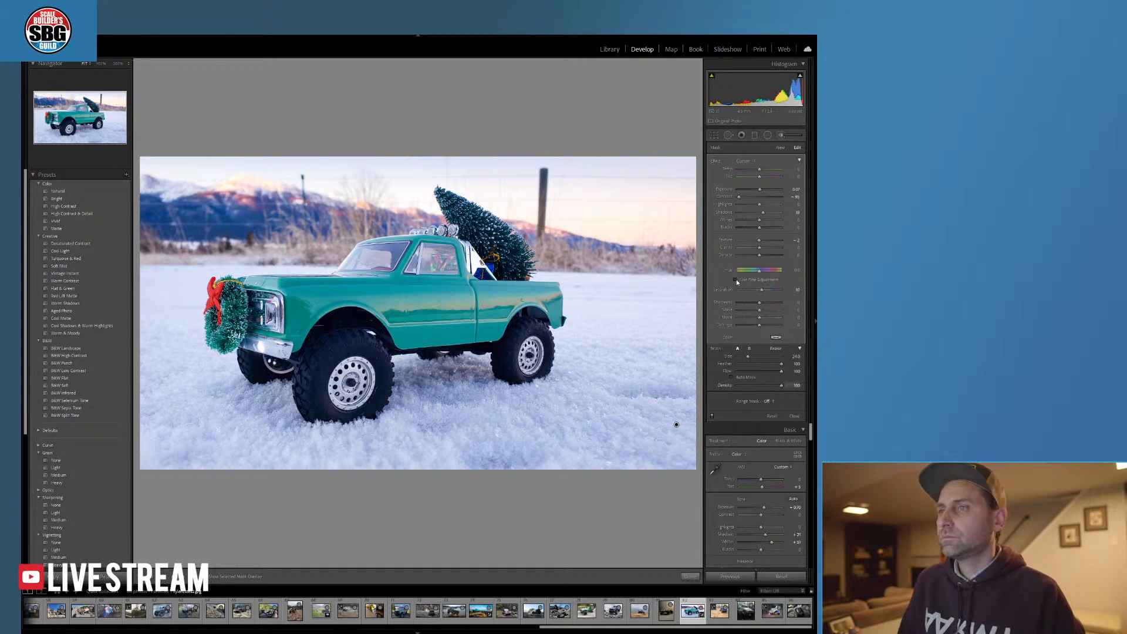
- Draw a radial filter fitted to the front tyre, bring its saturation up to about neutral, and warm its temperature slightly
click(768, 135)
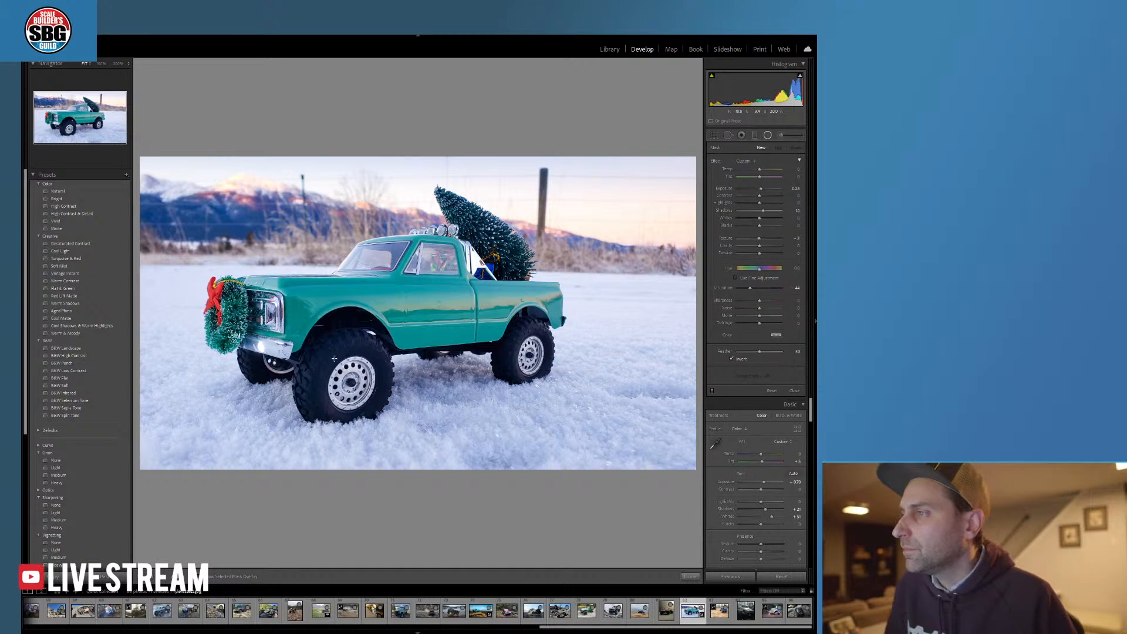
drag(335, 363, 377, 399)
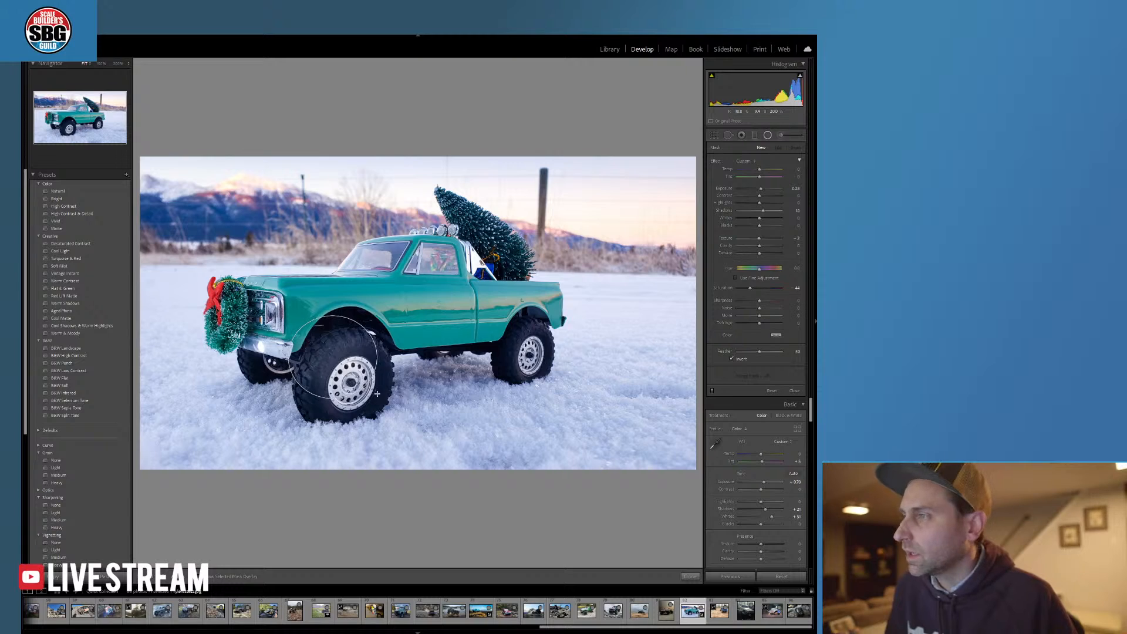
drag(332, 356, 349, 379)
drag(350, 335, 349, 330)
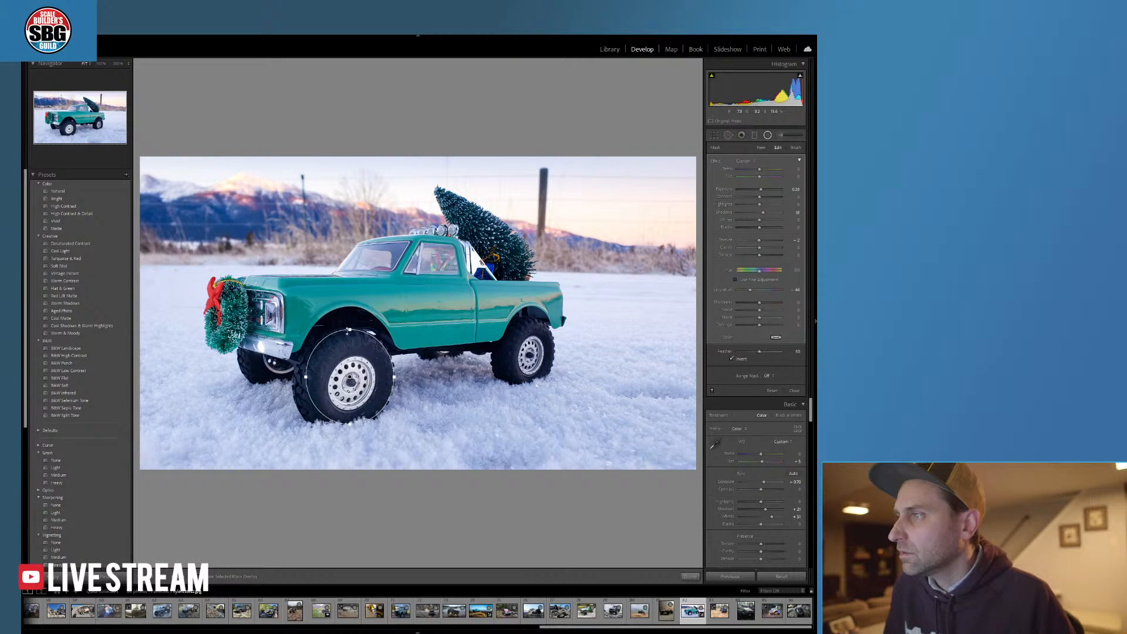
drag(306, 379, 344, 379)
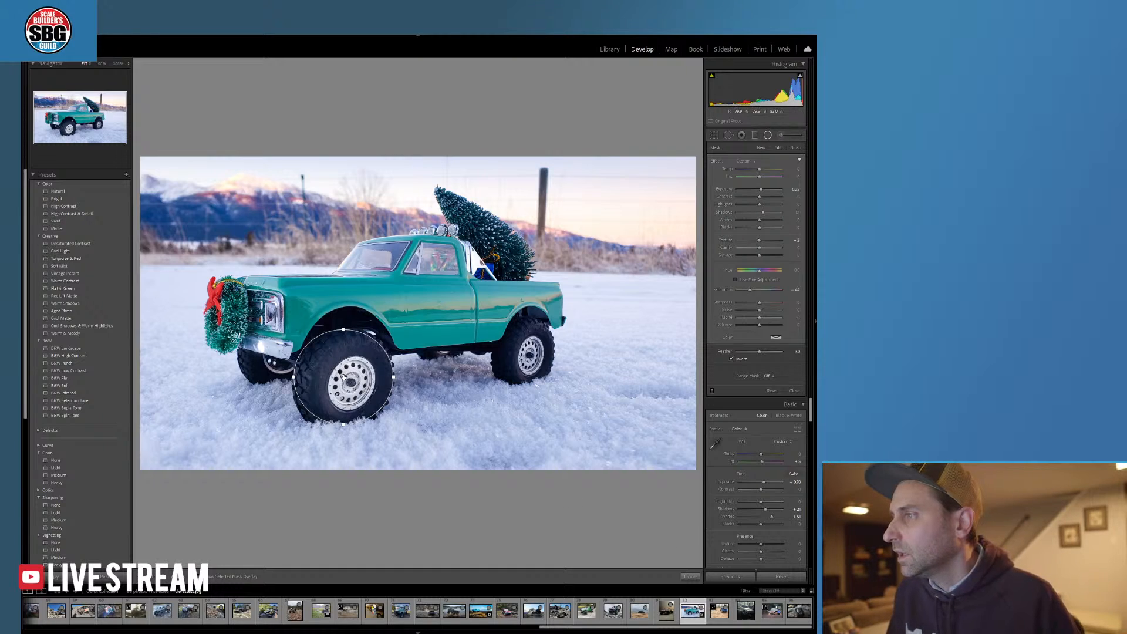
drag(751, 289, 763, 290)
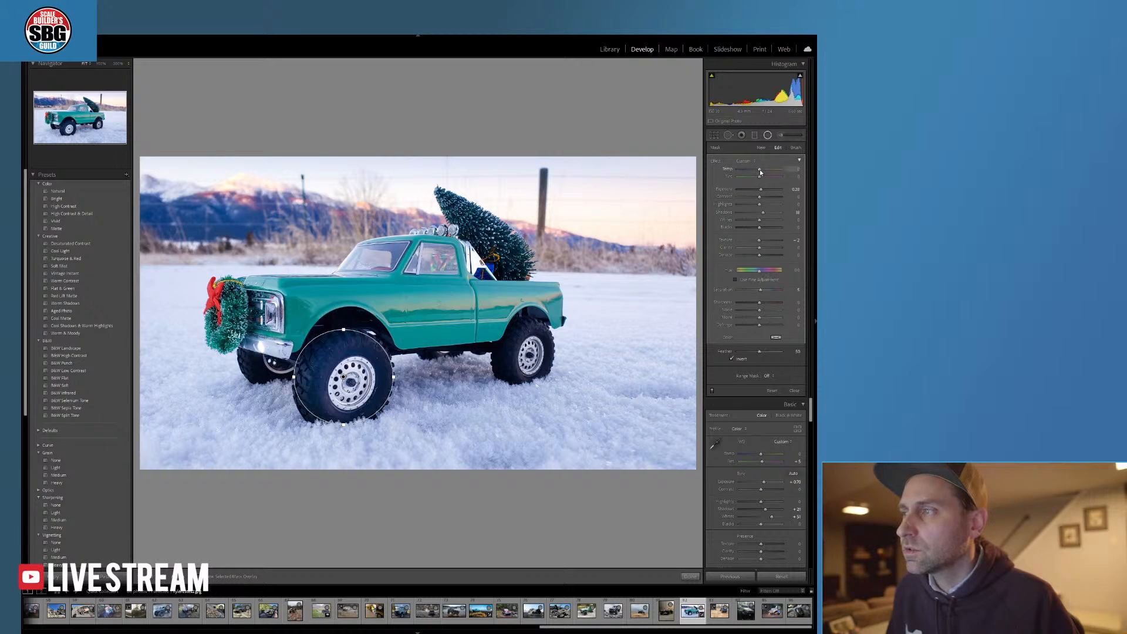
drag(760, 169, 763, 168)
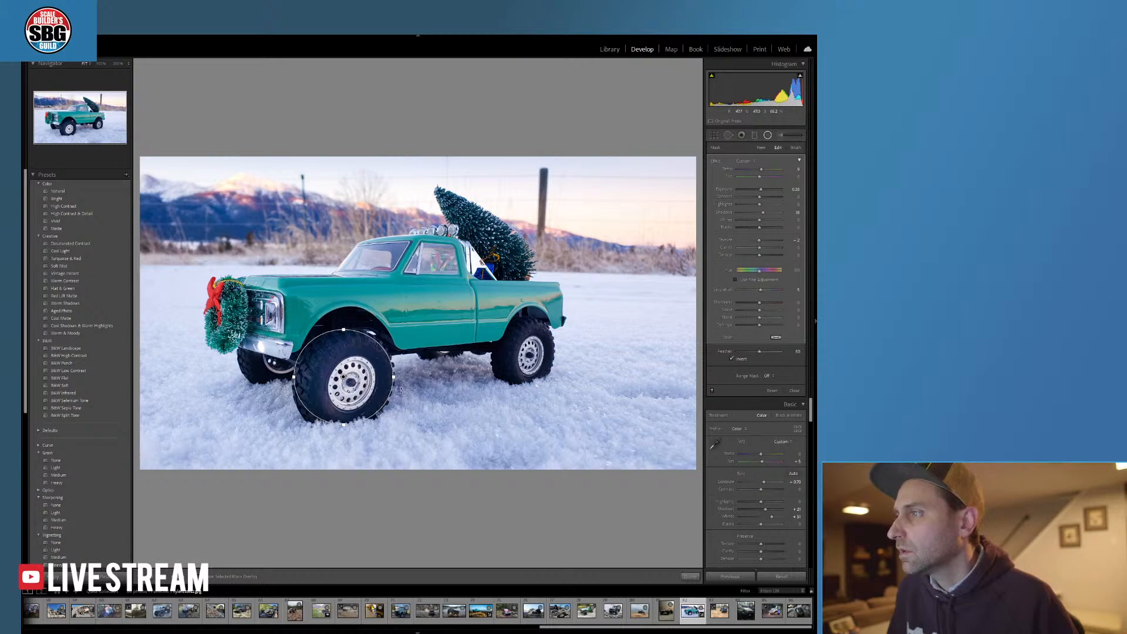
- Duplicate the front wheel's radial filter, move the copy onto the rear wheel, and shrink it to fit the tyre
right_click(343, 376)
click(370, 382)
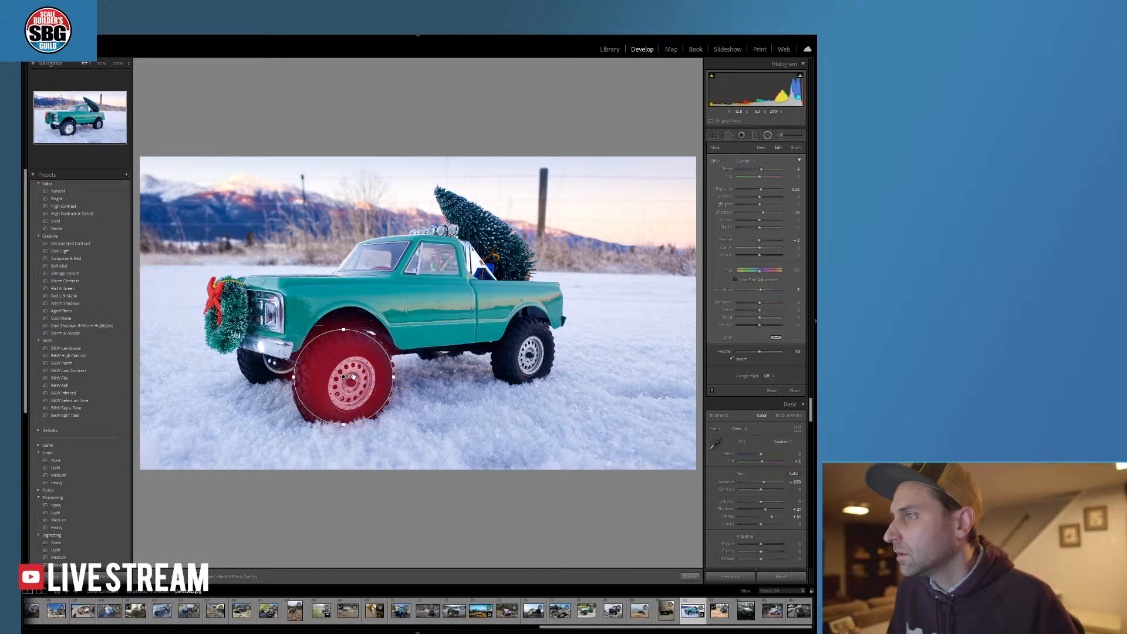
drag(343, 376, 528, 352)
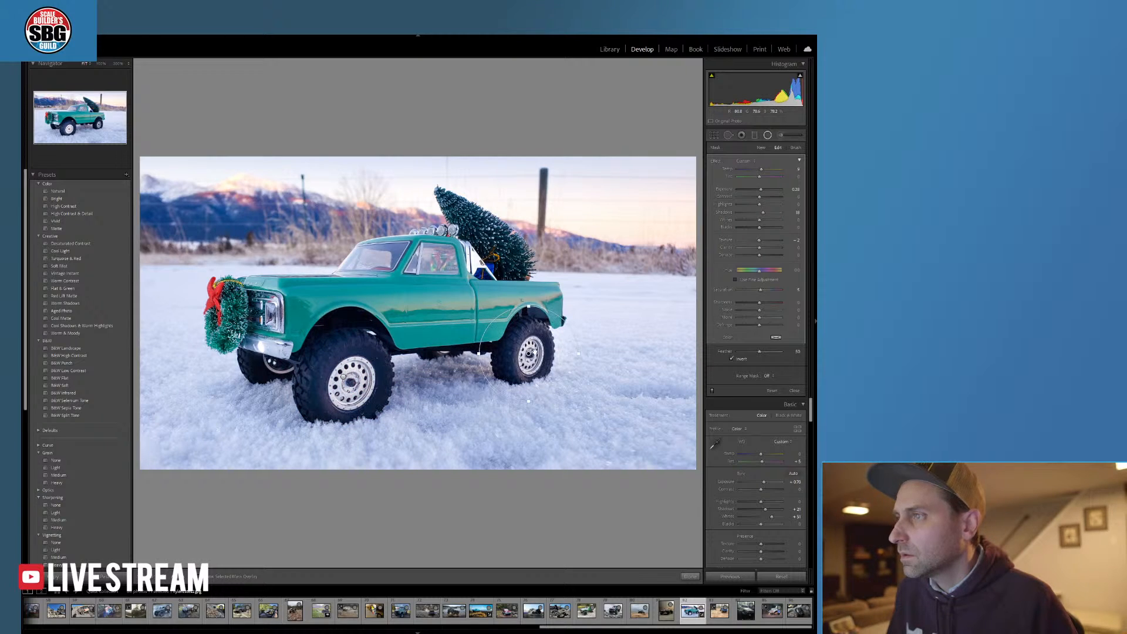
drag(528, 307, 528, 319)
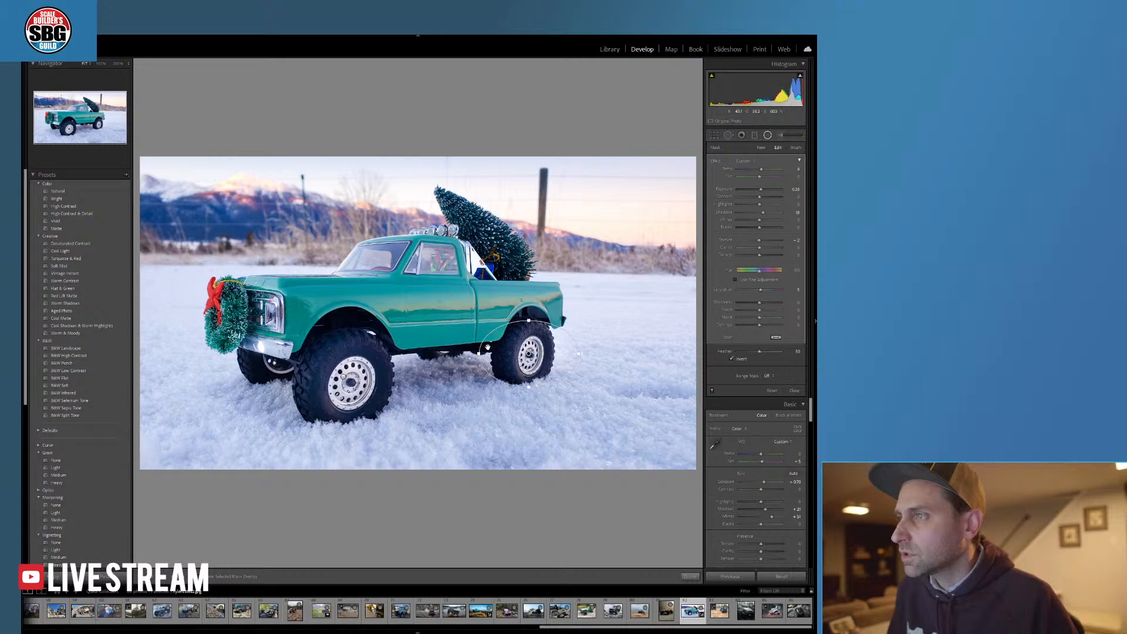
drag(478, 354, 496, 353)
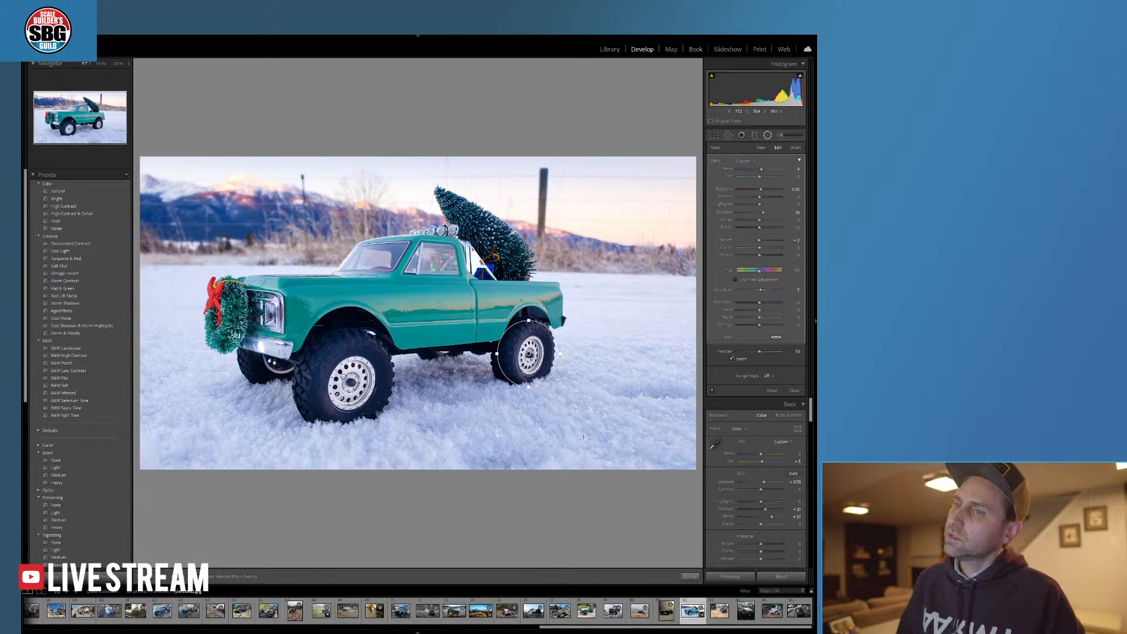
click(689, 576)
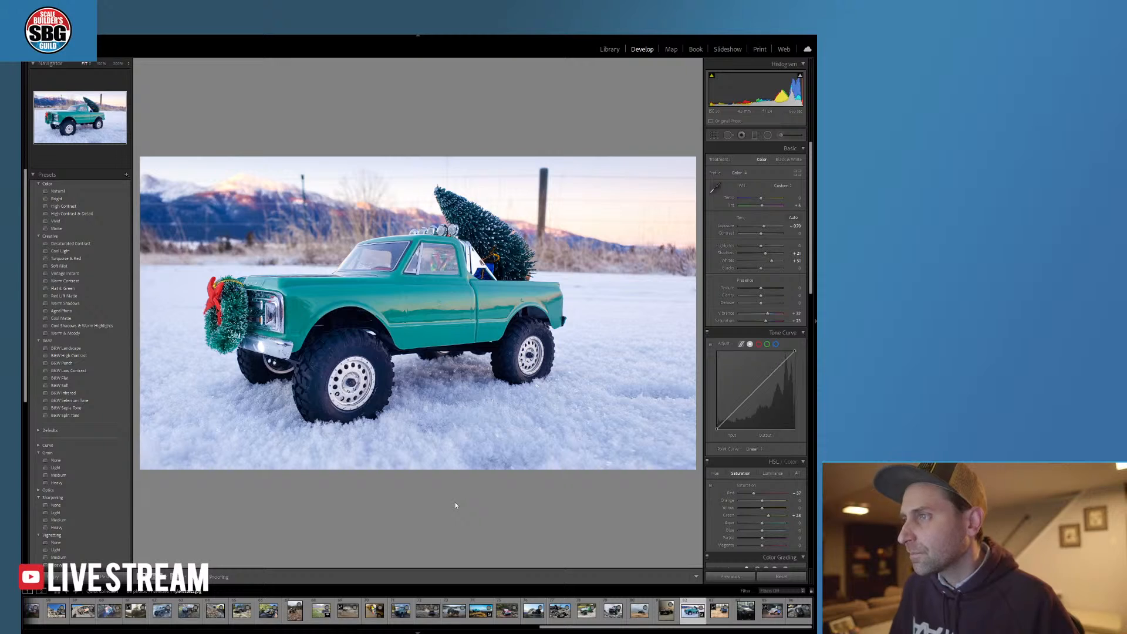
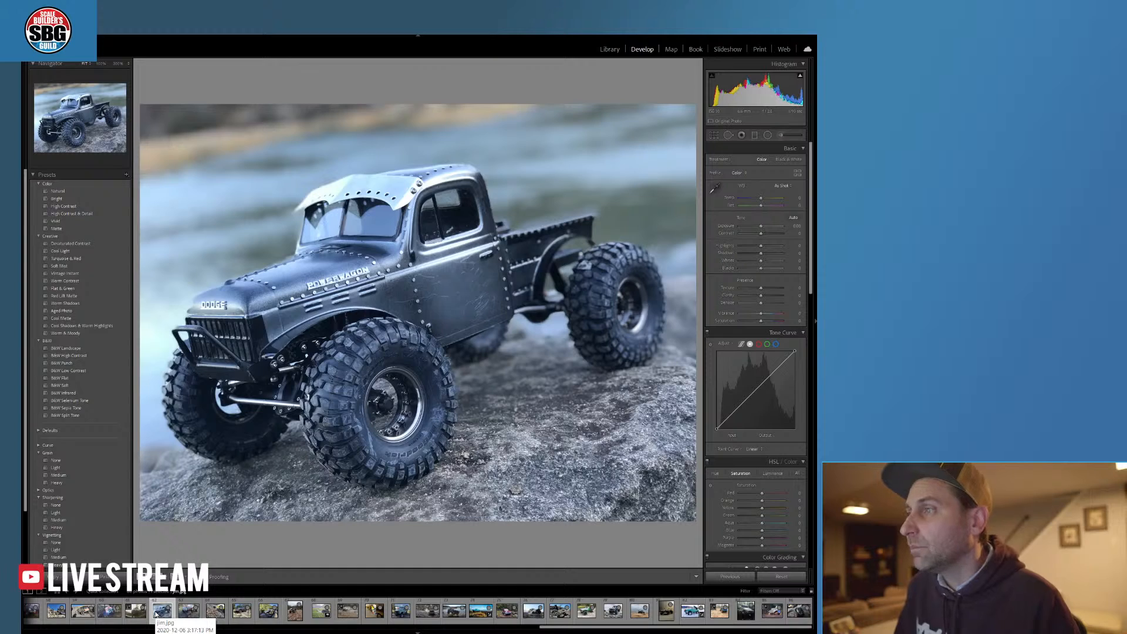
- Open the Dodge Power Wagon photo and inspect its front wheel up close
click(156, 613)
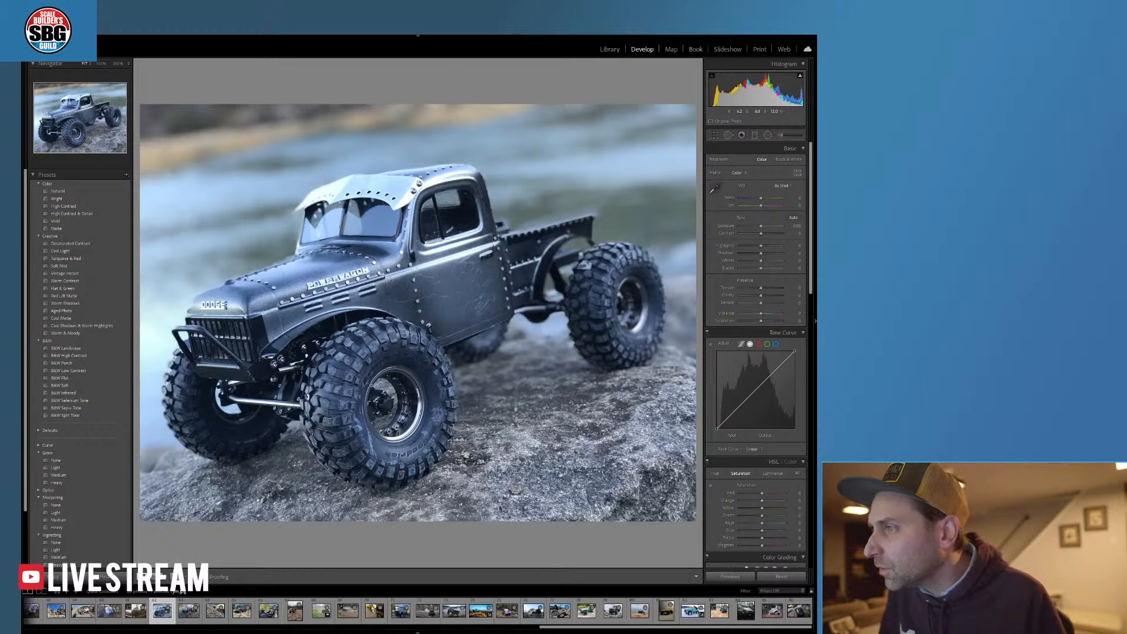
click(390, 408)
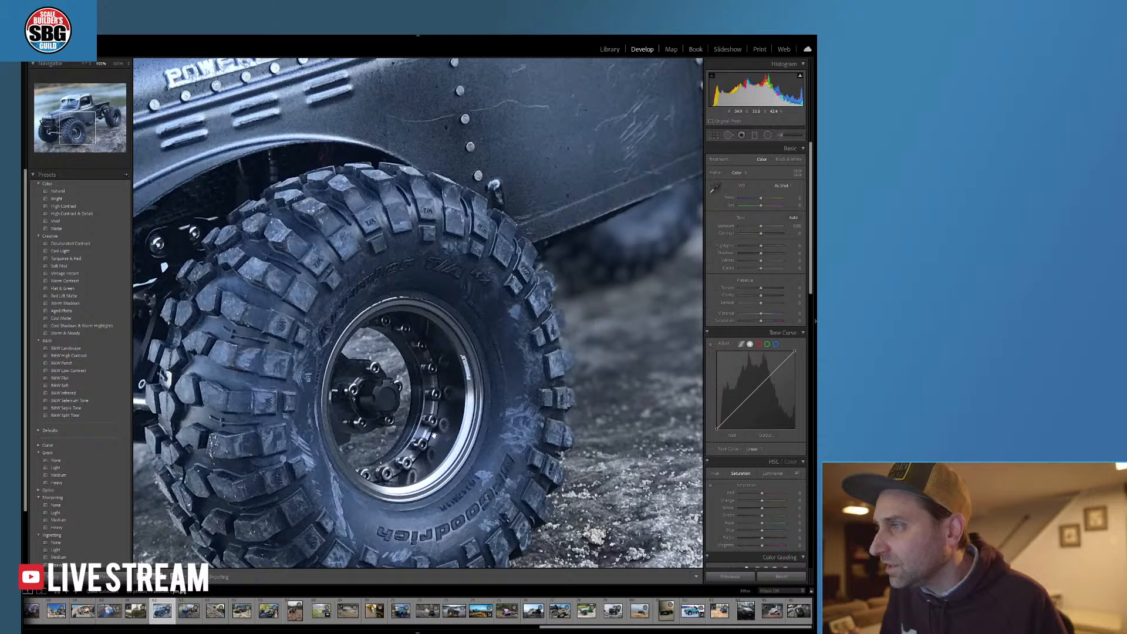
click(388, 406)
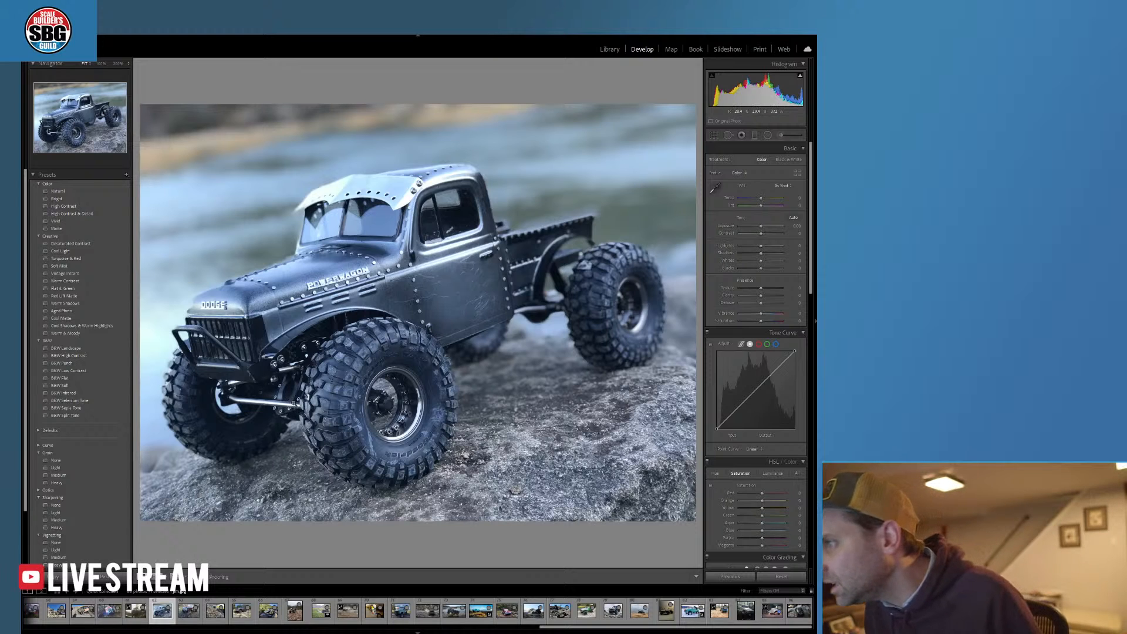
click(294, 414)
click(366, 445)
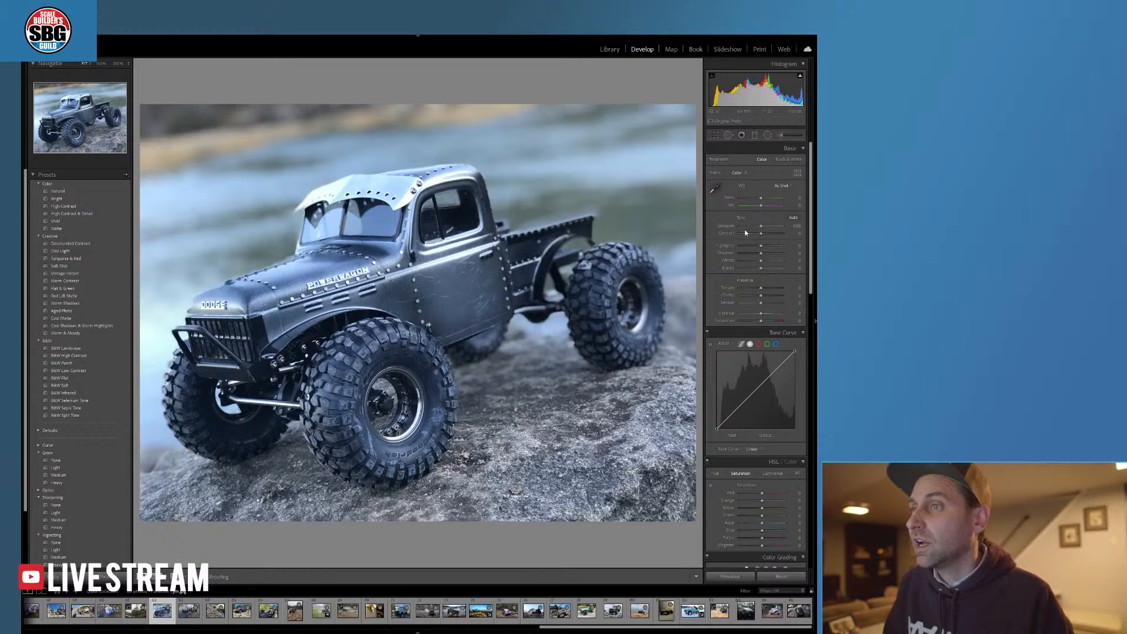
- Darken the exposure slightly, add a little contrast, cool the temperature, and lower the highlights and shadows of the Power Wagon photo
drag(761, 228, 765, 234)
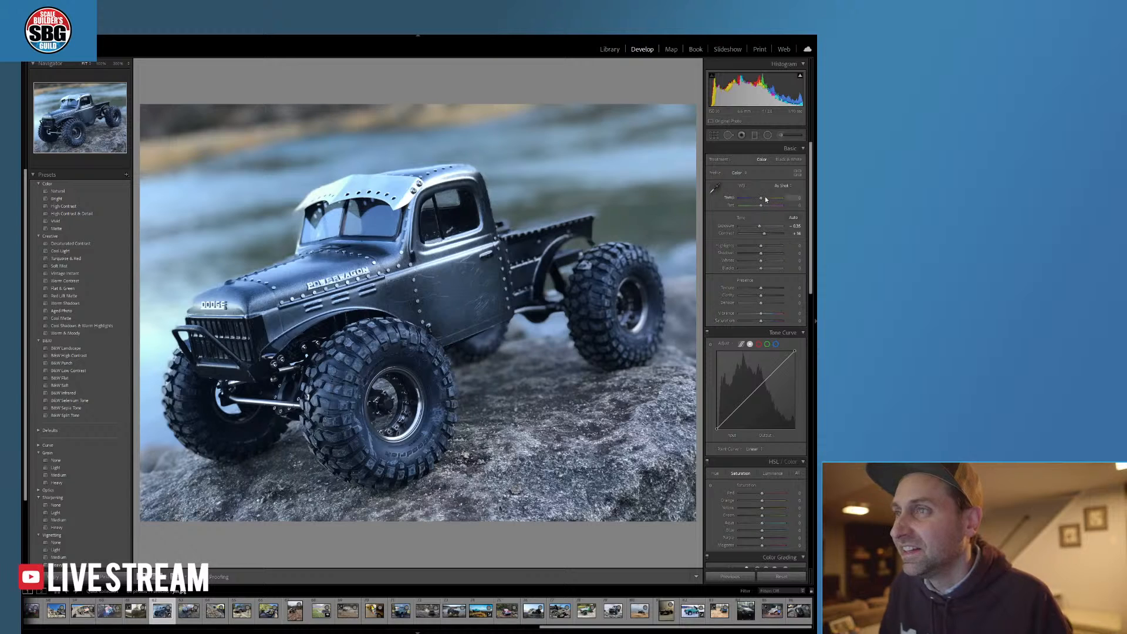
drag(760, 198, 759, 198)
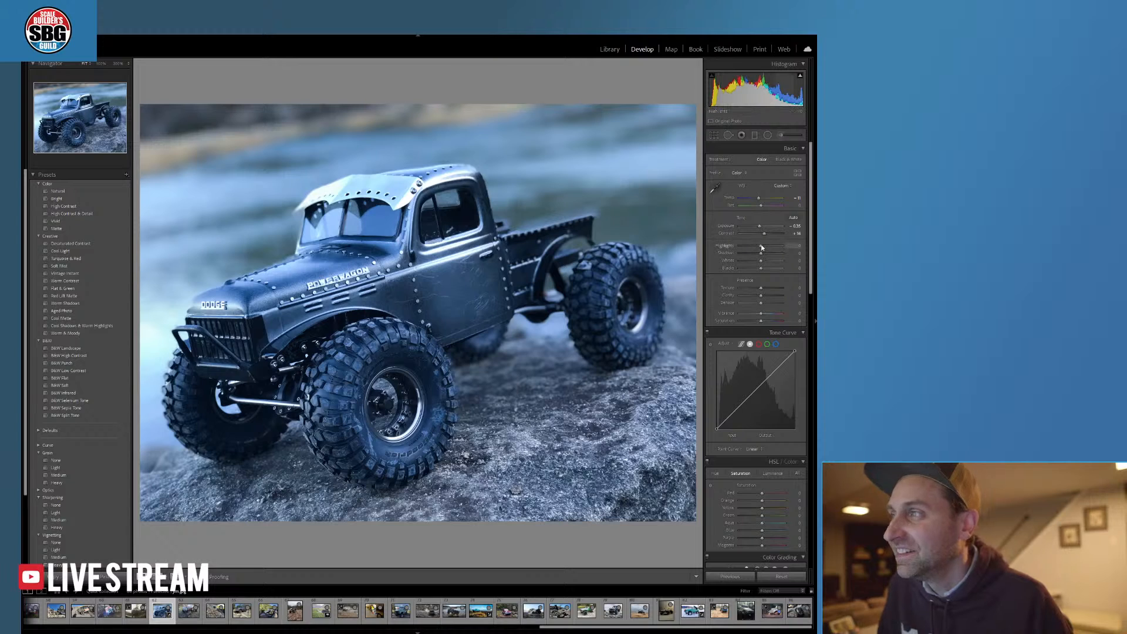
drag(760, 246, 758, 255)
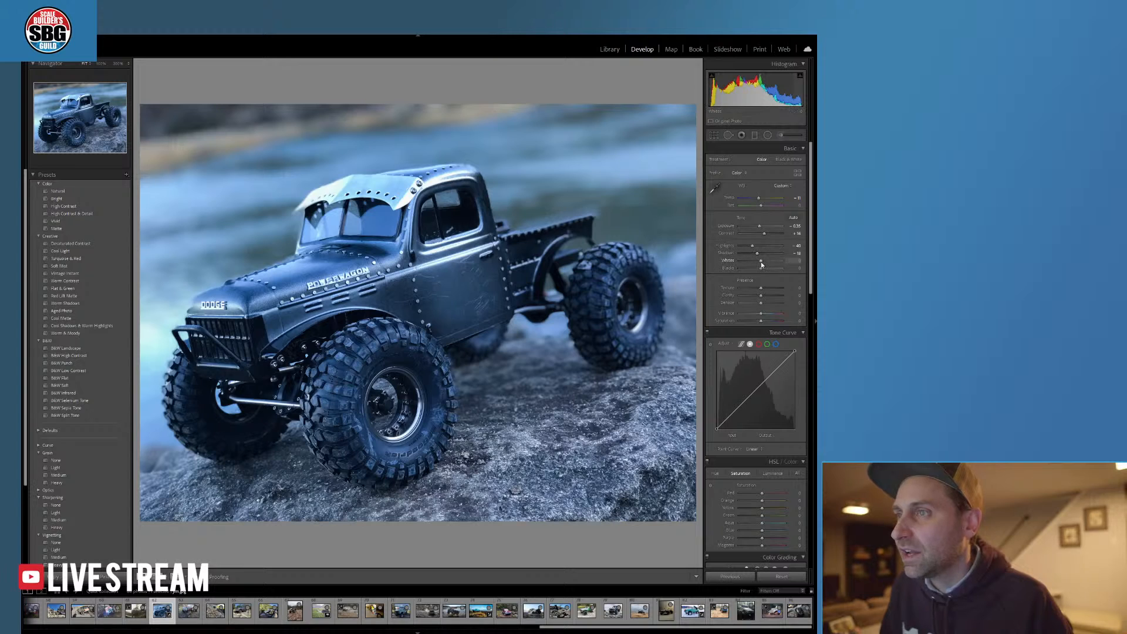
- Lower the whites and blacks somewhat and raise the texture and clarity strongly
drag(761, 261, 760, 271)
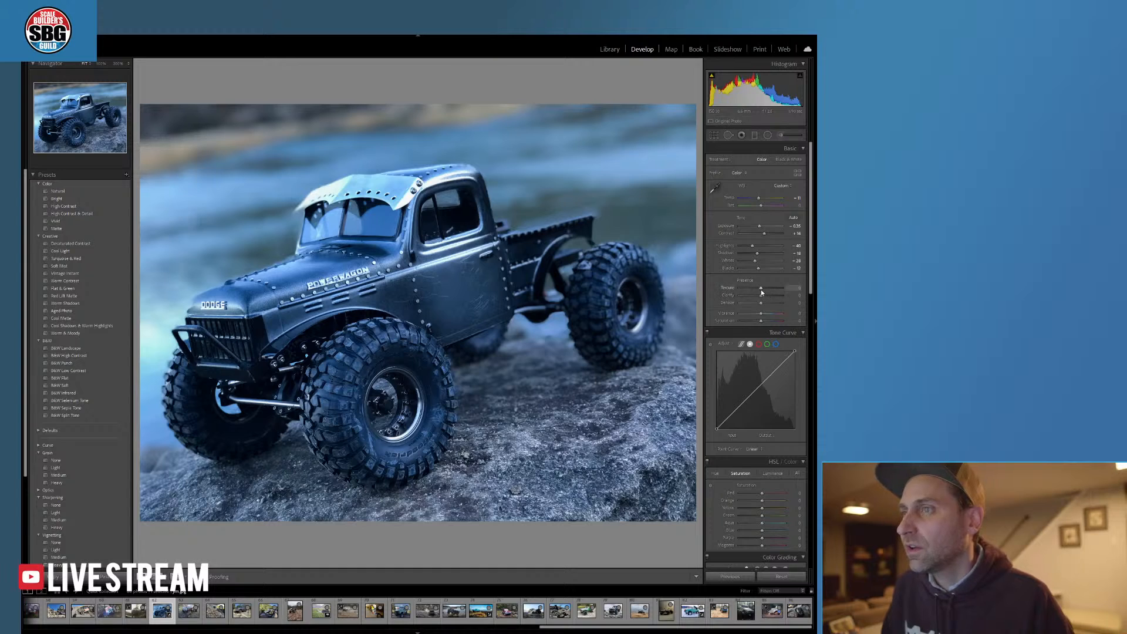
drag(760, 289, 773, 290)
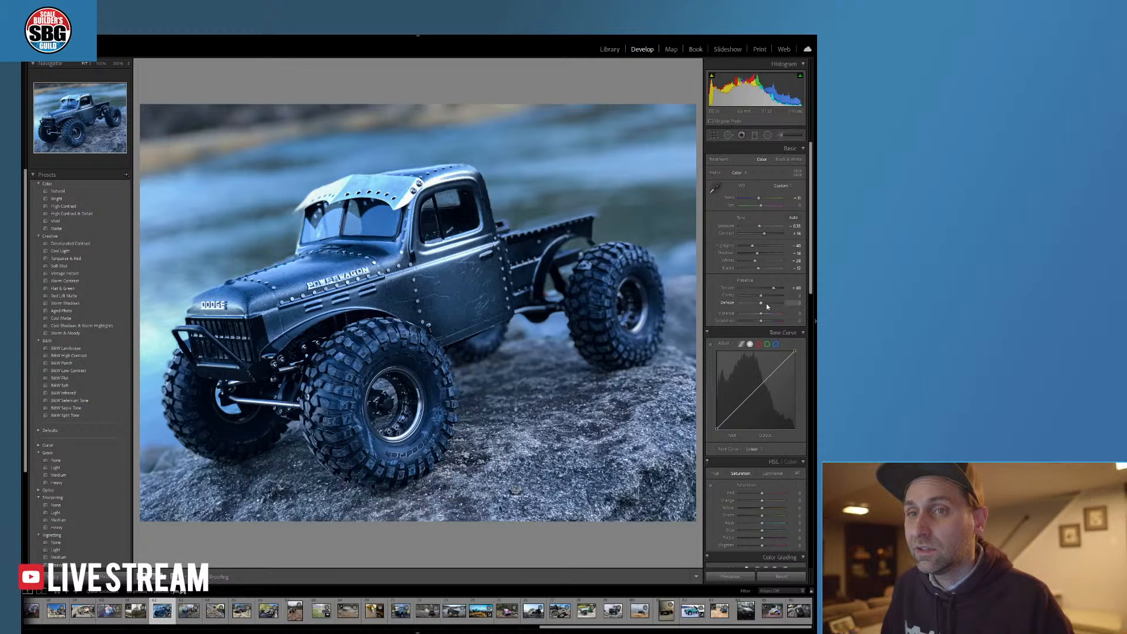
drag(763, 297, 774, 297)
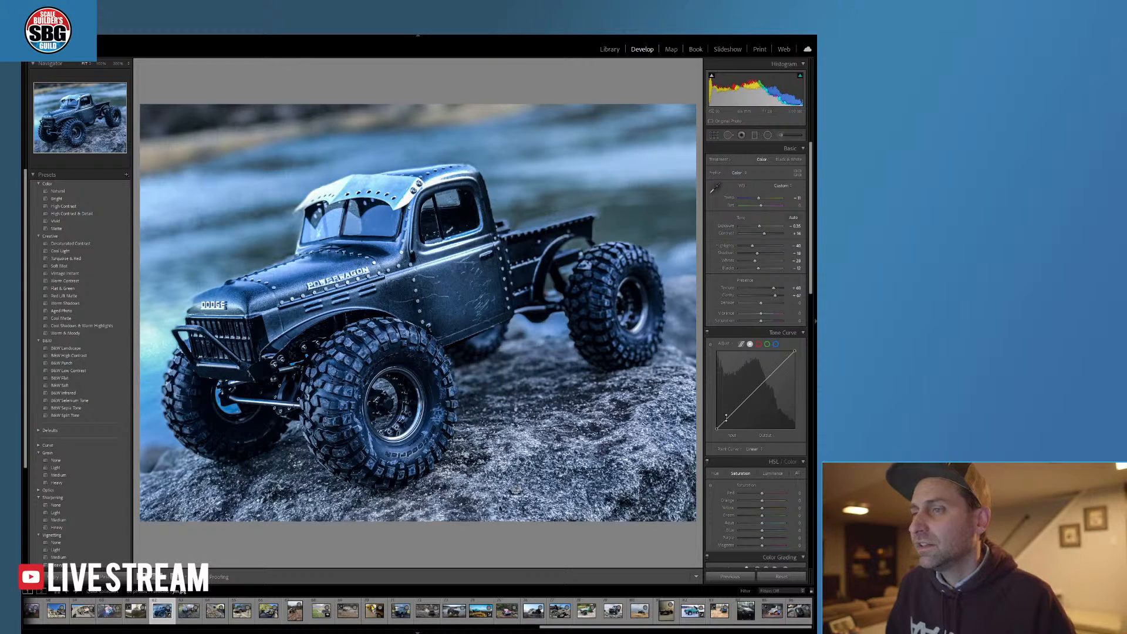
- Strongly reduce the orange and yellow saturation and shift the orange hue moderately towards red
click(716, 473)
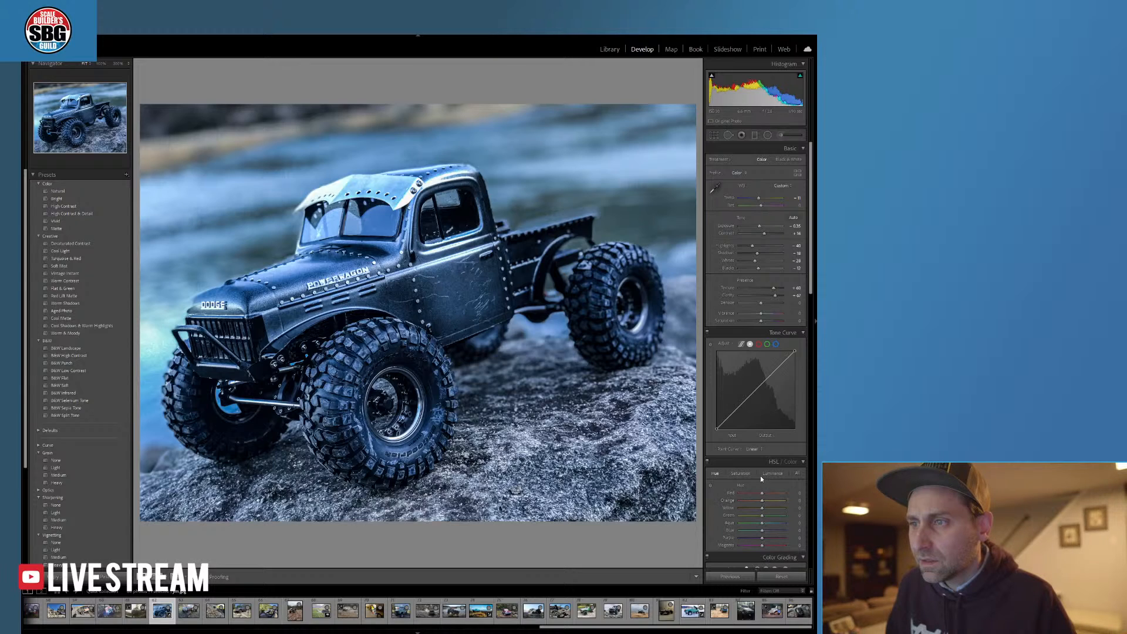
click(740, 473)
drag(762, 503, 744, 507)
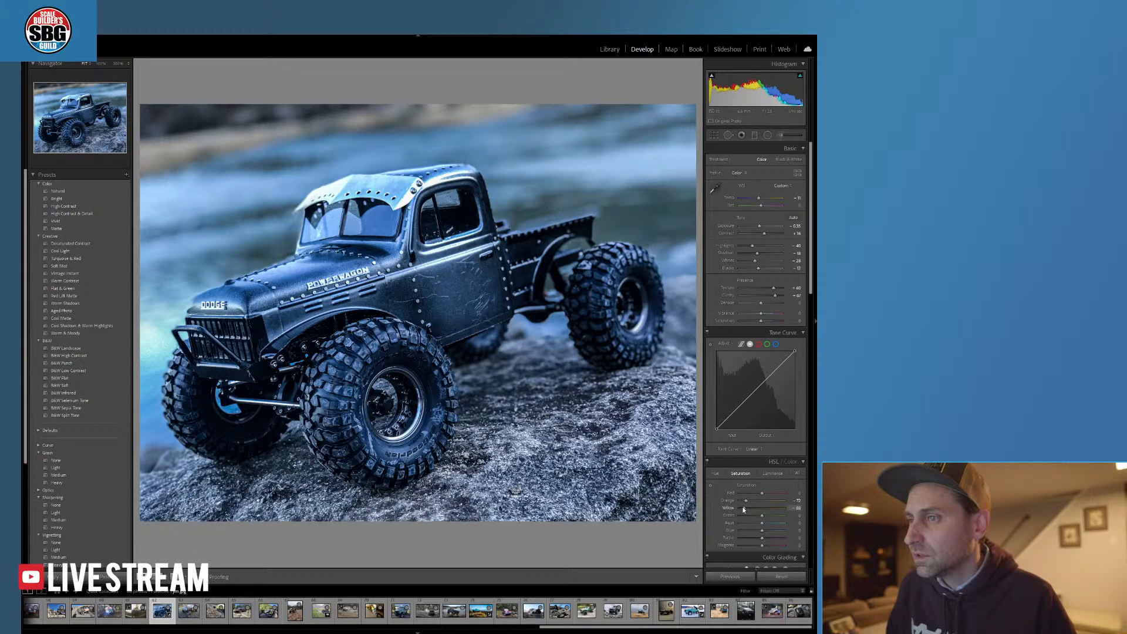
click(716, 474)
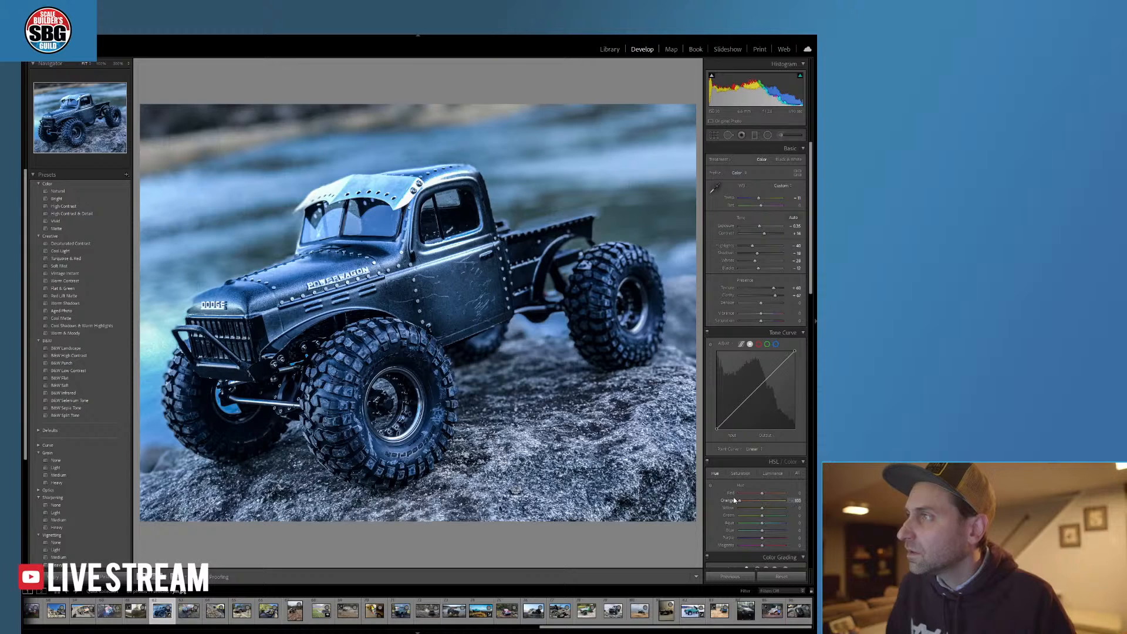
mouse_move(733, 497)
mouse_down()
mouse_move(784, 502)
mouse_move(754, 502)
mouse_up()
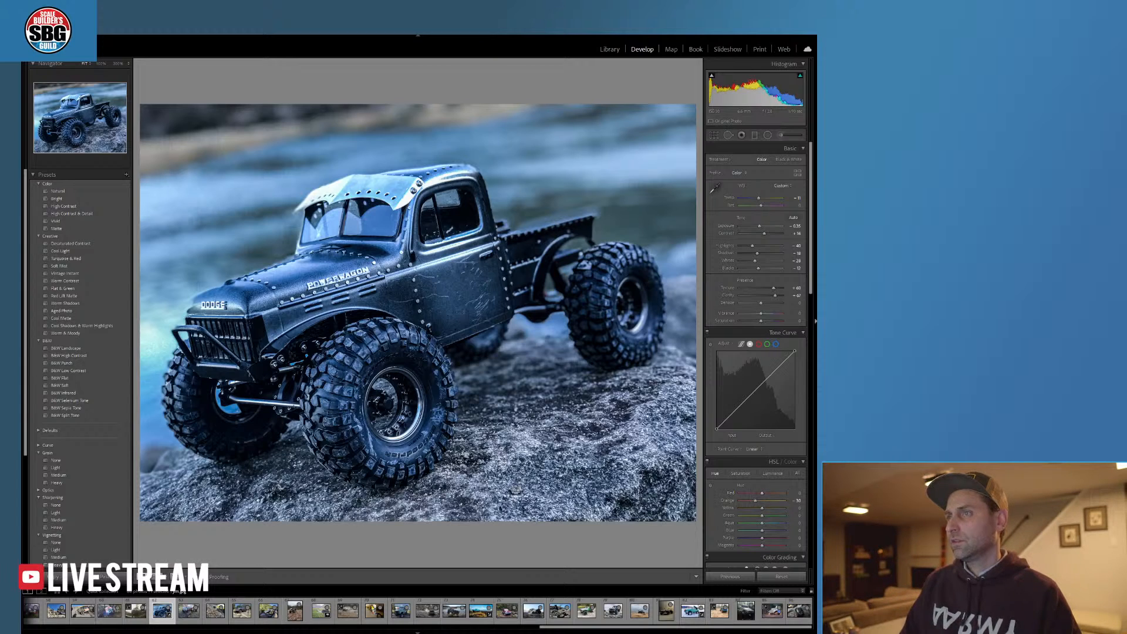
- Add a tilted graduated filter over the blurred background along the photo's upper edge, with a cooler temperature and slightly reduced saturation
key(m)
drag(251, 169, 246, 131)
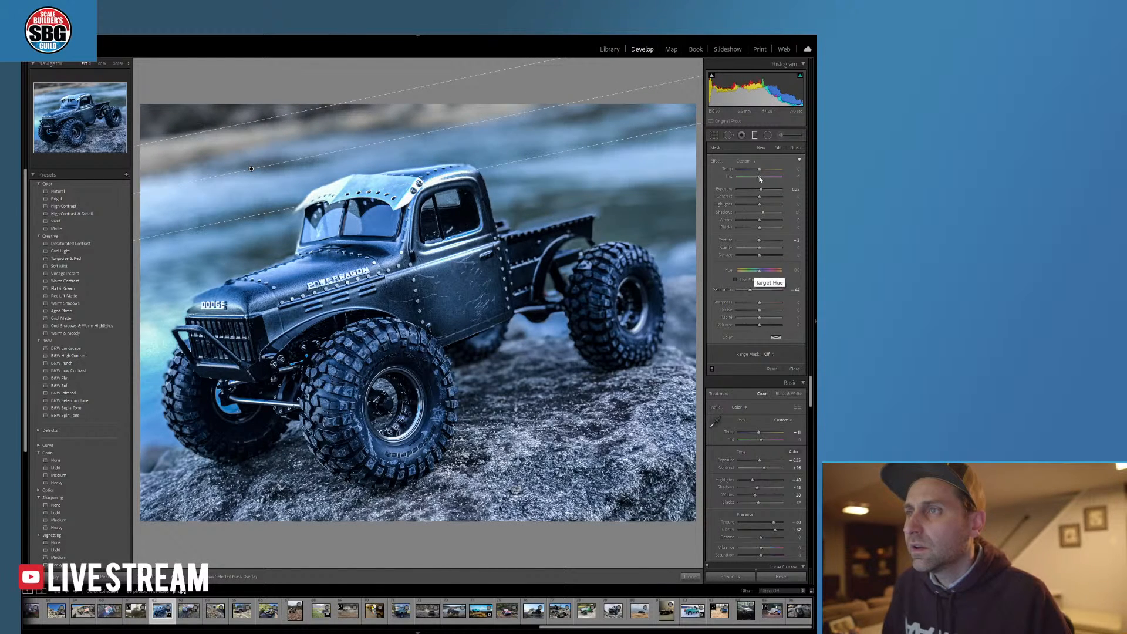
drag(760, 168, 739, 169)
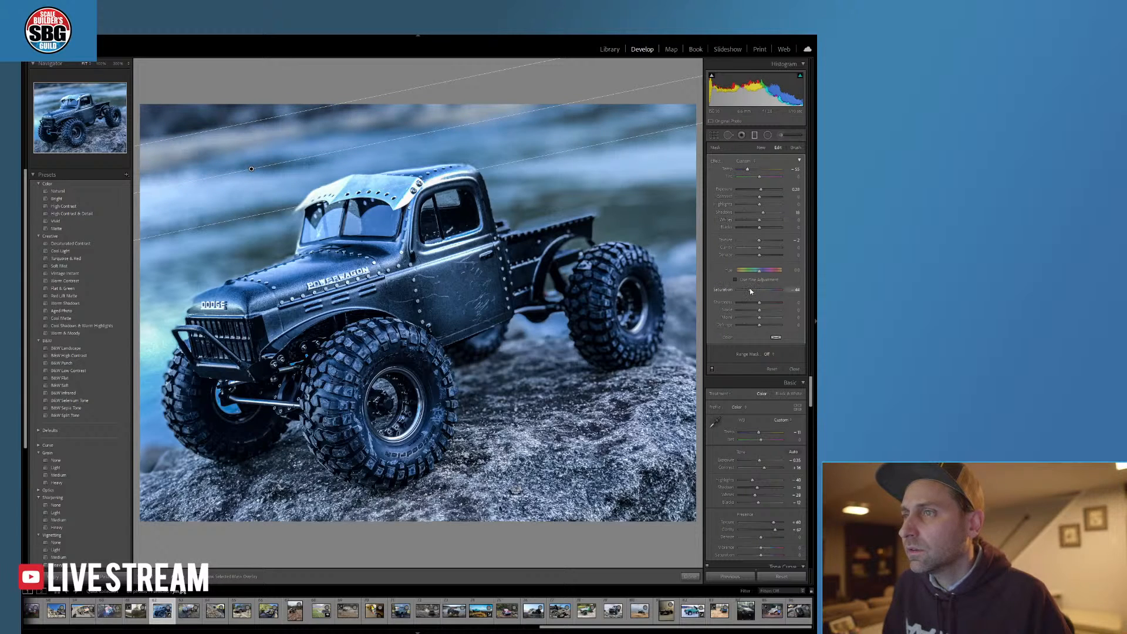
drag(750, 289, 763, 289)
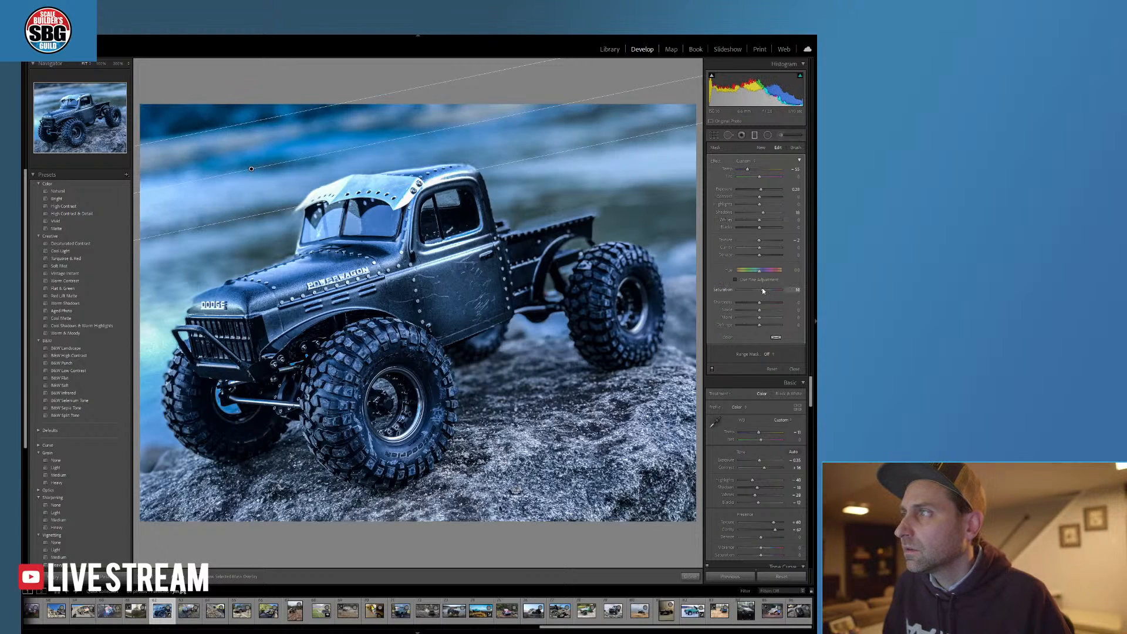
click(755, 168)
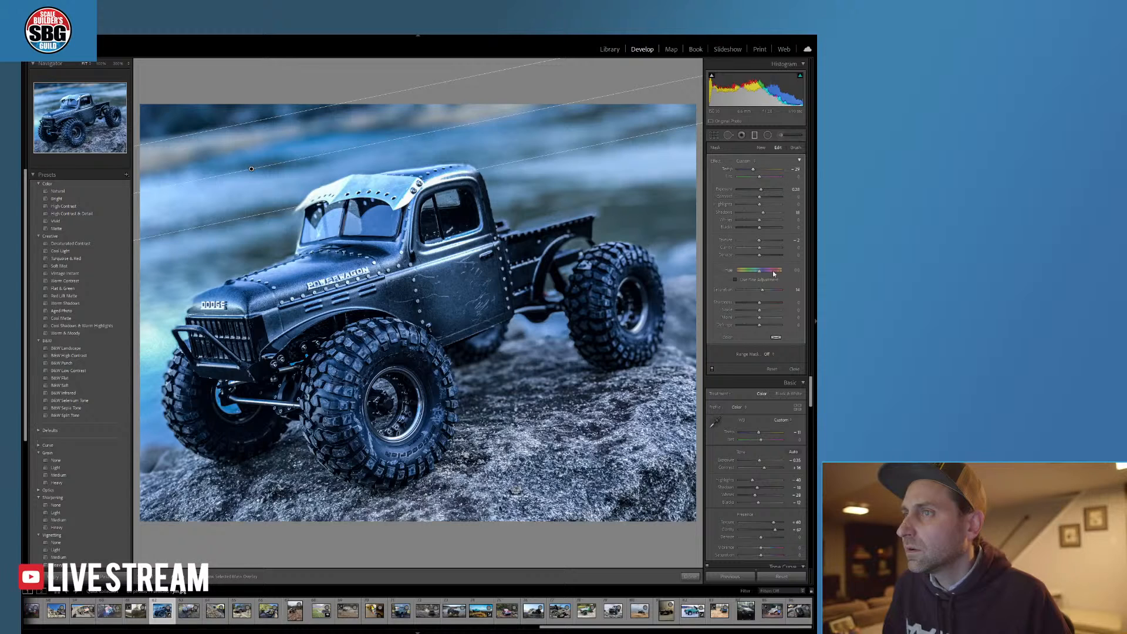
click(753, 290)
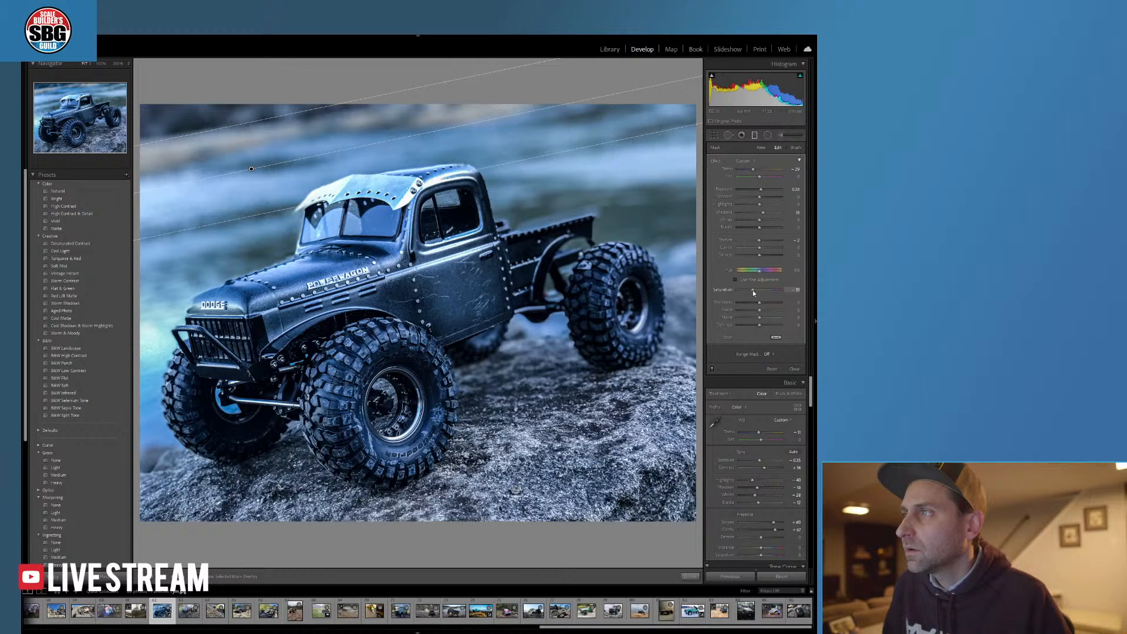
mouse_move(251, 169)
mouse_down()
mouse_move(240, 135)
mouse_move(249, 153)
mouse_up()
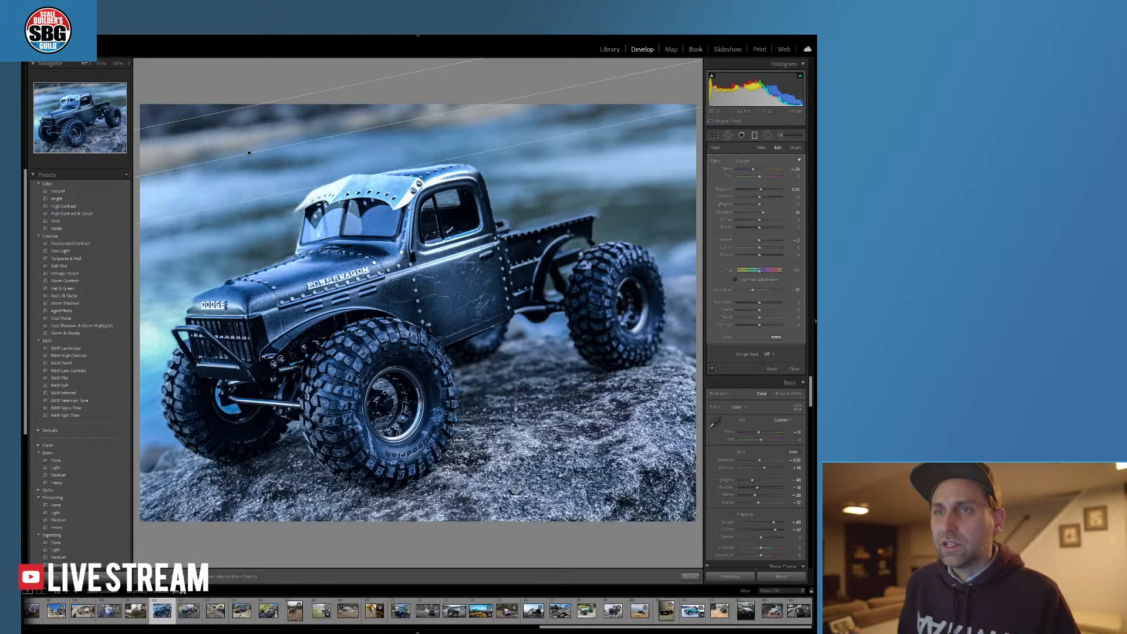
click(690, 576)
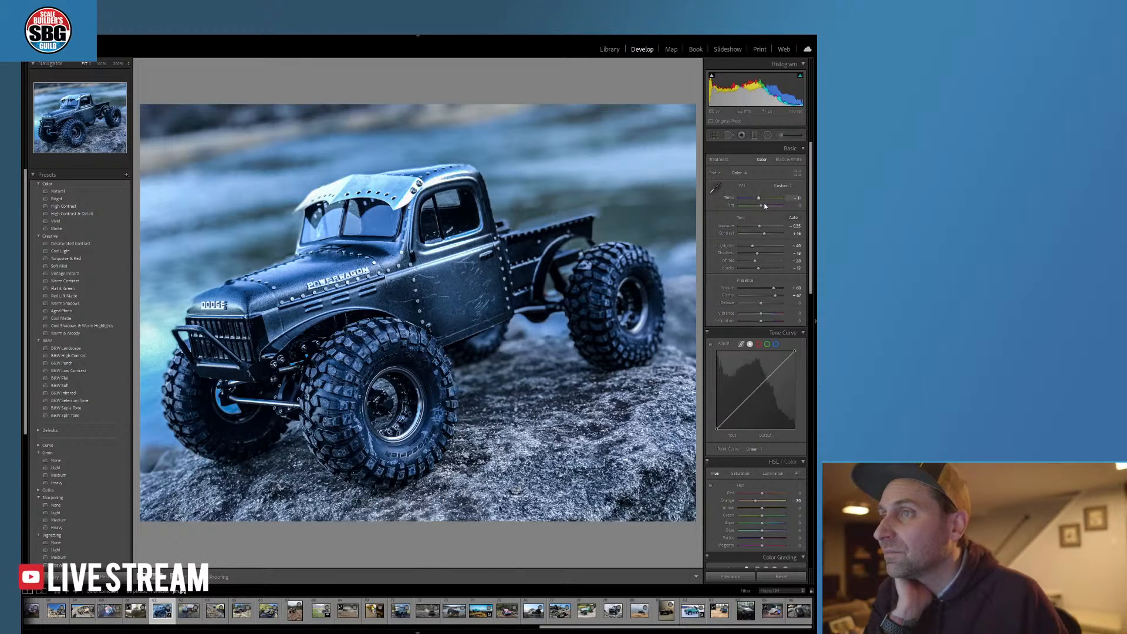
- Tint the photo's shadows towards purple with Color Grading
drag(809, 249, 815, 317)
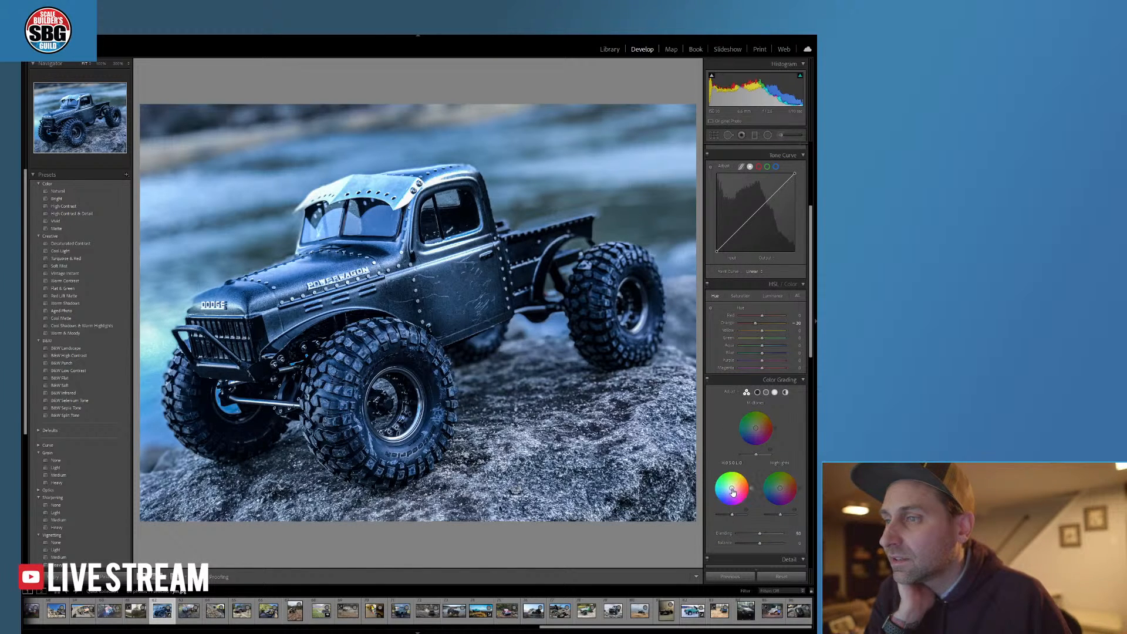
drag(732, 488, 734, 494)
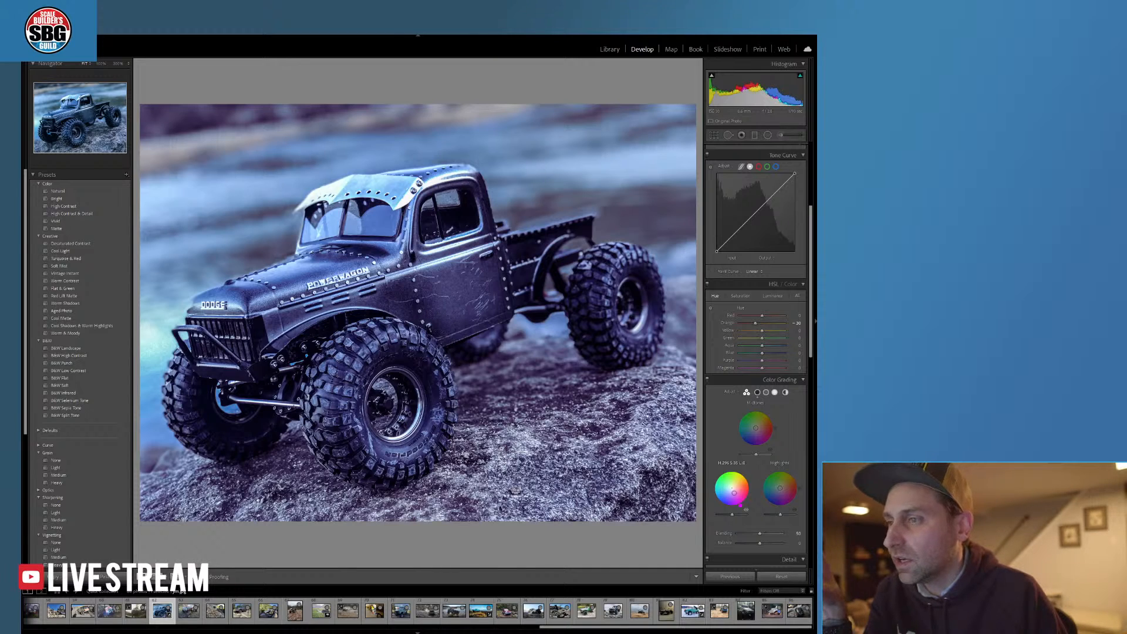
- Fine-tune the purple shadow tint of the Dodge truck photo in Color Grading
drag(734, 493, 733, 492)
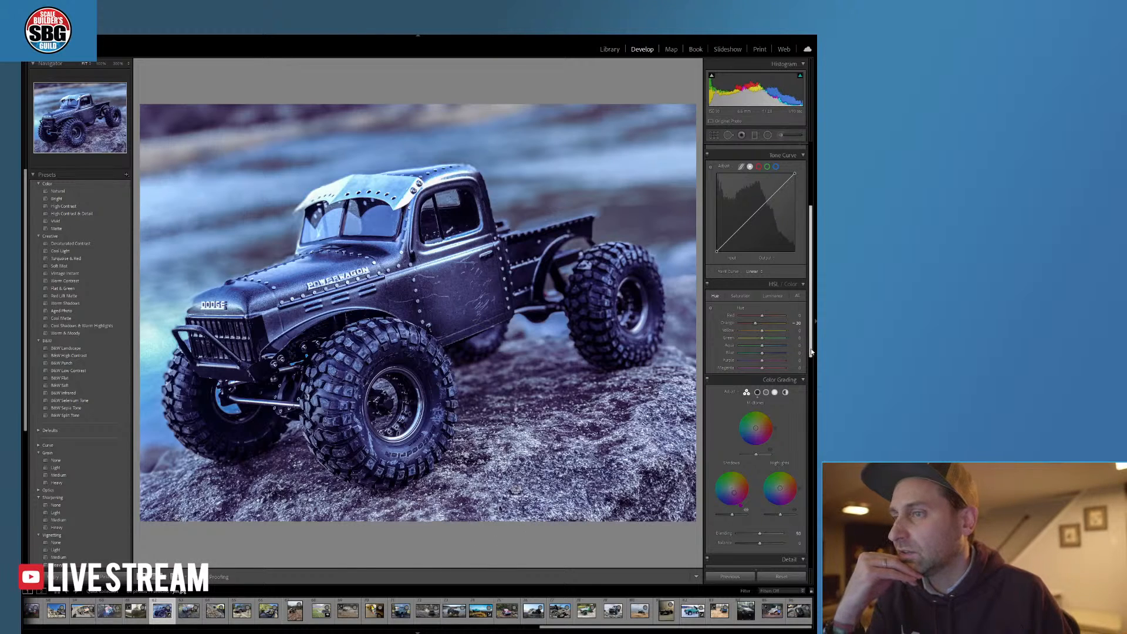
scroll(810, 351, up, 3)
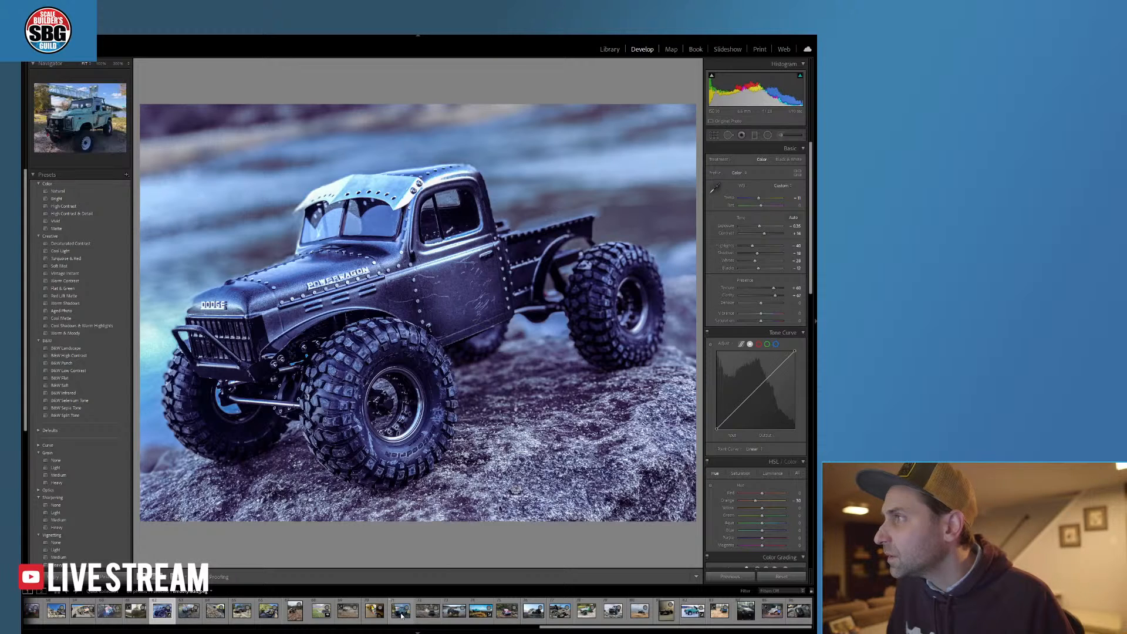
- On the photo of the cream 4Runner splashing through water, lower the exposure slightly, brighten the highlights and shadows, and raise the texture and clarity
click(349, 612)
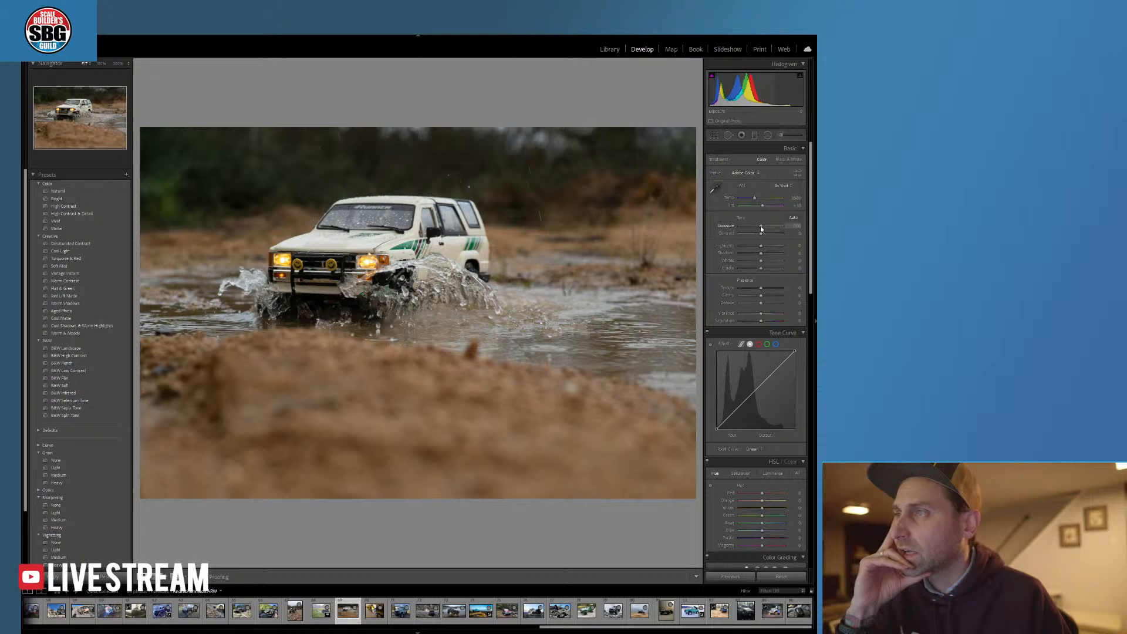
drag(762, 228, 774, 246)
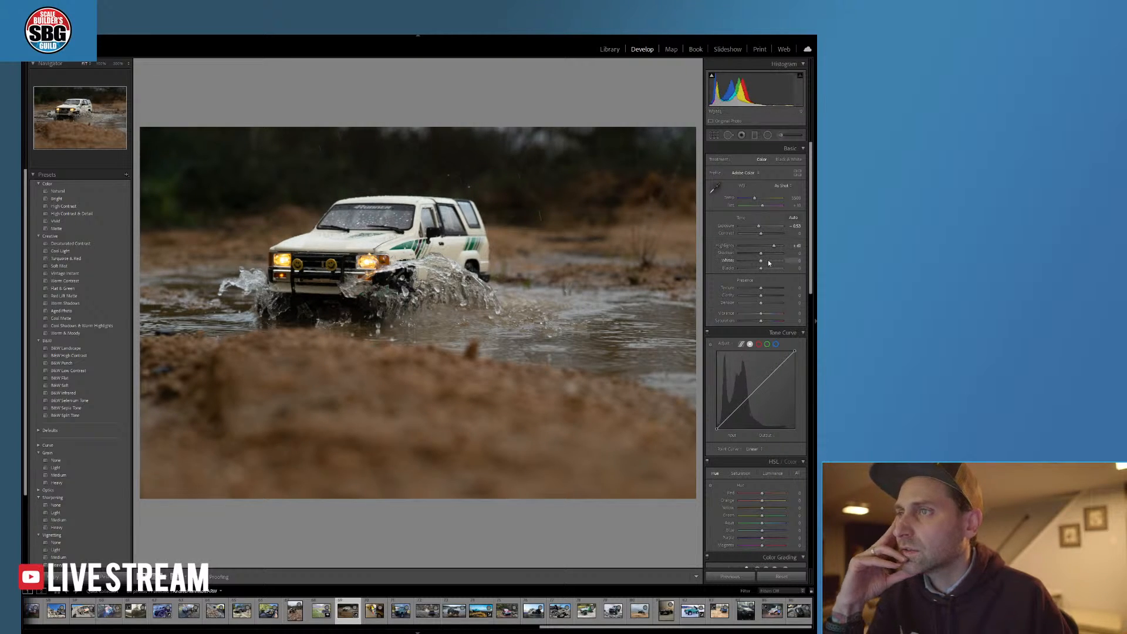
drag(760, 253, 769, 255)
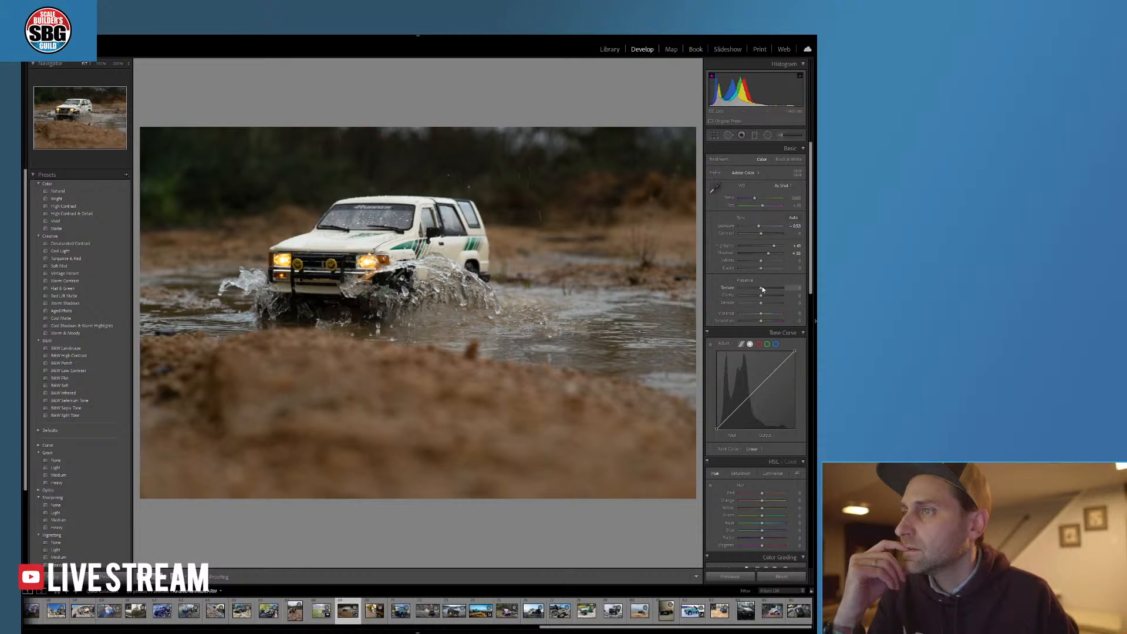
drag(763, 289, 761, 297)
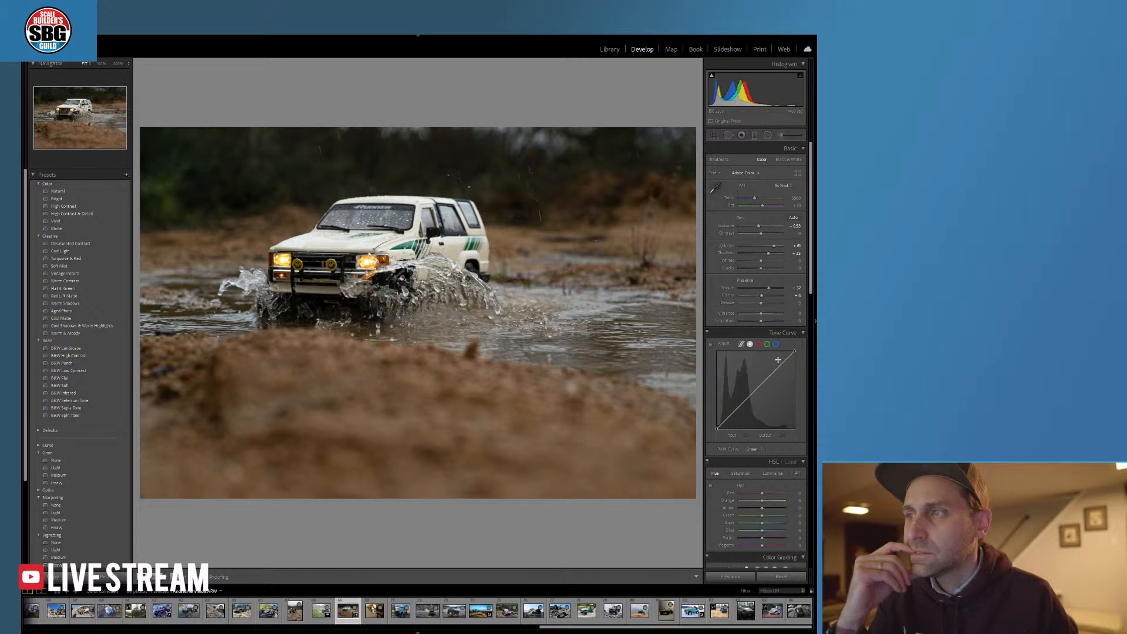
- Brush a local adjustment over the water and splashes with strongly raised texture and slightly raised clarity
click(781, 135)
scroll(641, 335, down, 8)
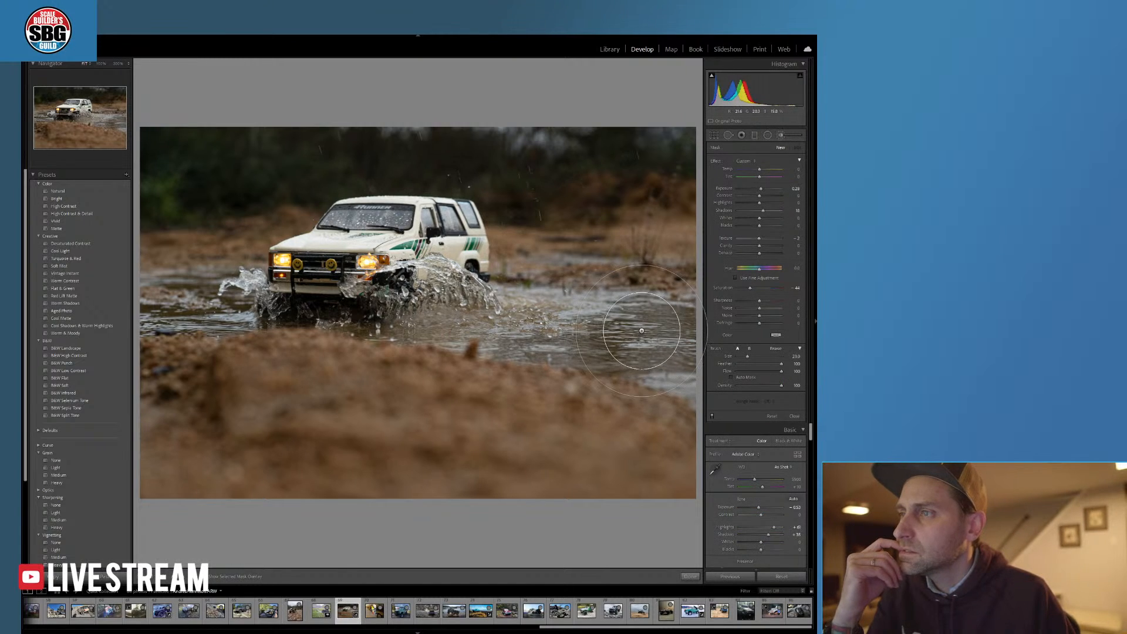
mouse_move(668, 335)
mouse_down()
mouse_move(467, 312)
mouse_move(438, 296)
mouse_move(429, 303)
mouse_move(465, 317)
mouse_move(246, 290)
mouse_up()
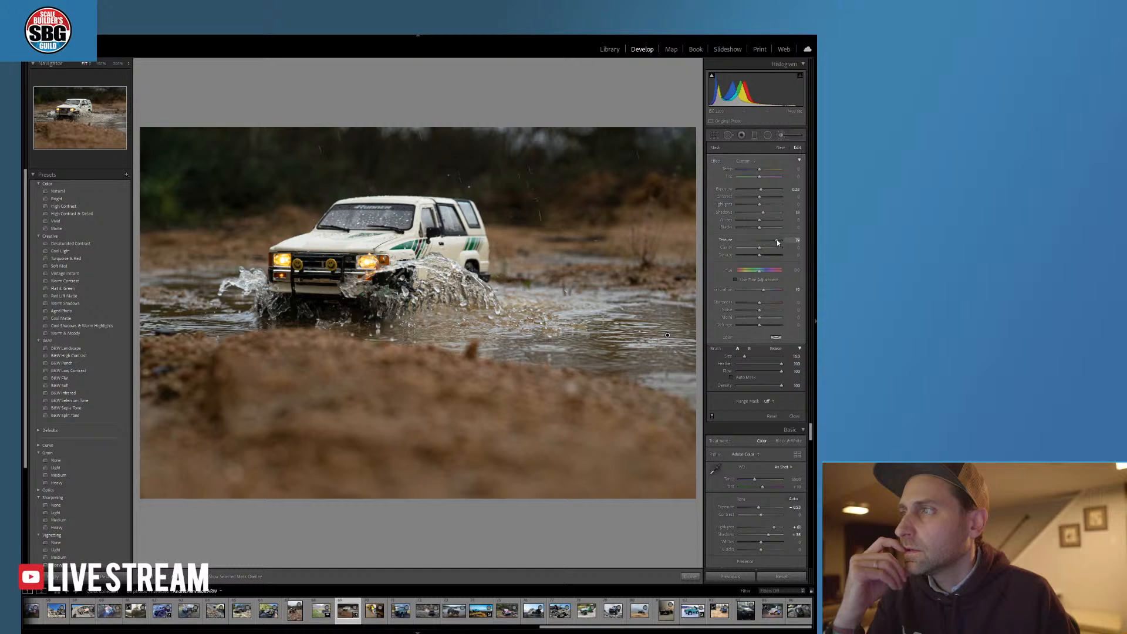
drag(762, 247, 766, 246)
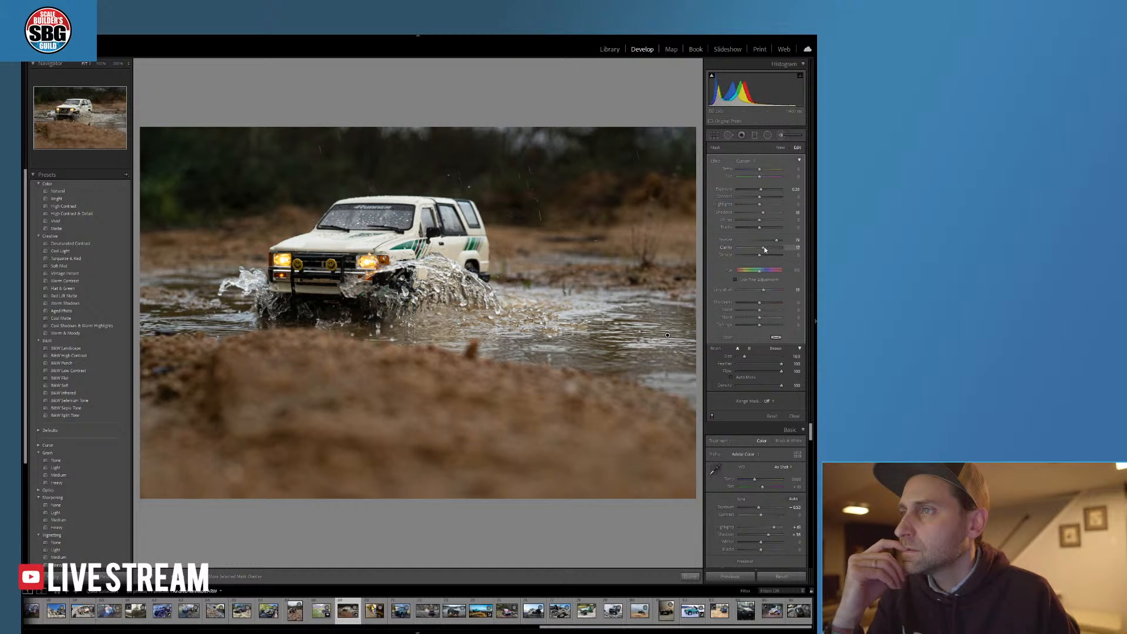
click(691, 576)
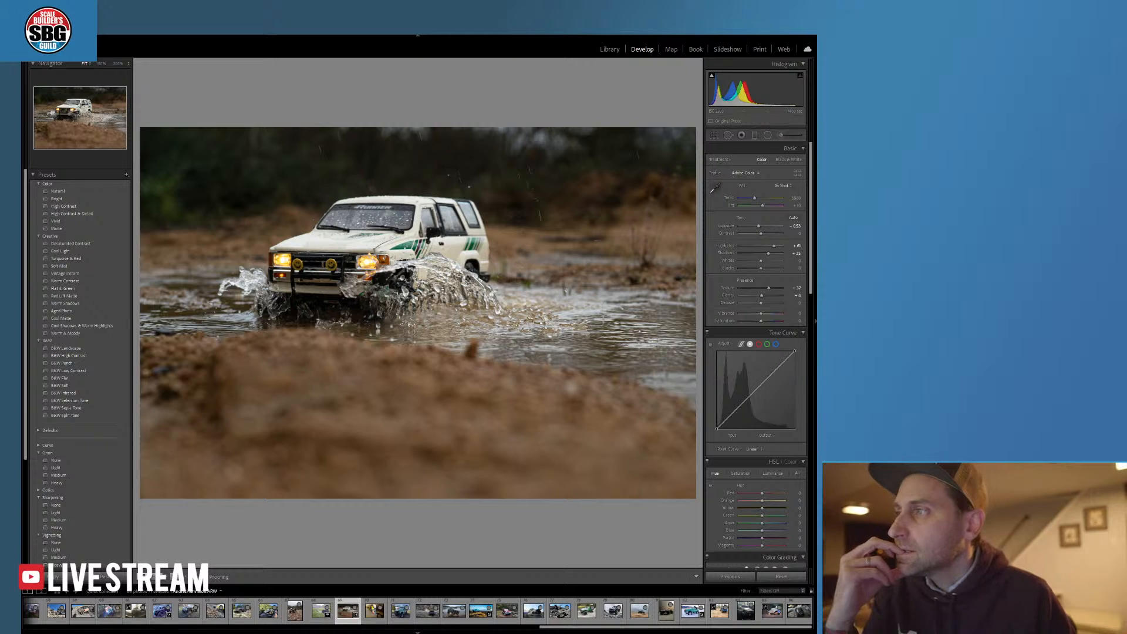
- Raise the 4Runner photo's overall saturation slightly
drag(812, 281, 810, 288)
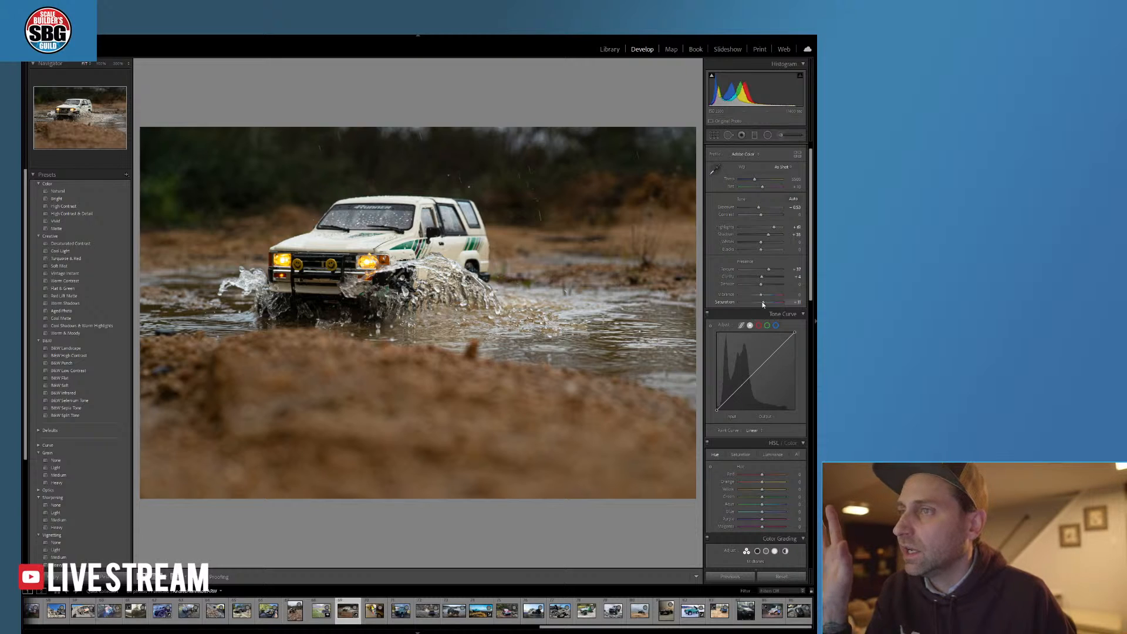
drag(763, 304, 764, 304)
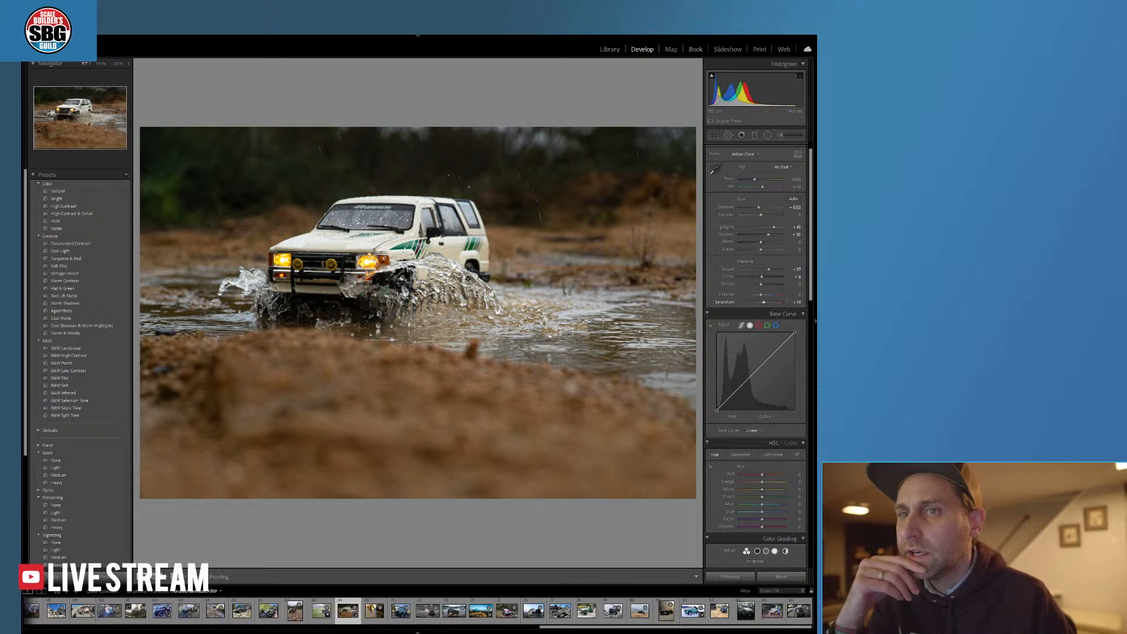
- Shift the orange hue slightly towards red and reduce the yellow saturation a little
drag(811, 224, 816, 319)
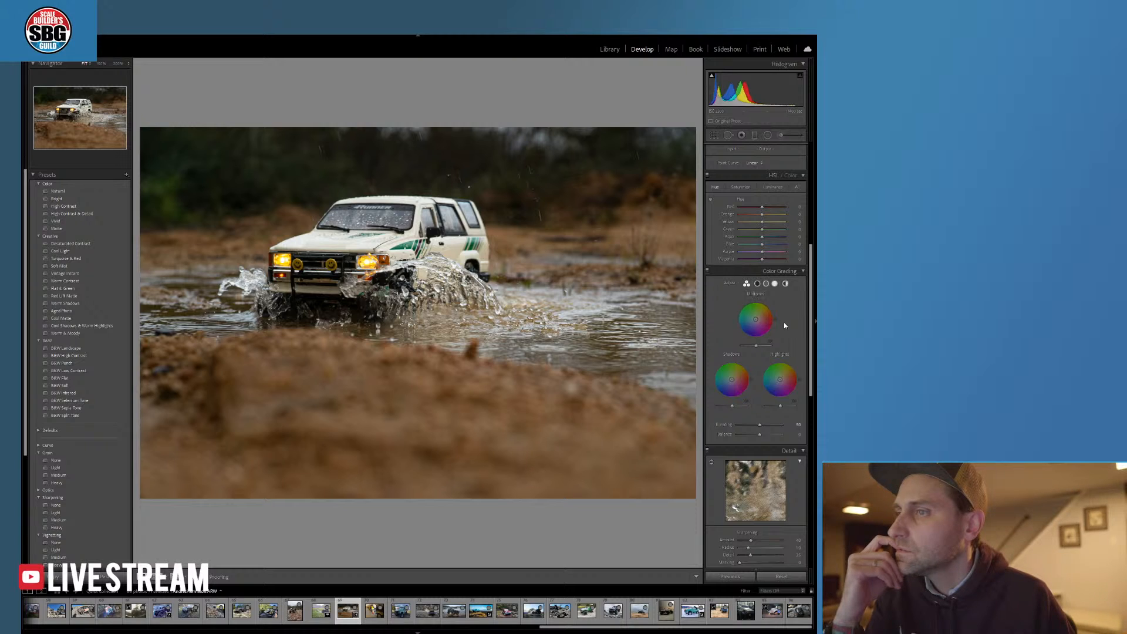
scroll(810, 307, up, 2)
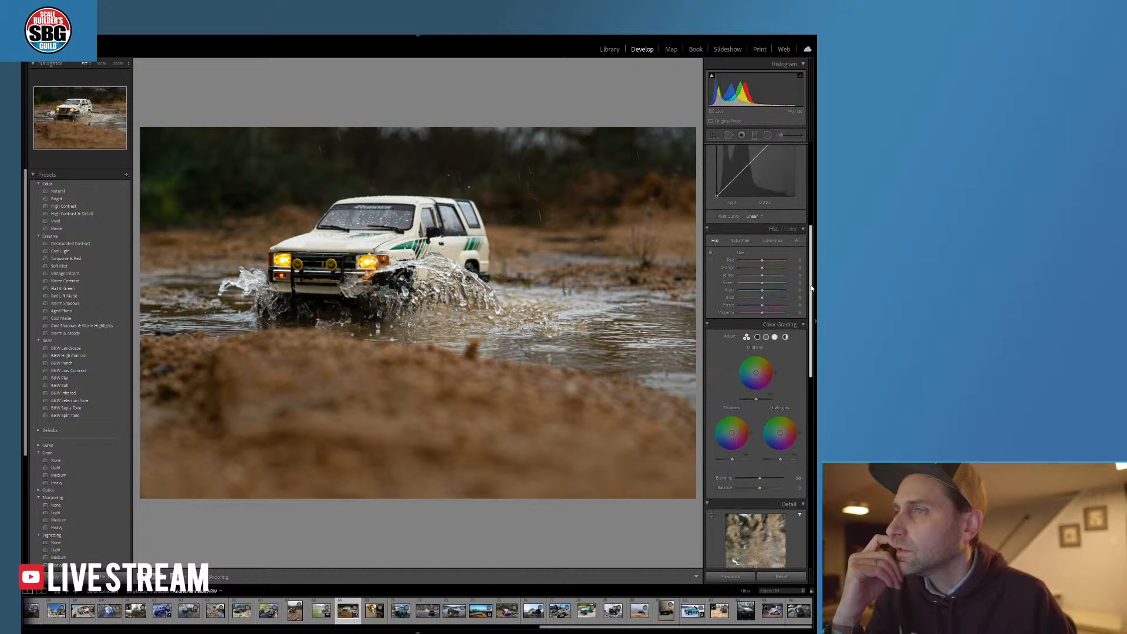
mouse_move(762, 269)
mouse_down()
mouse_move(773, 270)
mouse_move(759, 271)
mouse_up()
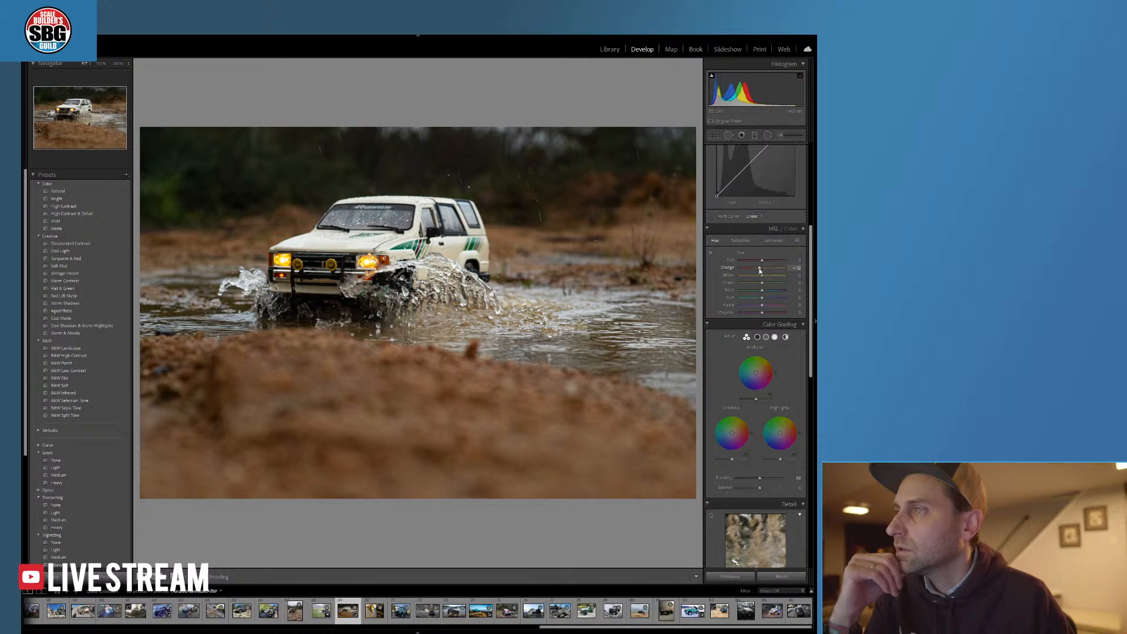
click(740, 242)
mouse_move(755, 274)
mouse_down()
mouse_move(742, 272)
mouse_move(757, 277)
mouse_up()
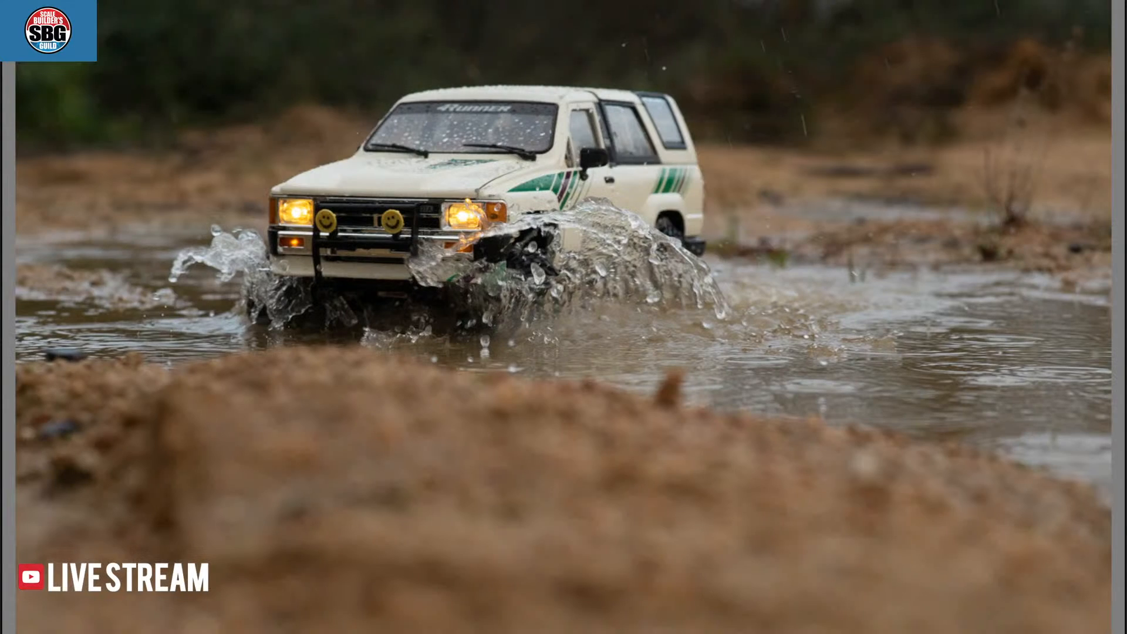
- Compare the edited 4Runner photo with its unedited version
key(backslash)
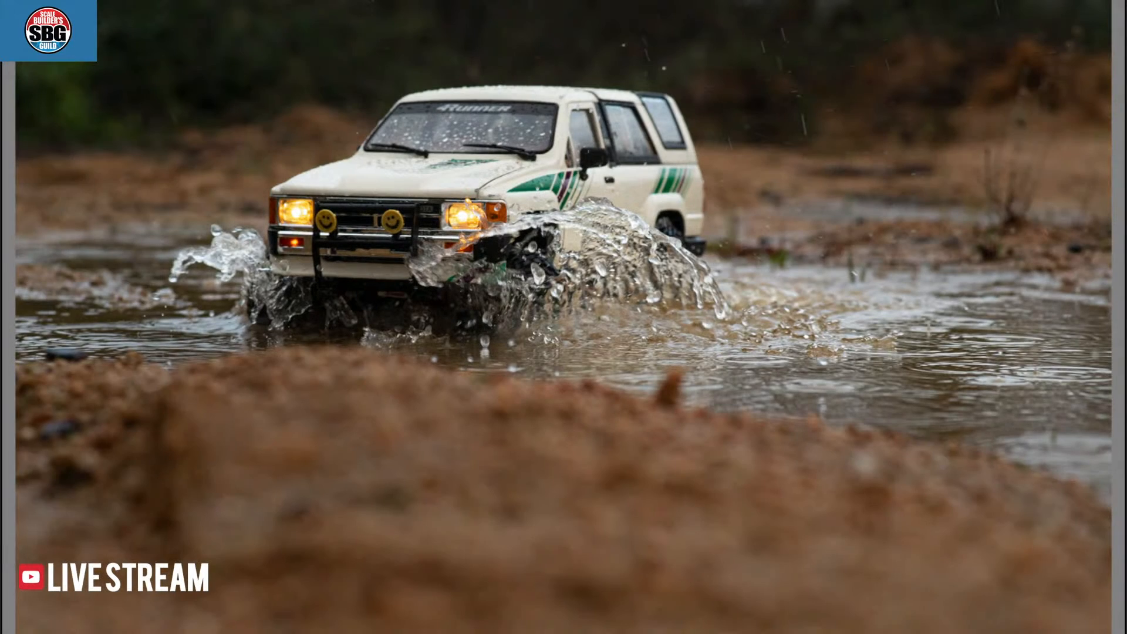
key(backslash)
key(backslash)
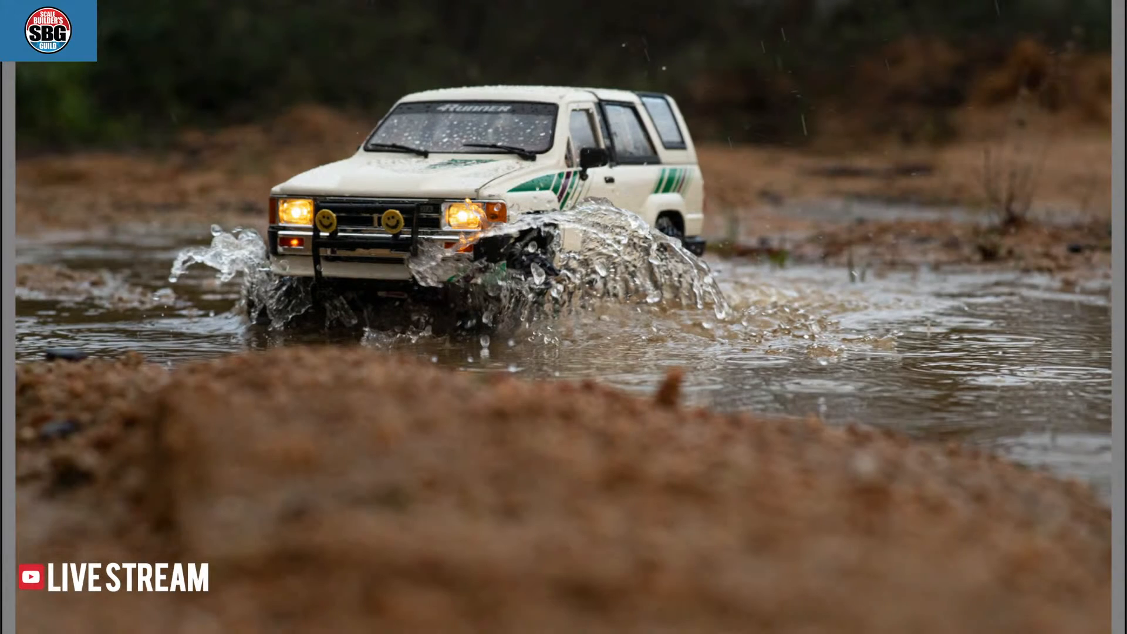
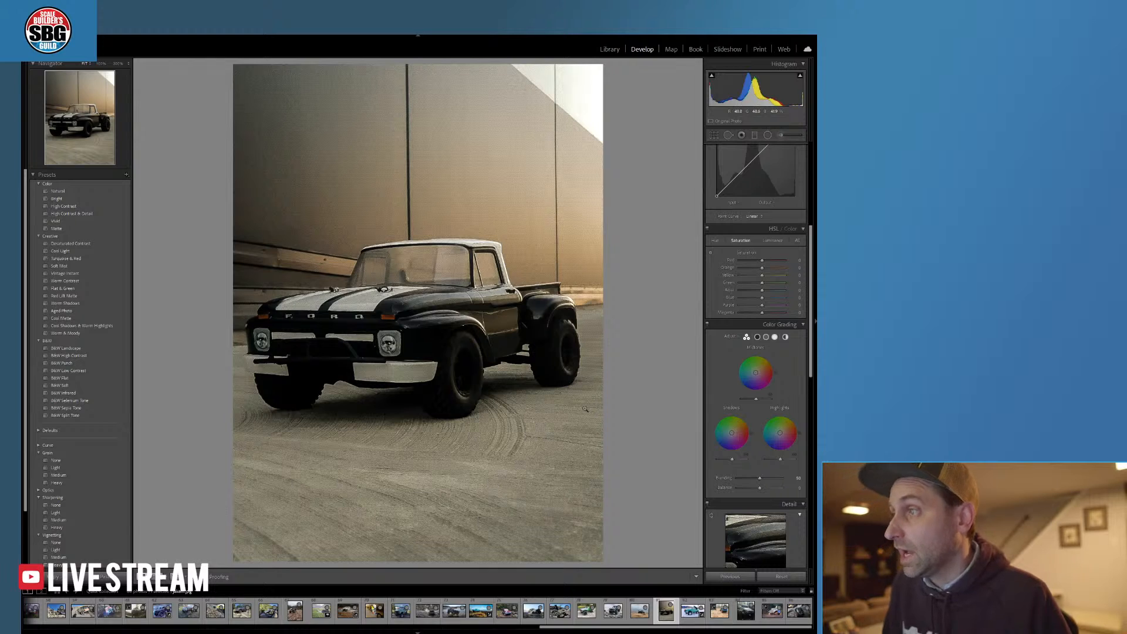
- Cool the white balance of the black Ford pickup photo clearly towards blue, raise the exposure slightly and lift the shadows
scroll(765, 310, up, 3)
scroll(766, 309, up, 2)
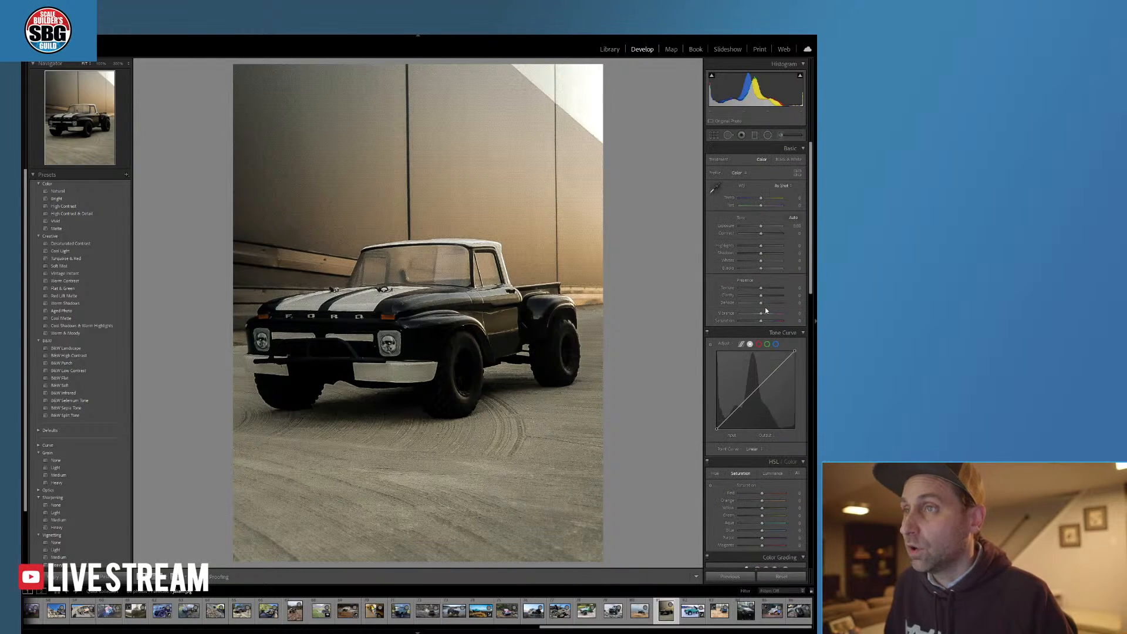
drag(762, 200, 754, 200)
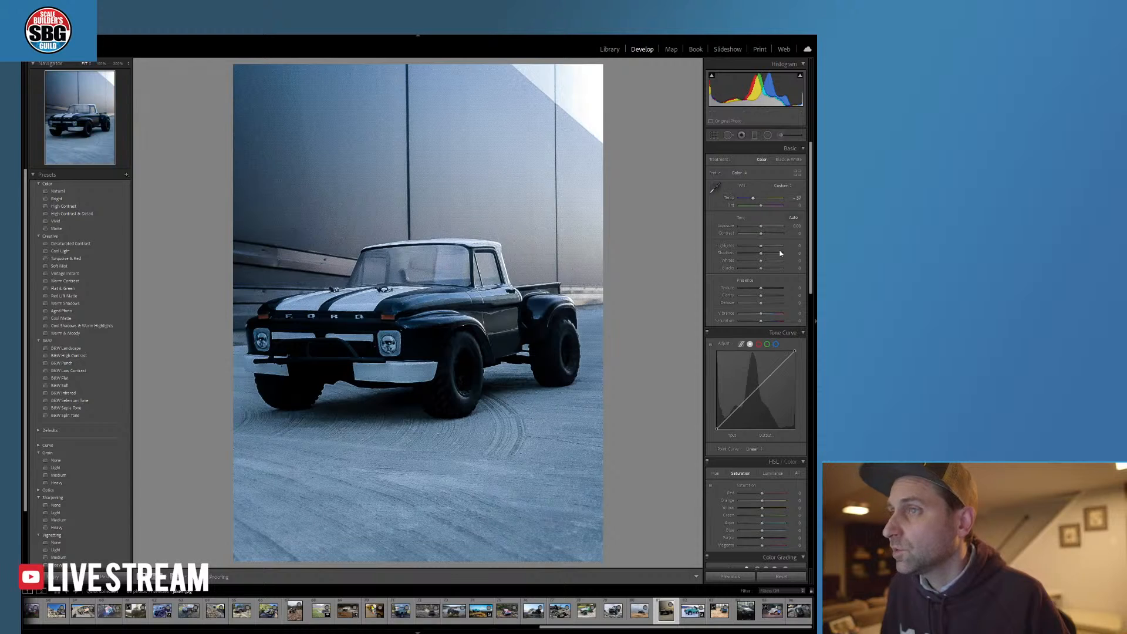
drag(760, 226, 768, 254)
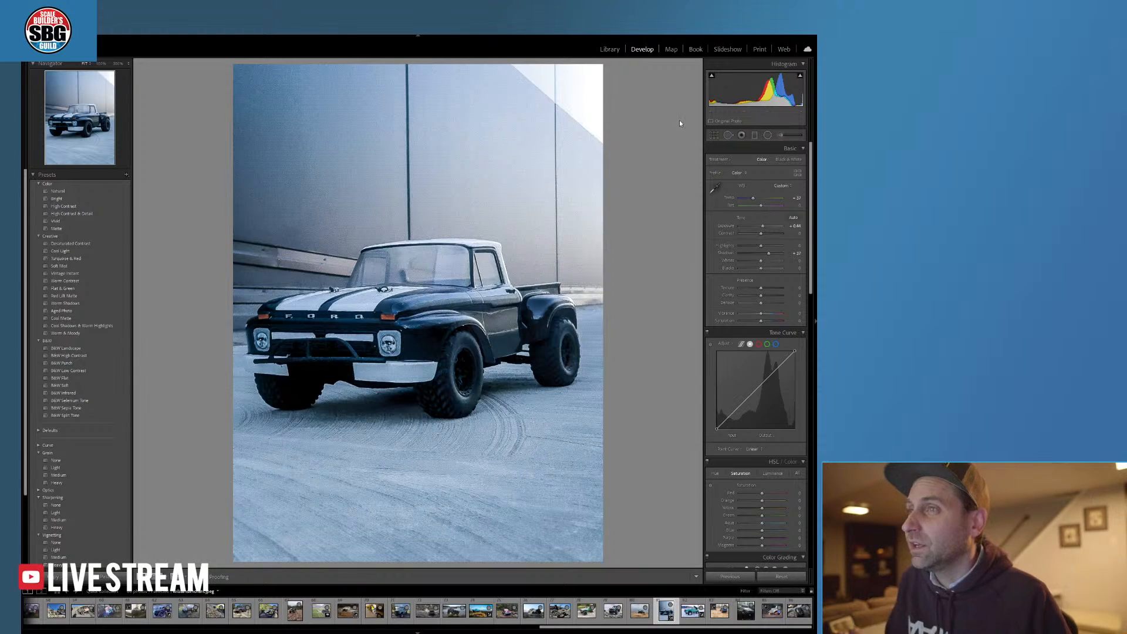
- Add a tilted graduated filter over the wall behind the pickup, with a much cooler temperature and only slightly reduced saturation
key(m)
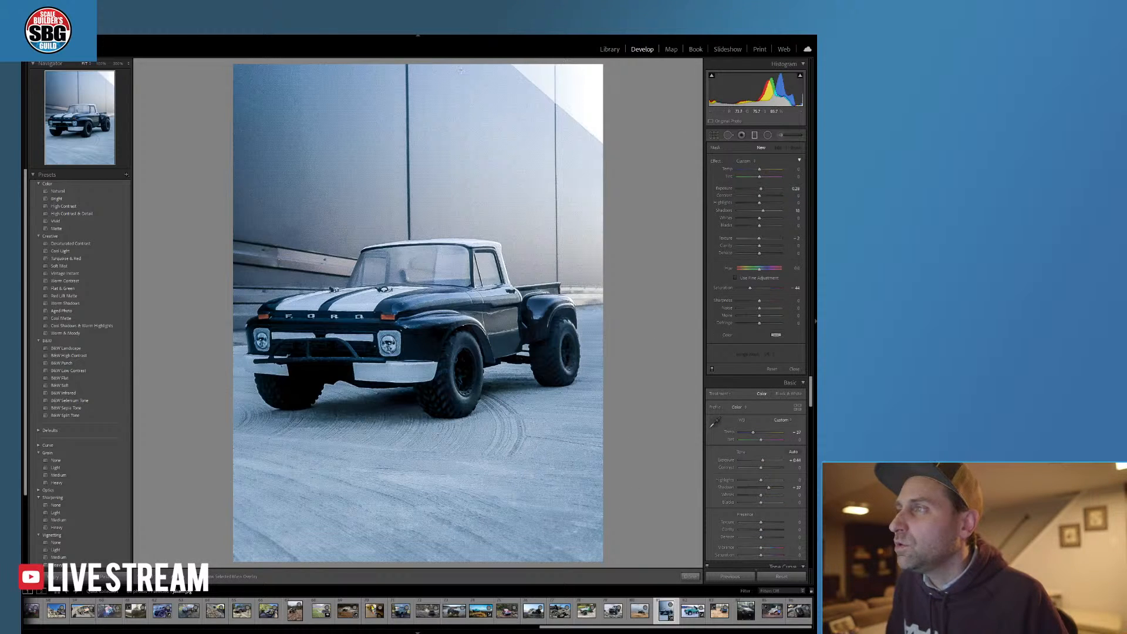
drag(461, 70, 482, 345)
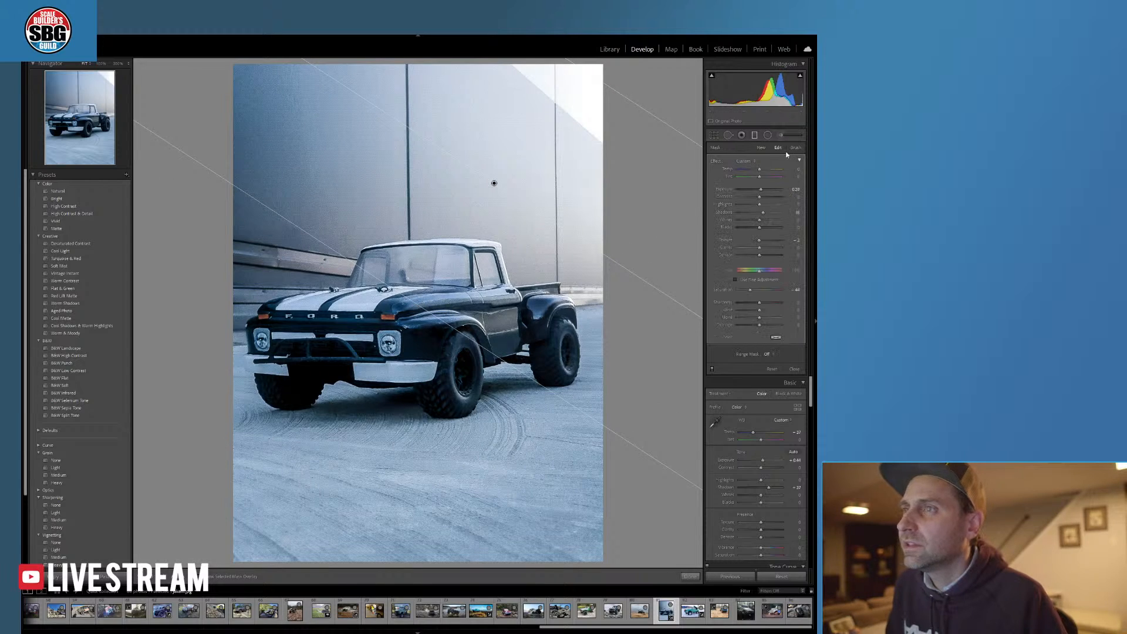
drag(760, 170, 743, 171)
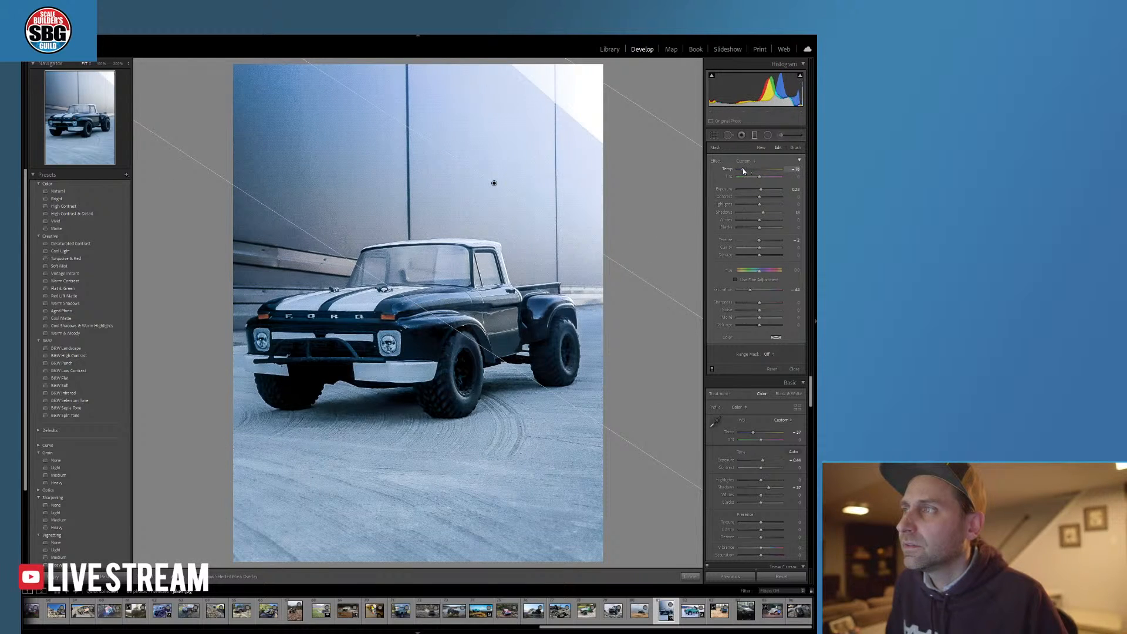
drag(751, 290, 757, 291)
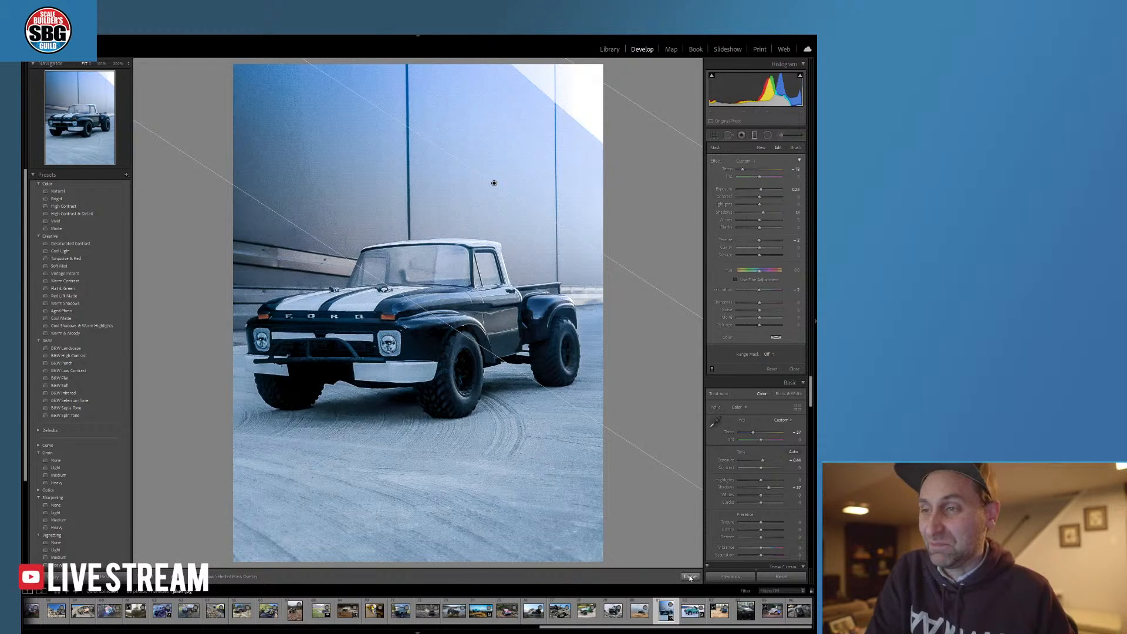
click(691, 577)
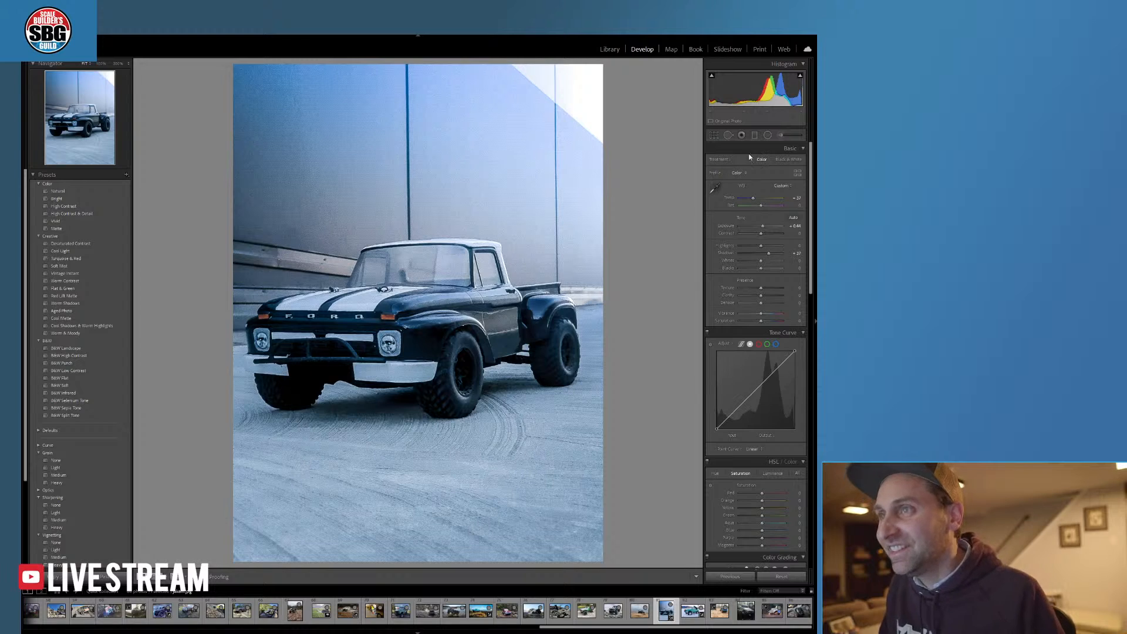
- Add a horizontal graduated filter rising over the foreground ground, with lowered exposure and a clearly cooler temperature
click(755, 136)
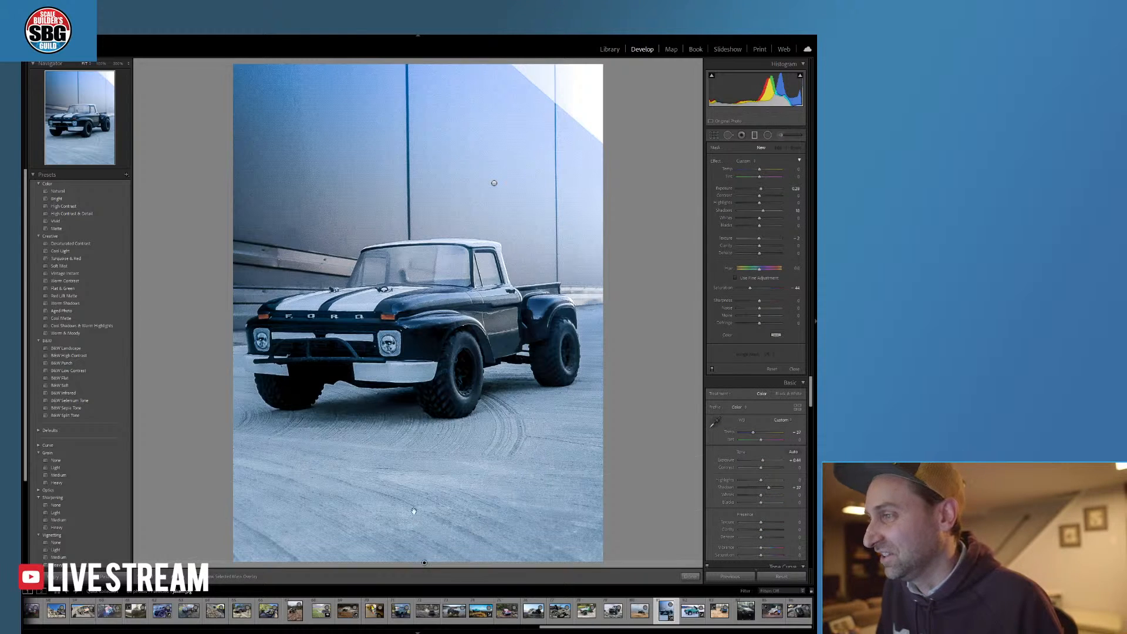
drag(414, 511, 426, 357)
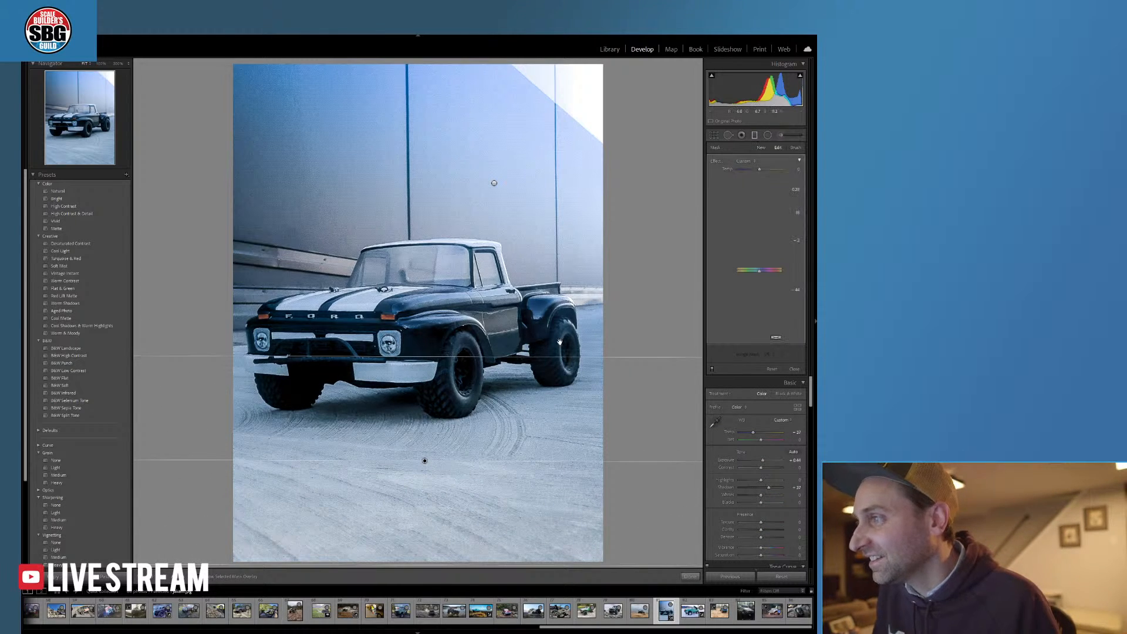
drag(761, 192, 752, 190)
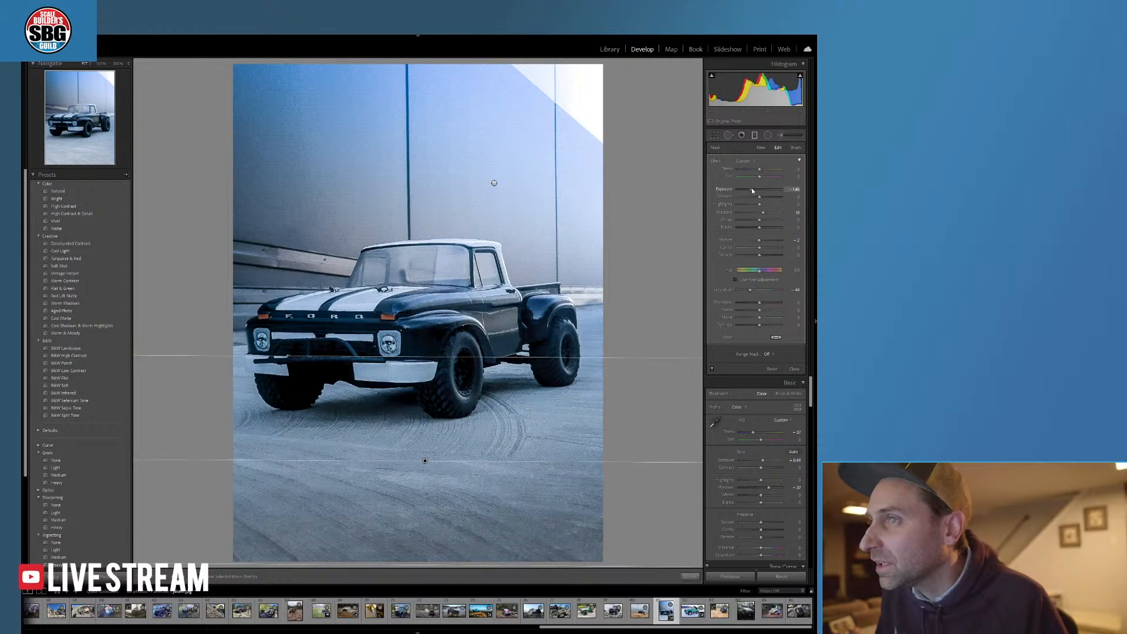
drag(759, 169, 747, 172)
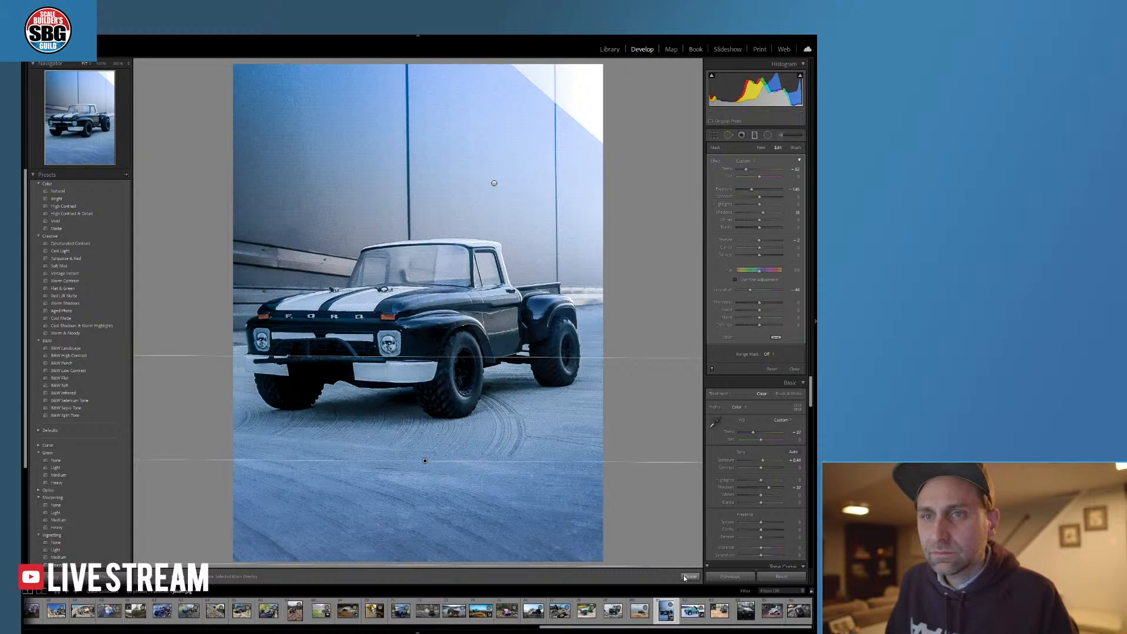
click(686, 577)
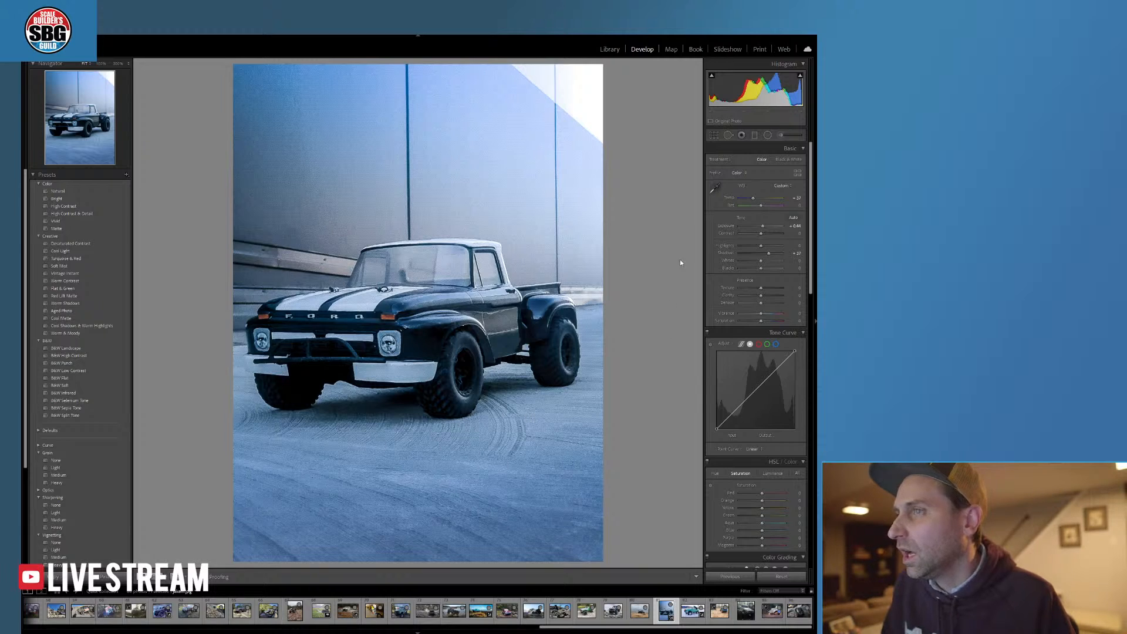
- Raise the pickup photo's texture strongly, lower its clarity slightly, and tint the whole image blue with global Color Grading
mouse_move(760, 288)
mouse_down()
mouse_move(773, 290)
mouse_move(758, 294)
mouse_up()
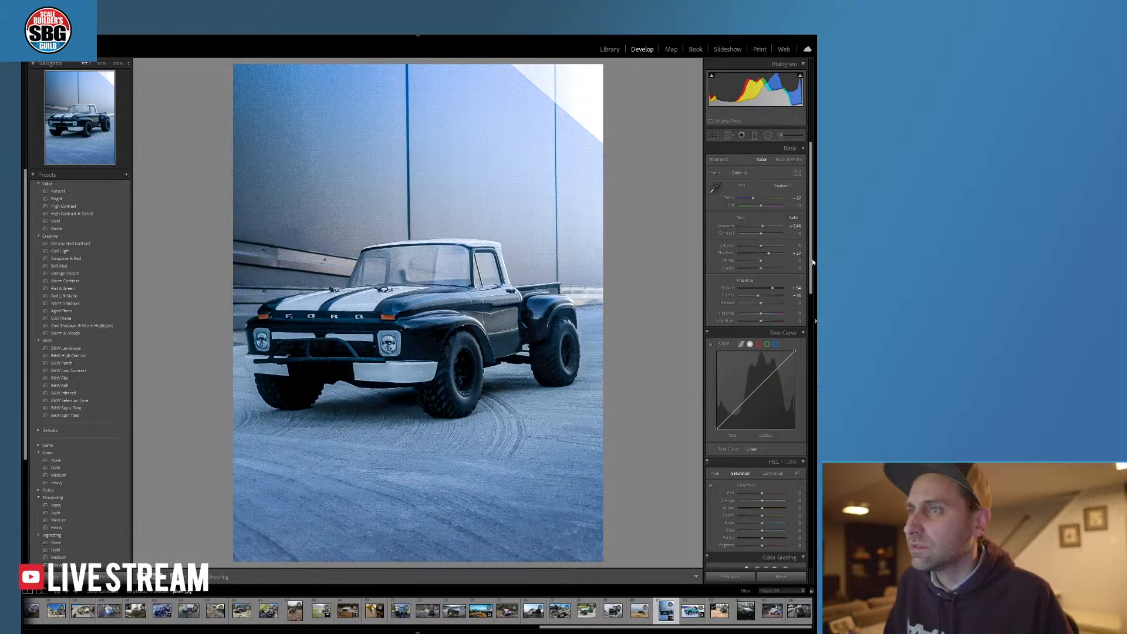
scroll(812, 259, down, 5)
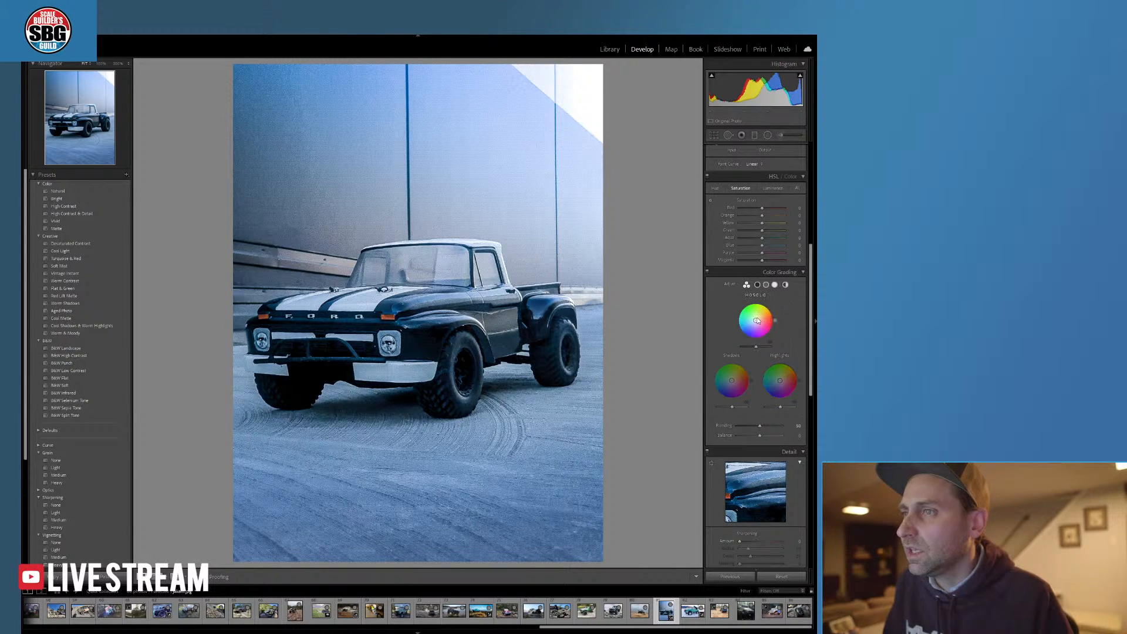
click(786, 284)
drag(761, 339, 747, 348)
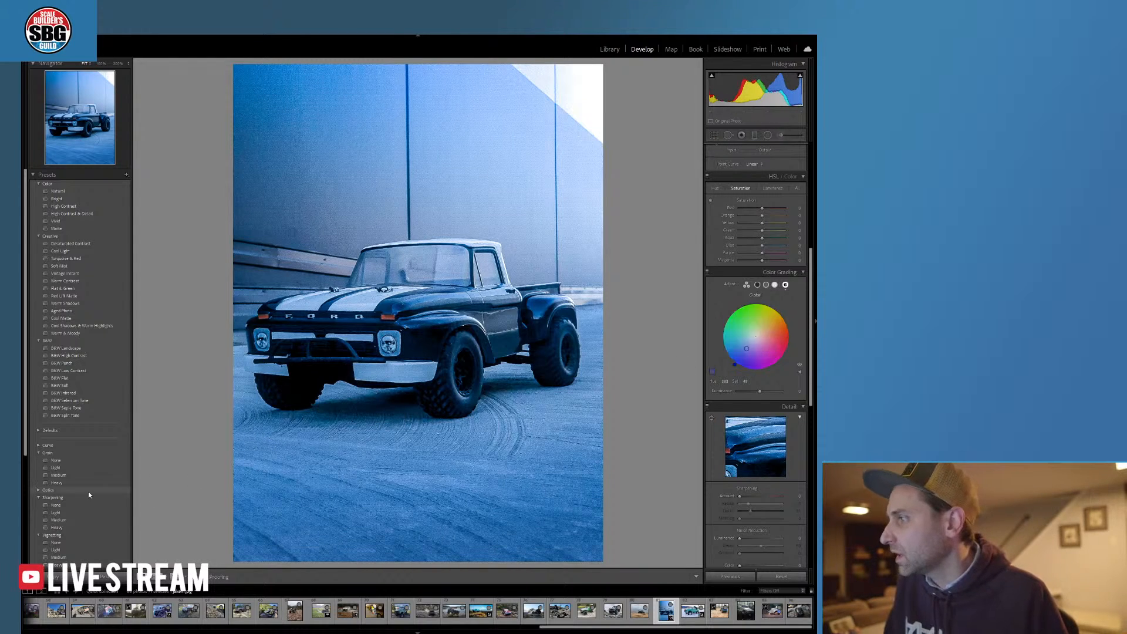
- Apply the Medium grain preset to the blue pickup photo and lower its blacks
click(64, 473)
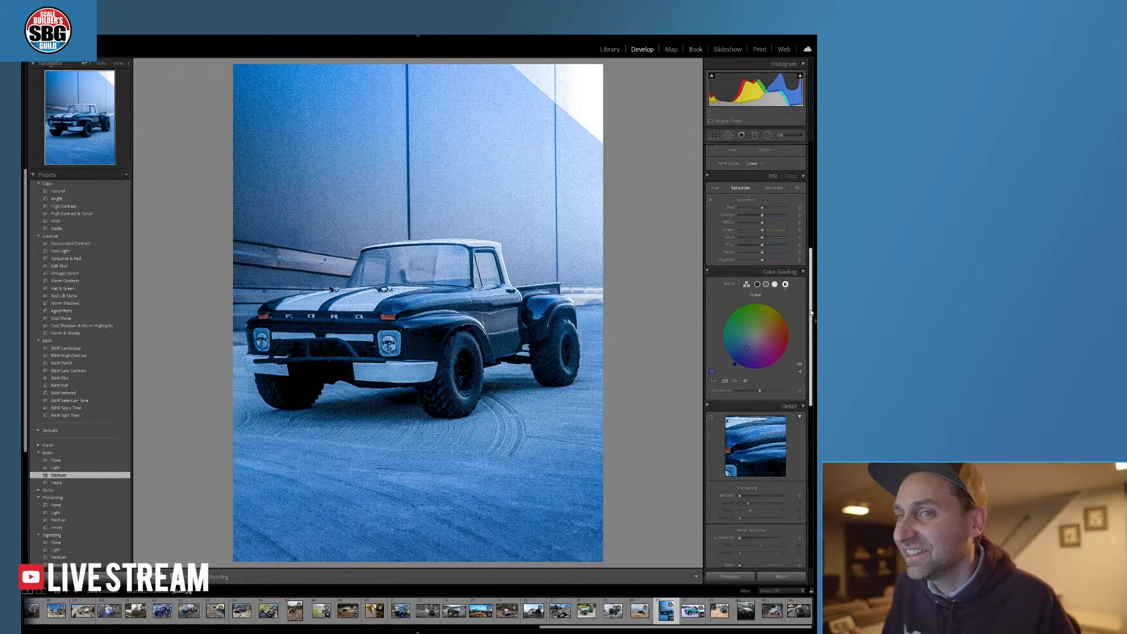
scroll(773, 303, up, 5)
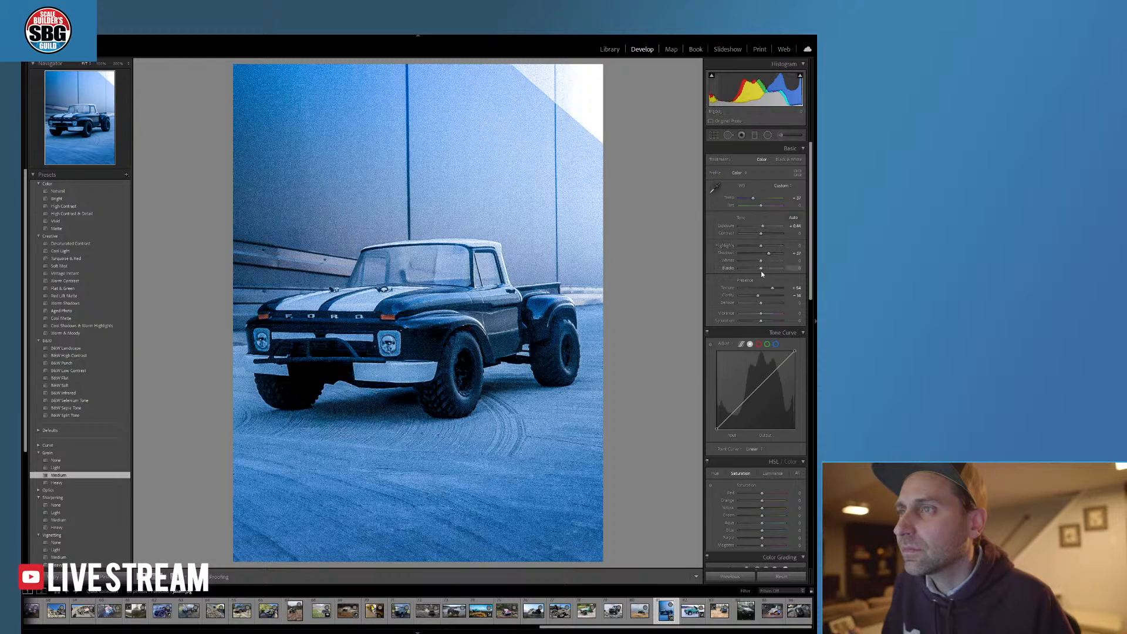
drag(763, 269, 756, 269)
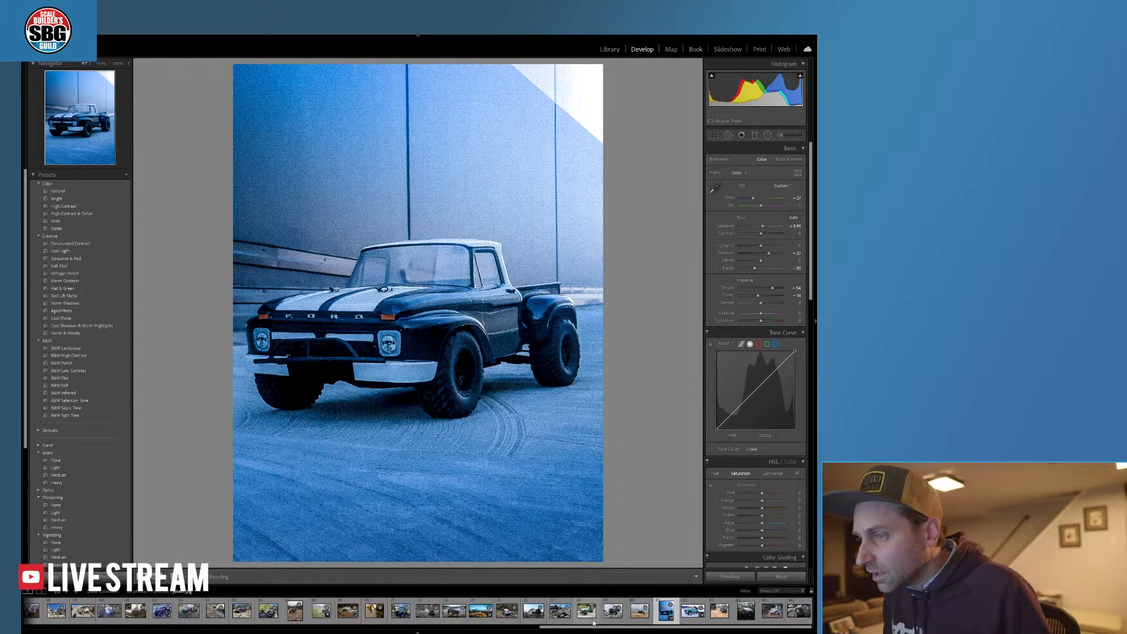
- Open the photo of the green Jeep on the dirt mound and lower its overall exposure slightly
drag(578, 627, 181, 628)
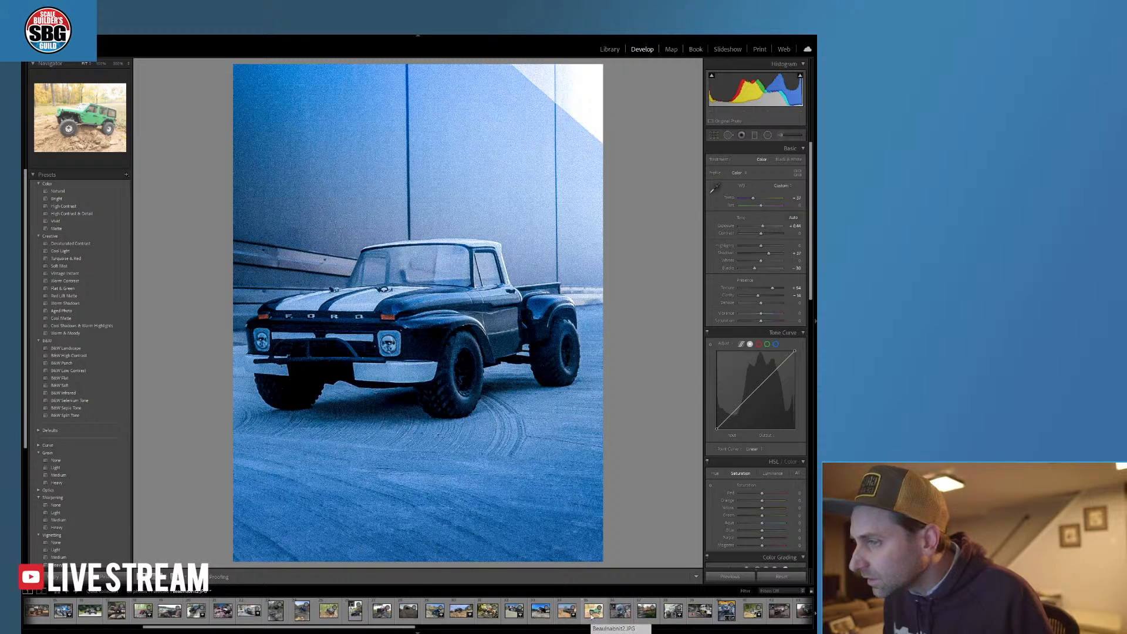
click(593, 611)
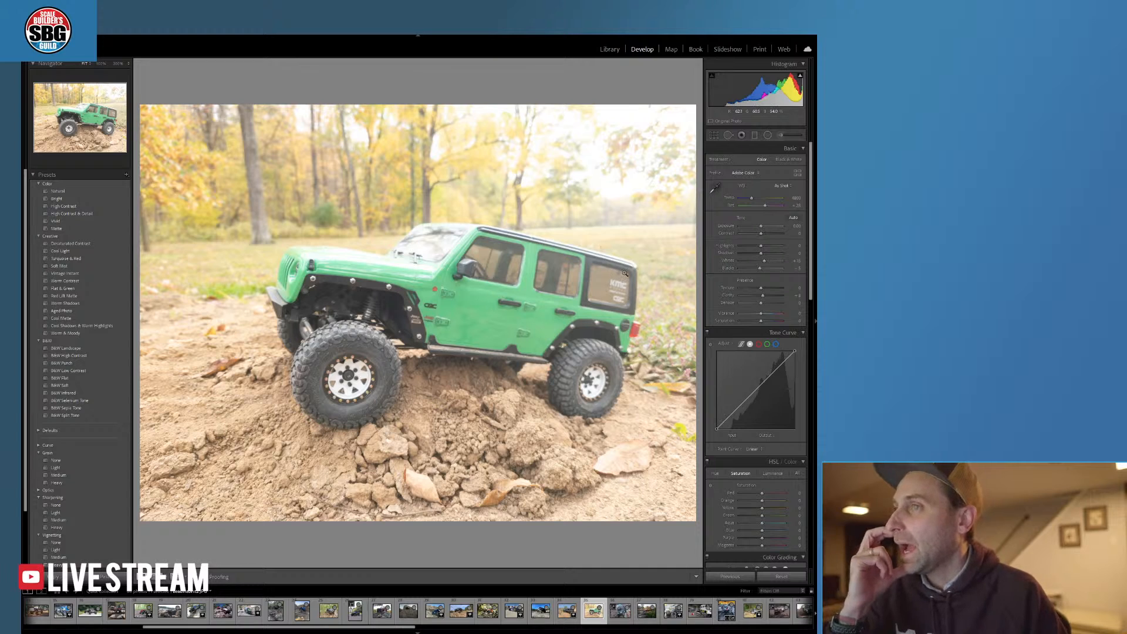
drag(765, 230, 758, 228)
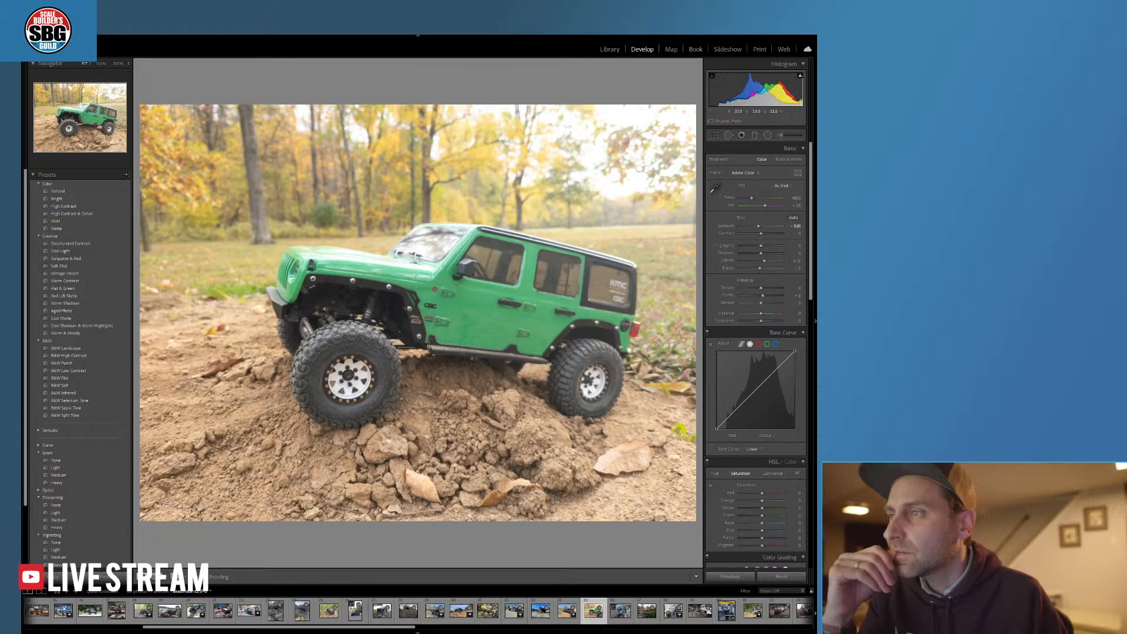
click(358, 358)
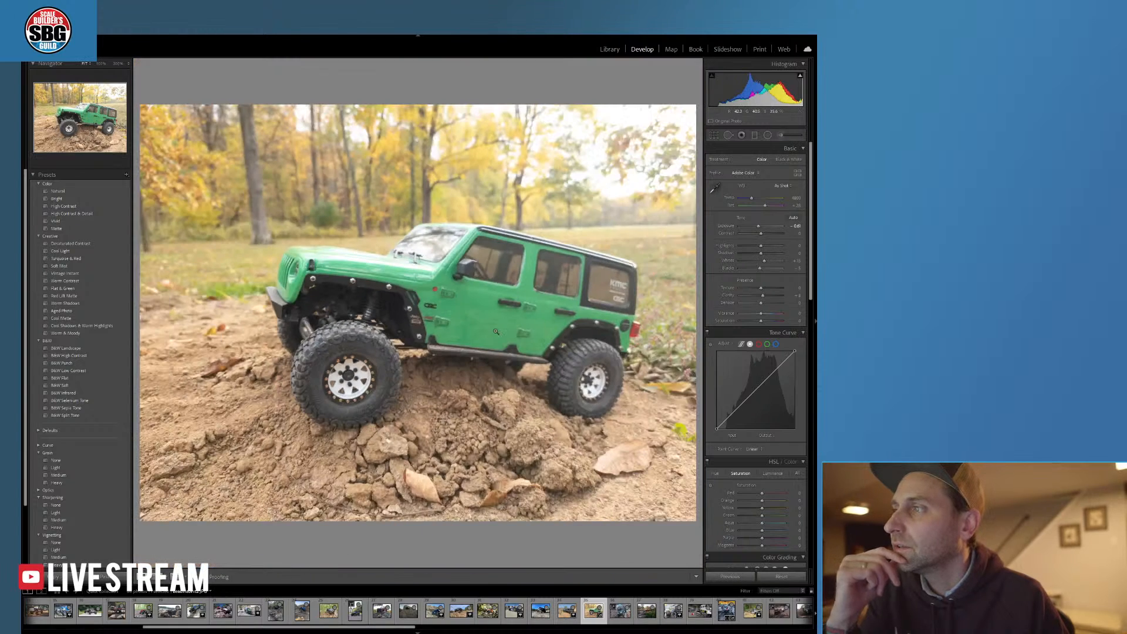
click(417, 275)
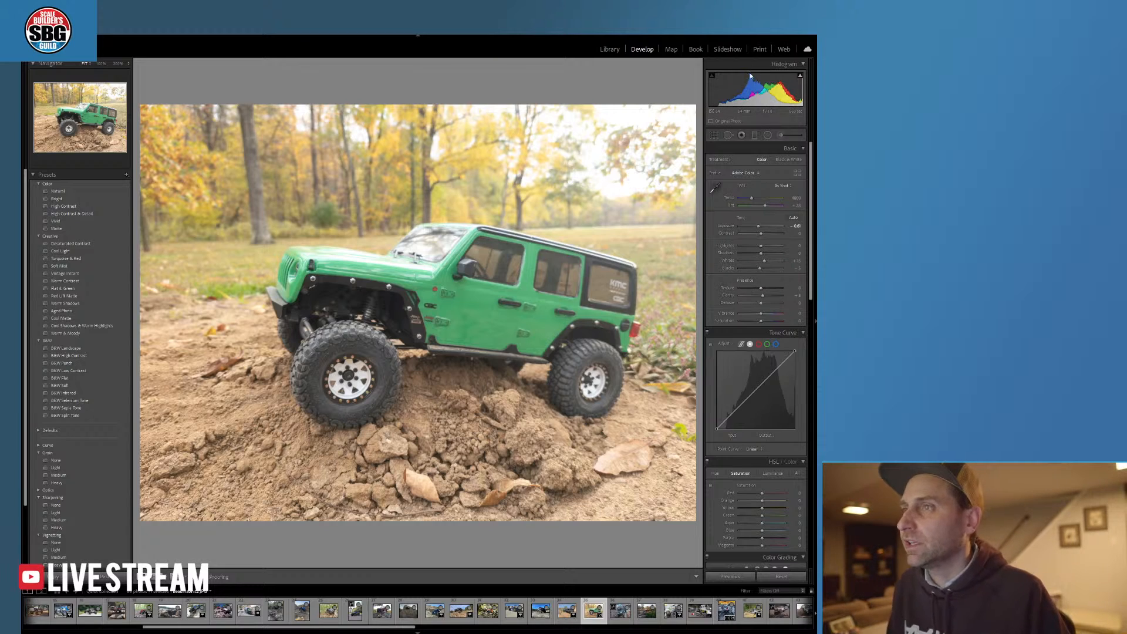
- Add a slightly tilted graduated filter over the trees behind the Jeep, with lowered exposure, raised contrast and slightly increased saturation
click(754, 135)
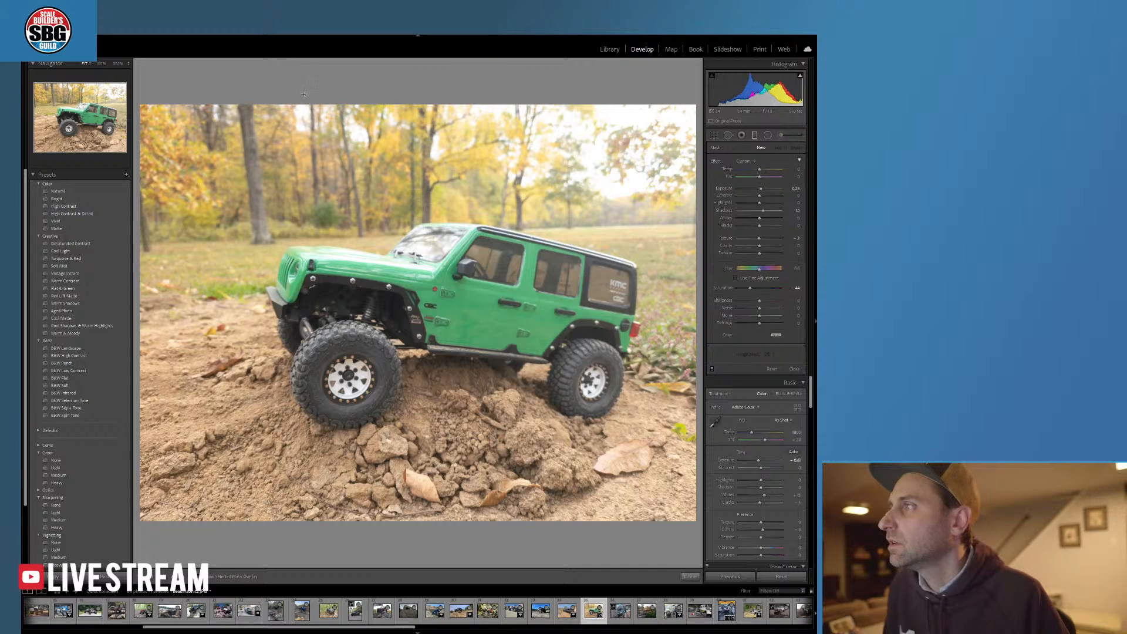
drag(304, 94, 320, 296)
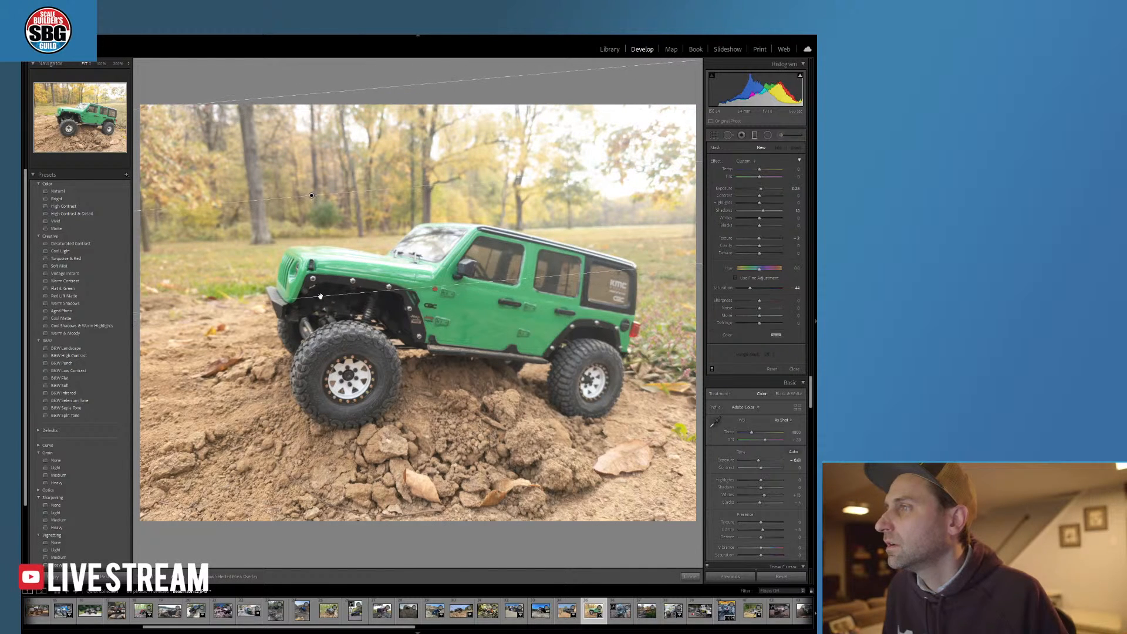
drag(760, 189, 752, 189)
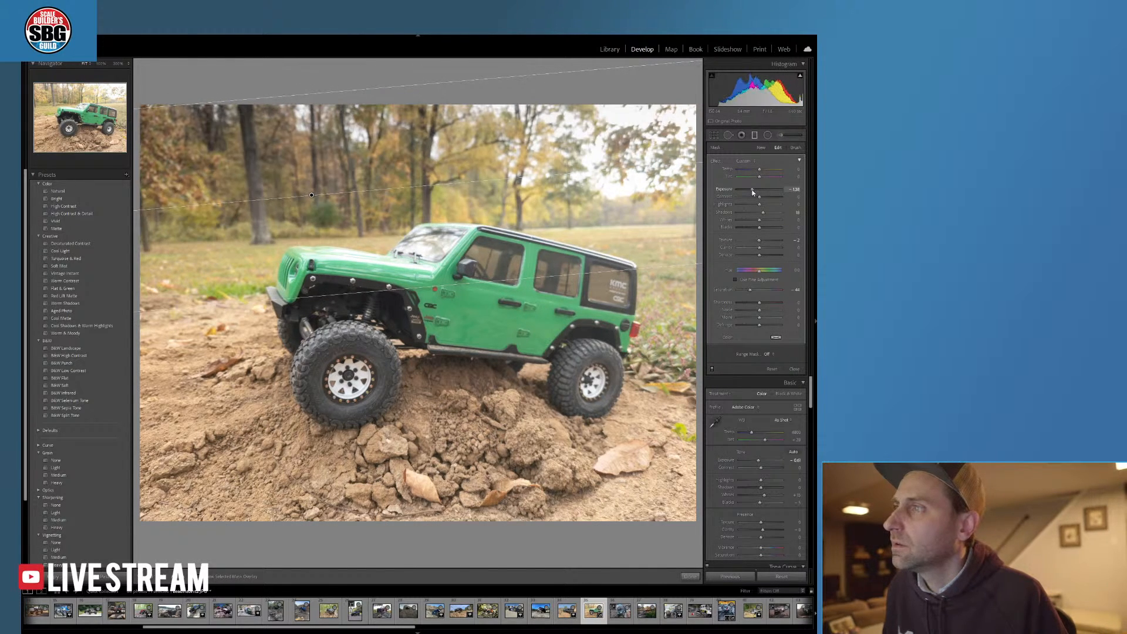
drag(750, 290, 763, 289)
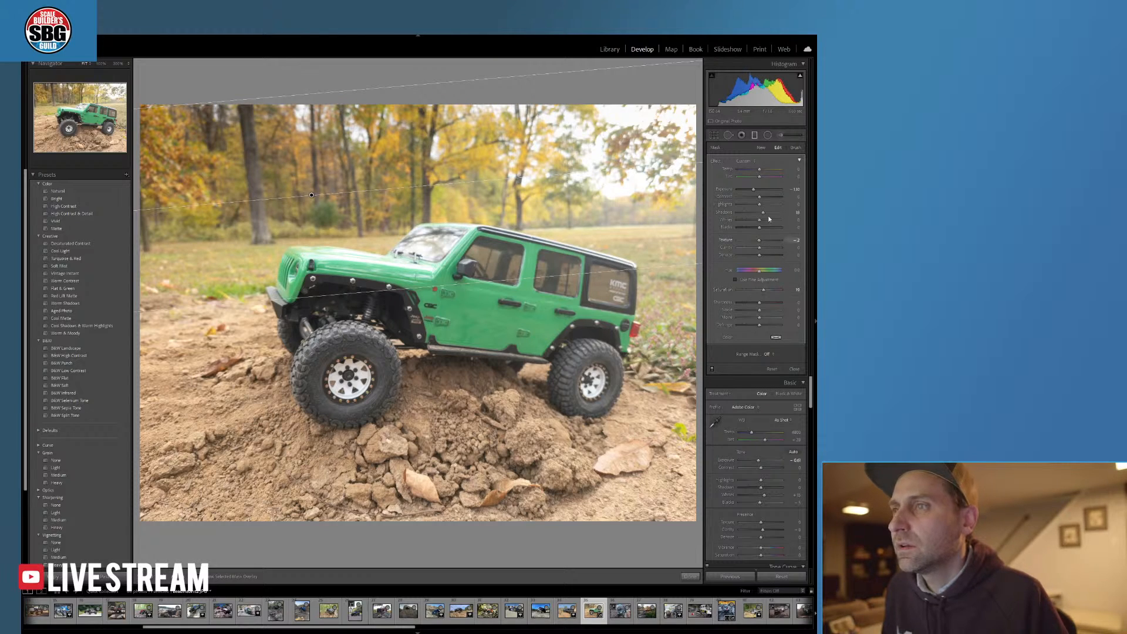
drag(759, 197, 769, 200)
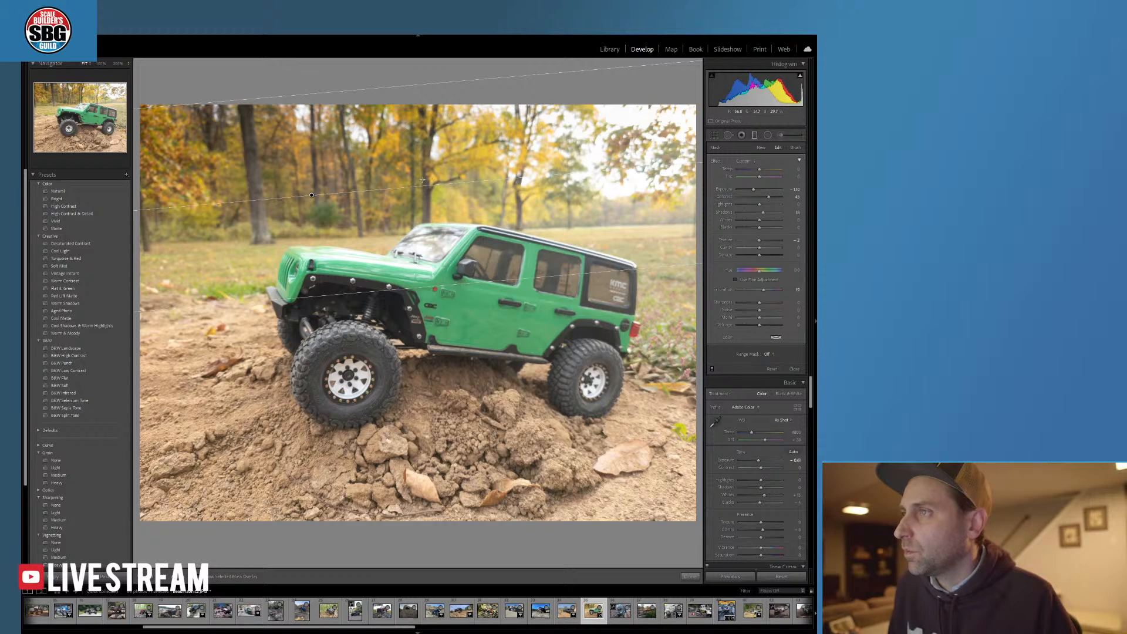
drag(311, 195, 494, 159)
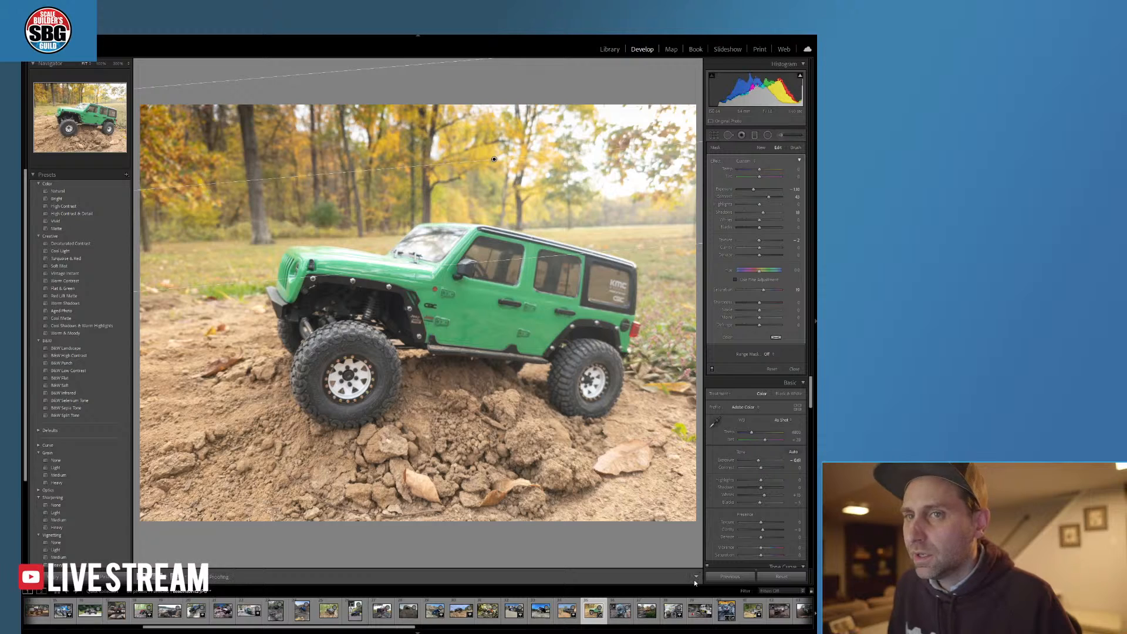
click(691, 577)
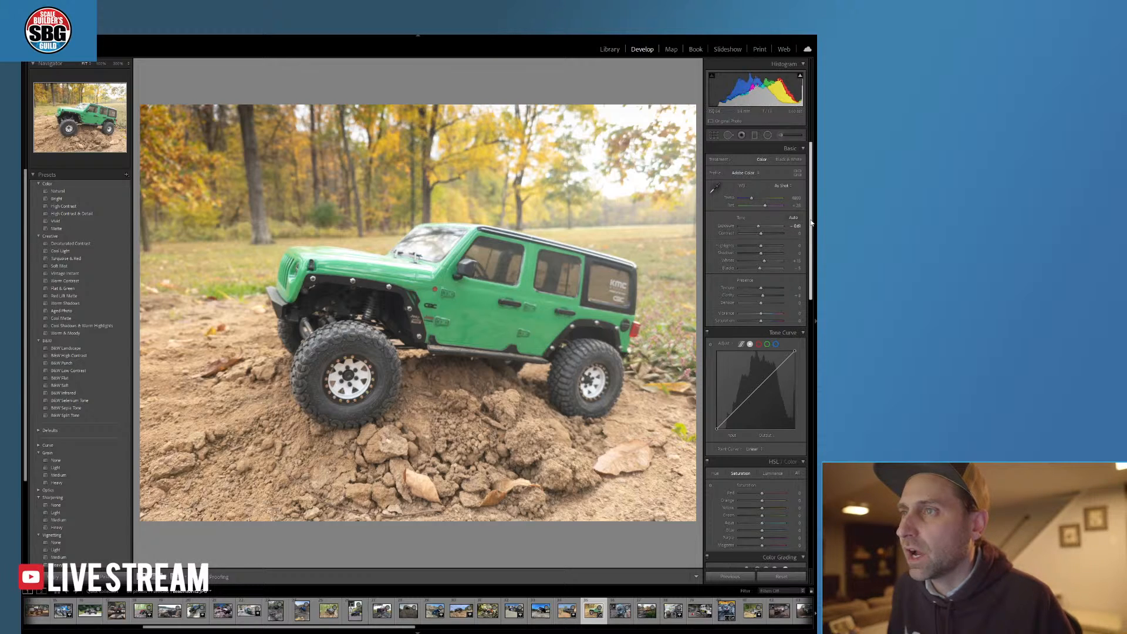
- Warm the Jeep photo slightly and raise its vibrance and saturation, while reducing the orange and yellow saturation in HSL
drag(810, 222, 811, 224)
drag(752, 196, 753, 198)
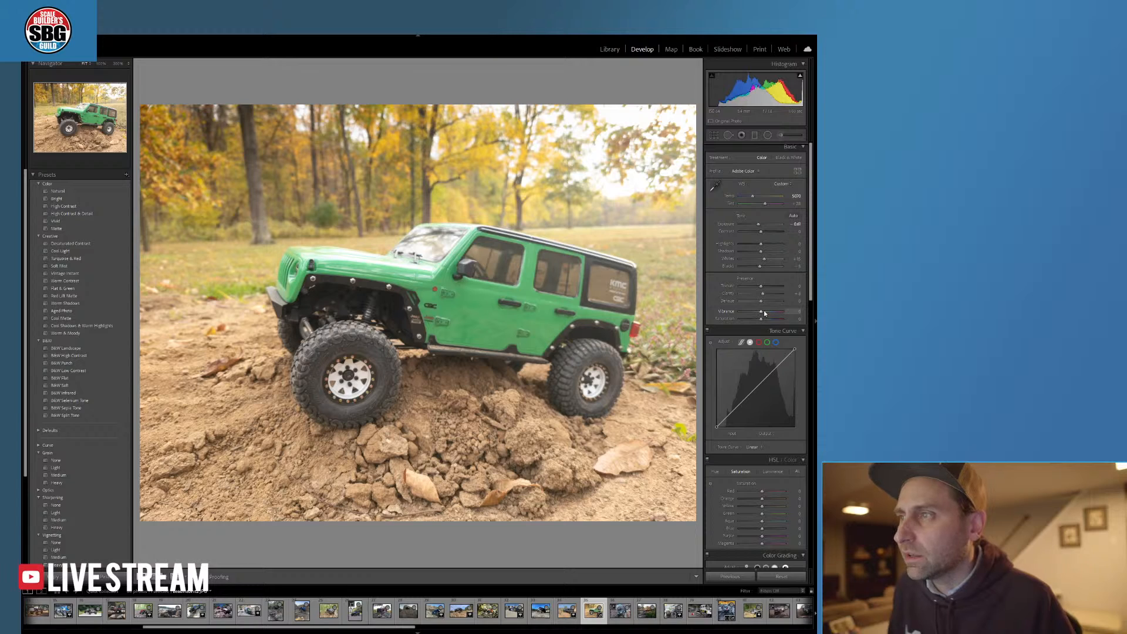
drag(763, 314, 767, 321)
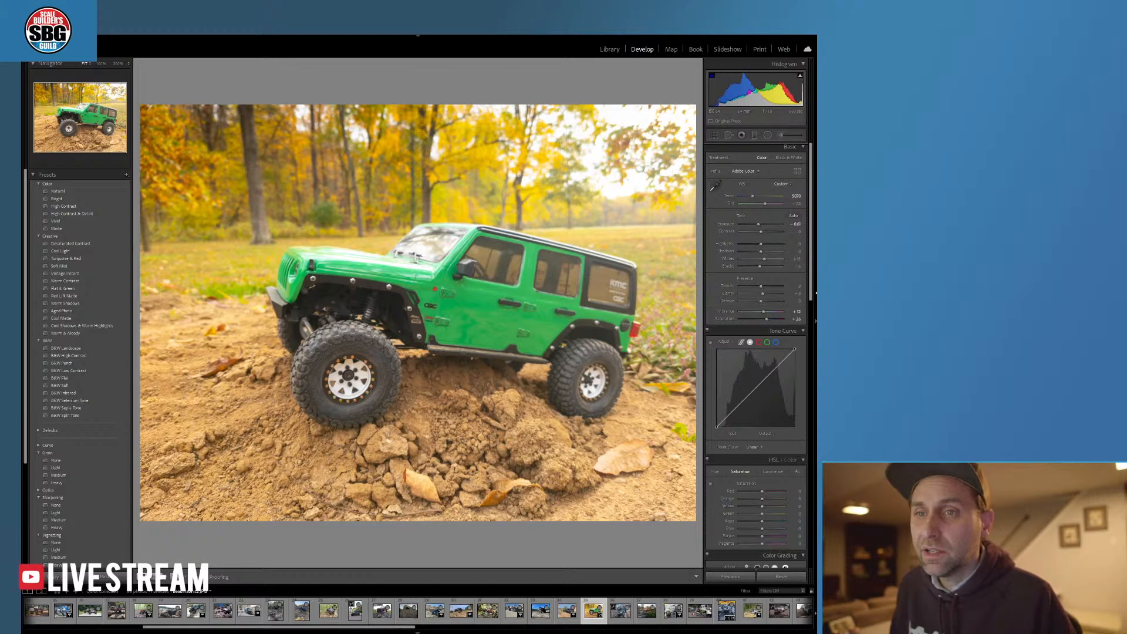
scroll(815, 292, down, 5)
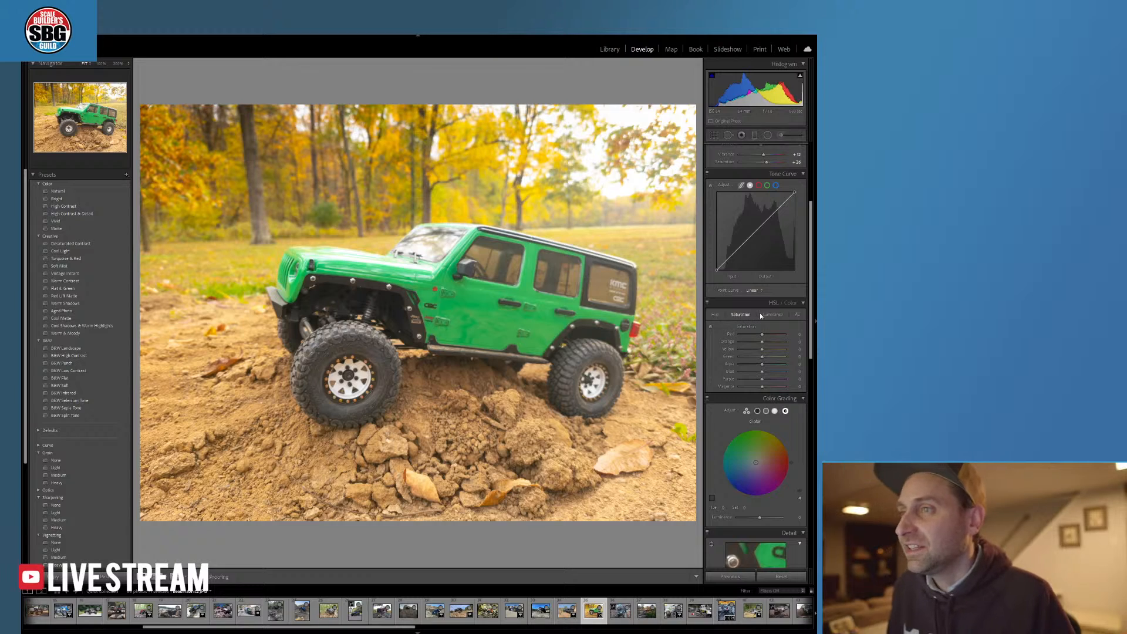
drag(758, 346, 756, 349)
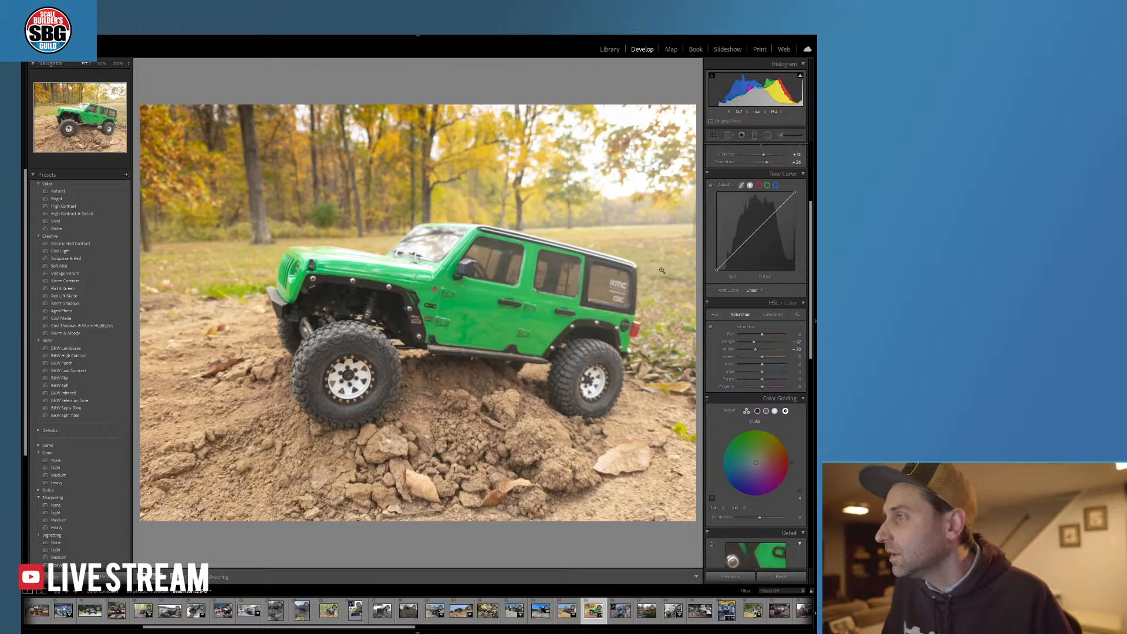
- Raise the Jeep photo's texture strongly and its clarity moderately, and apply the Medium vignetting preset
scroll(769, 235, up, 3)
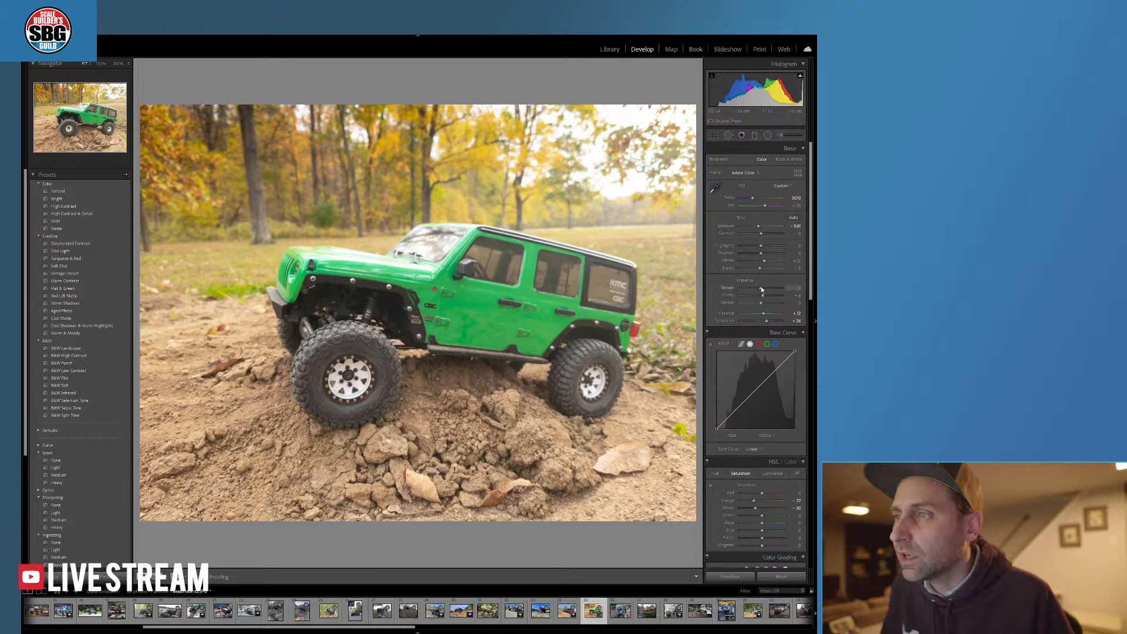
drag(768, 290, 769, 288)
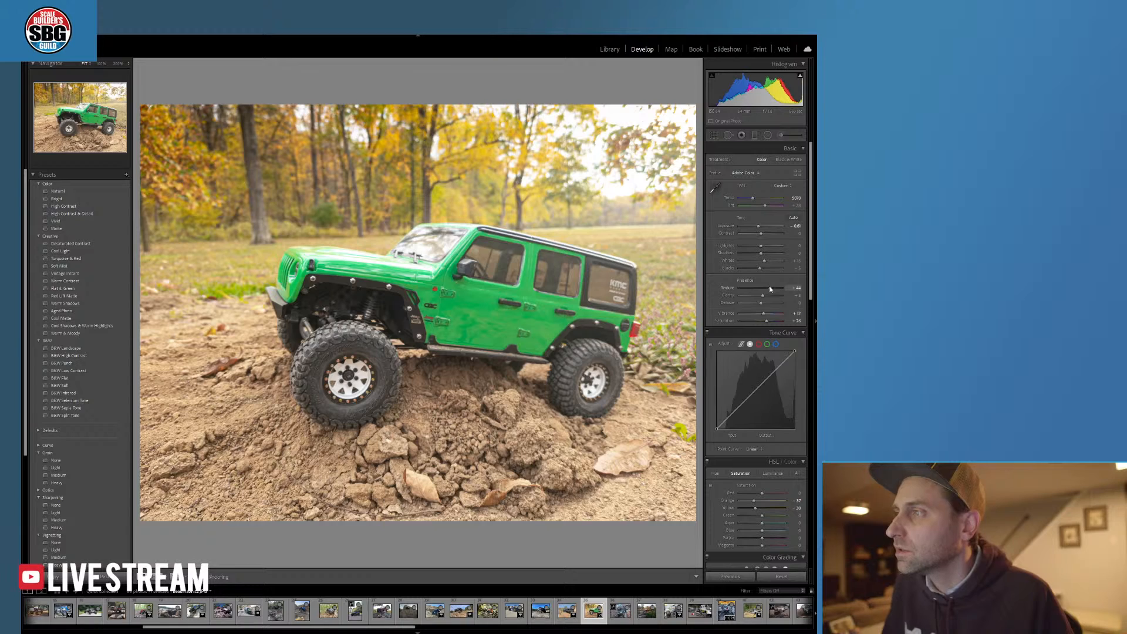
drag(763, 296, 767, 296)
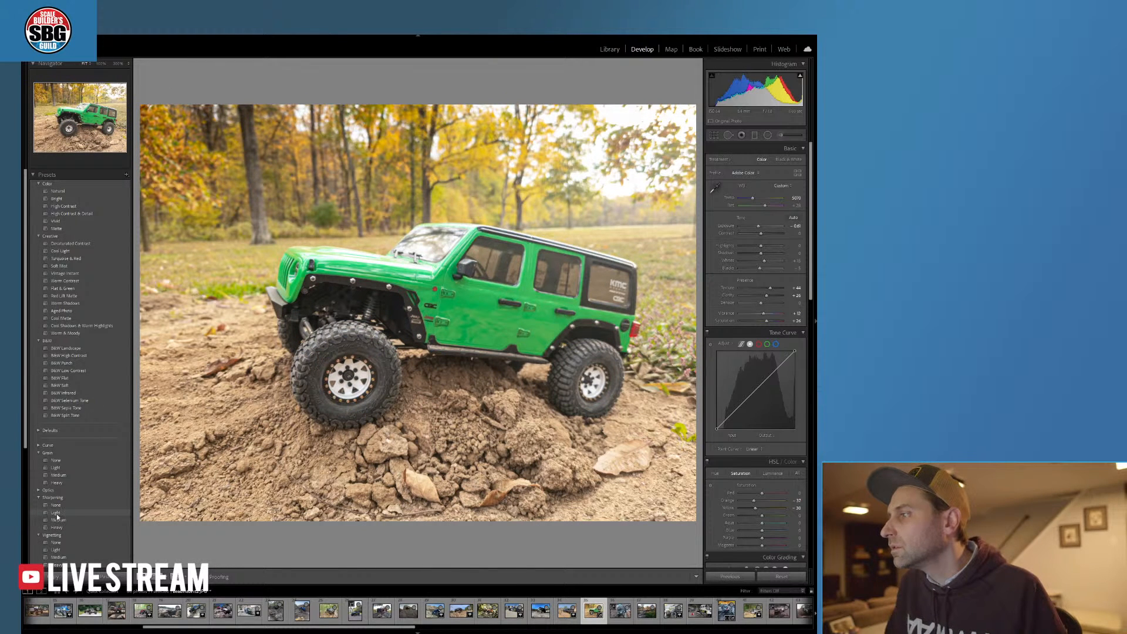
click(64, 558)
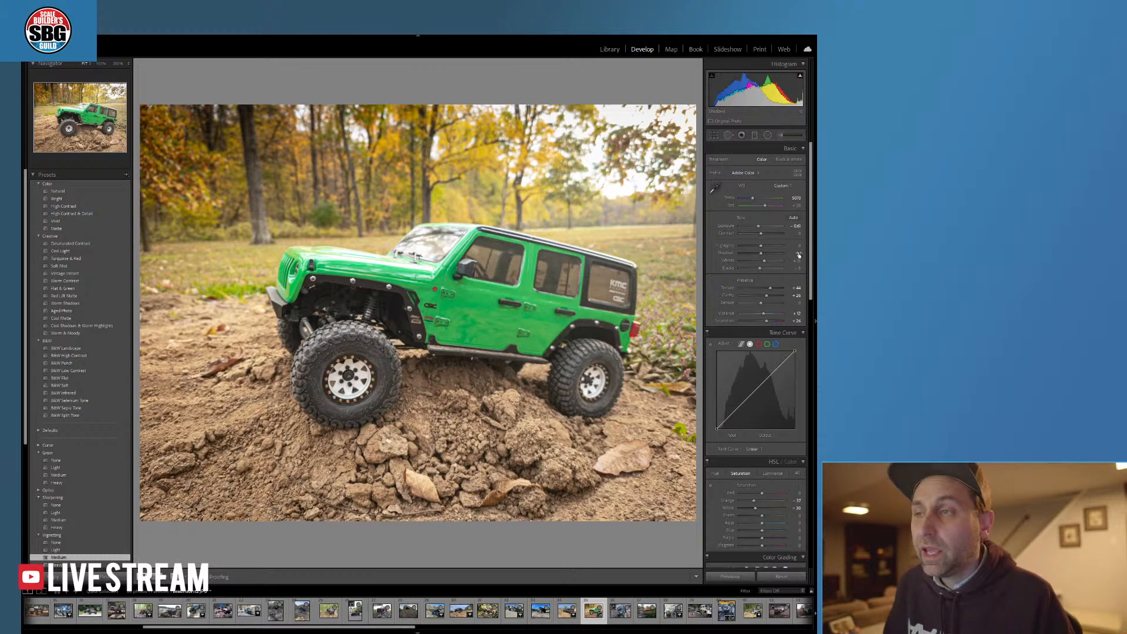
- Tint the Jeep photo's midtones slightly yellow with Color Grading, and try a light cyan shadow tint before undoing it
scroll(810, 248, down, 5)
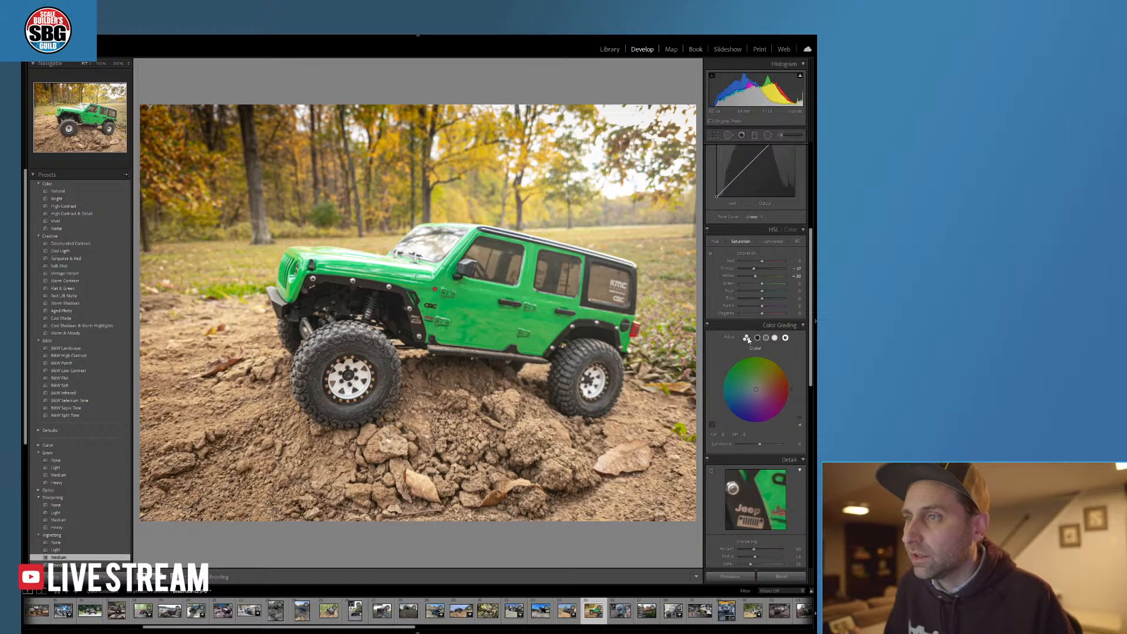
click(747, 338)
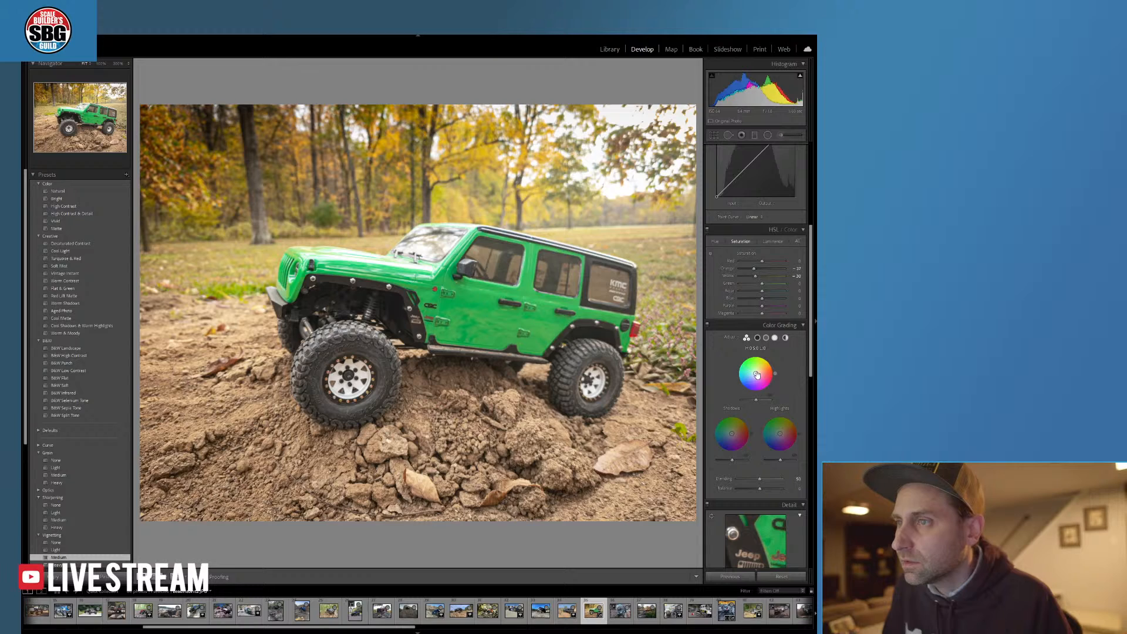
drag(758, 375, 757, 370)
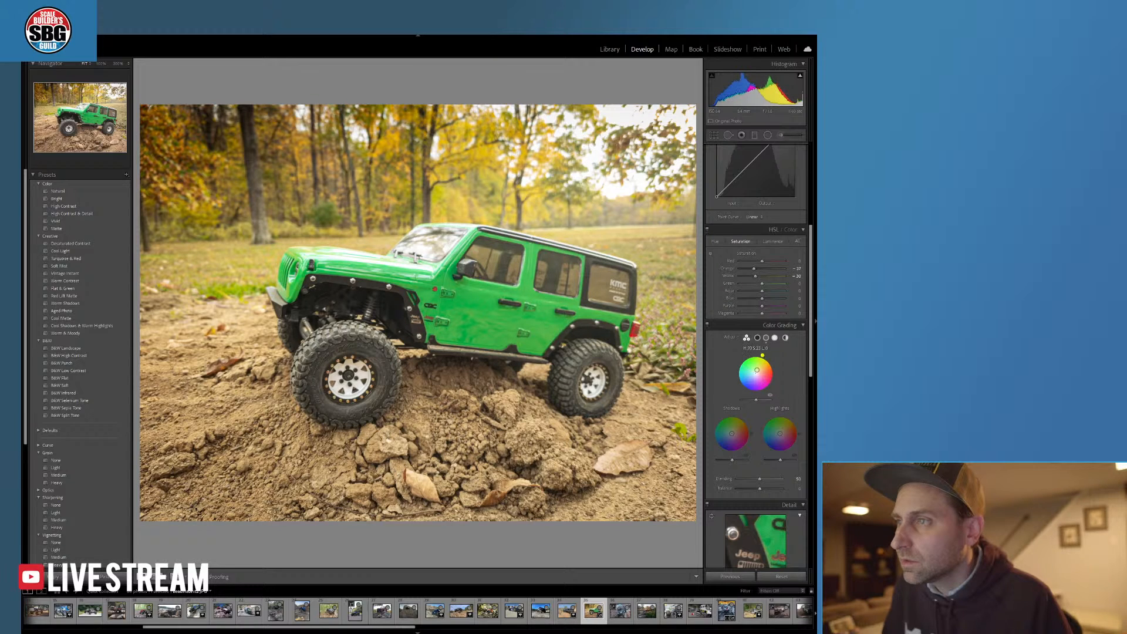
drag(732, 433, 729, 433)
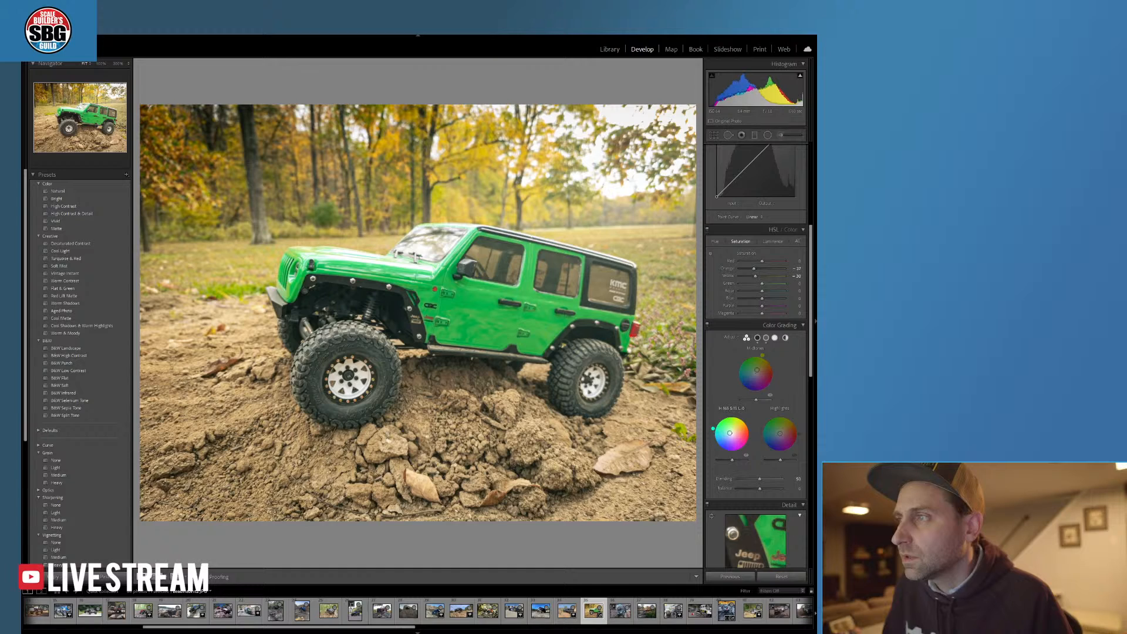
key(ctrl+z)
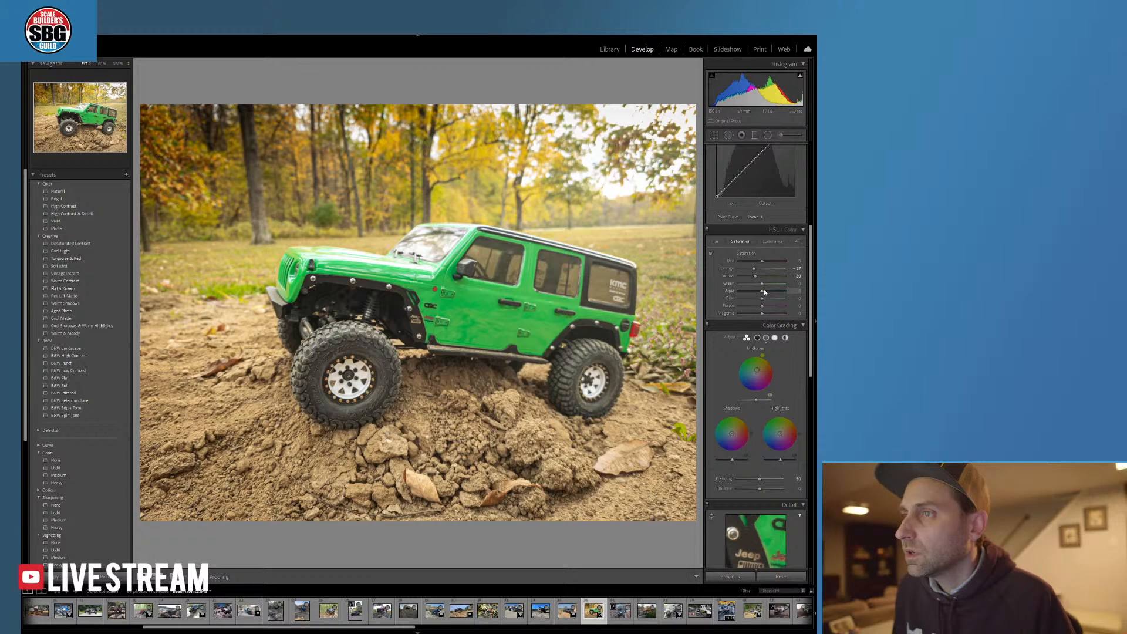
- Shift the hue of the greens slightly towards aqua in HSL to refine the Jeep's body colour
click(715, 241)
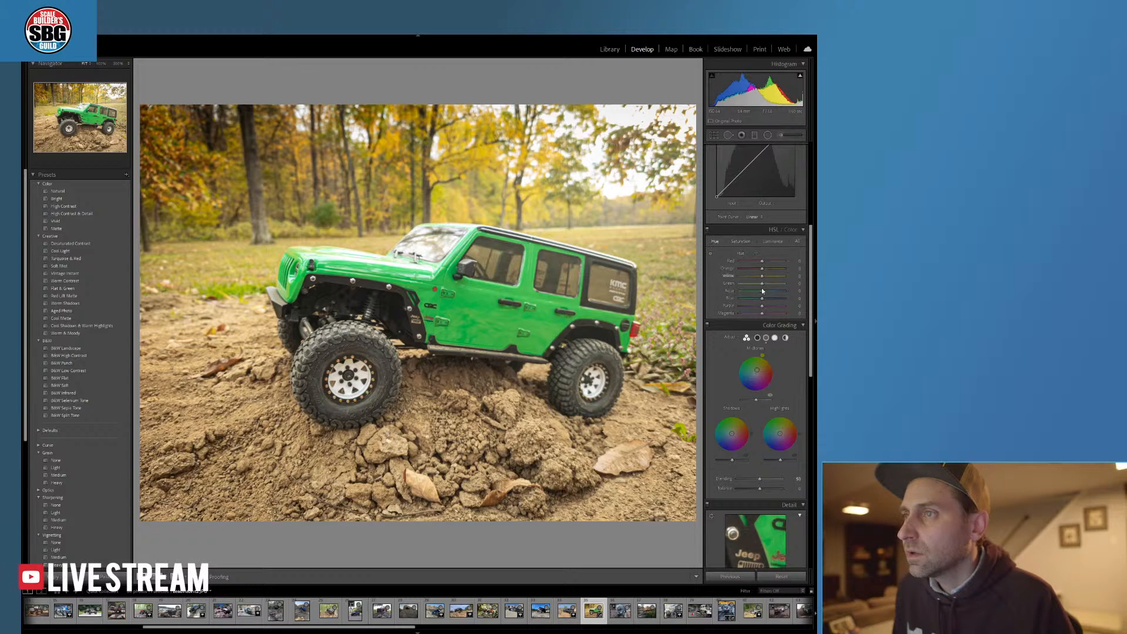
drag(762, 285, 767, 285)
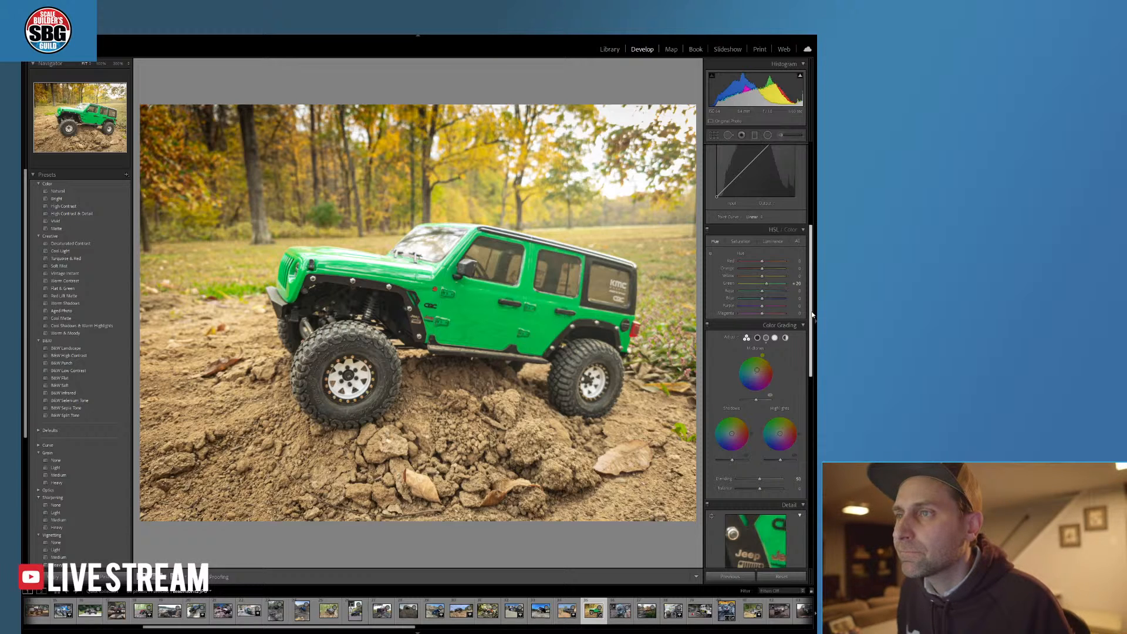
scroll(810, 331, down, 2)
scroll(810, 330, down, 3)
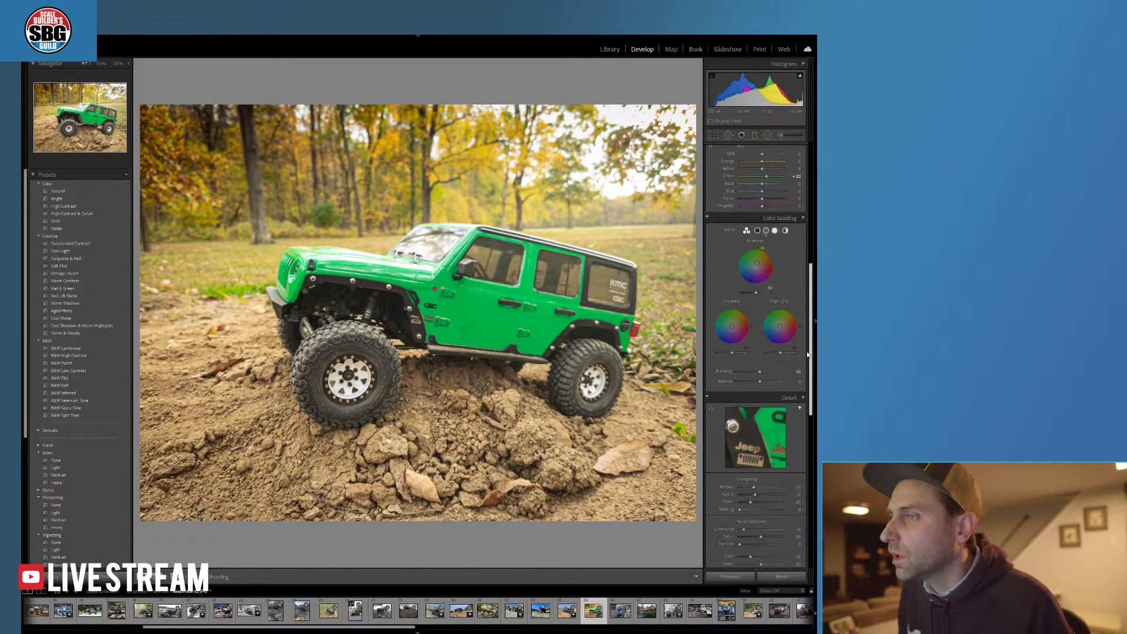
- Crop away the dirt foreground of the Jeep photo up to just below the front tire, keeping the full width
scroll(722, 346, up, 3)
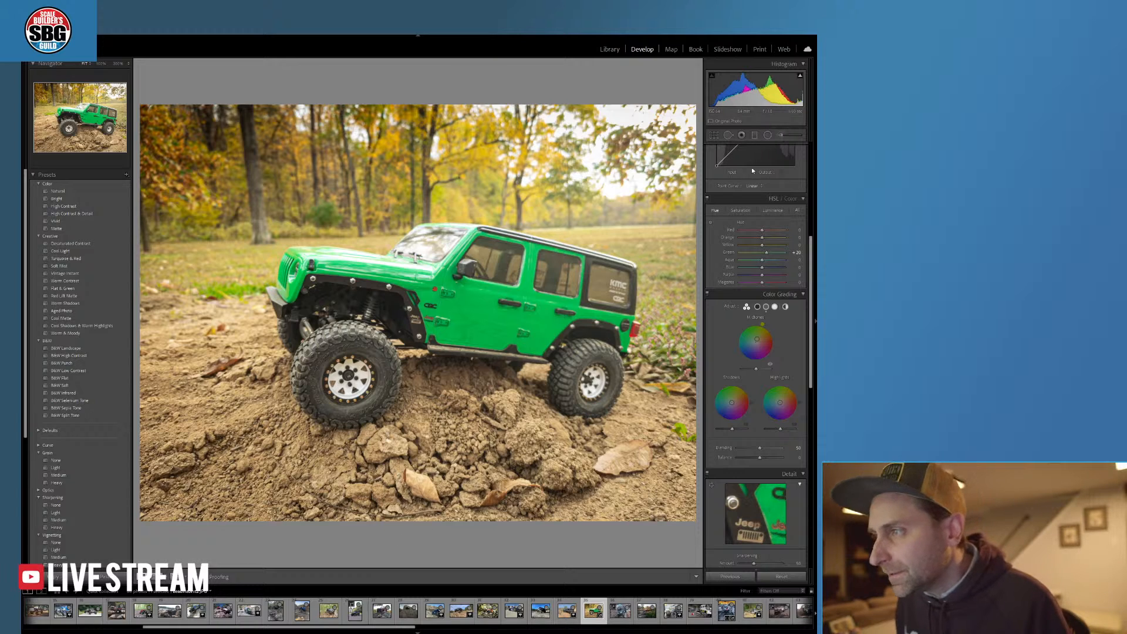
click(714, 136)
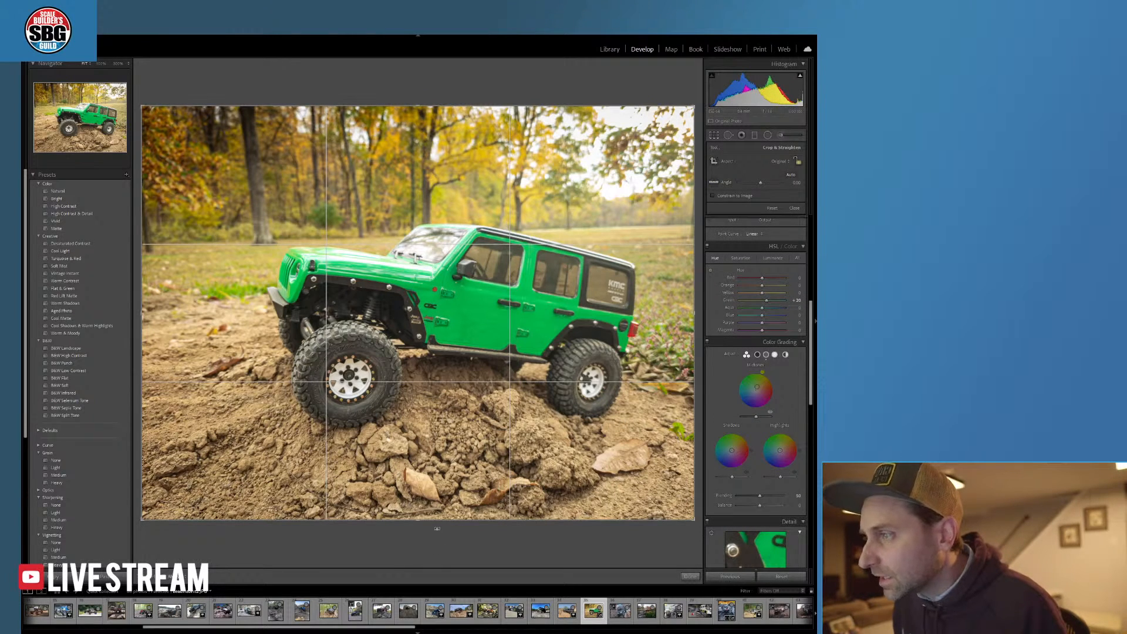
drag(435, 520, 436, 478)
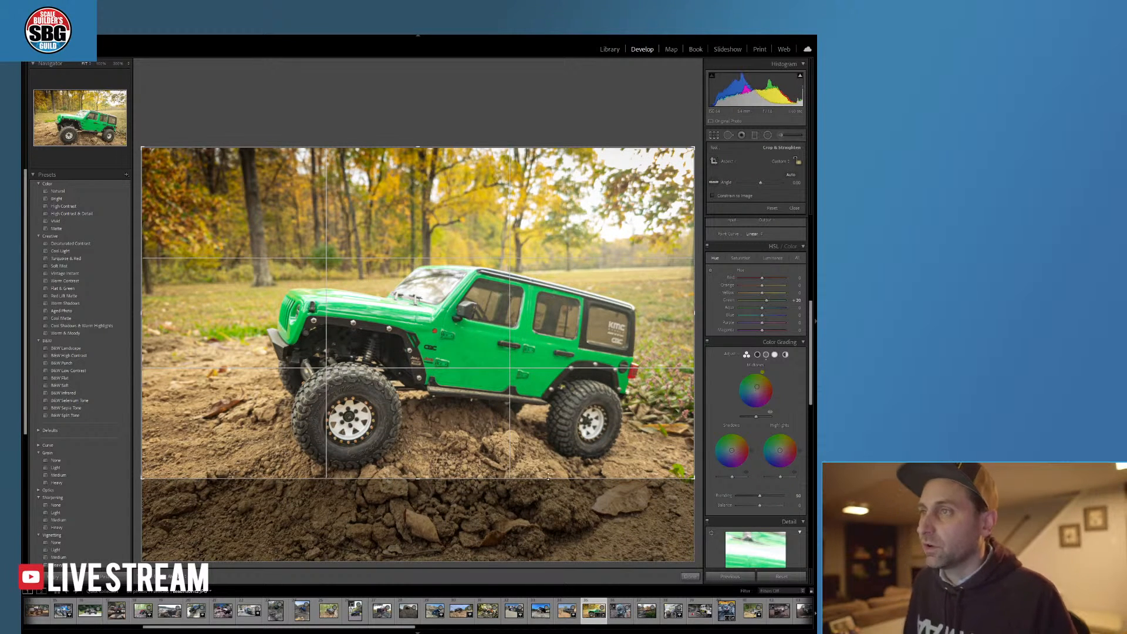
click(690, 577)
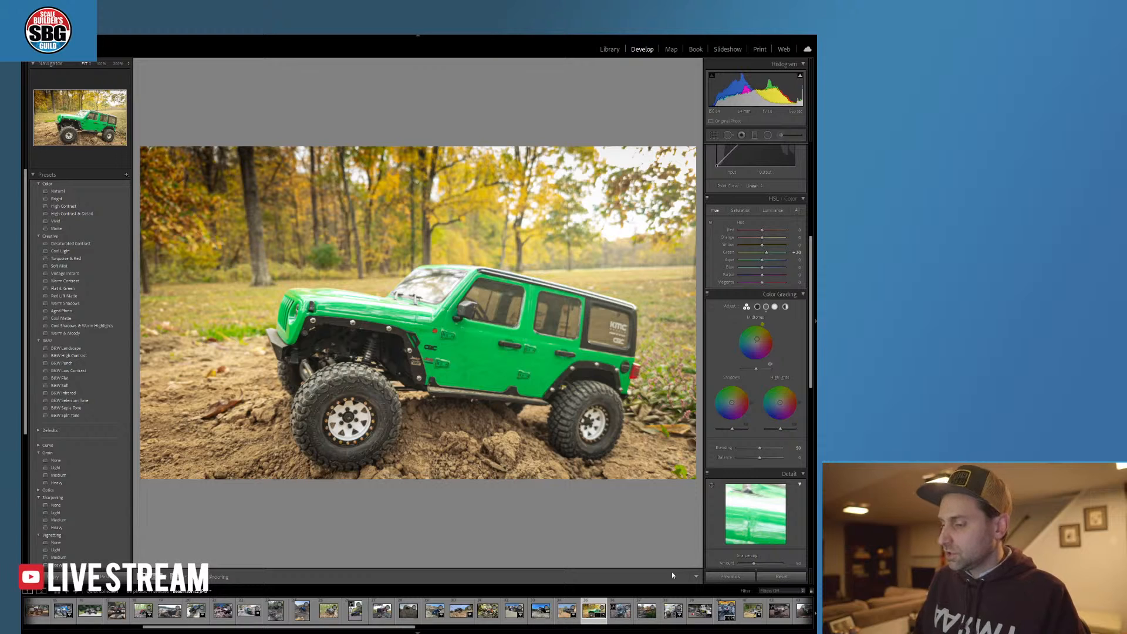
- Undo the tight crop and recrop the Jeep photo, trimming only a thin strip of dirt off the foreground
key(ctrl+z)
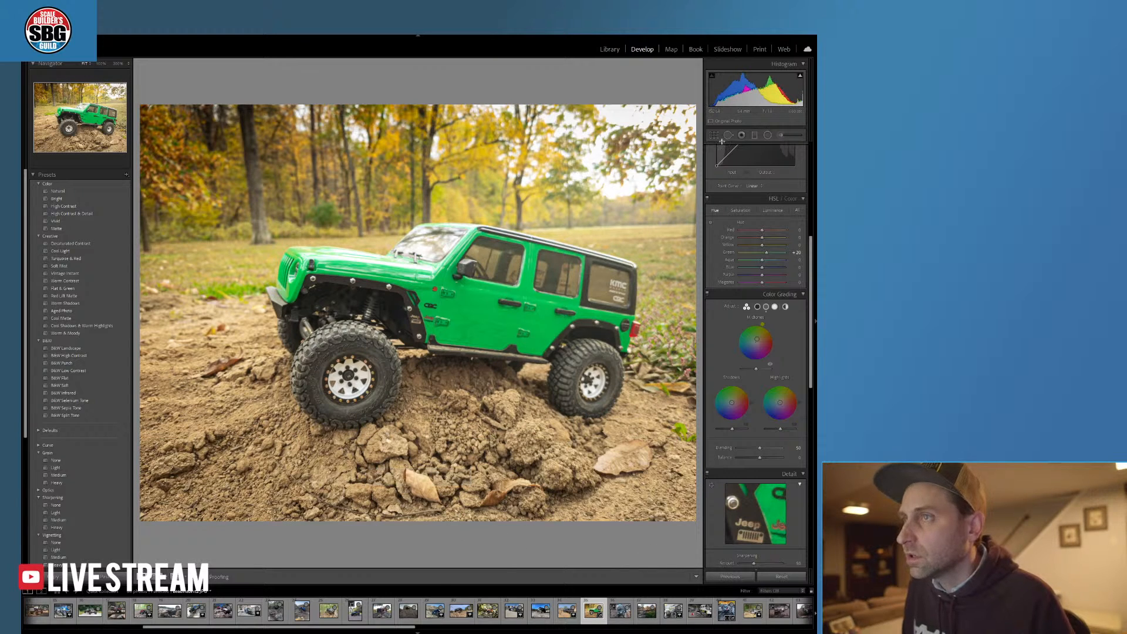
key(r)
drag(451, 524, 422, 503)
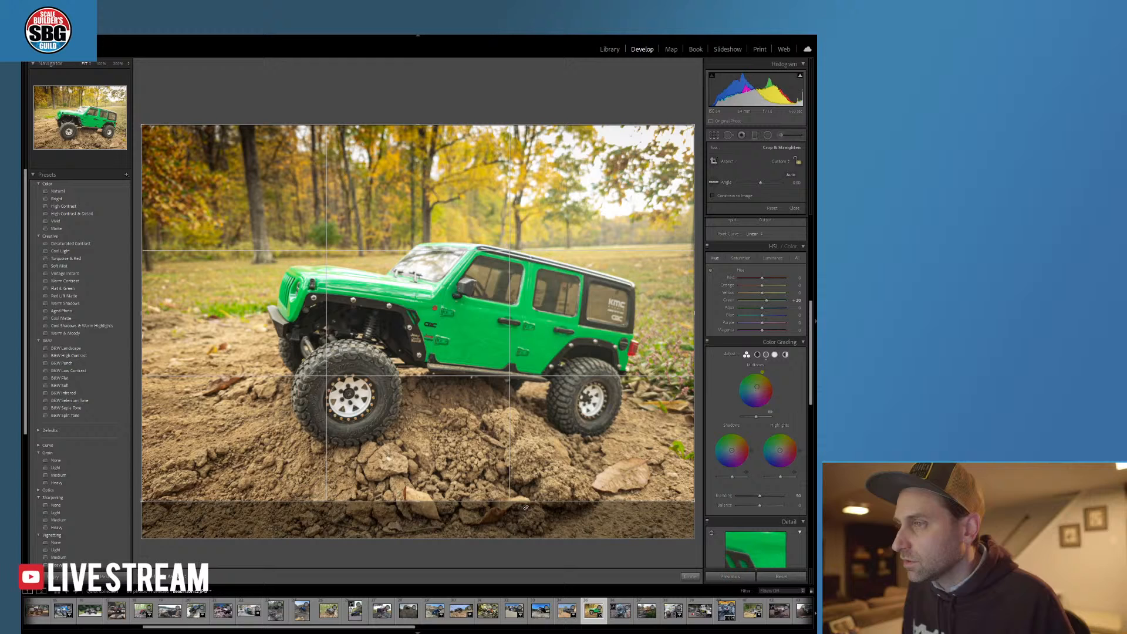
click(685, 577)
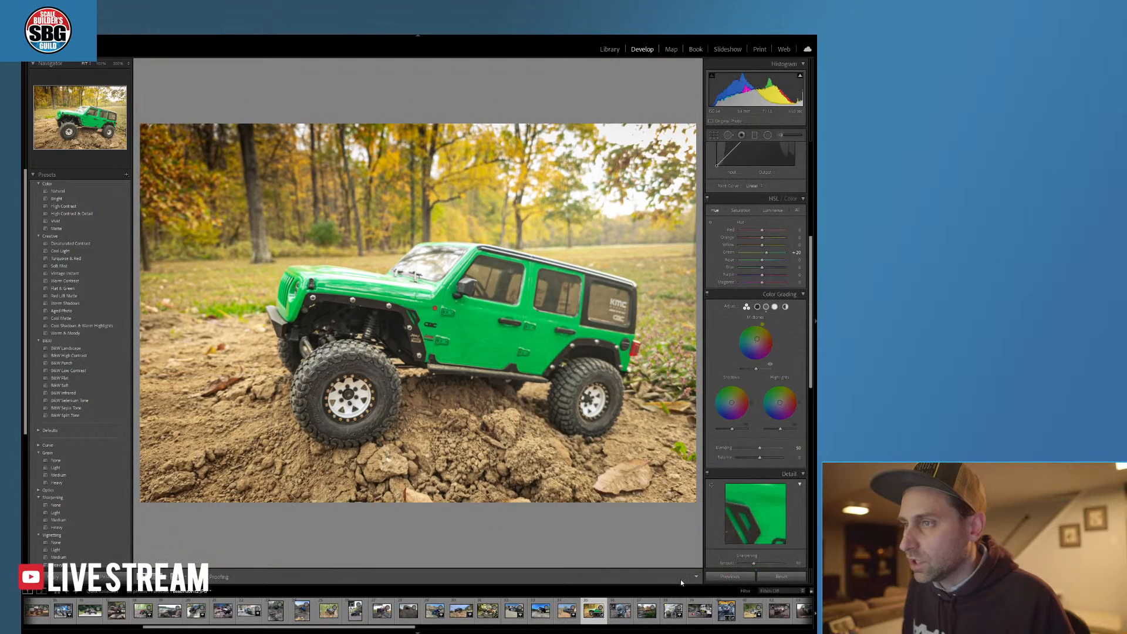
- Heal away the large leaf in the dirt below the Jeep's rear tire, sampling clean dirt in front of the front tire
click(728, 135)
mouse_move(655, 462)
mouse_down()
mouse_move(596, 480)
mouse_move(618, 488)
mouse_move(652, 470)
mouse_move(617, 477)
mouse_move(542, 459)
mouse_move(506, 434)
mouse_move(586, 440)
mouse_move(183, 422)
mouse_move(213, 423)
mouse_up()
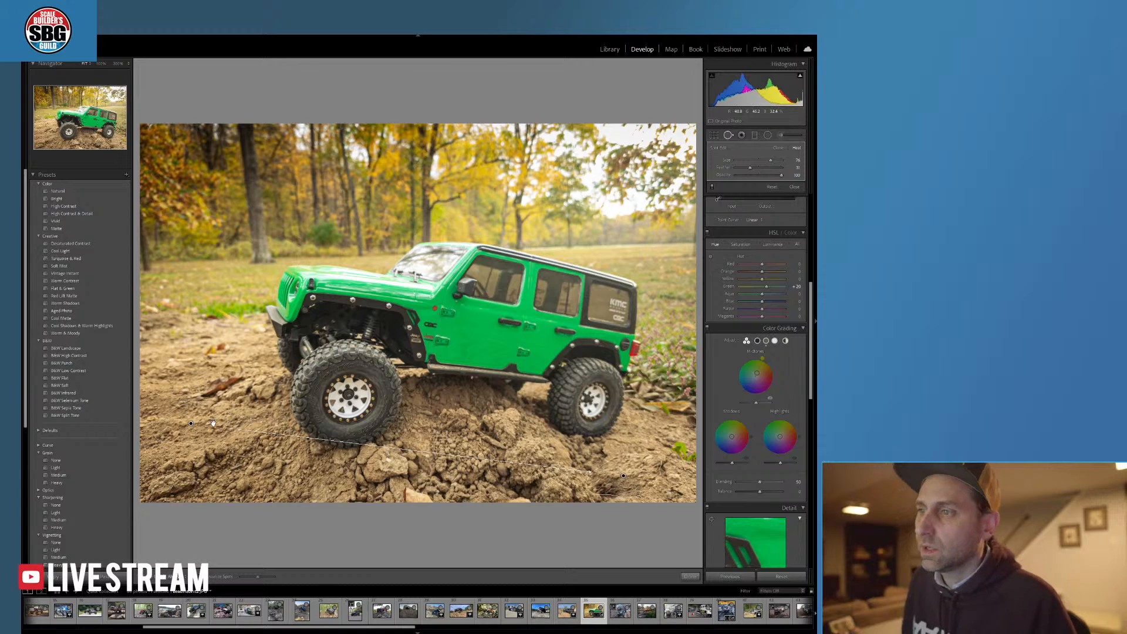
click(691, 576)
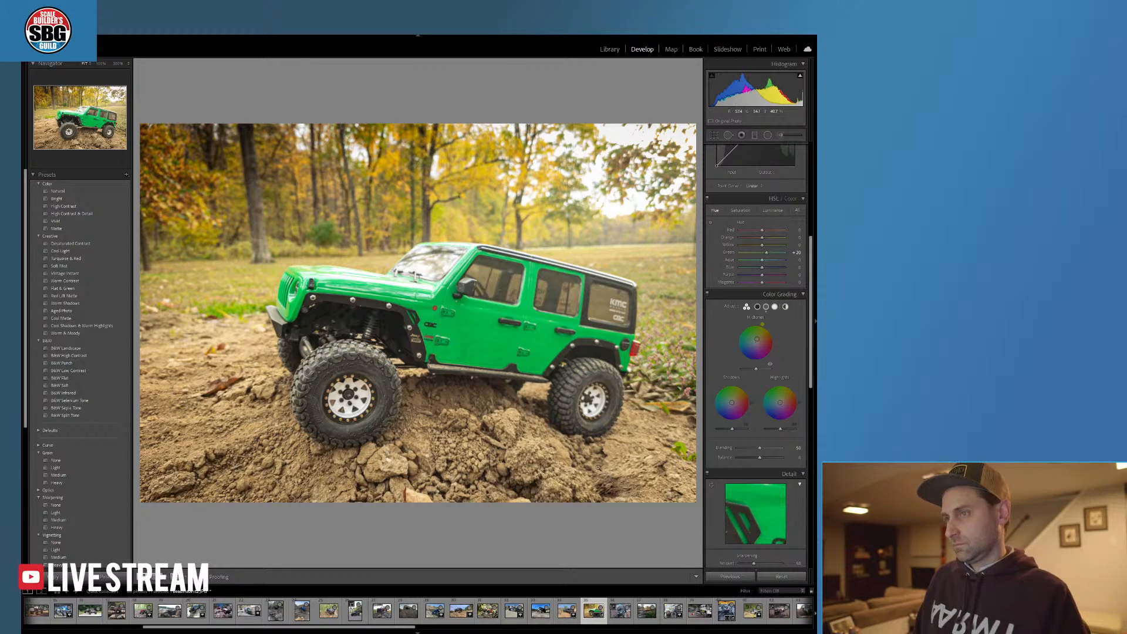
- Heal the leftover dark patch in the dirt below the rear tire, sampling from the rubble between the two wheels
click(728, 135)
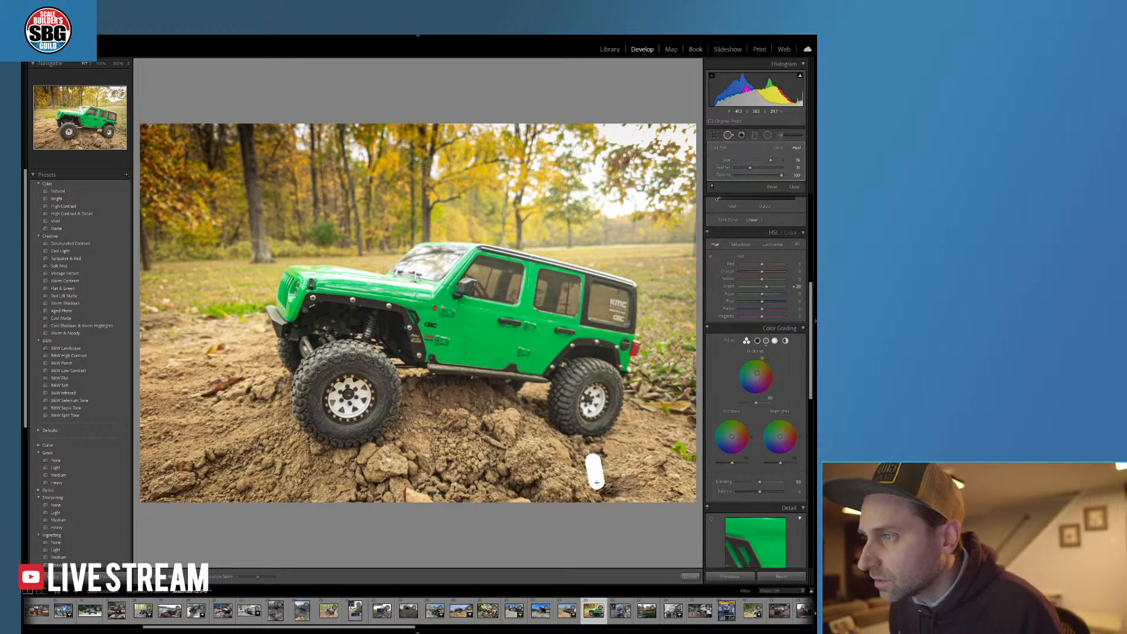
mouse_move(596, 482)
mouse_down()
mouse_move(607, 494)
mouse_move(592, 458)
mouse_up()
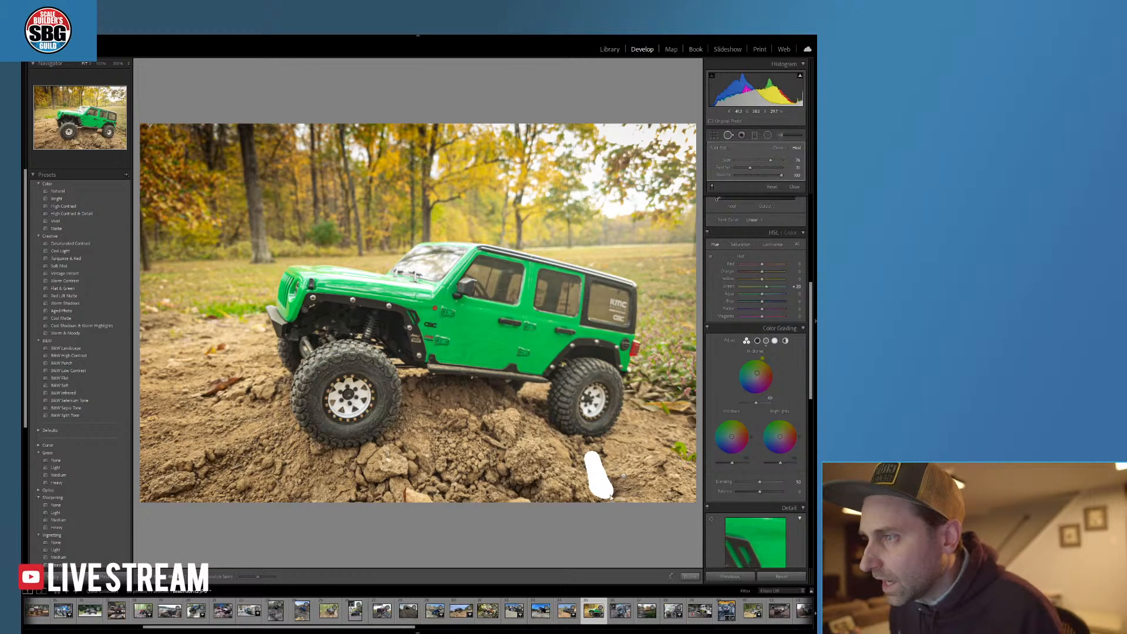
drag(610, 497, 604, 492)
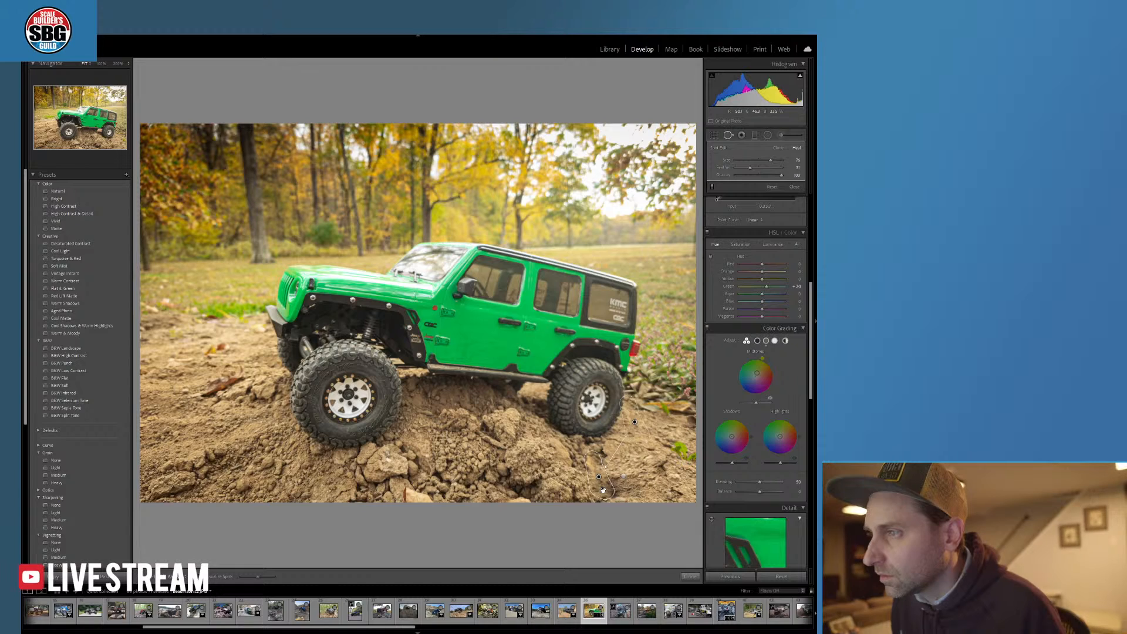
drag(638, 438, 436, 452)
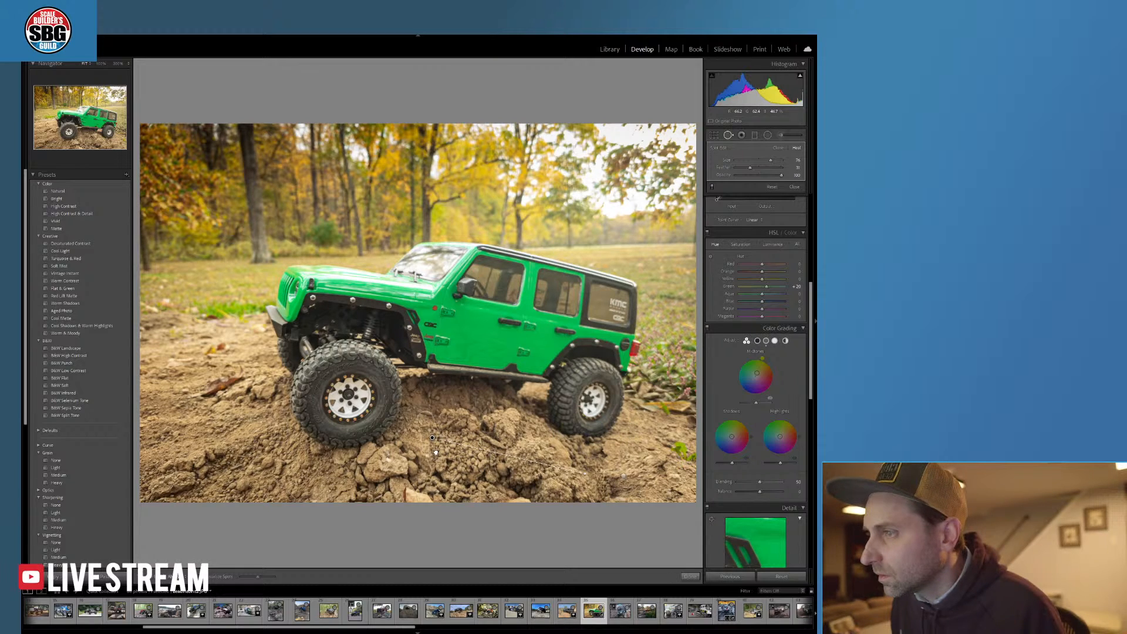
click(689, 577)
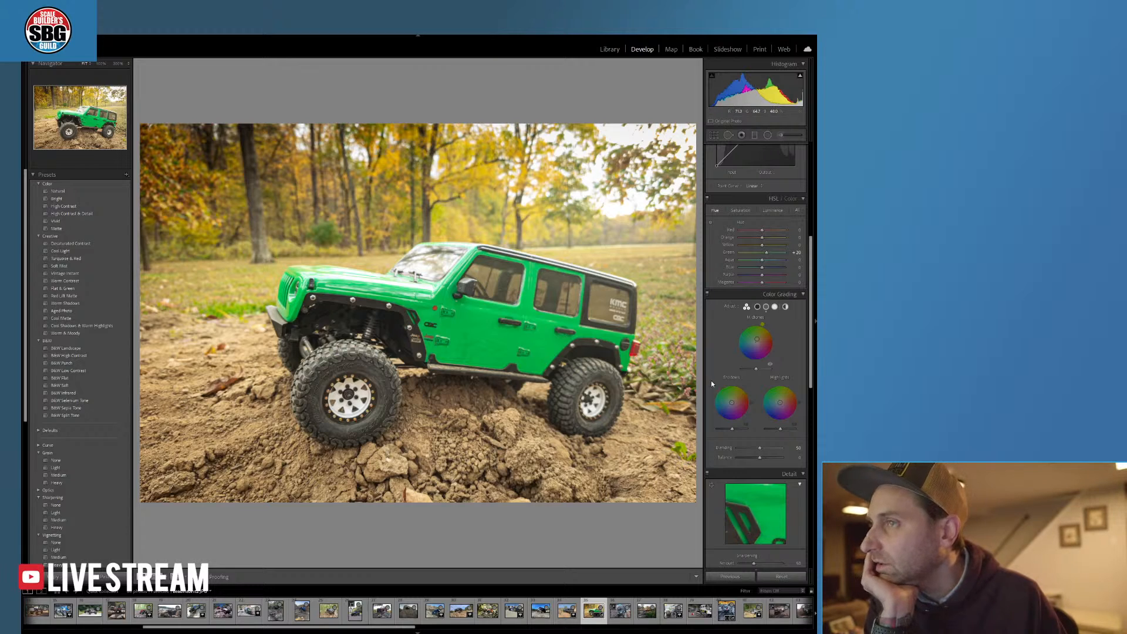
- Heal away the two leaves at the lower edge of the Jeep photo, sampling nearby dirt for each
click(727, 136)
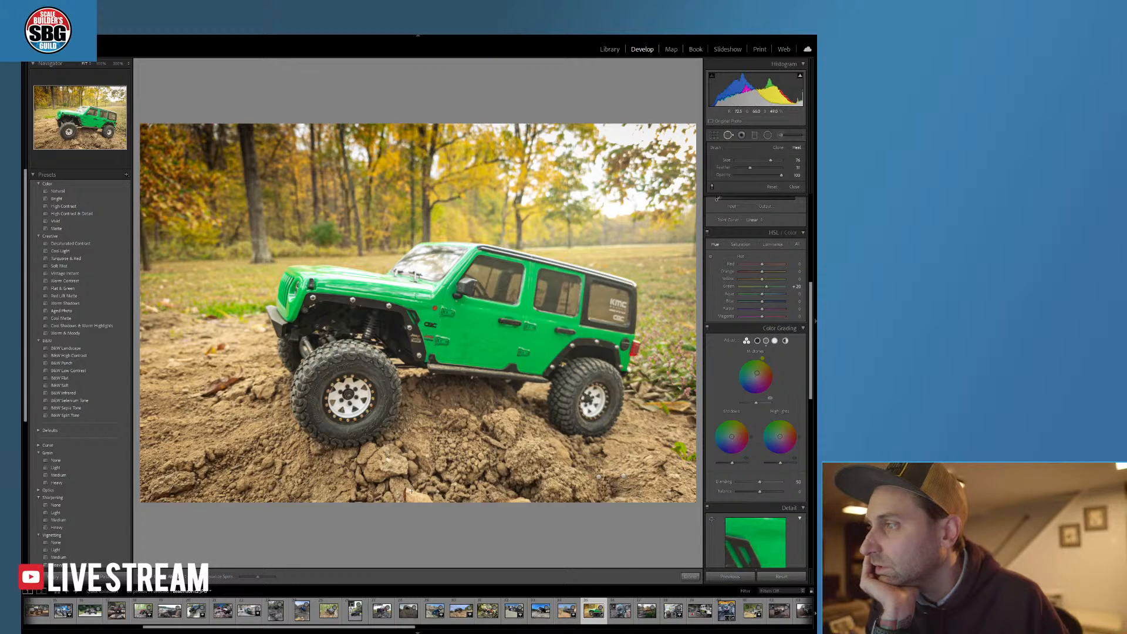
mouse_move(411, 492)
mouse_down()
mouse_move(432, 493)
mouse_move(407, 496)
mouse_up()
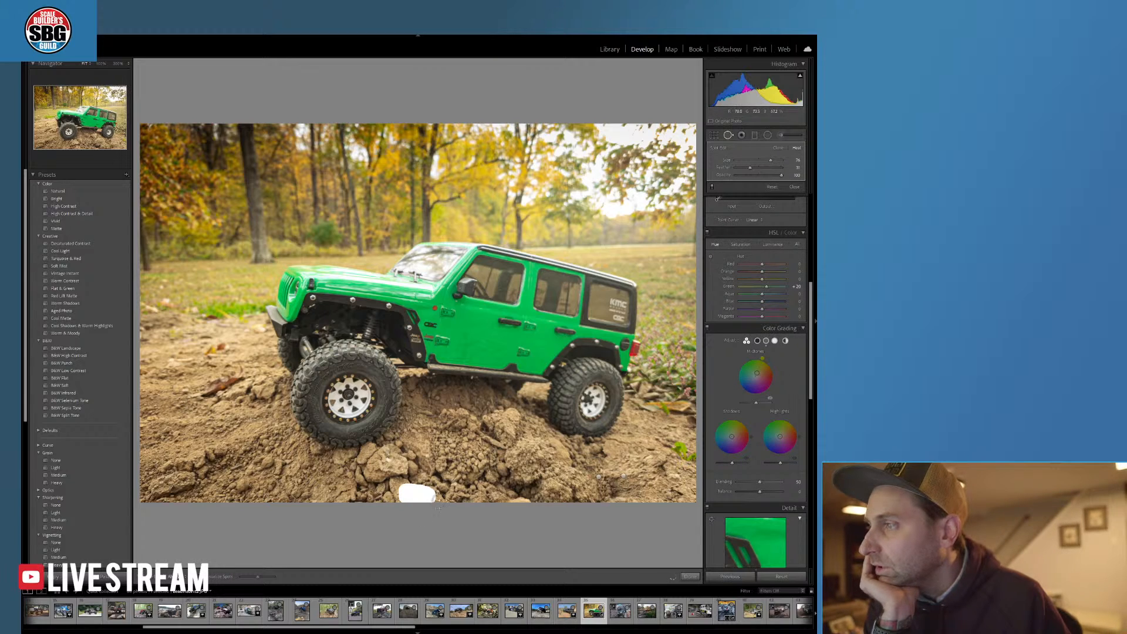
mouse_move(594, 458)
mouse_down()
mouse_move(460, 497)
mouse_move(473, 498)
mouse_move(458, 471)
mouse_up()
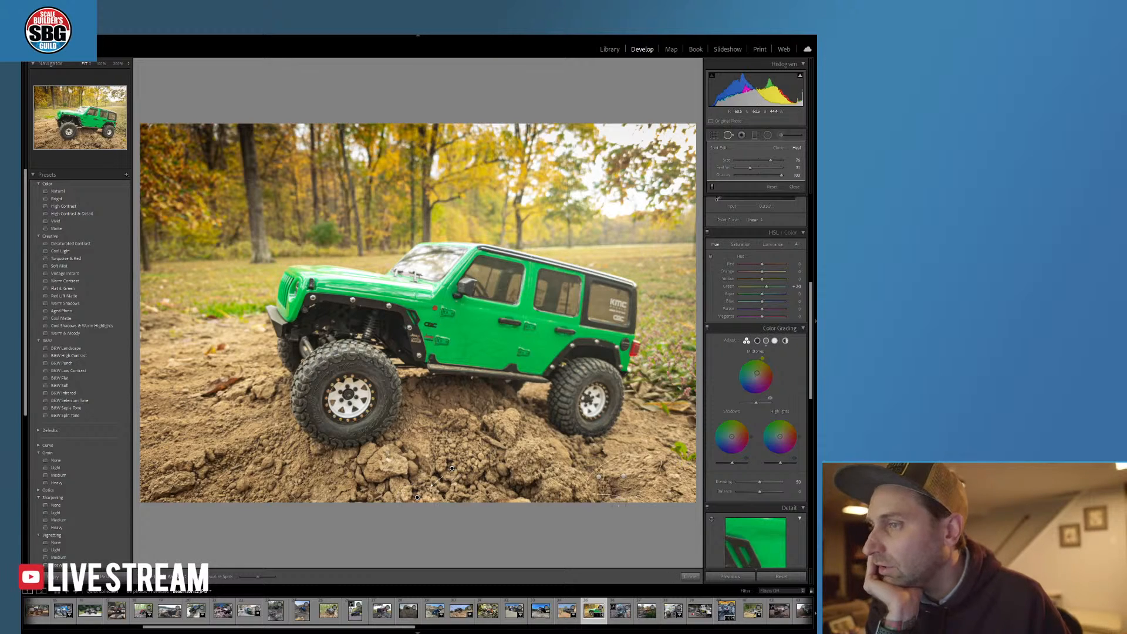
click(690, 576)
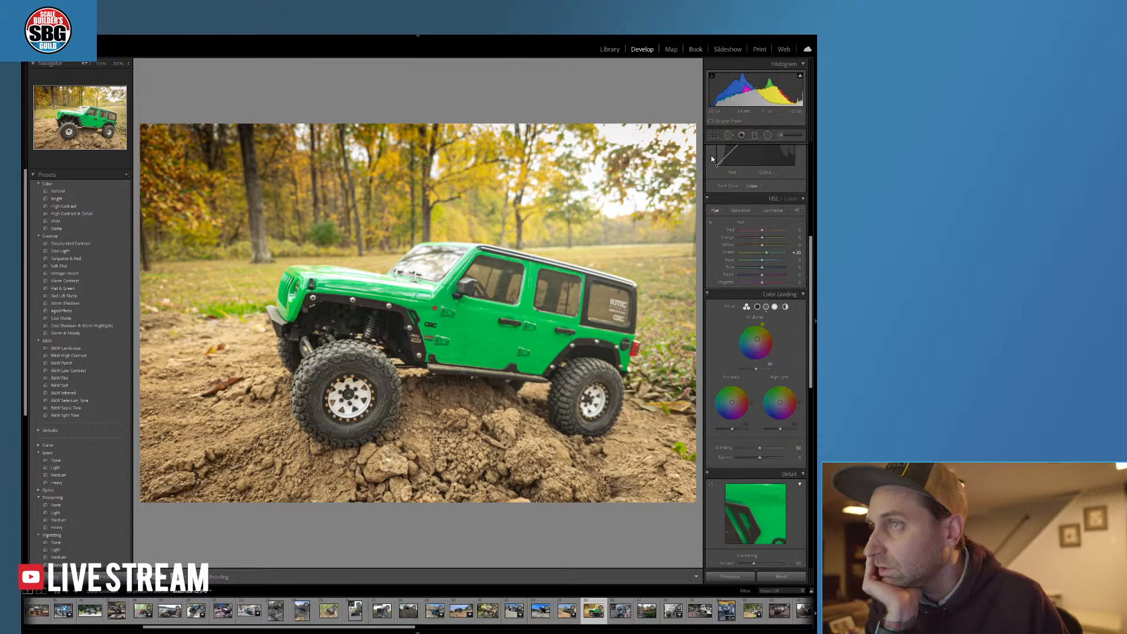
key(q)
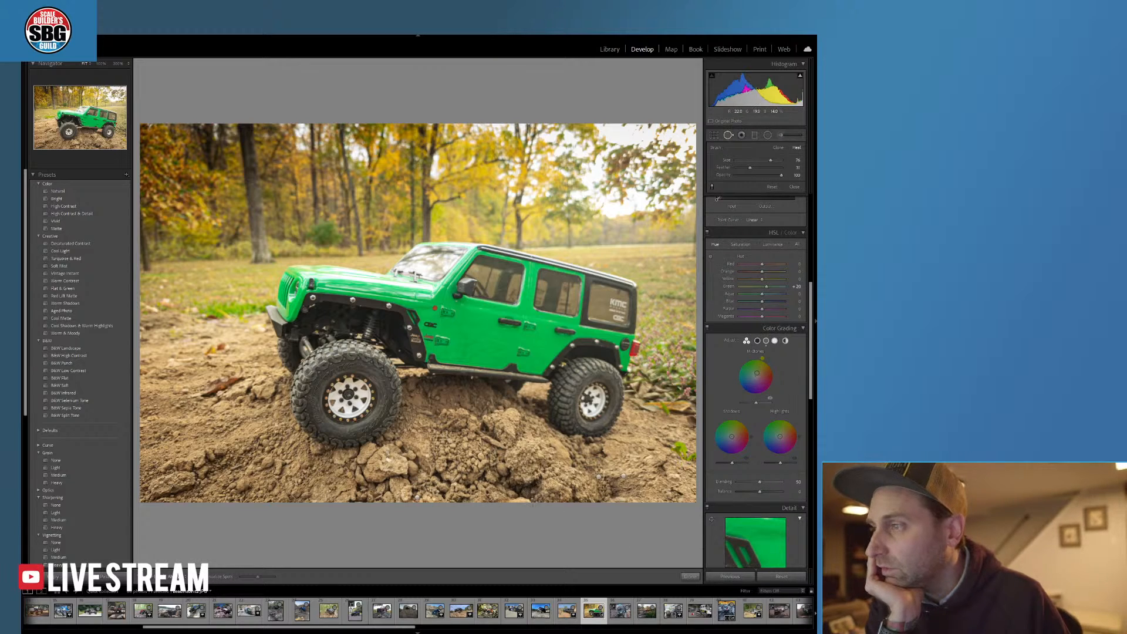
drag(533, 496, 499, 498)
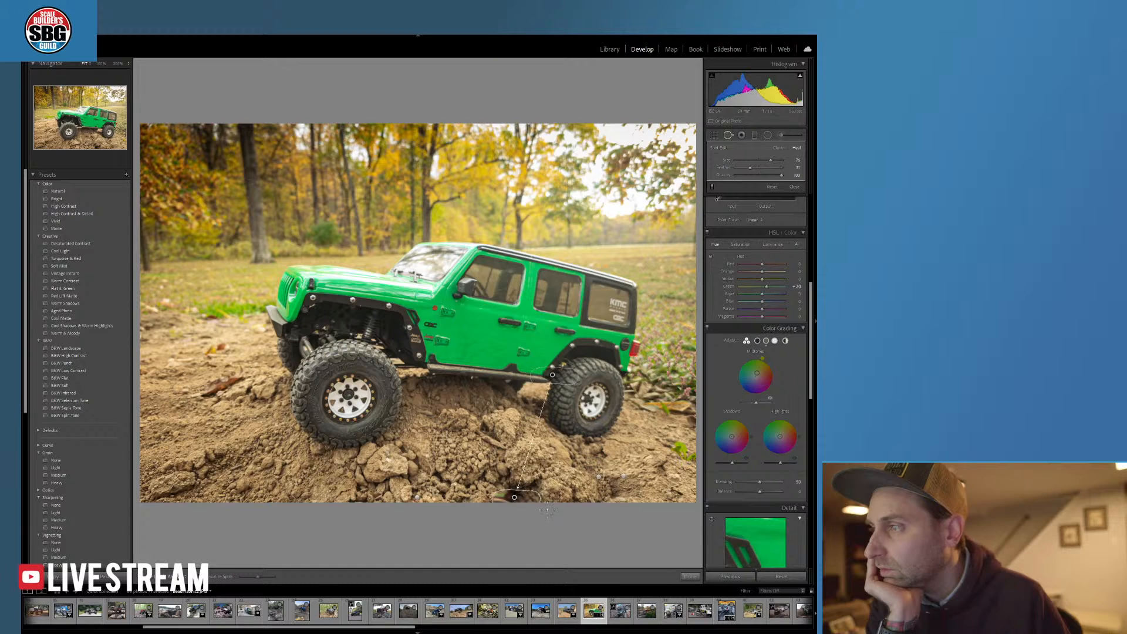
mouse_move(548, 376)
mouse_down()
mouse_move(411, 473)
mouse_move(335, 498)
mouse_move(357, 496)
mouse_up()
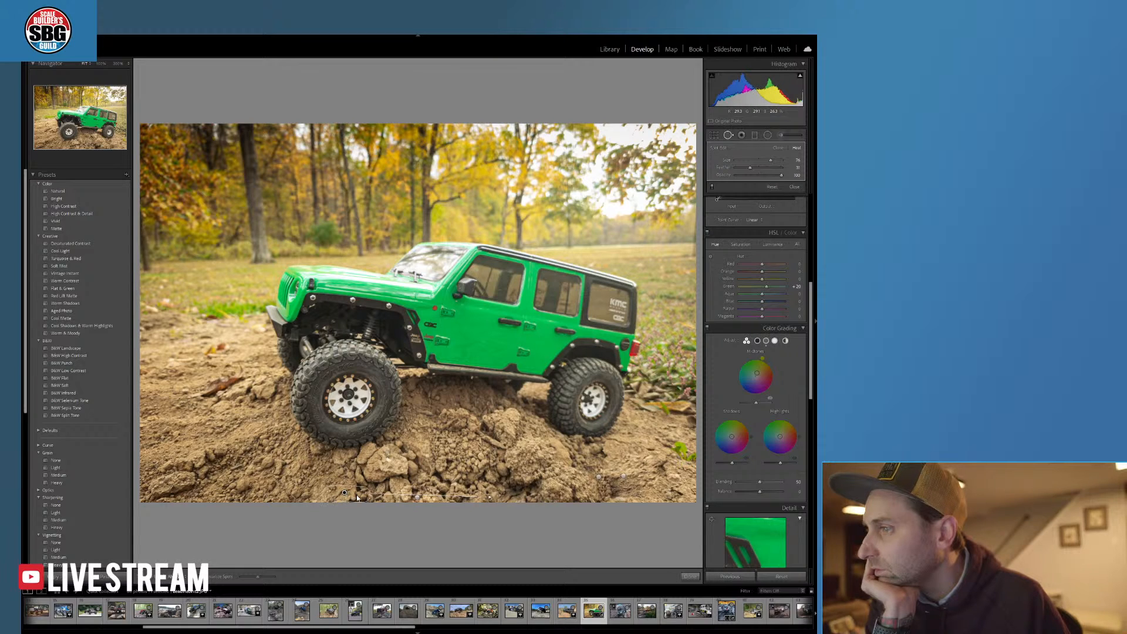
click(689, 576)
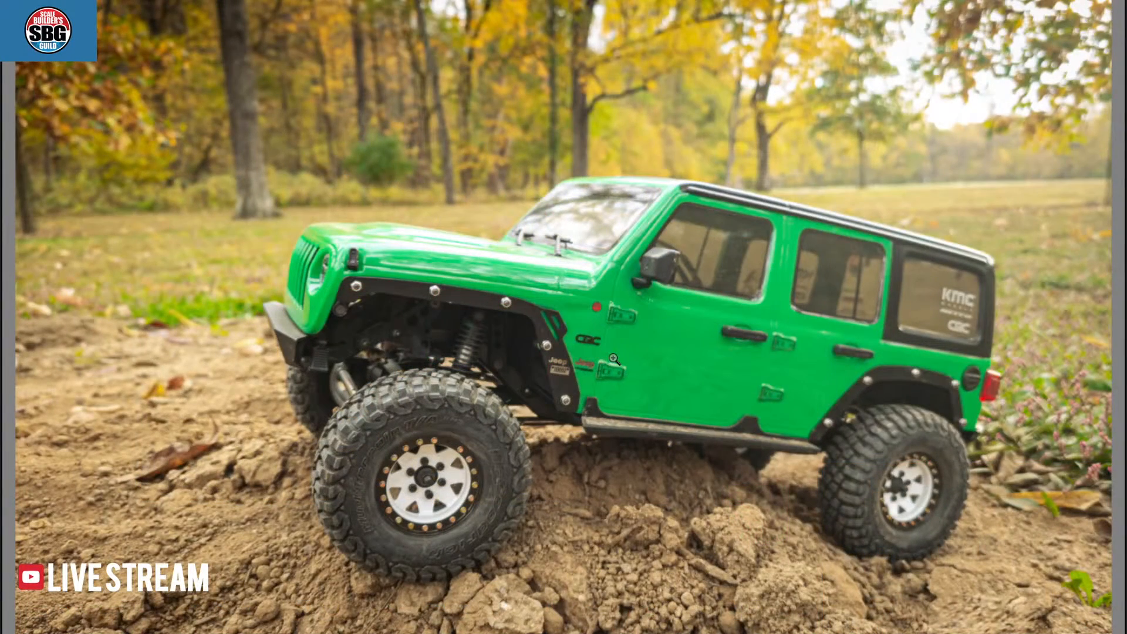
- Spot-heal the upper part of the front wheel's bolt ring and the adjoining tire sidewall with a smaller healing brush
key(Right)
click(430, 458)
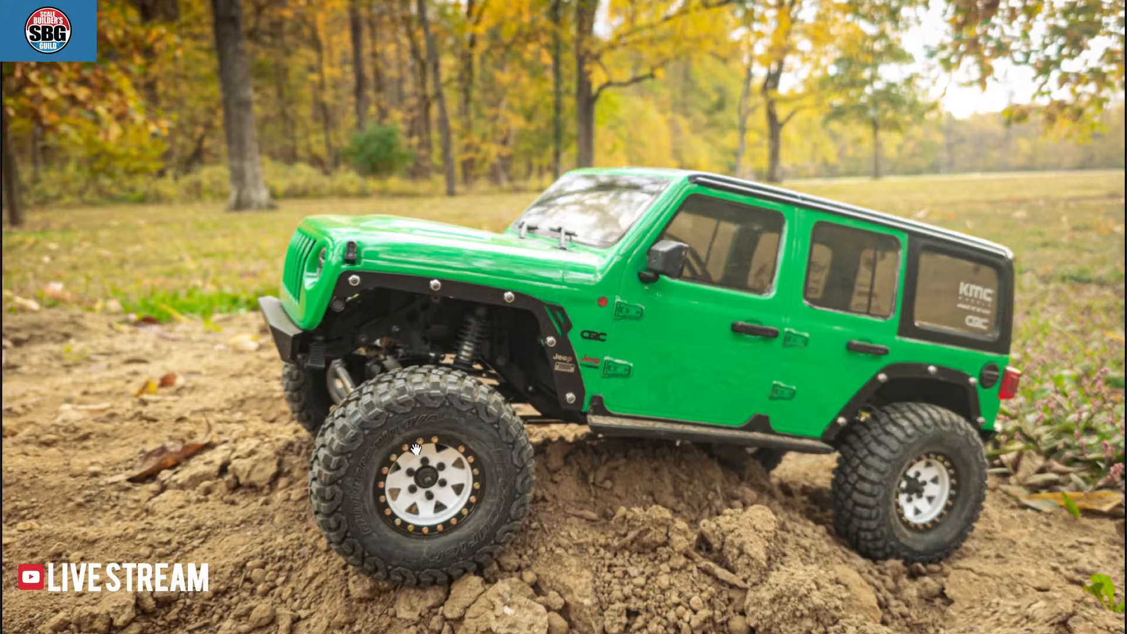
key(q)
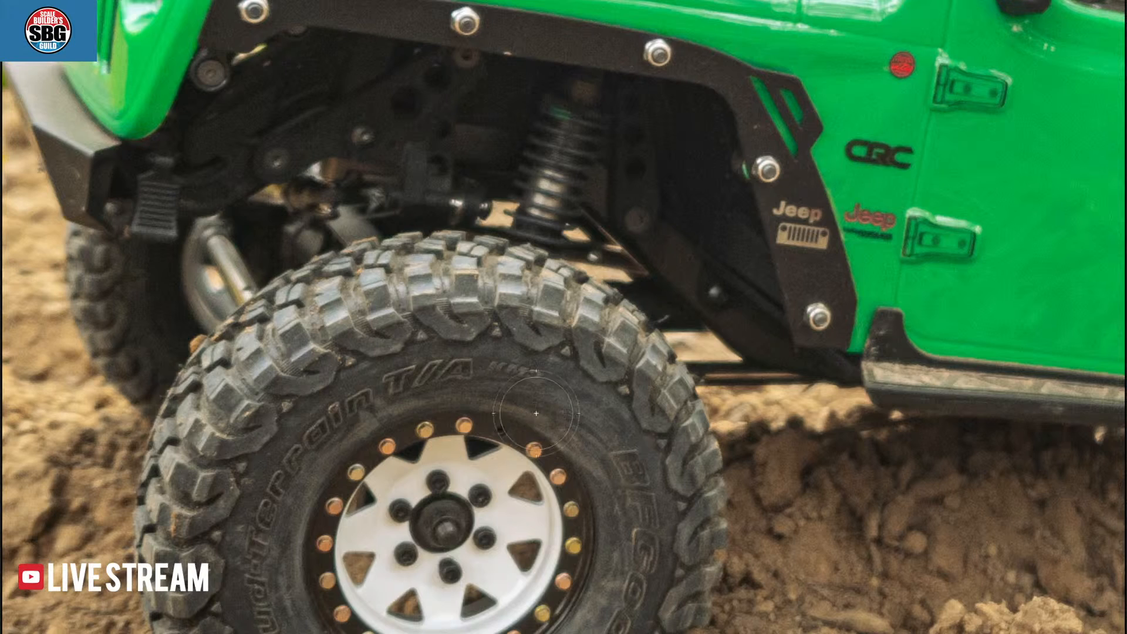
key(bracketleft)
key(bracketleft)
key(bracketleft)
key(bracketleft)
click(500, 430)
click(574, 403)
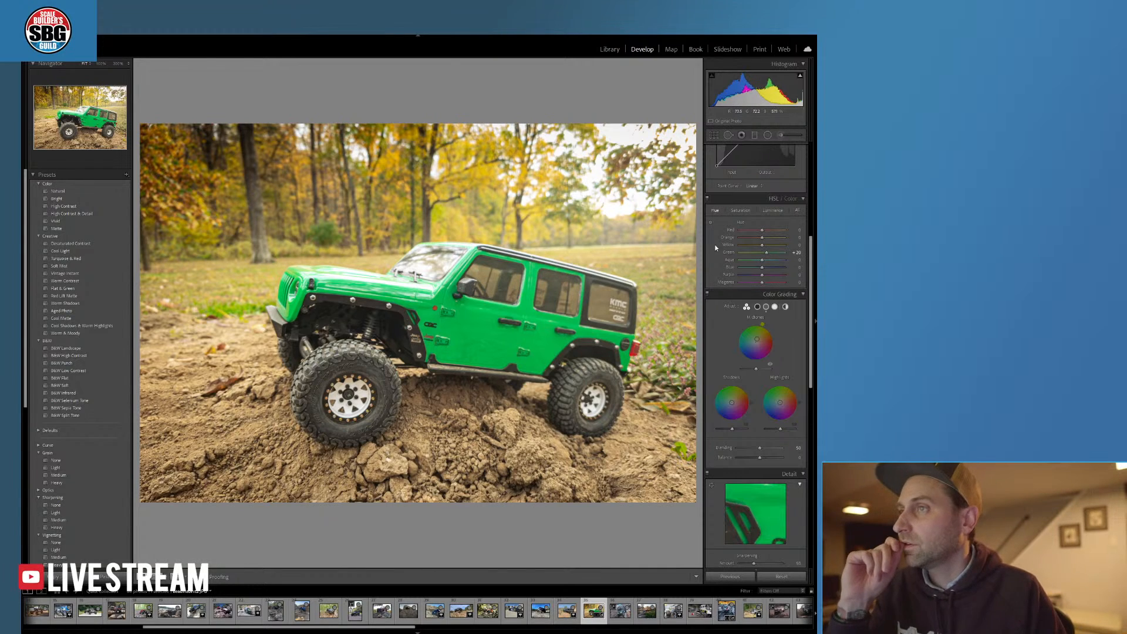
- Return to the Library's photo grid and open the campsite photo with the white and green truck at full view
click(606, 49)
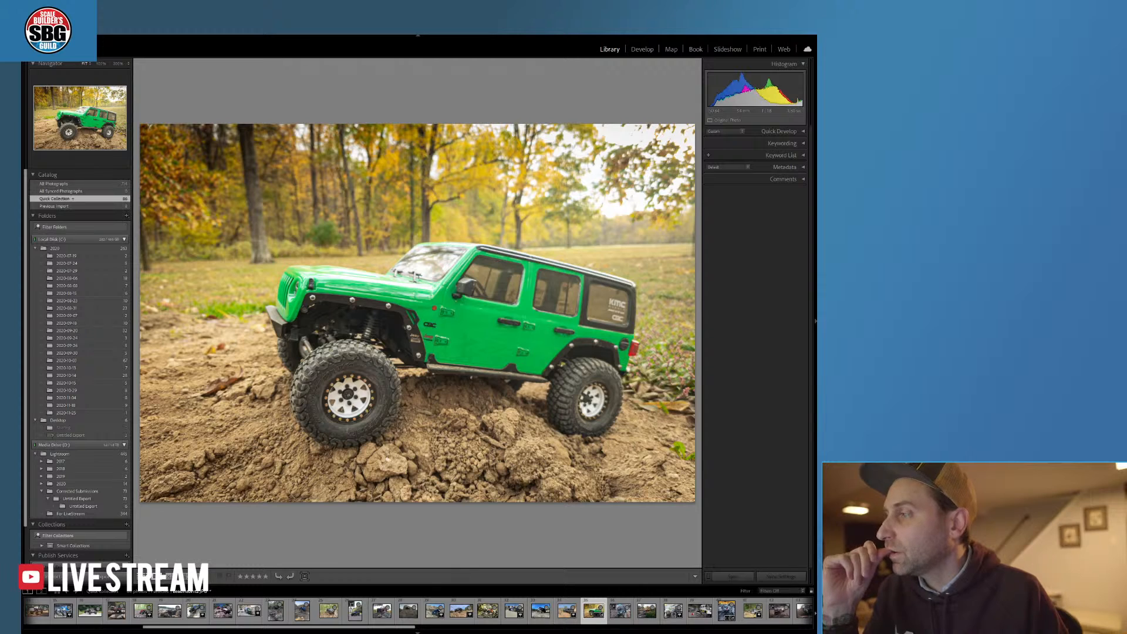
key(g)
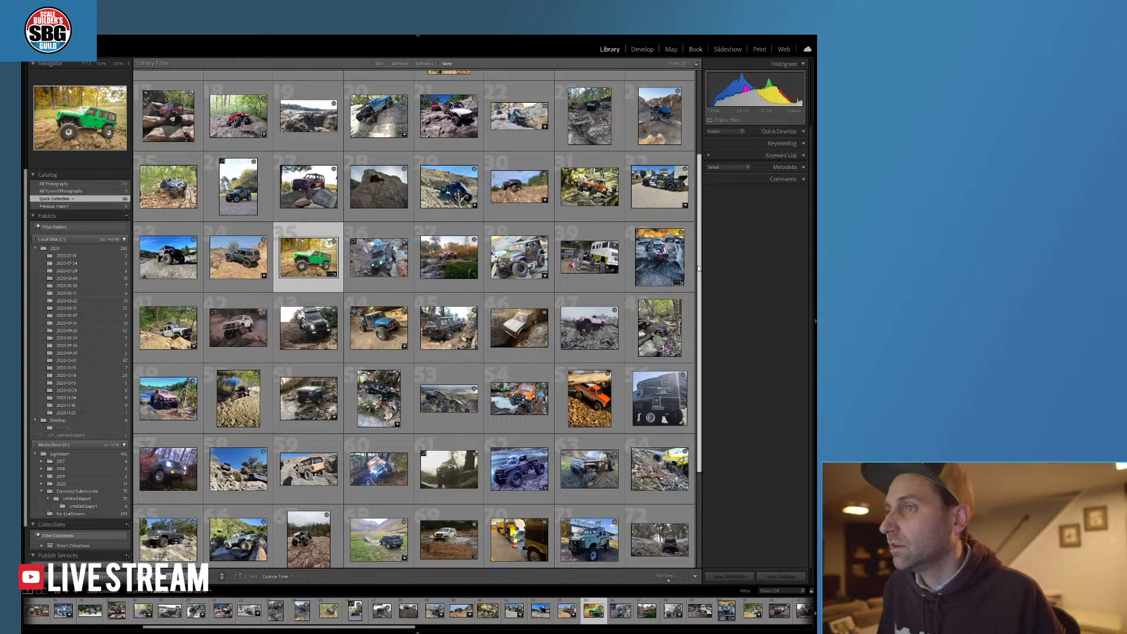
drag(698, 268, 698, 269)
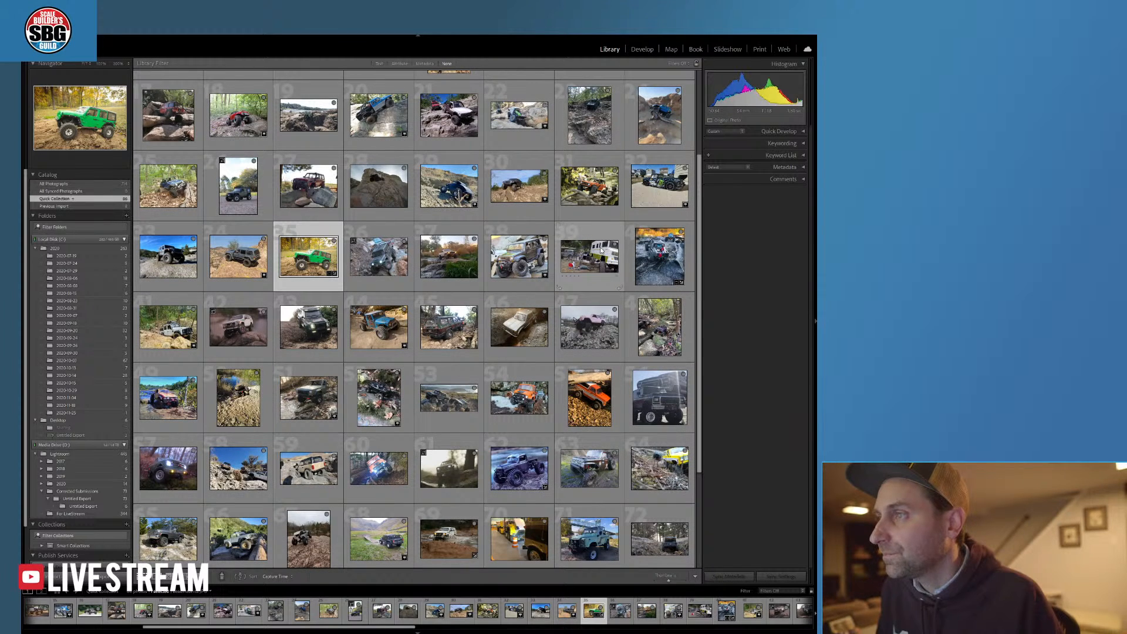
mouse_move(601, 250)
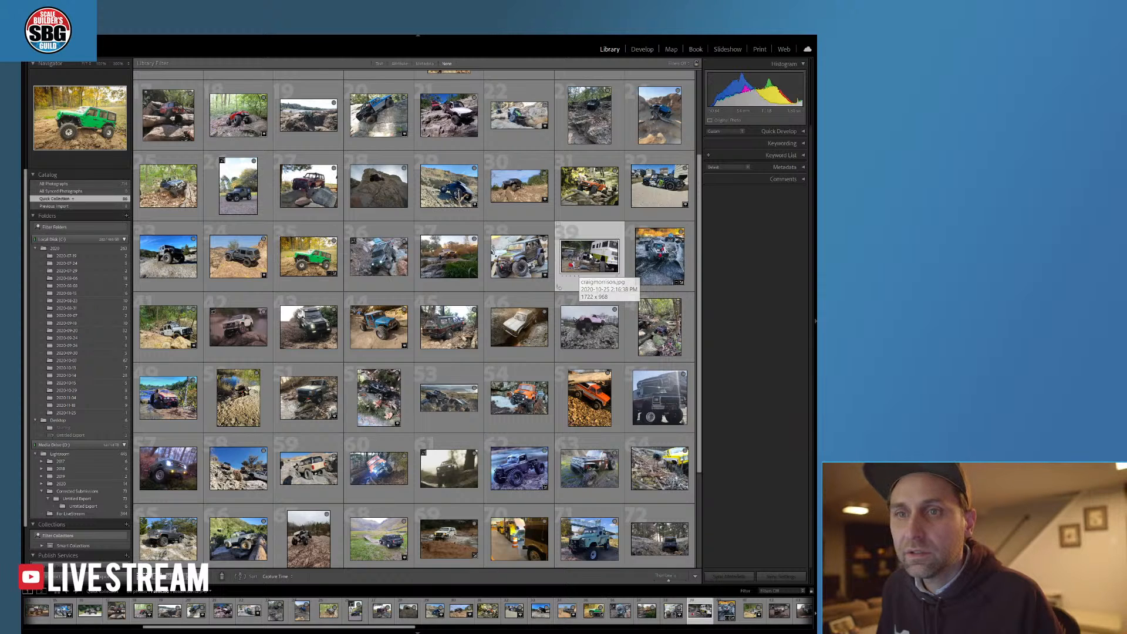
double_click(590, 255)
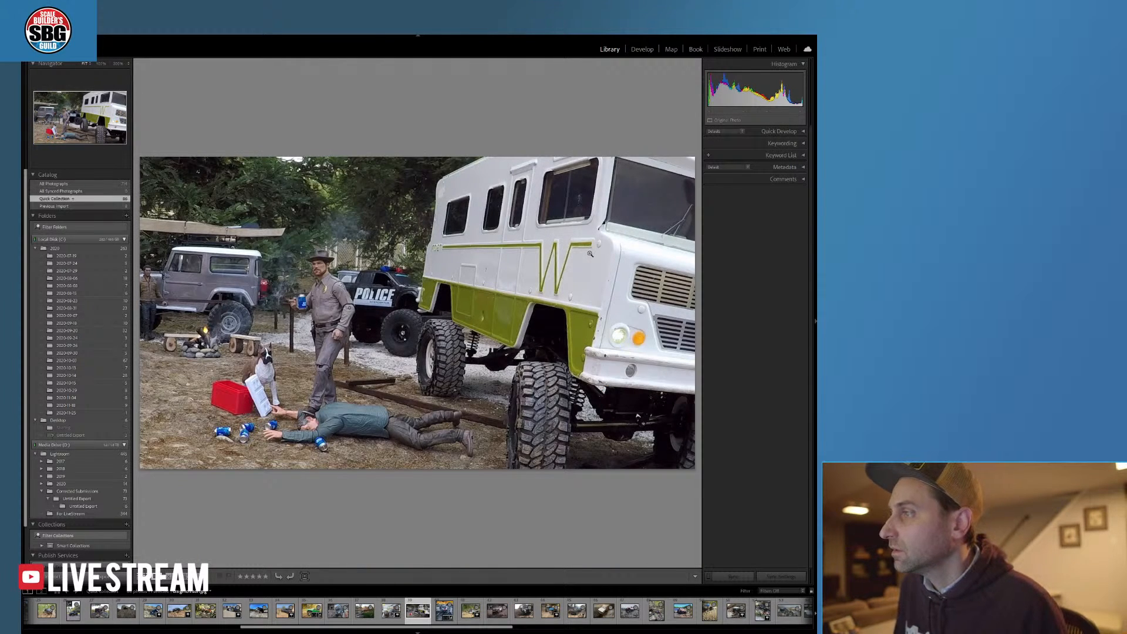